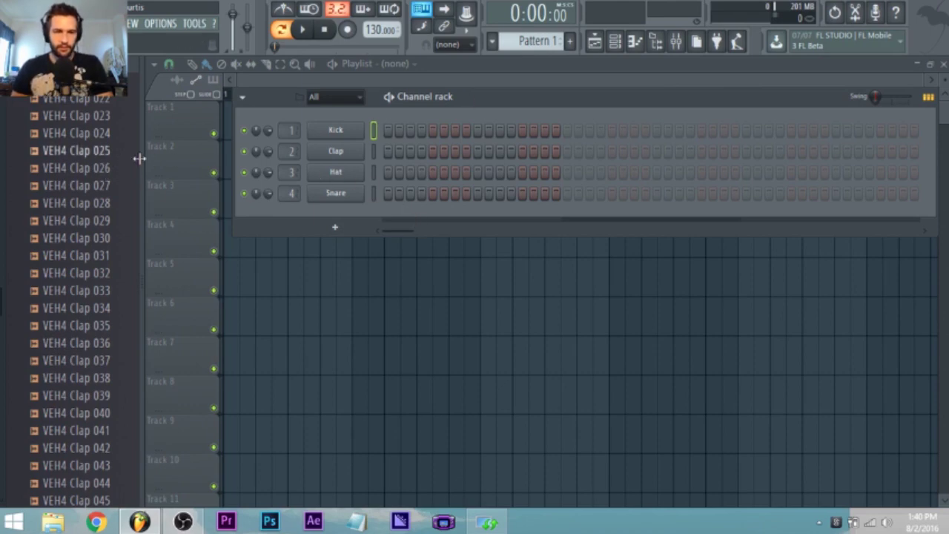
Step: Inspect the Sidechain, Drums and Master tracks in the mixer
{"action": "left_click", "coordinate": [66, 24]}
{"action": "left_click", "coordinate": [66, 23]}
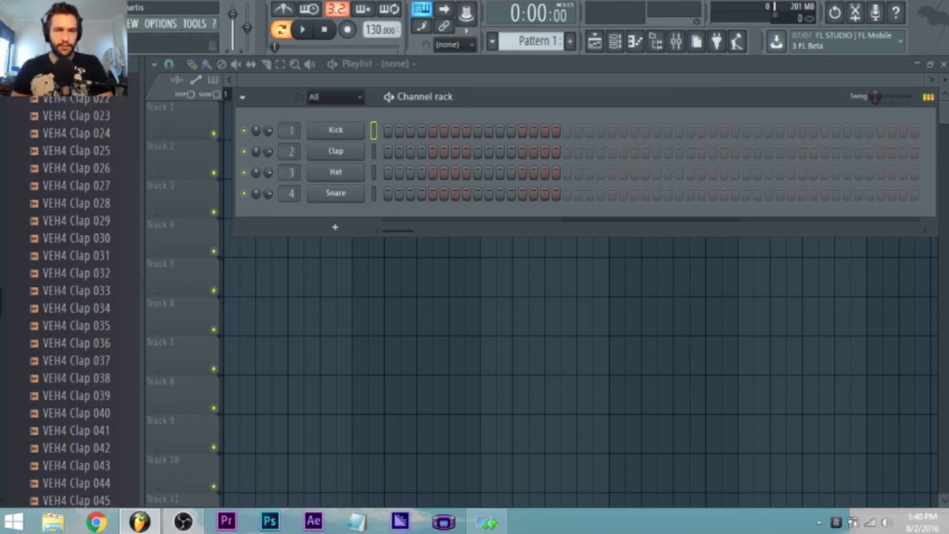
{"action": "left_click", "coordinate": [675, 40]}
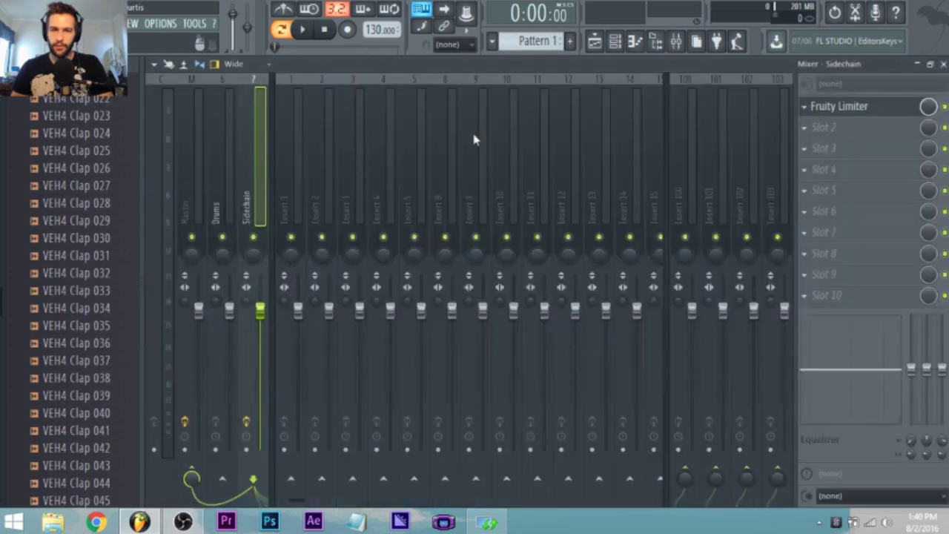
{"action": "left_click", "coordinate": [225, 192]}
{"action": "left_click", "coordinate": [196, 185]}
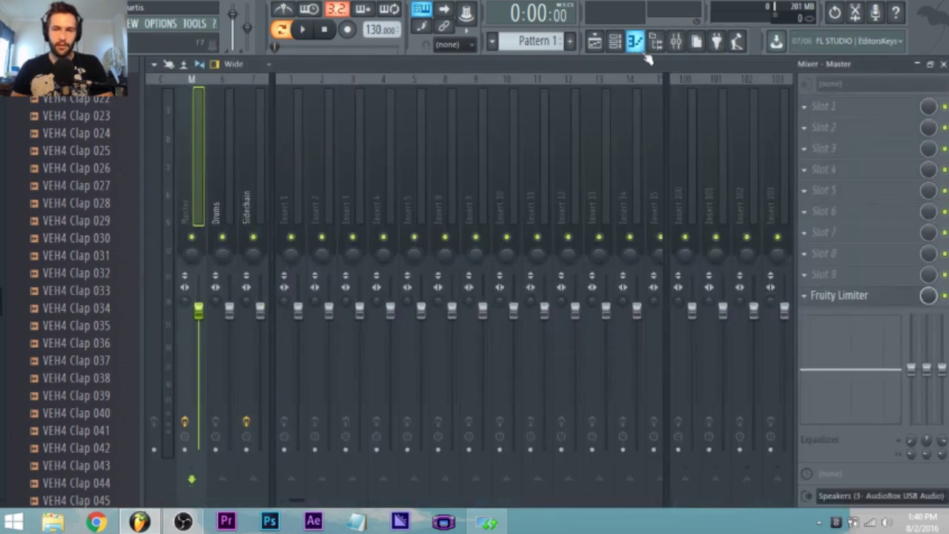
Step: Show the playlist and switch it to the Draw tool
{"action": "left_click", "coordinate": [598, 46]}
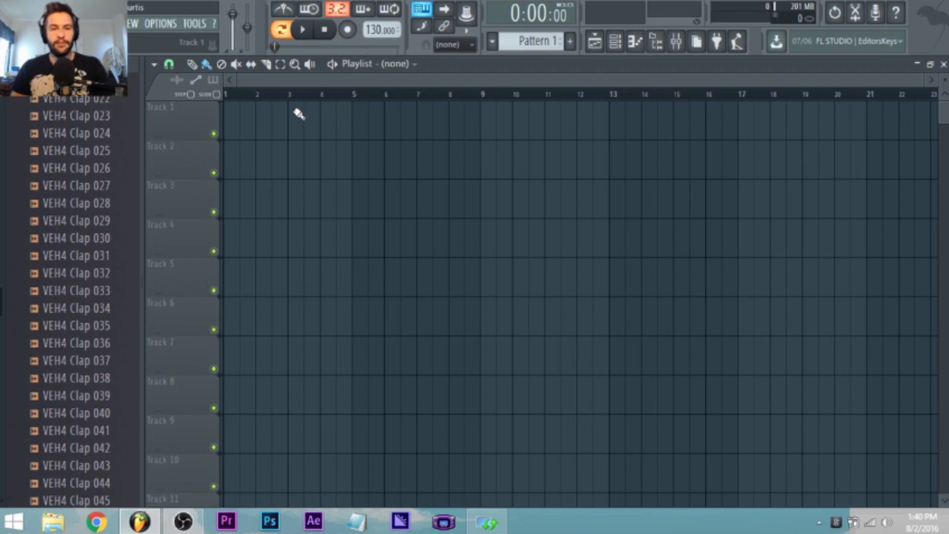
{"action": "scroll", "coordinate": [299, 113], "scroll_direction": "up", "scroll_amount": 3}
{"action": "scroll", "coordinate": [299, 114], "scroll_direction": "down", "scroll_amount": 2}
{"action": "left_click", "coordinate": [195, 64]}
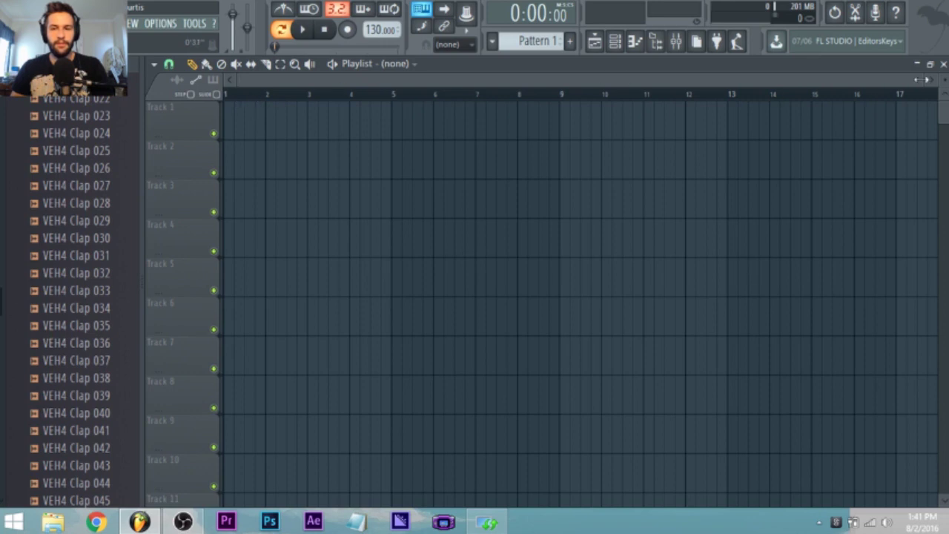
{"action": "mouse_move", "coordinate": [924, 79]}
{"action": "left_mouse_down"}
{"action": "mouse_move", "coordinate": [866, 86]}
{"action": "mouse_move", "coordinate": [928, 87]}
{"action": "left_mouse_up"}
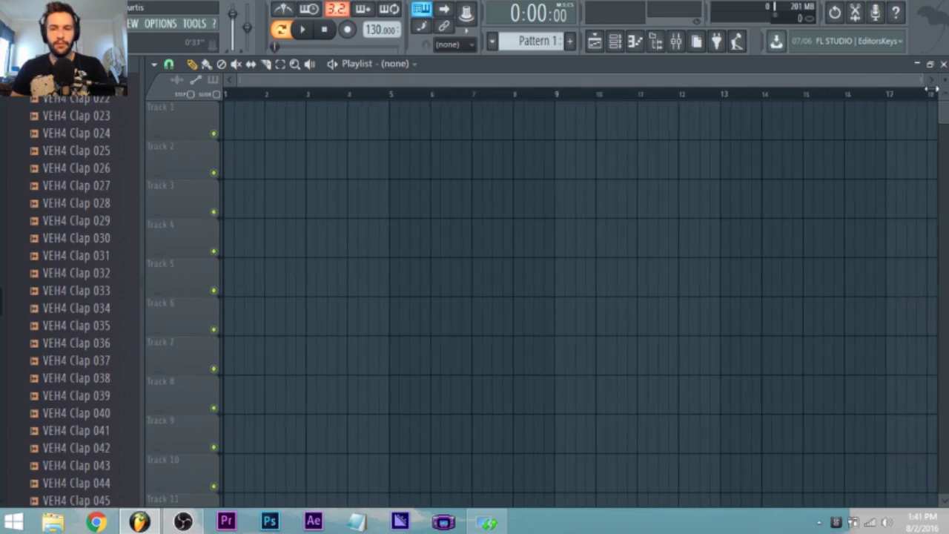
Step: Add Harmor as a new instrument channel in the channel rack
{"action": "left_click", "coordinate": [614, 40]}
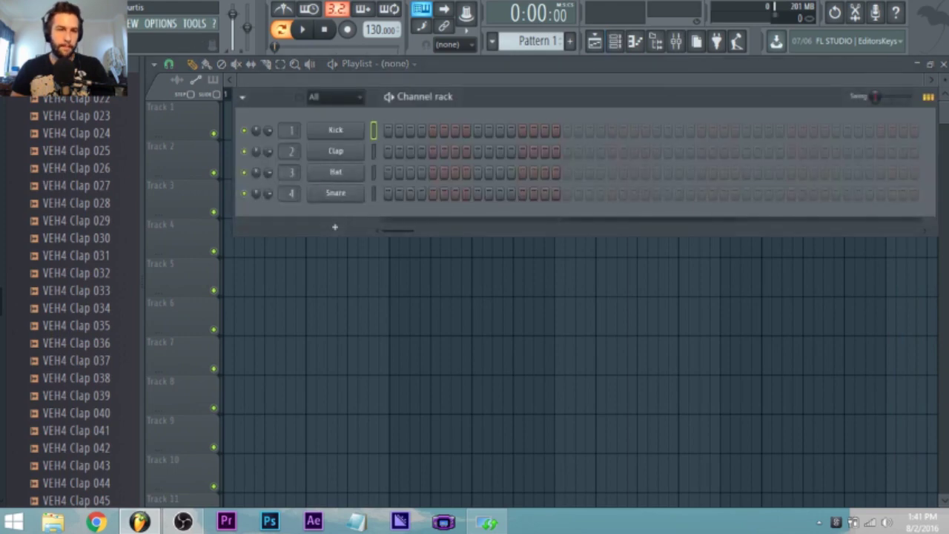
{"action": "left_click", "coordinate": [68, 24]}
{"action": "mouse_move", "coordinate": [96, 39]}
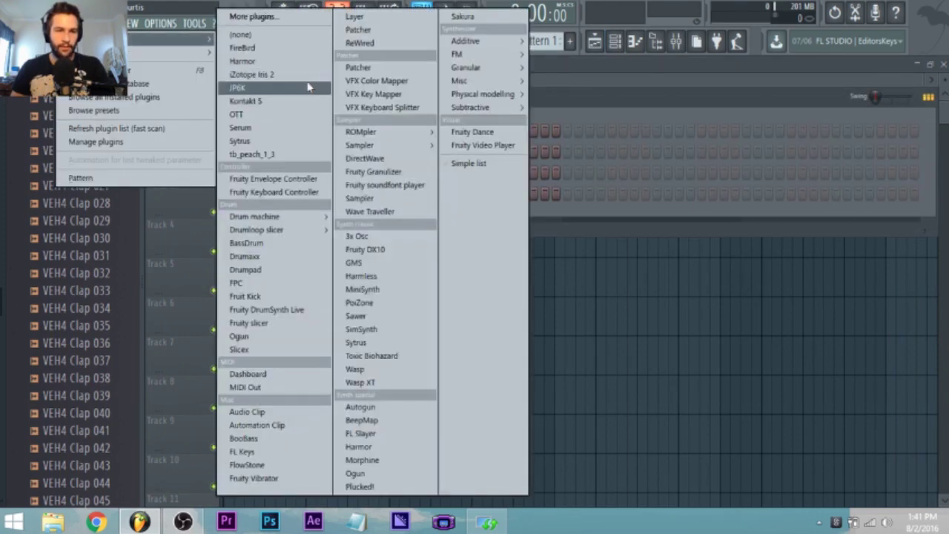
{"action": "left_click", "coordinate": [272, 63]}
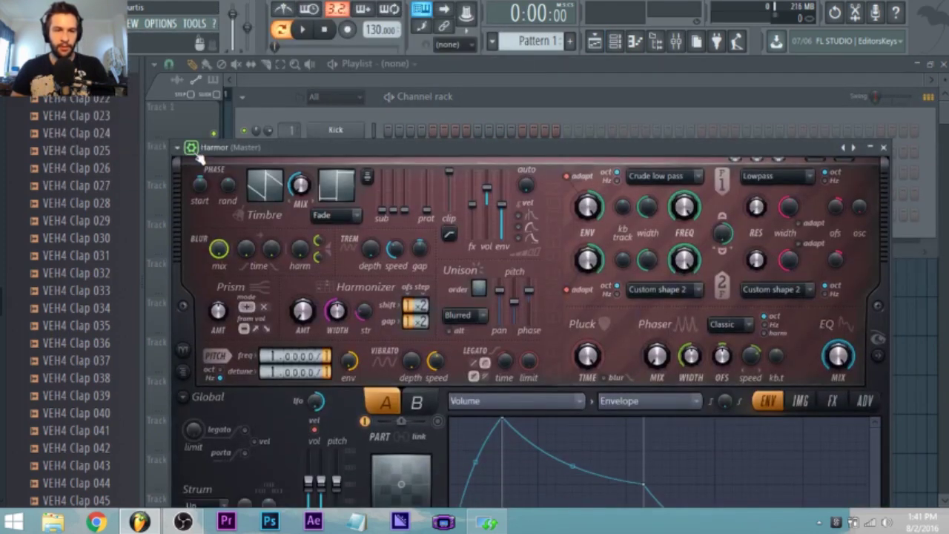
Step: Move the Harmor window so its whole interface fits on screen, and check the recording in OBS
{"action": "left_click_drag", "start_coordinate": [312, 157], "coordinate": [349, 64]}
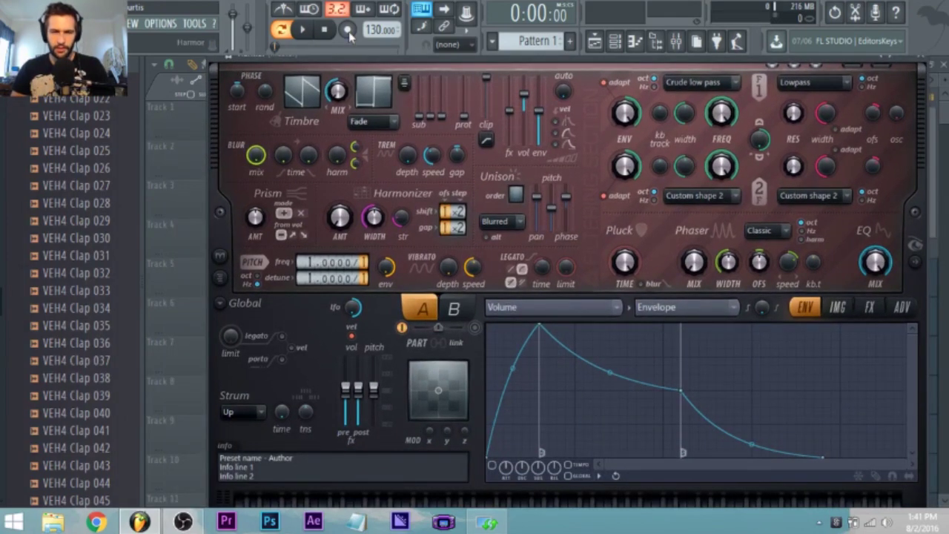
{"action": "left_click_drag", "start_coordinate": [349, 35], "coordinate": [312, 64]}
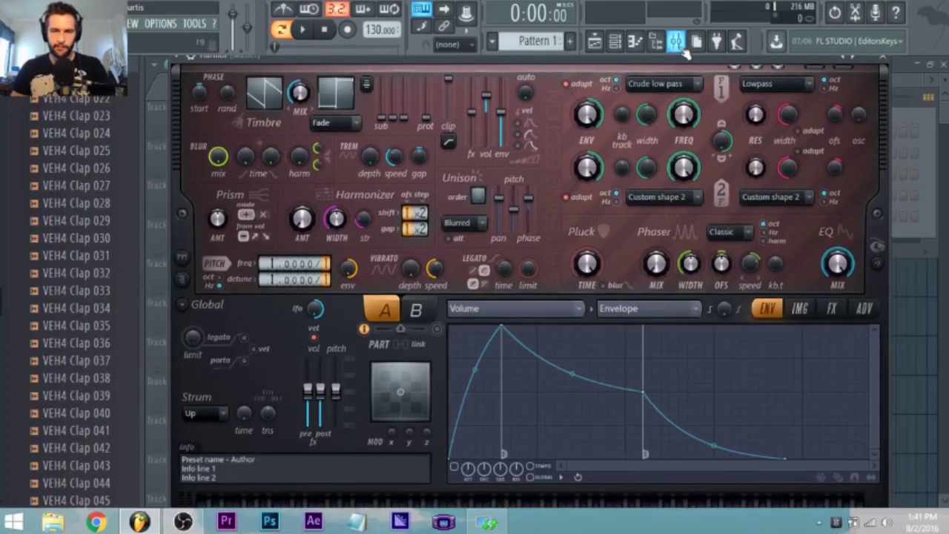
{"action": "left_click", "coordinate": [187, 522]}
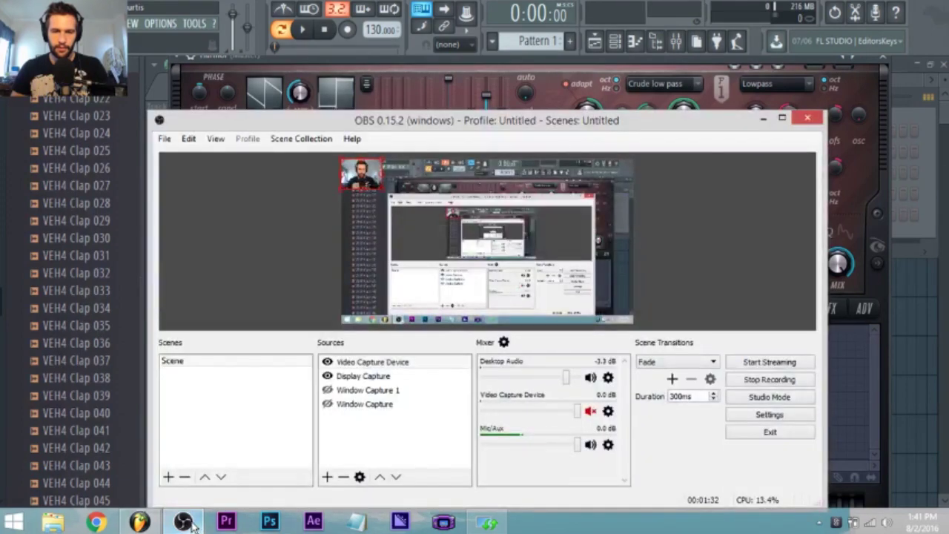
{"action": "left_click", "coordinate": [186, 522]}
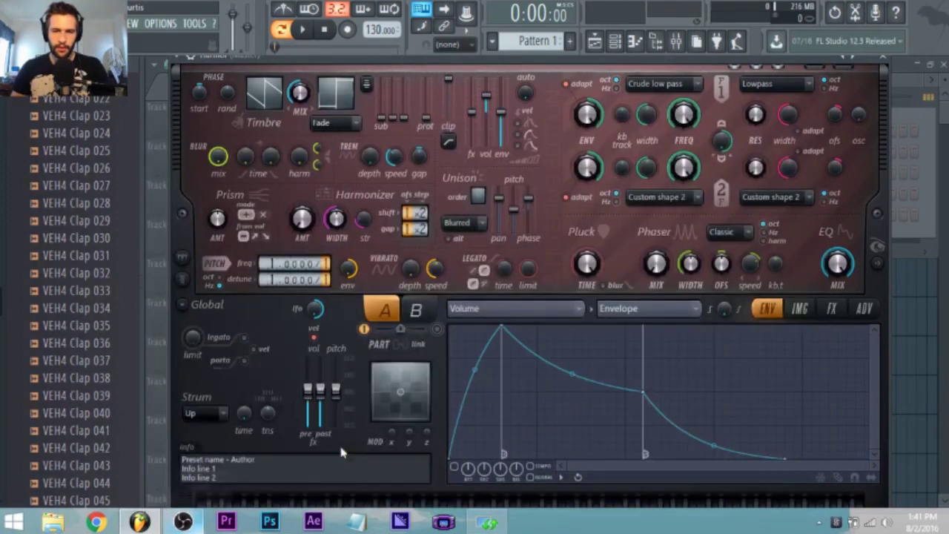
Step: Open the piano roll for the Harmor channel
{"action": "left_click", "coordinate": [616, 43]}
{"action": "key", "text": "F6"}
{"action": "right_click", "coordinate": [332, 221]}
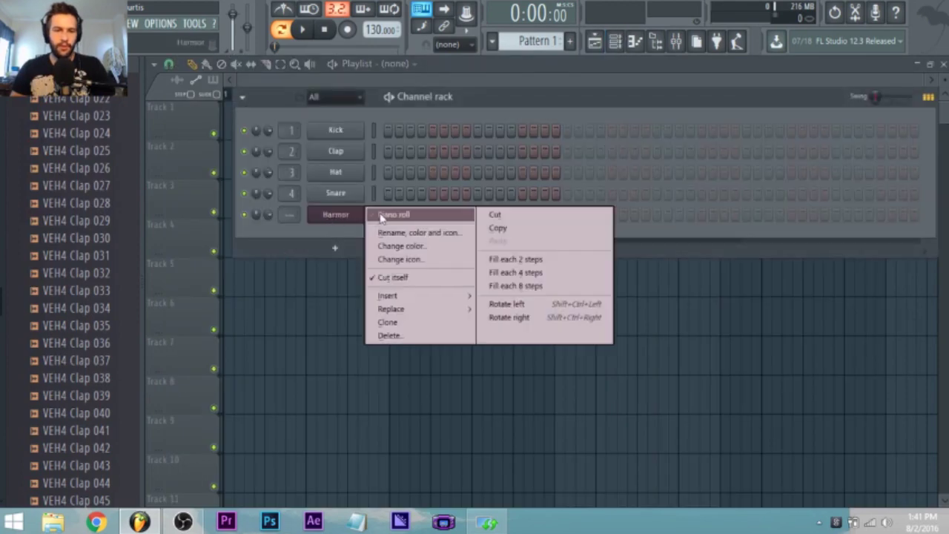
{"action": "left_click", "coordinate": [401, 217]}
{"action": "left_click_drag", "start_coordinate": [406, 80], "coordinate": [542, 82]}
{"action": "scroll", "coordinate": [180, 301], "scroll_direction": "down", "scroll_amount": 1}
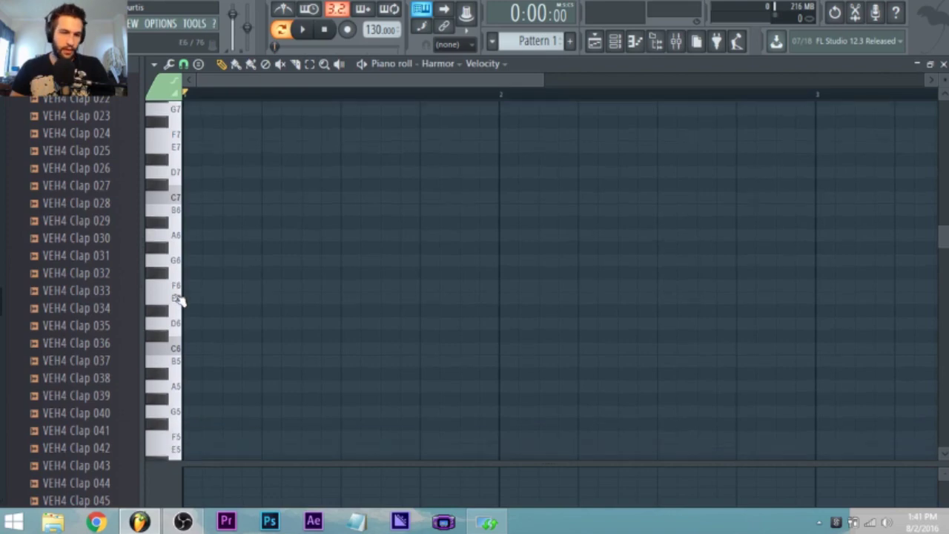
Step: Route the Harmor channel to mixer insert 8 and lower that track's fader
{"action": "left_click", "coordinate": [675, 42]}
{"action": "left_click", "coordinate": [439, 192]}
{"action": "right_click", "coordinate": [461, 192]}
{"action": "right_click", "coordinate": [450, 191]}
{"action": "mouse_move", "coordinate": [524, 189]}
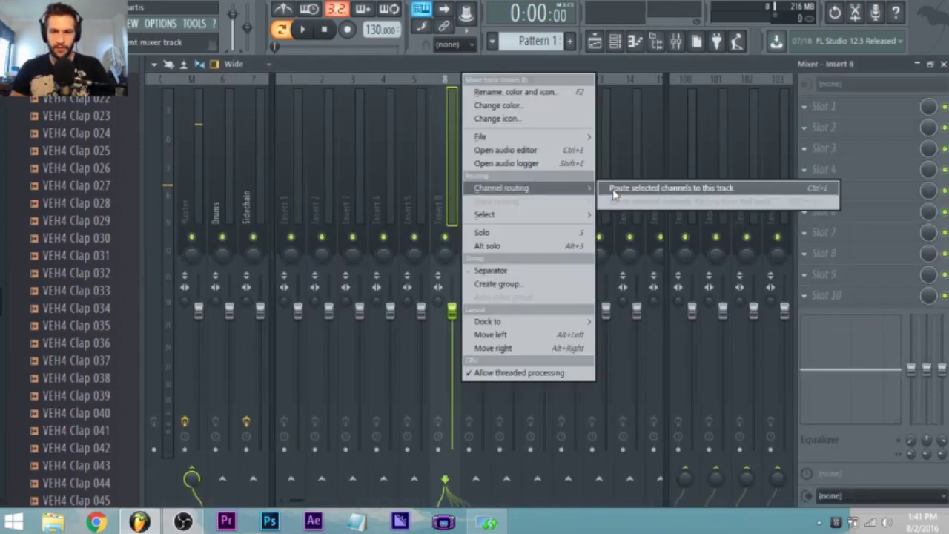
{"action": "left_click", "coordinate": [614, 190]}
{"action": "left_click_drag", "start_coordinate": [451, 311], "coordinate": [452, 342]}
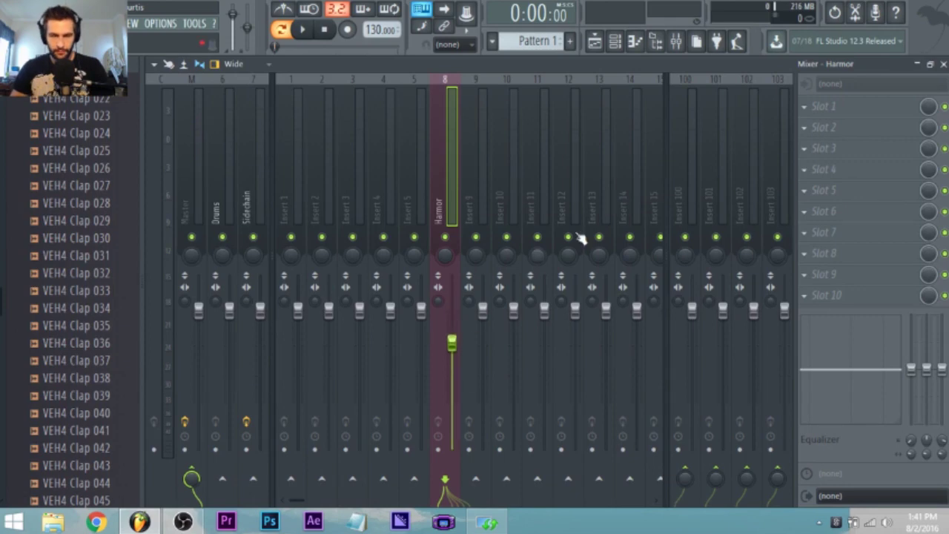
Step: Reopen Harmor's empty piano roll from the channel rack
{"action": "left_click", "coordinate": [618, 46]}
{"action": "right_click", "coordinate": [354, 216]}
{"action": "left_click", "coordinate": [356, 217]}
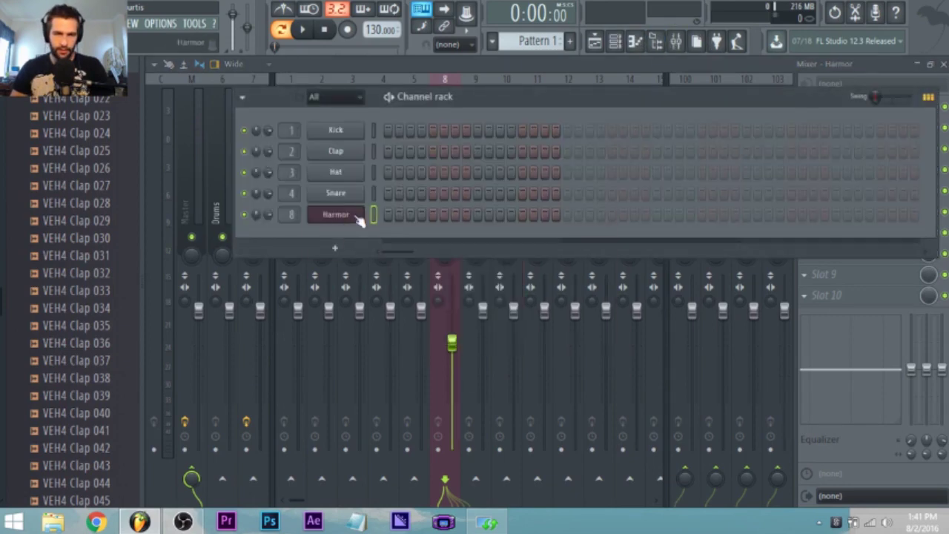
{"action": "right_click", "coordinate": [369, 214]}
{"action": "left_click", "coordinate": [379, 215]}
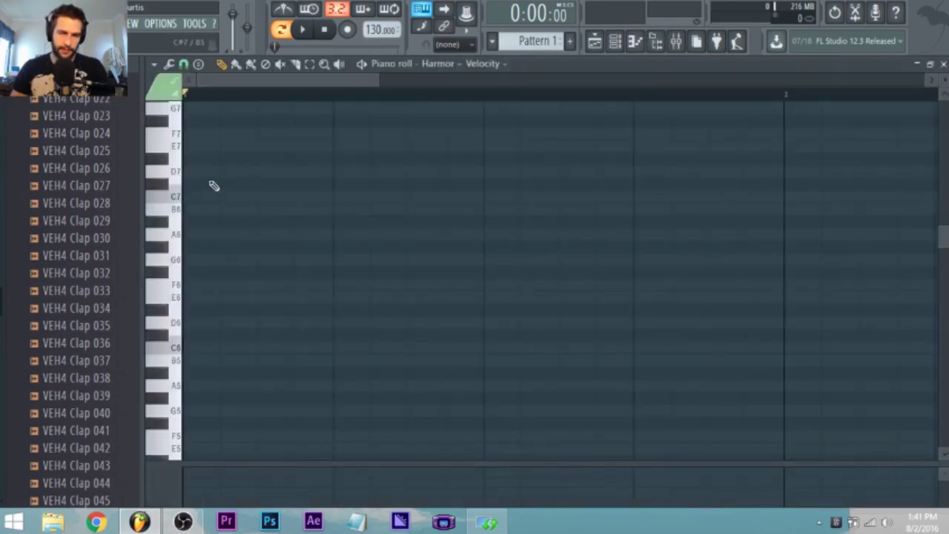
{"action": "scroll", "coordinate": [197, 190], "scroll_direction": "down", "scroll_amount": 4}
{"action": "scroll", "coordinate": [307, 152], "scroll_direction": "down", "scroll_amount": 3}
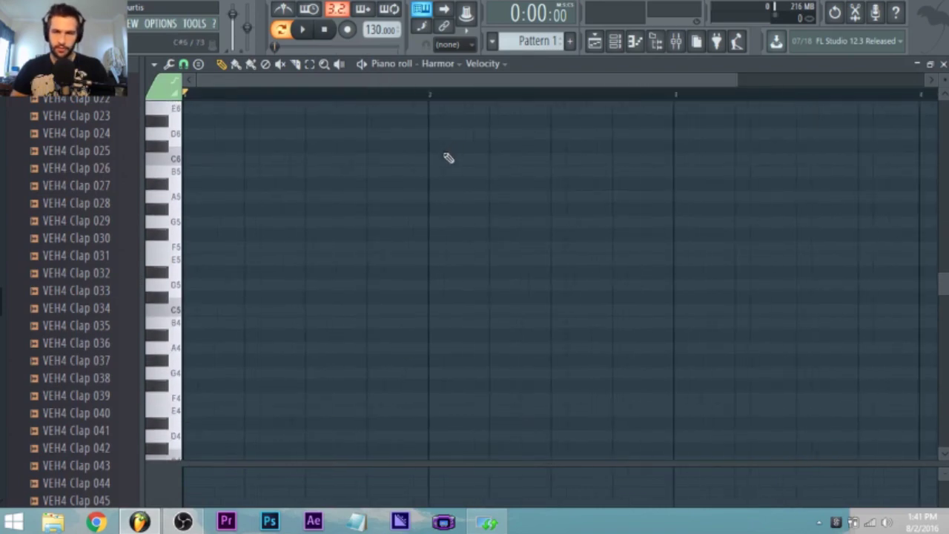
Step: Lower the Harmor mixer track's fader further, and adjust the unison settings in the Harmor synth
{"action": "left_click", "coordinate": [676, 41]}
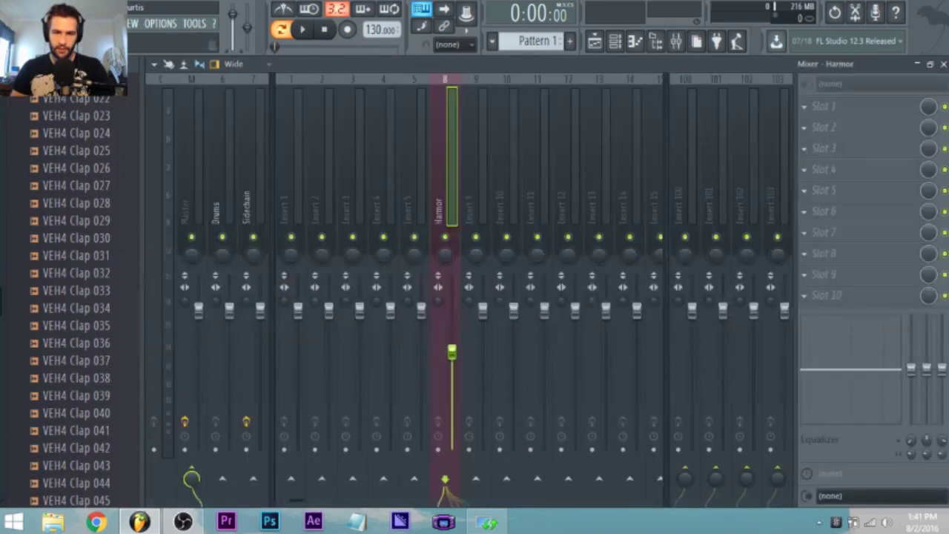
{"action": "left_click", "coordinate": [627, 43]}
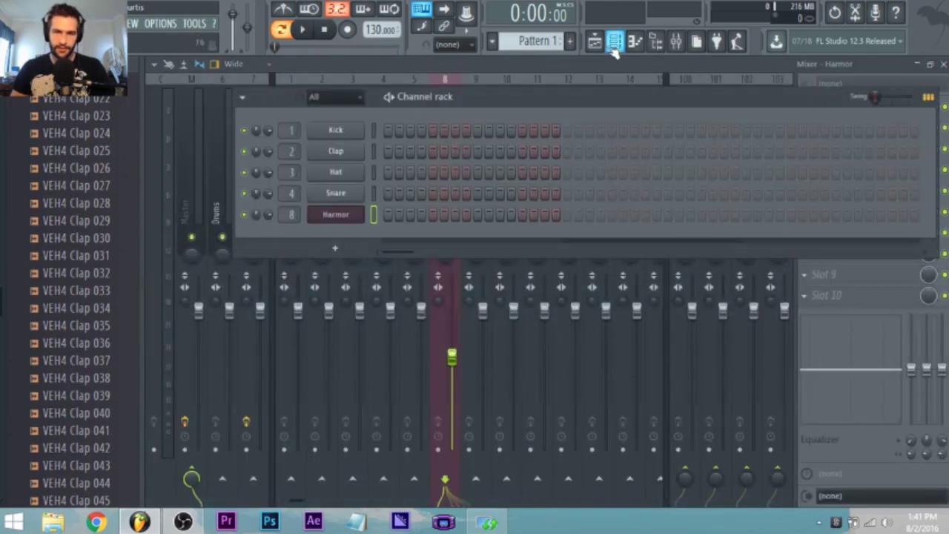
{"action": "left_click", "coordinate": [339, 215]}
{"action": "mouse_move", "coordinate": [516, 208]}
{"action": "left_mouse_down"}
{"action": "mouse_move", "coordinate": [516, 216]}
{"action": "mouse_move", "coordinate": [502, 204]}
{"action": "left_mouse_up"}
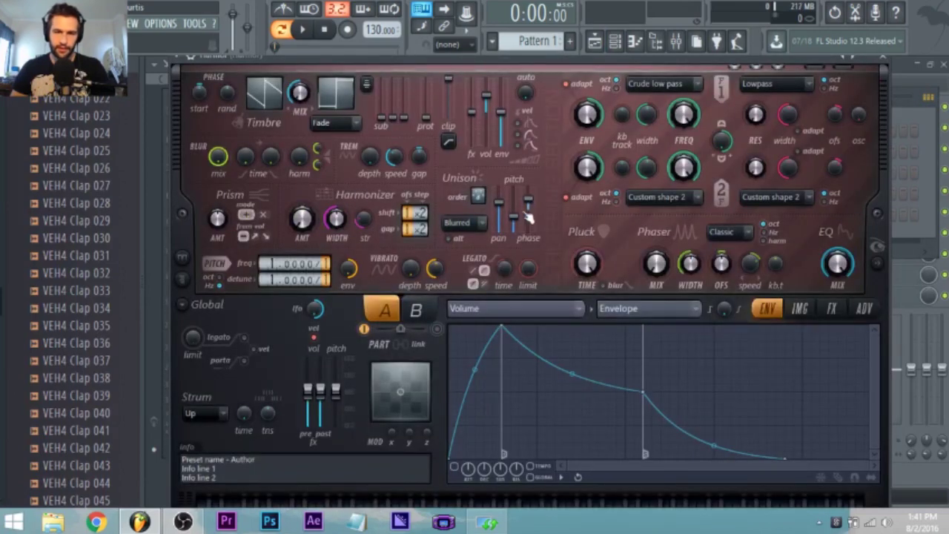
Step: Return to Harmor's piano roll and audition the synth sound on its keyboard
{"action": "left_click", "coordinate": [630, 43]}
{"action": "right_click", "coordinate": [346, 222]}
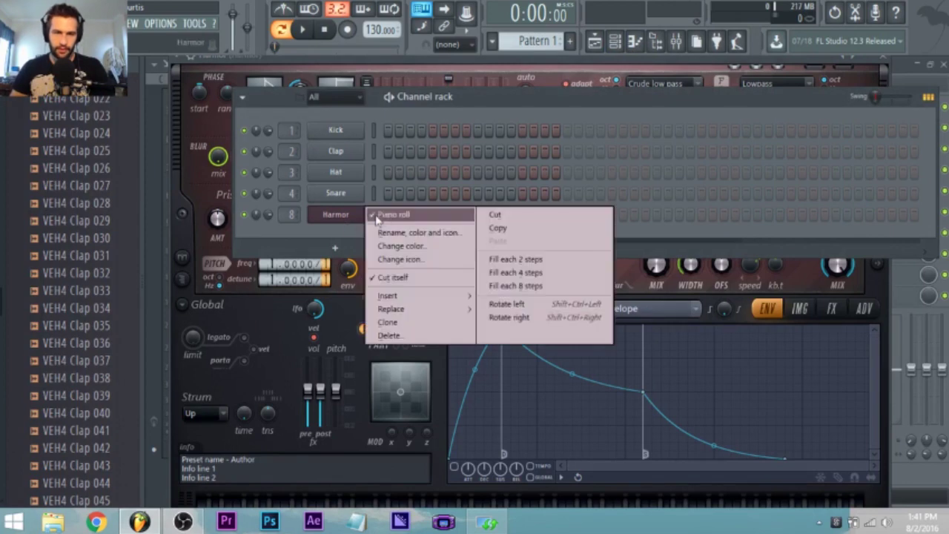
{"action": "left_click", "coordinate": [374, 214]}
{"action": "scroll", "coordinate": [202, 287], "scroll_direction": "down", "scroll_amount": 7}
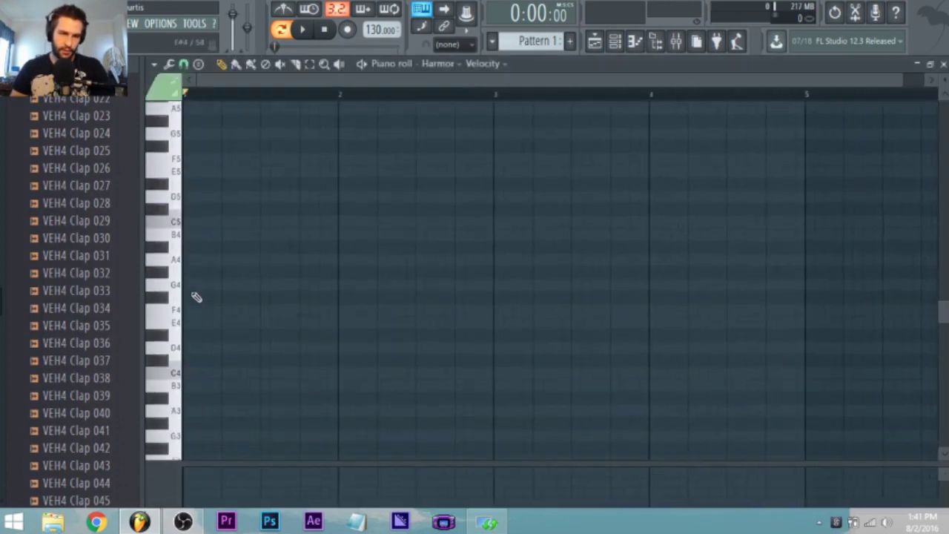
{"action": "left_click_drag", "start_coordinate": [176, 202], "coordinate": [197, 344]}
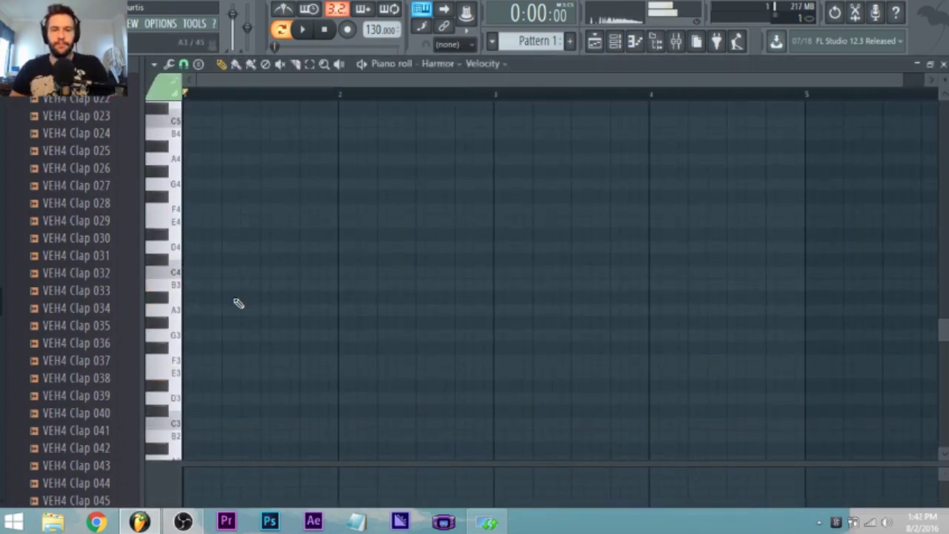
{"action": "left_click", "coordinate": [165, 25]}
{"action": "left_click", "coordinate": [169, 64]}
{"action": "left_click_drag", "start_coordinate": [359, 176], "coordinate": [321, 177]}
{"action": "left_click", "coordinate": [699, 44]}
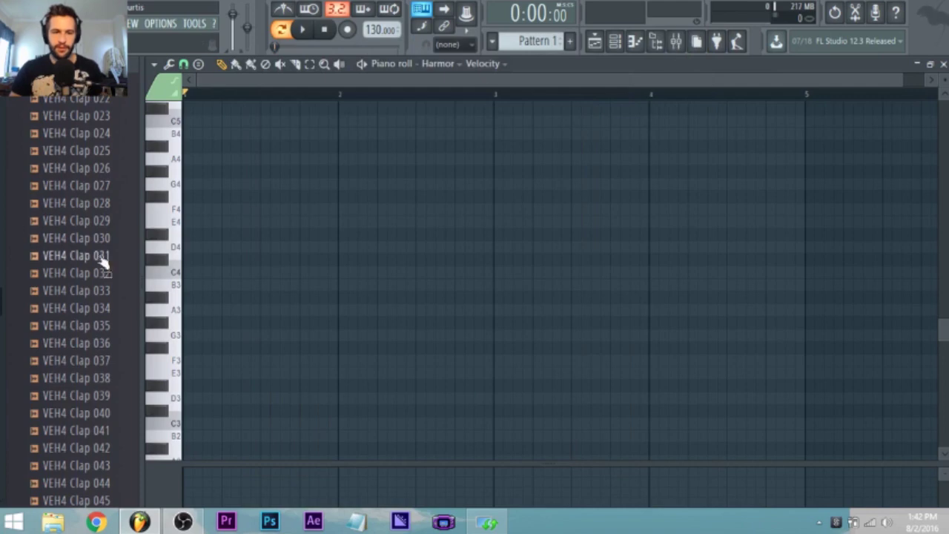
Step: Draw two one-bar notes in the piano roll: A4 in bar 1 and F4 in bar 2
{"action": "left_click_drag", "start_coordinate": [170, 313], "coordinate": [187, 162]}
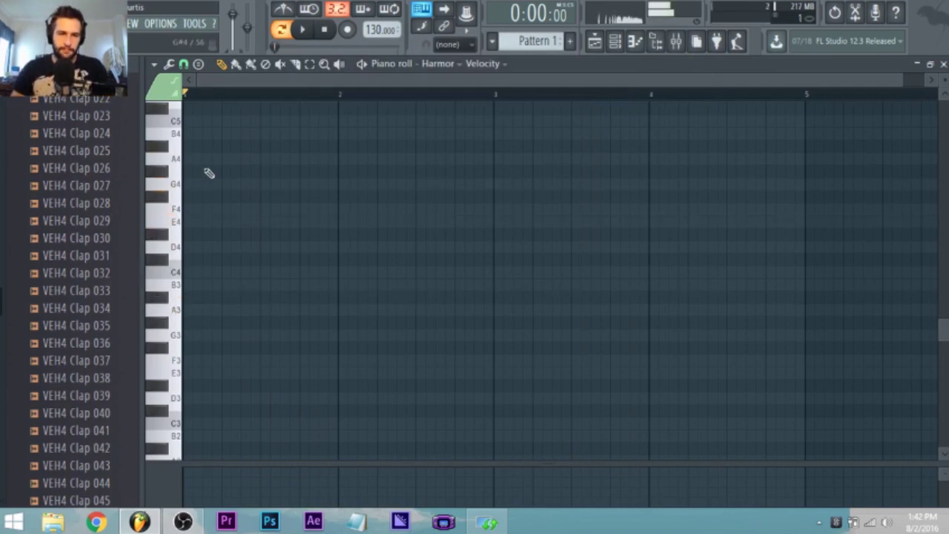
{"action": "scroll", "coordinate": [254, 193], "scroll_direction": "up", "scroll_amount": 2}
{"action": "scroll", "coordinate": [236, 236], "scroll_direction": "down", "scroll_amount": 1}
{"action": "left_click", "coordinate": [198, 237]}
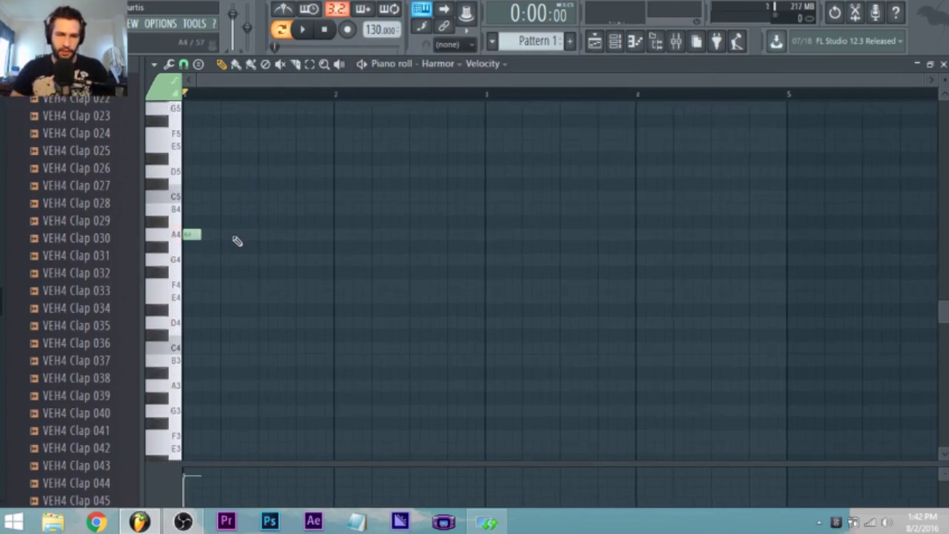
{"action": "left_click_drag", "start_coordinate": [207, 235], "coordinate": [330, 244]}
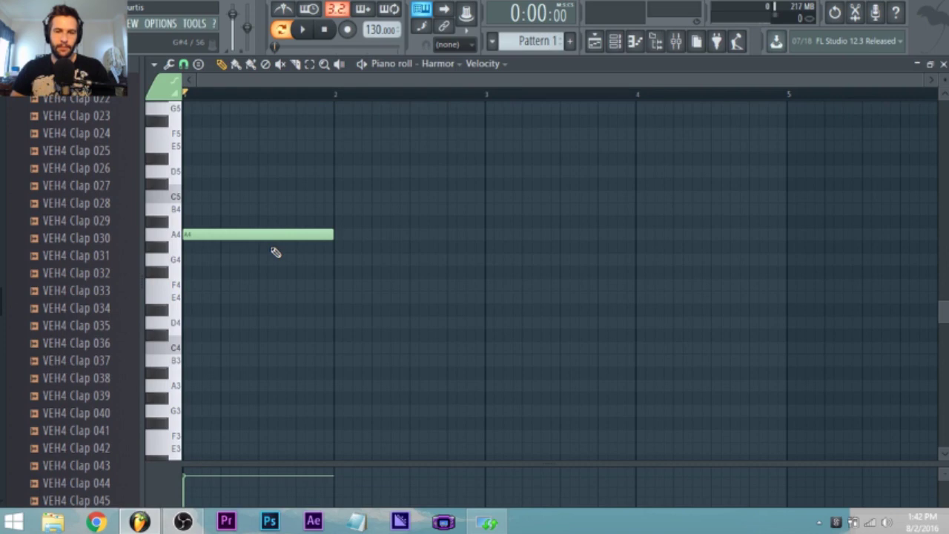
{"action": "left_click", "coordinate": [334, 284]}
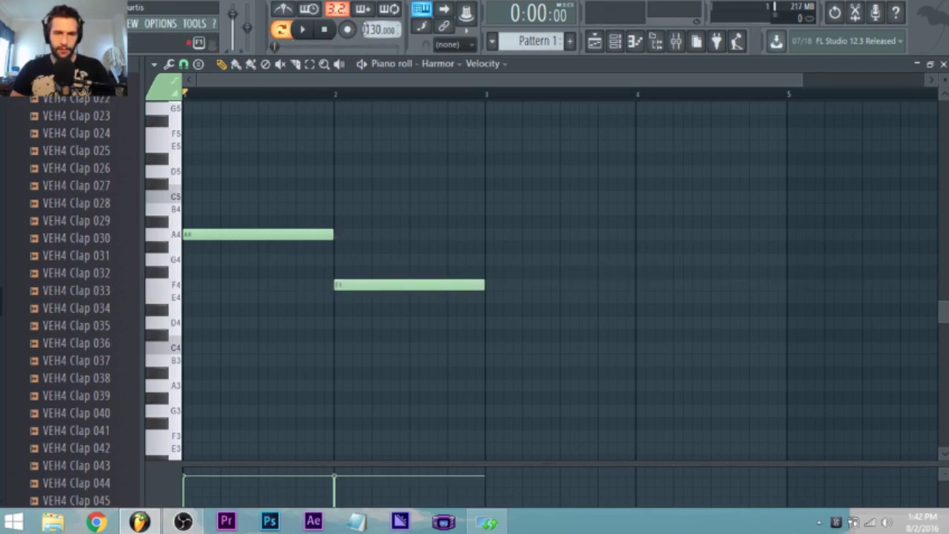
Step: Set the project tempo to 140 BPM and play back the two-note pattern briefly
{"action": "mouse_move", "coordinate": [364, 28]}
{"action": "left_mouse_down"}
{"action": "mouse_move", "coordinate": [364, 18]}
{"action": "mouse_move", "coordinate": [364, 30]}
{"action": "left_mouse_up"}
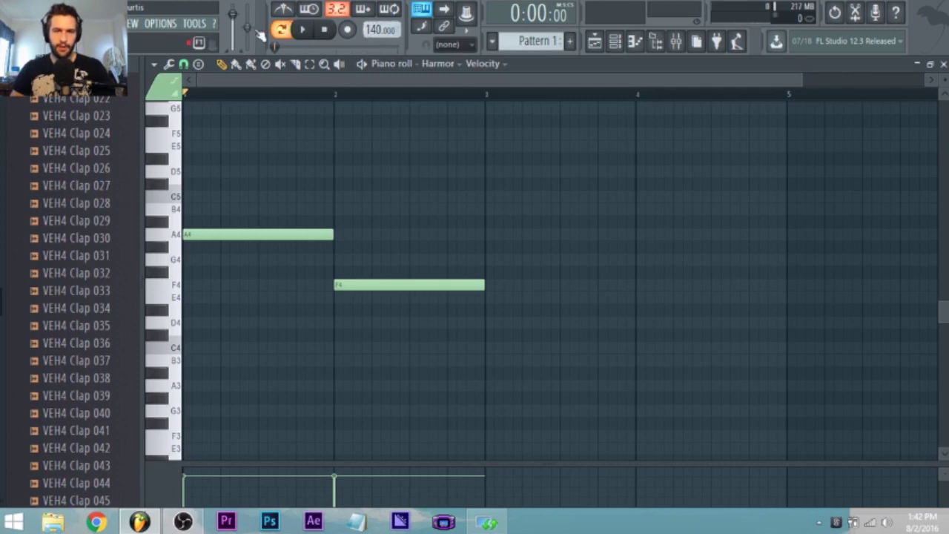
{"action": "left_click", "coordinate": [301, 29]}
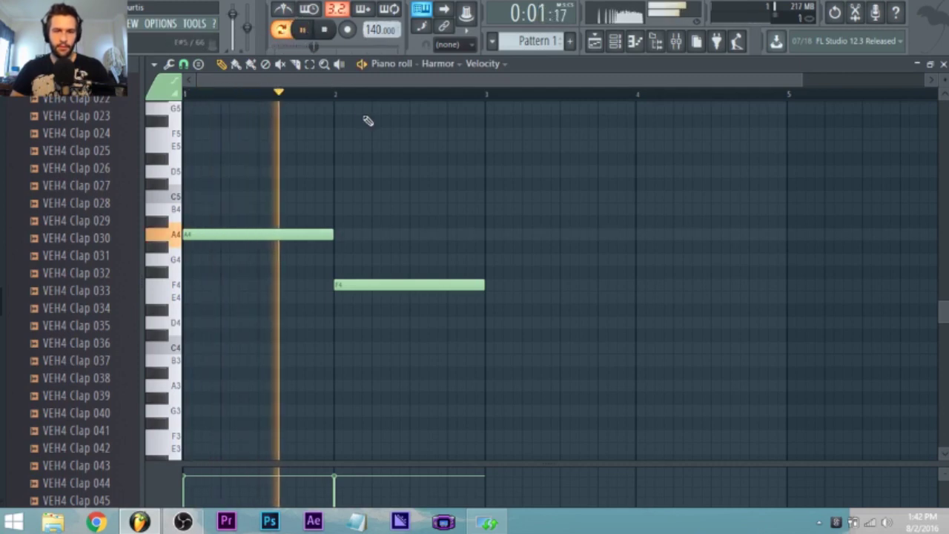
{"action": "key", "text": "space"}
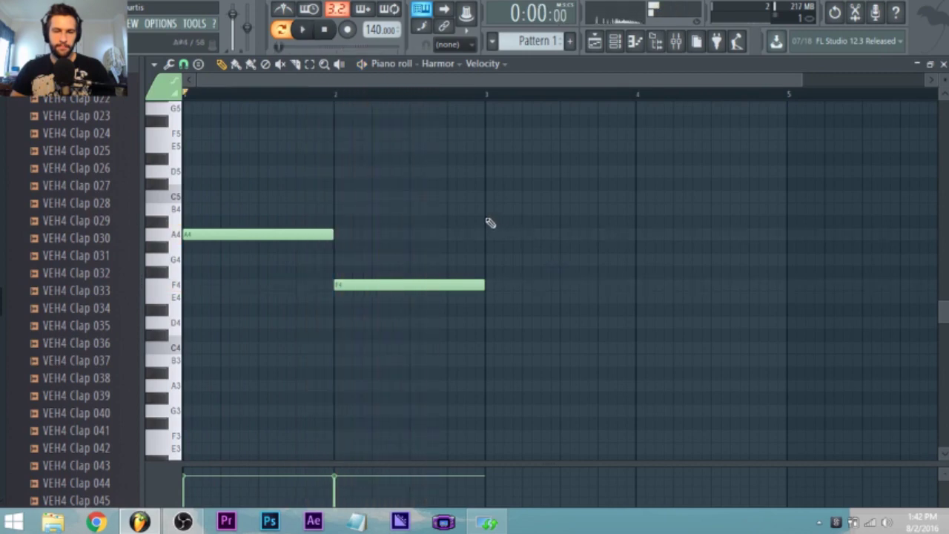
Step: Draw one-bar notes C5 in bar 3 and G4 in bar 4, and play back the four-note pattern
{"action": "left_click", "coordinate": [483, 197]}
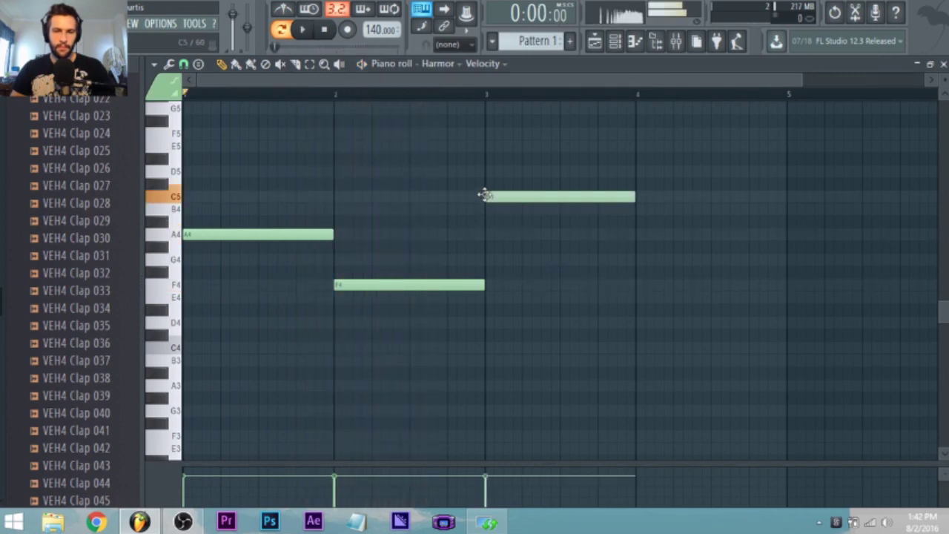
{"action": "left_click", "coordinate": [536, 259]}
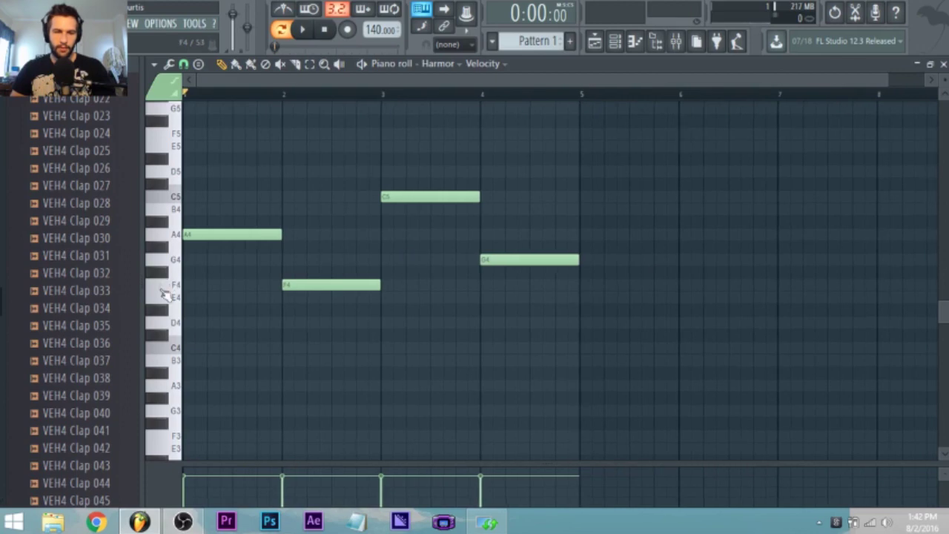
{"action": "scroll", "coordinate": [285, 186], "scroll_direction": "up", "scroll_amount": 2}
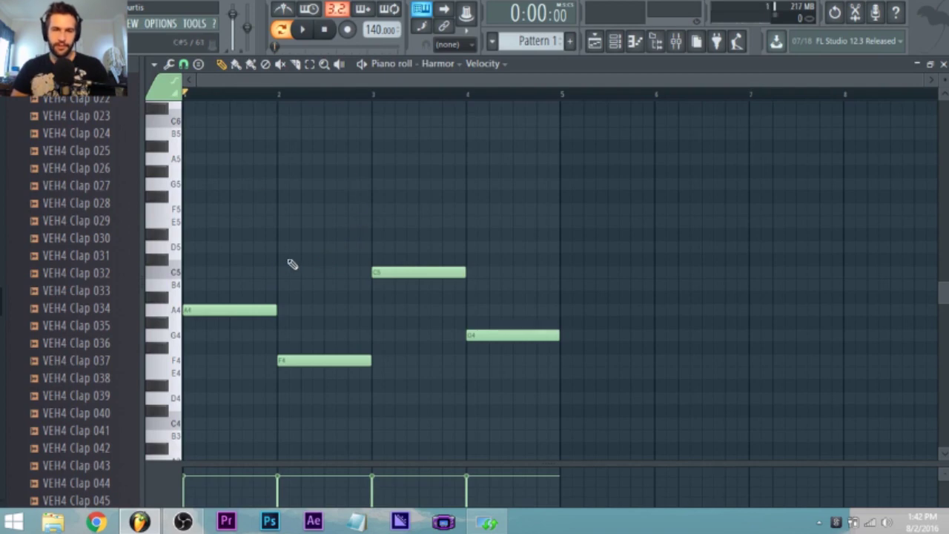
{"action": "key", "text": "space"}
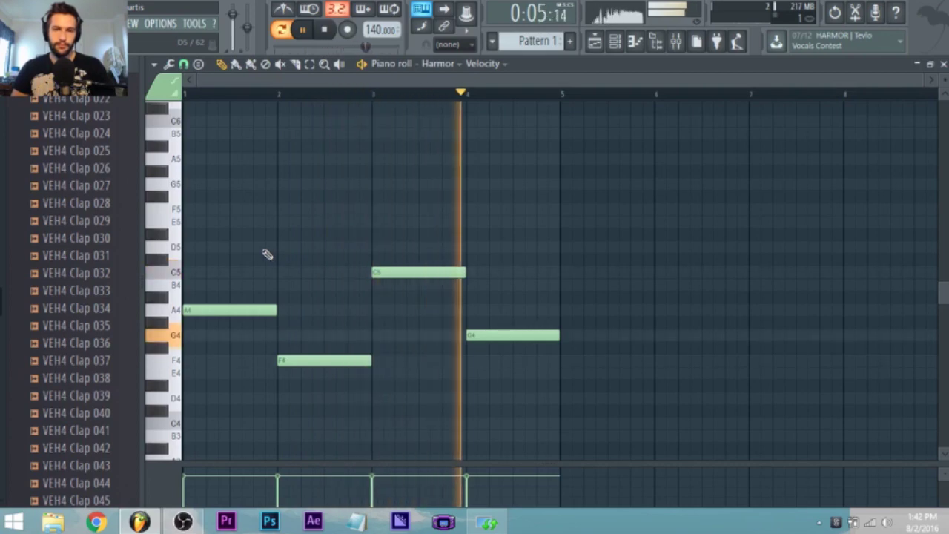
{"action": "key", "text": "space"}
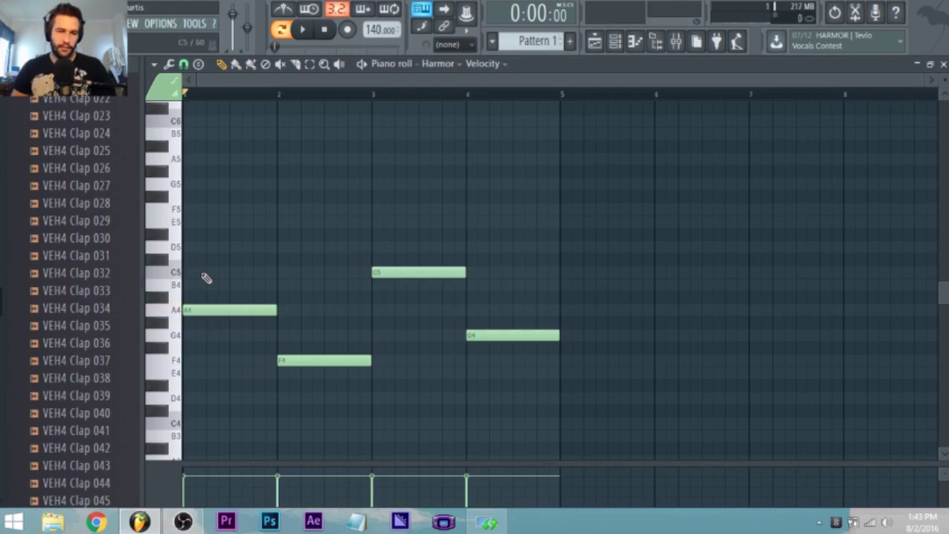
{"action": "key", "text": "space"}
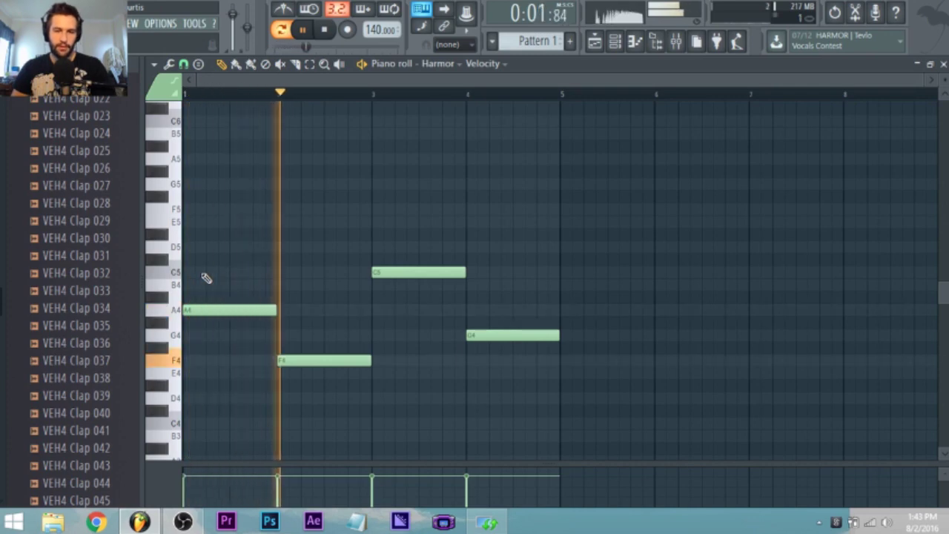
{"action": "key", "text": "space"}
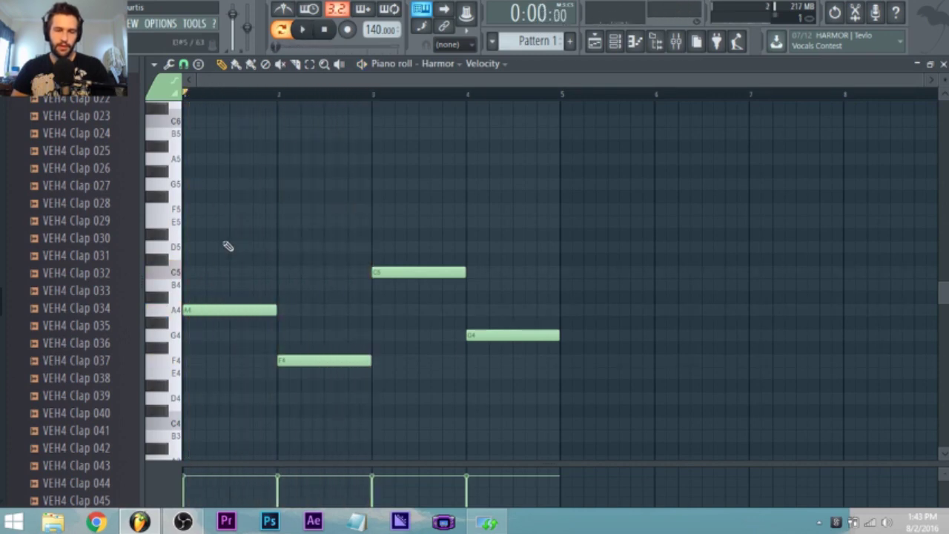
Step: Add one-bar C5 and E5 notes above the root notes in bars 1 and 2
{"action": "left_click", "coordinate": [190, 272]}
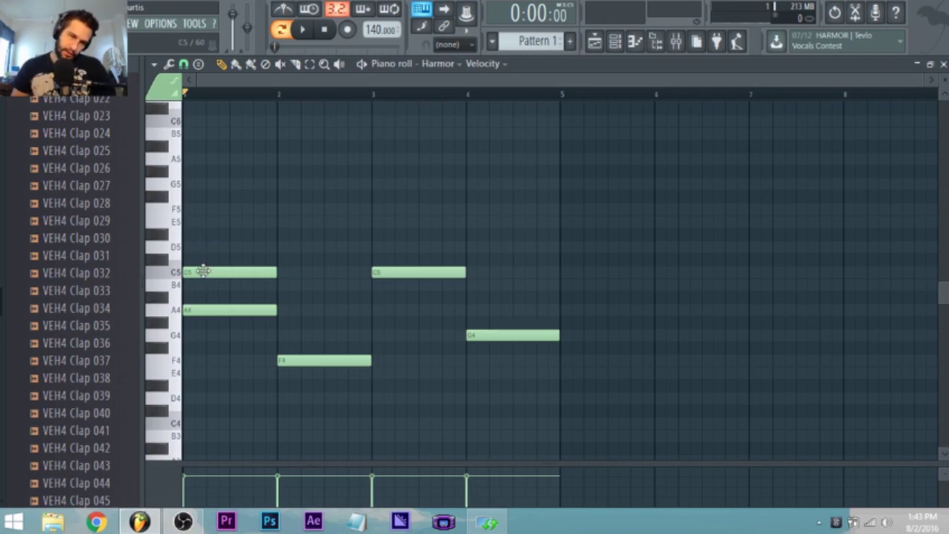
{"action": "left_click", "coordinate": [187, 222]}
{"action": "key", "text": "space"}
{"action": "key", "text": "space"}
{"action": "left_click", "coordinate": [282, 272]}
{"action": "left_click_drag", "start_coordinate": [290, 210], "coordinate": [281, 223]}
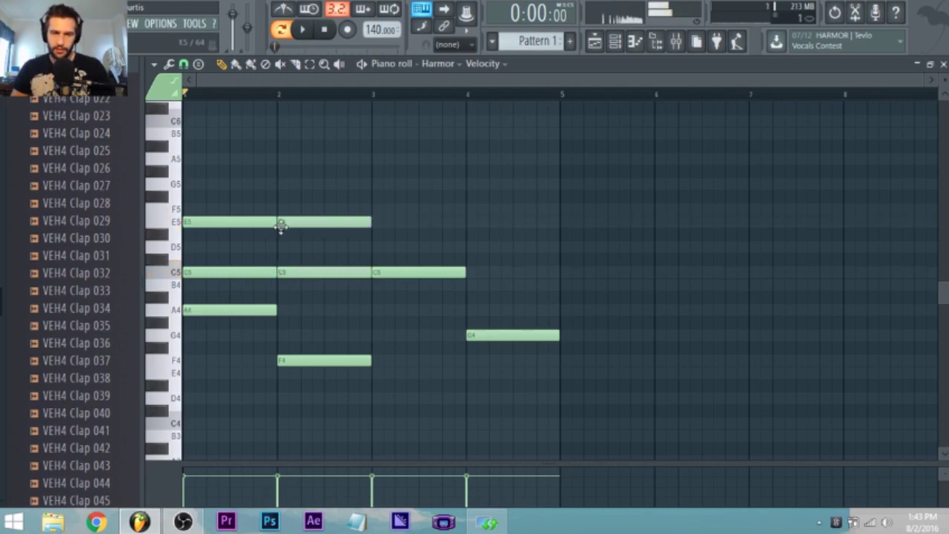
Step: Add one-bar E5 and G5 notes above the C5 root in bar 3
{"action": "left_click", "coordinate": [377, 222]}
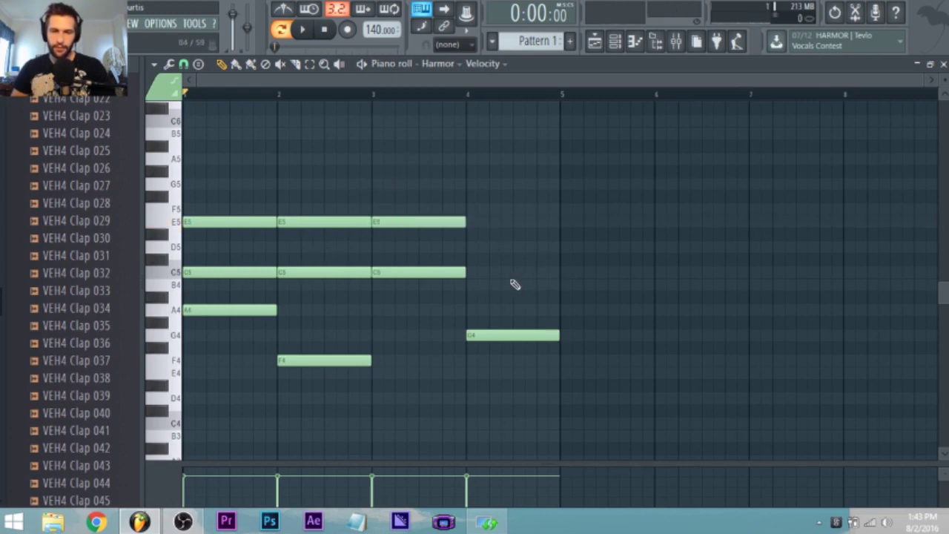
{"action": "left_click", "coordinate": [385, 172]}
{"action": "left_click_drag", "start_coordinate": [386, 172], "coordinate": [383, 186]}
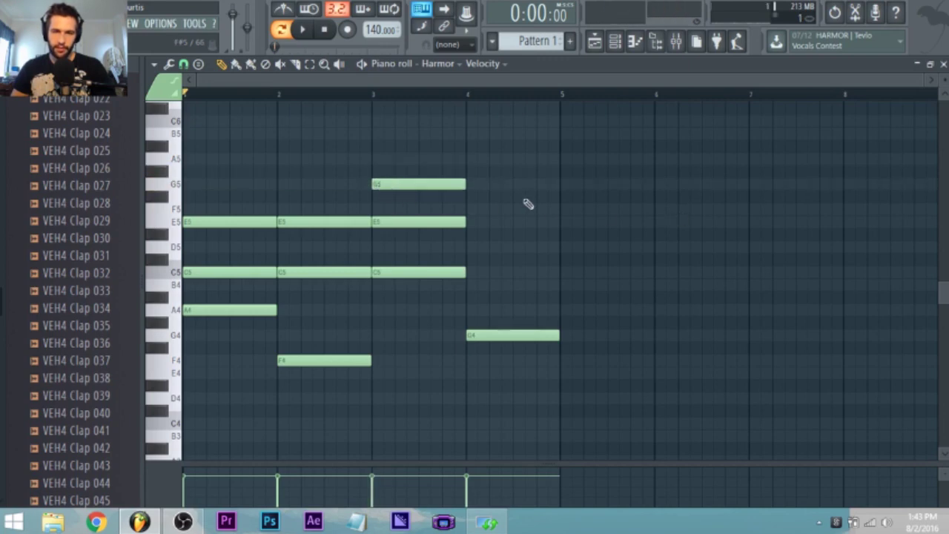
Step: Add one-bar C5 and E5 notes above the G4 root in bar 4, and play back the chord progression
{"action": "left_click", "coordinate": [470, 272]}
{"action": "left_click_drag", "start_coordinate": [471, 233], "coordinate": [469, 221]}
{"action": "key", "text": "space"}
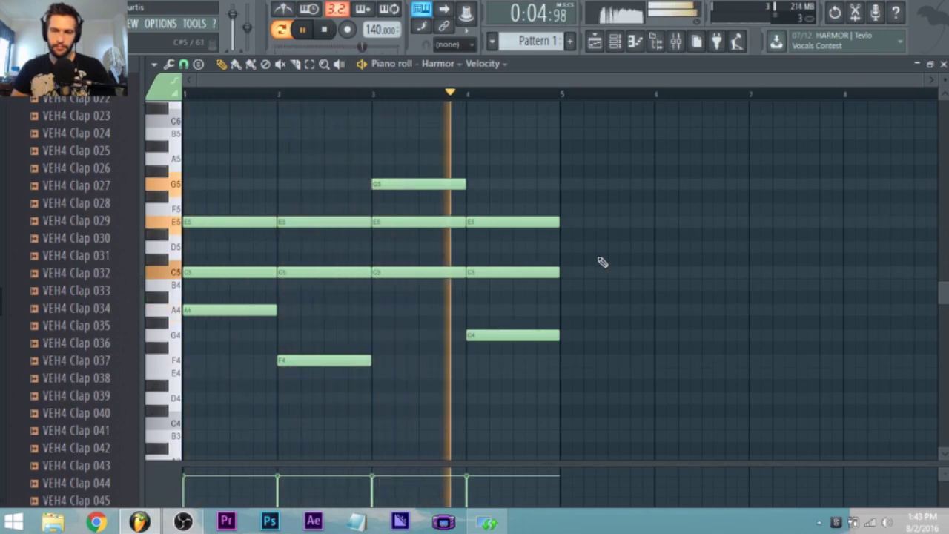
{"action": "key", "text": "space"}
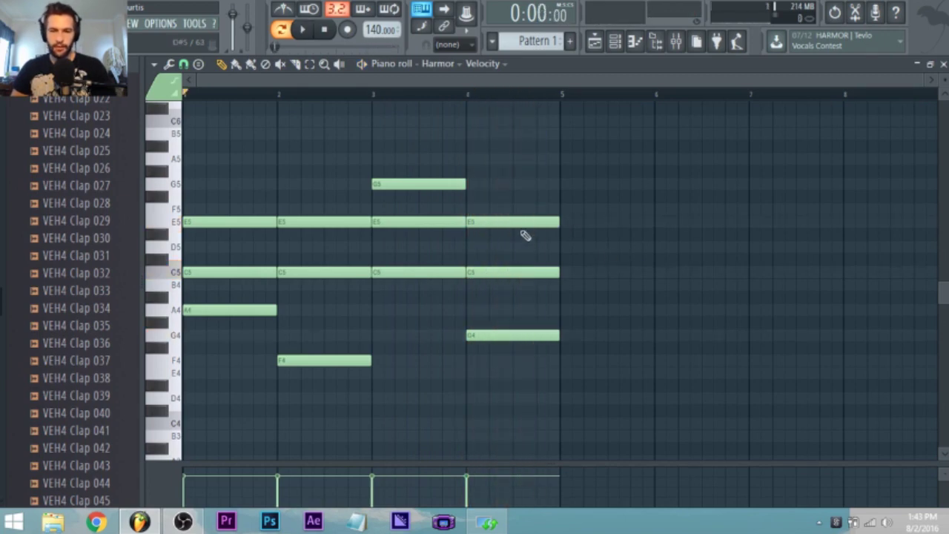
Step: Lower the E5 note in bar 4 to D5 and audition the chord change from the end of bar 3
{"action": "left_click", "coordinate": [497, 222]}
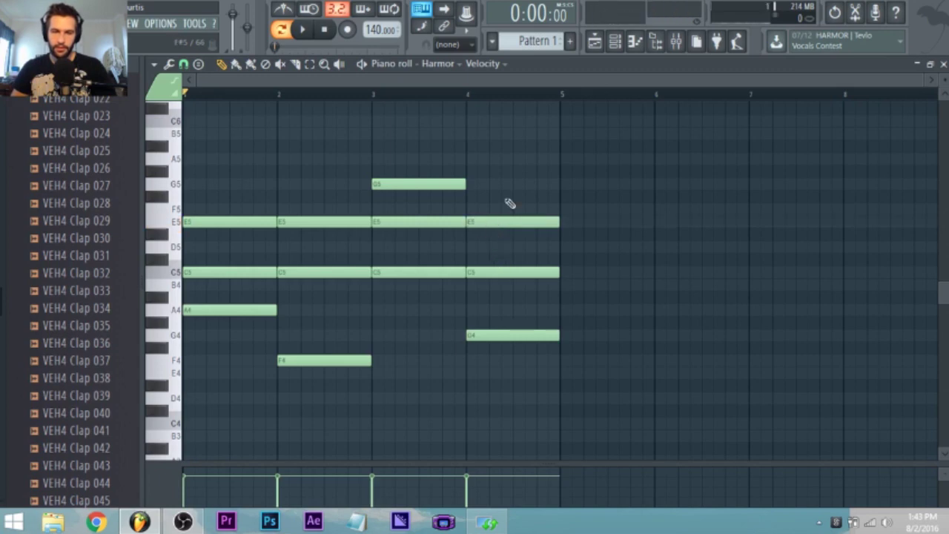
{"action": "left_click_drag", "start_coordinate": [504, 220], "coordinate": [504, 250]}
{"action": "left_click", "coordinate": [460, 93]}
{"action": "key", "text": "space"}
{"action": "key", "text": "space"}
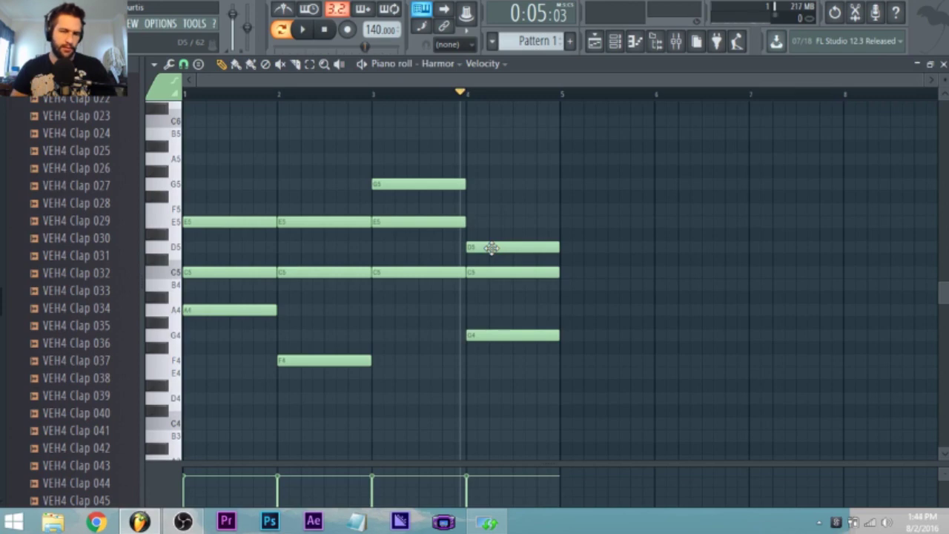
{"action": "key", "text": "space"}
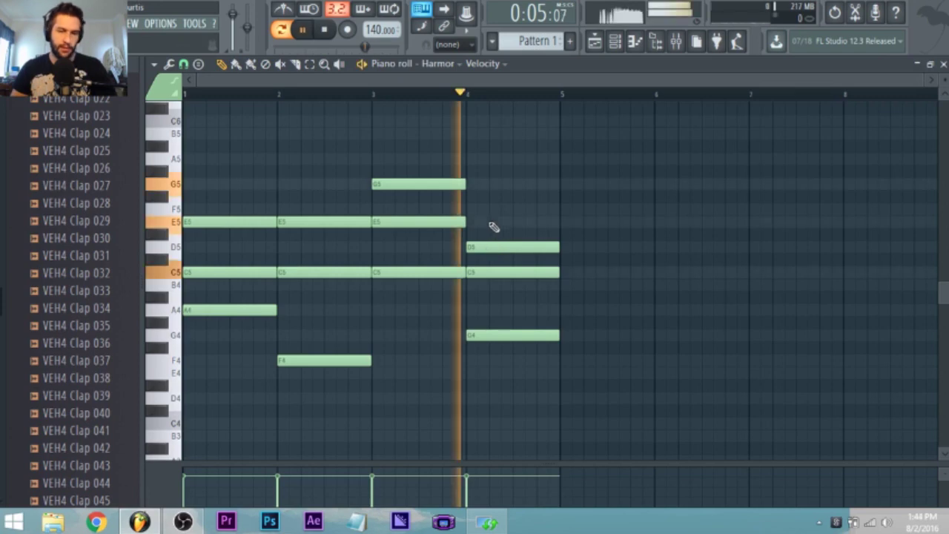
{"action": "key", "text": "space"}
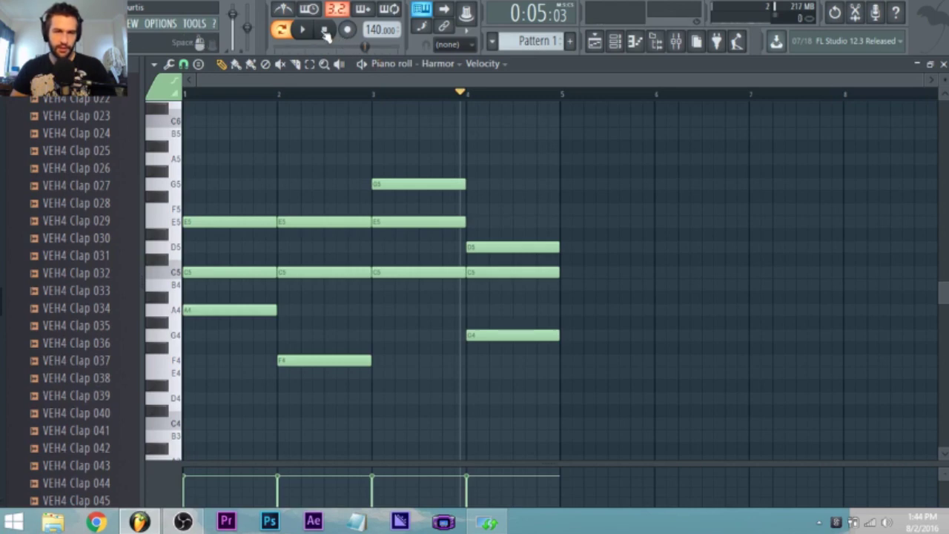
{"action": "left_click", "coordinate": [154, 65]}
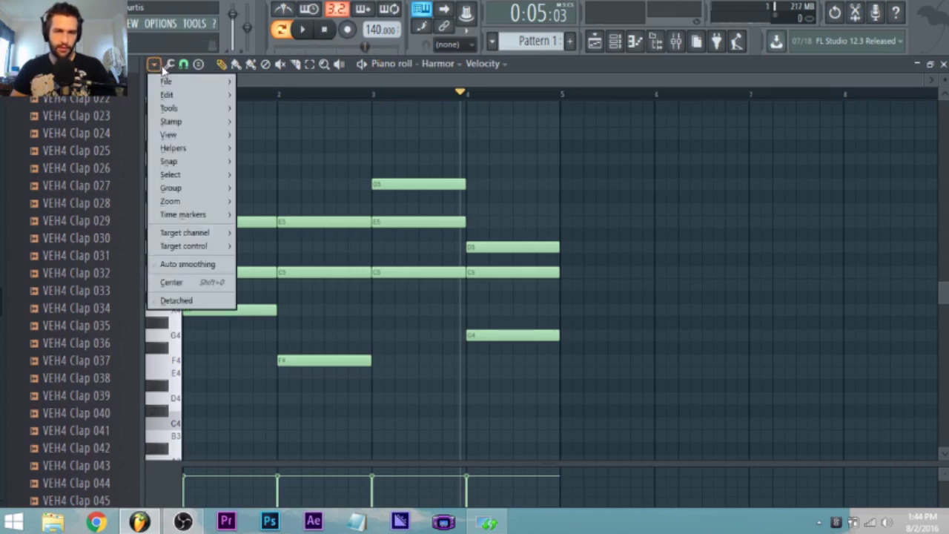
{"action": "mouse_move", "coordinate": [184, 109]}
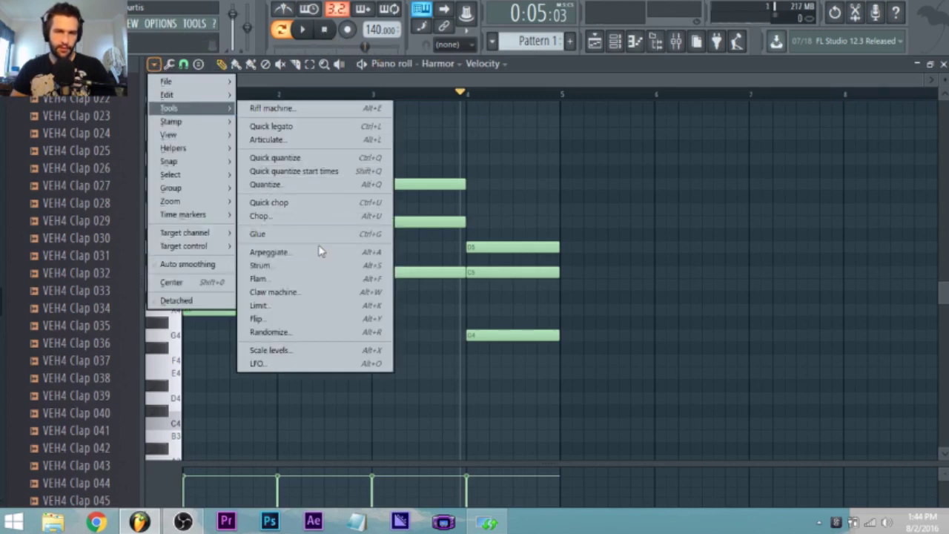
{"action": "left_click", "coordinate": [158, 65]}
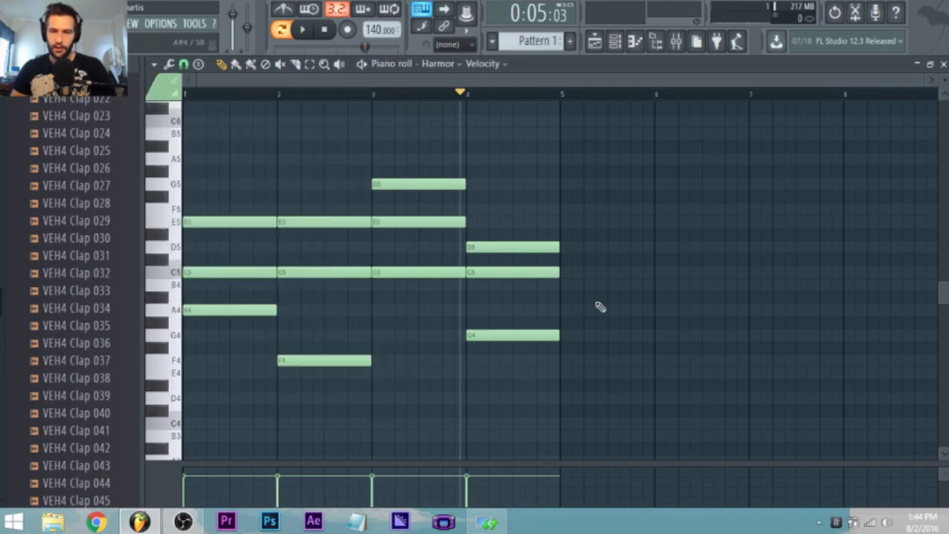
Step: Return the playhead to the start of the pattern and play back the chord progression
{"action": "left_click", "coordinate": [186, 96]}
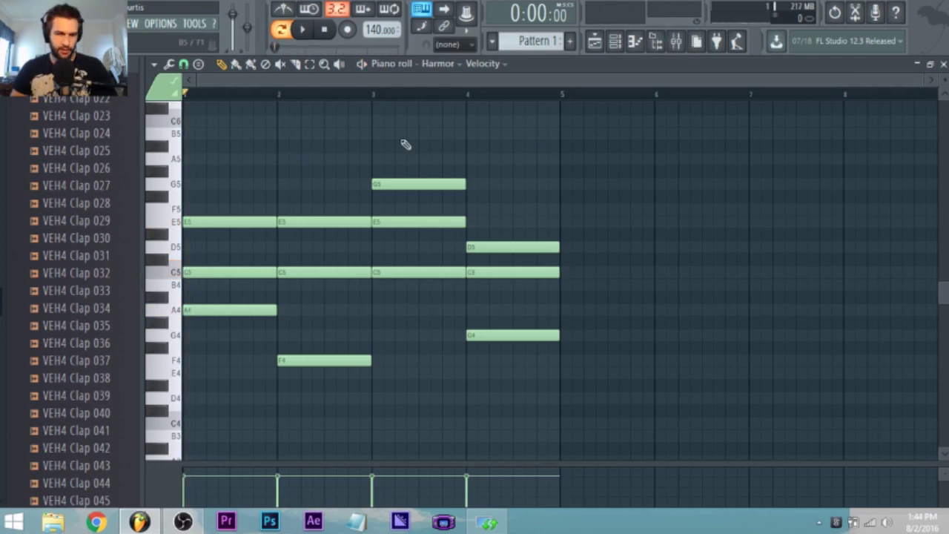
{"action": "key", "text": "space"}
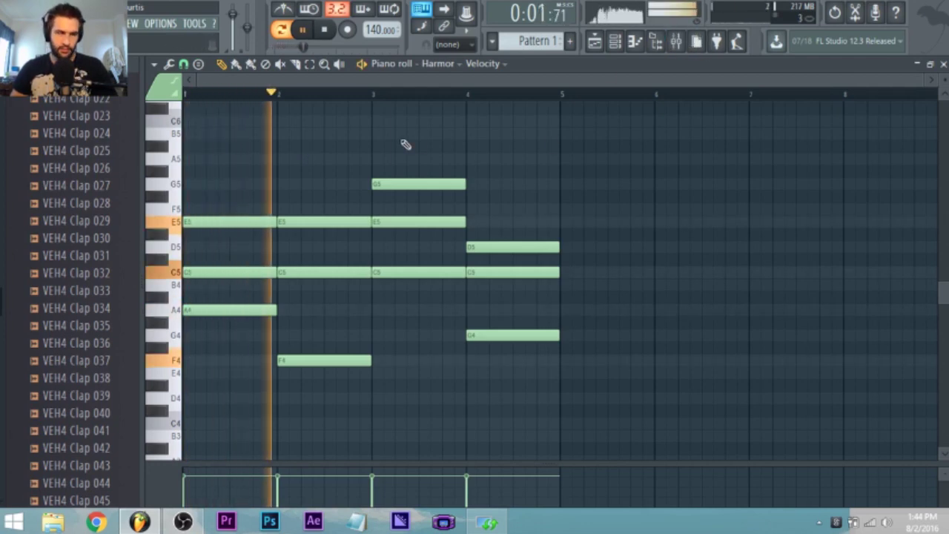
{"action": "key", "text": "space"}
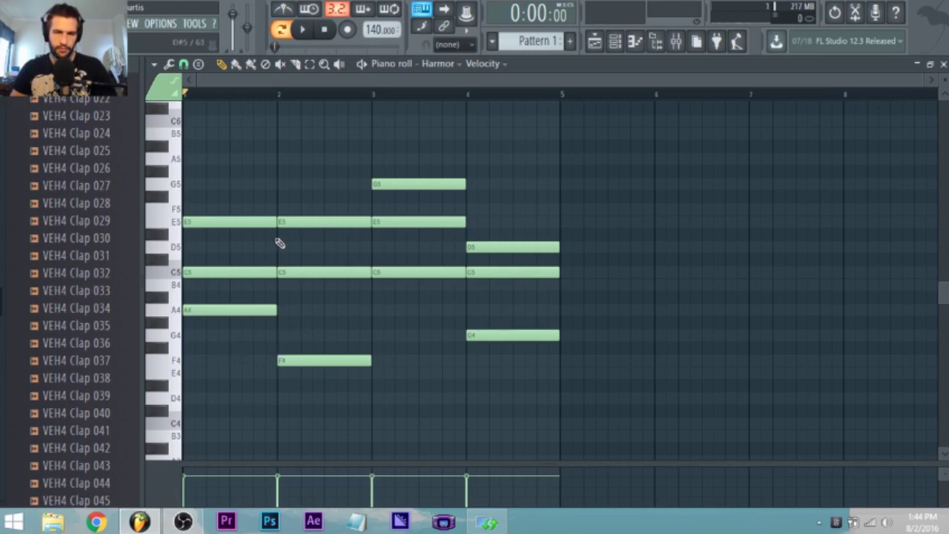
{"action": "left_click", "coordinate": [190, 160]}
{"action": "left_click", "coordinate": [229, 160]}
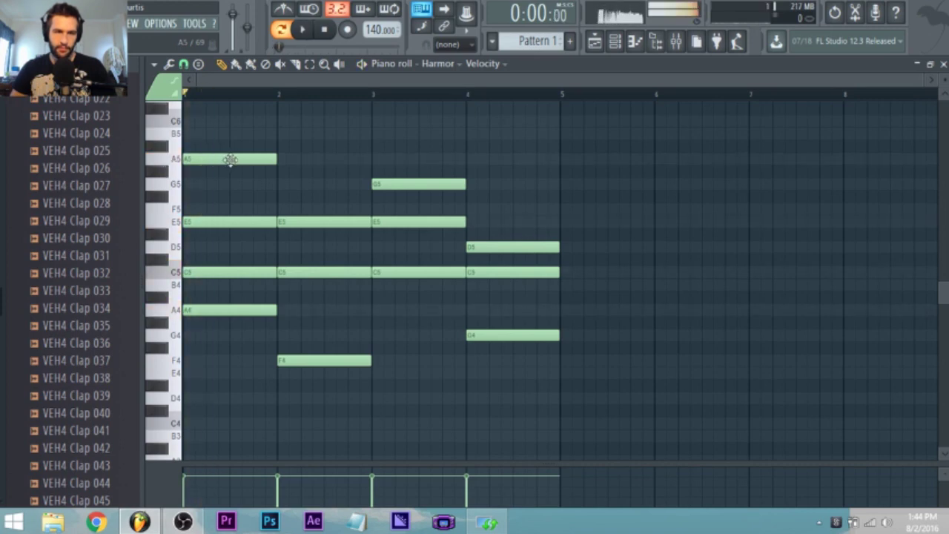
{"action": "right_click", "coordinate": [231, 160]}
Step: Duplicate the root notes of all four bars one octave lower, at A3, F3, C4 and G3, and play back the pattern
{"action": "left_click", "coordinate": [199, 310], "text": "shift"}
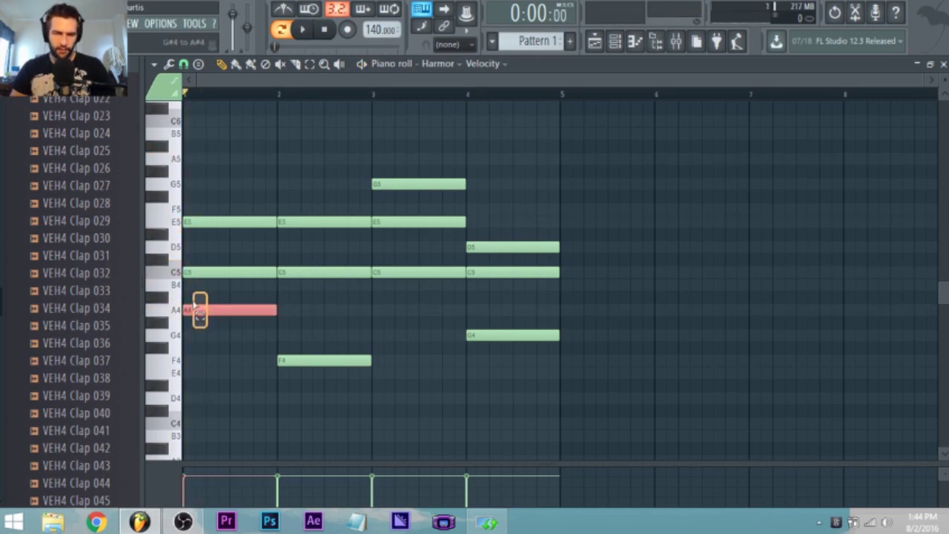
{"action": "left_click", "coordinate": [299, 360], "text": "shift"}
{"action": "left_click", "coordinate": [412, 272], "text": "shift"}
{"action": "left_click", "coordinate": [488, 335], "text": "shift"}
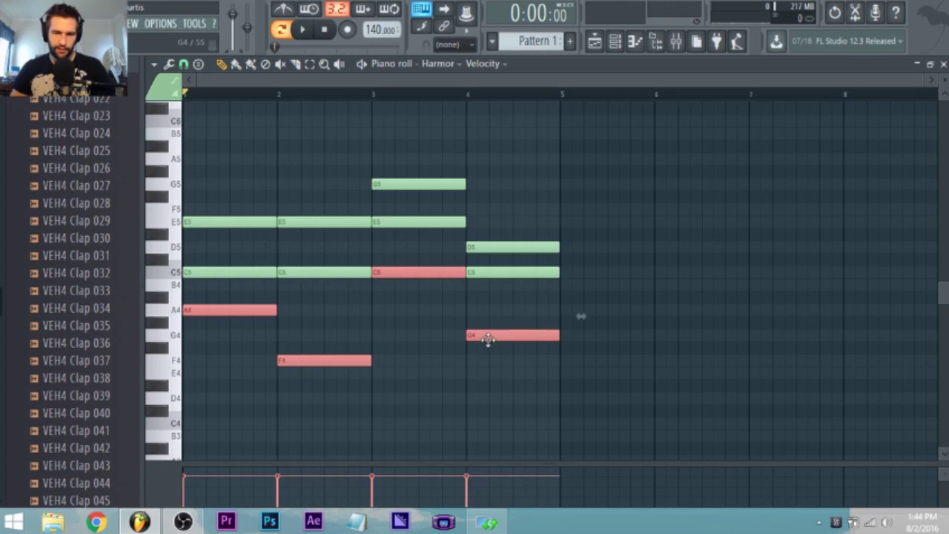
{"action": "scroll", "coordinate": [487, 341], "scroll_direction": "down", "scroll_amount": 5}
{"action": "scroll", "coordinate": [487, 344], "scroll_direction": "up", "scroll_amount": 2}
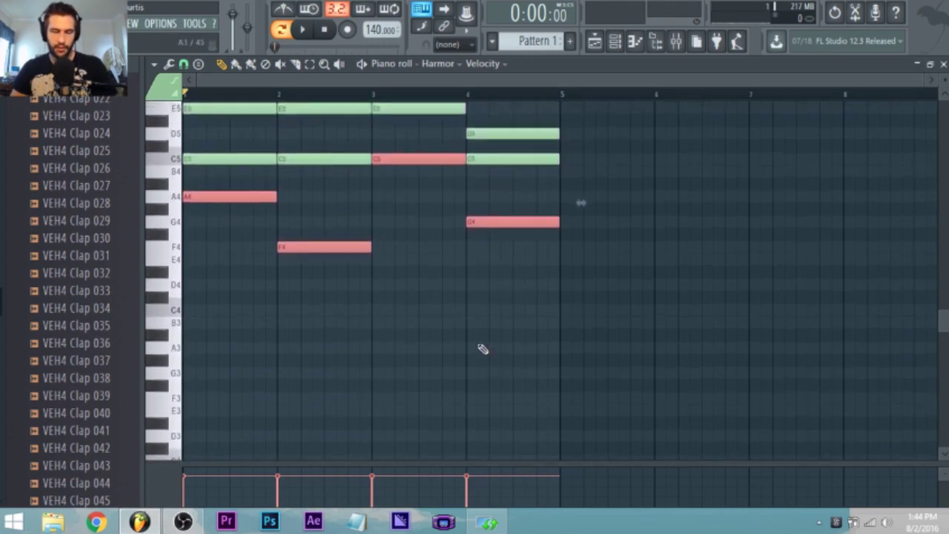
{"action": "left_click_drag", "start_coordinate": [194, 199], "coordinate": [186, 334]}
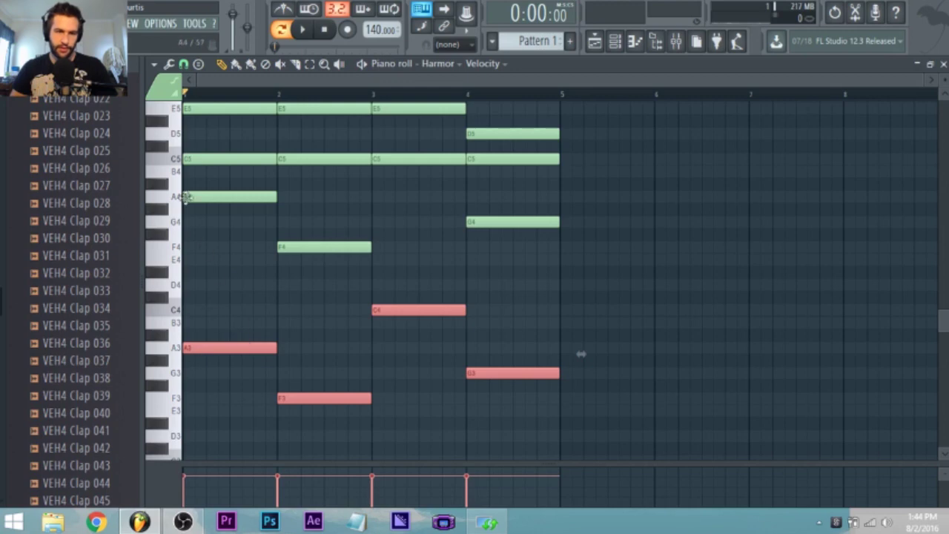
{"action": "scroll", "coordinate": [337, 334], "scroll_direction": "up", "scroll_amount": 1}
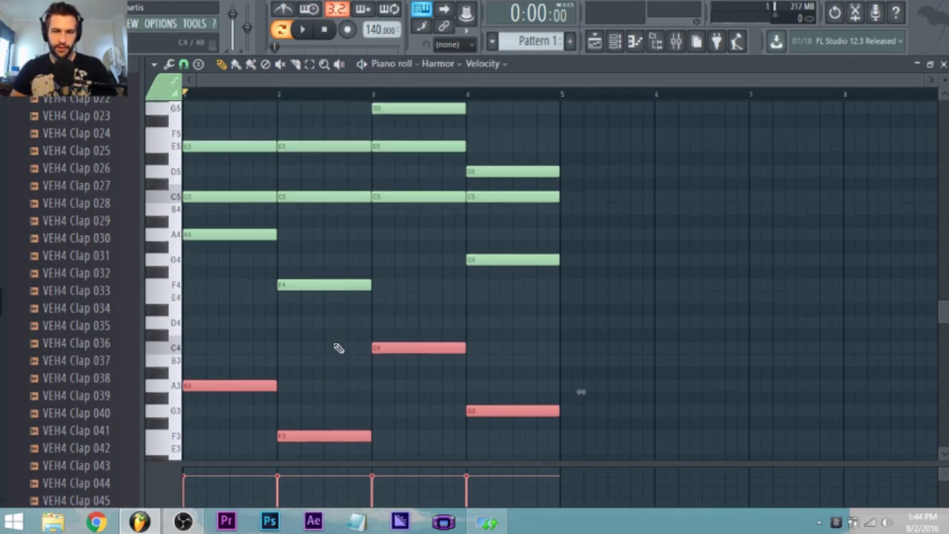
{"action": "key", "text": "space"}
Step: Load Fruity Parametric EQ 2 into slot 1 of the Harmor mixer track
{"action": "left_click", "coordinate": [676, 41]}
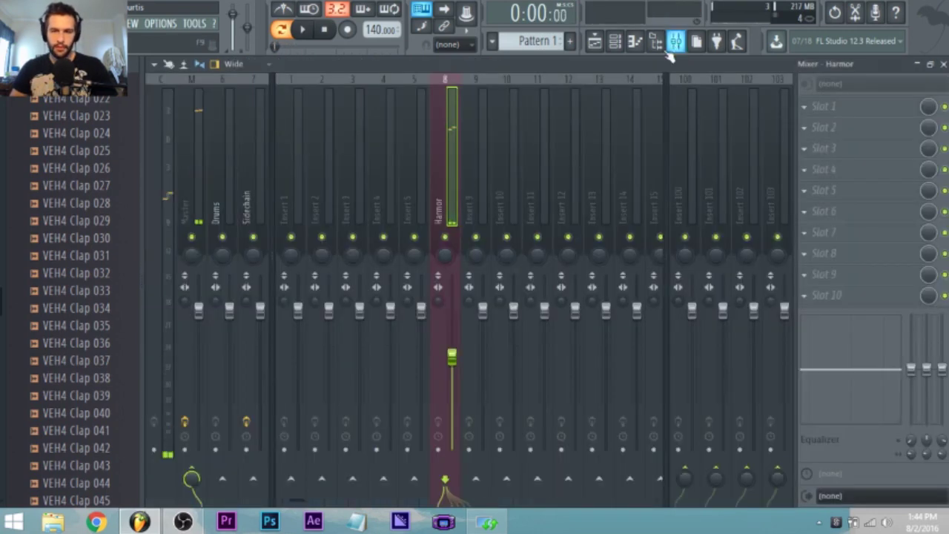
{"action": "left_click", "coordinate": [844, 113]}
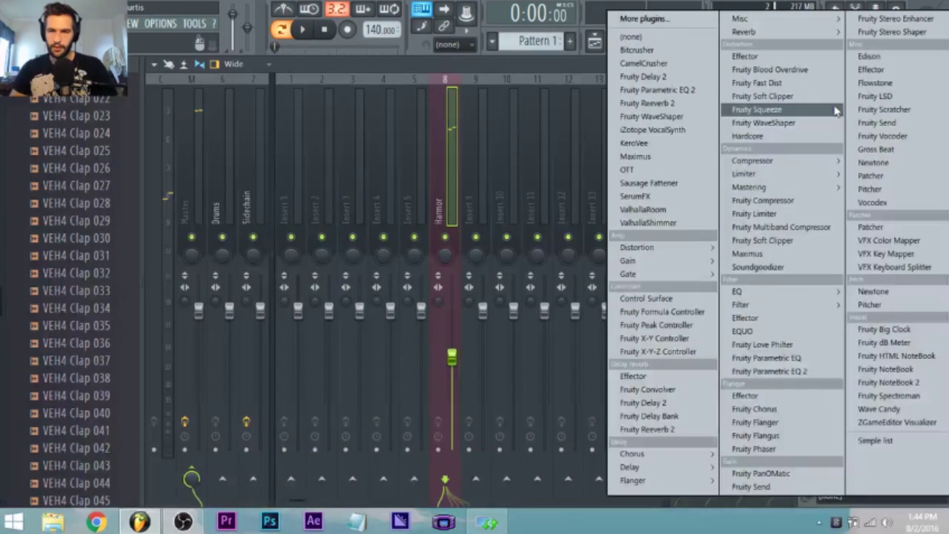
{"action": "left_click", "coordinate": [695, 90]}
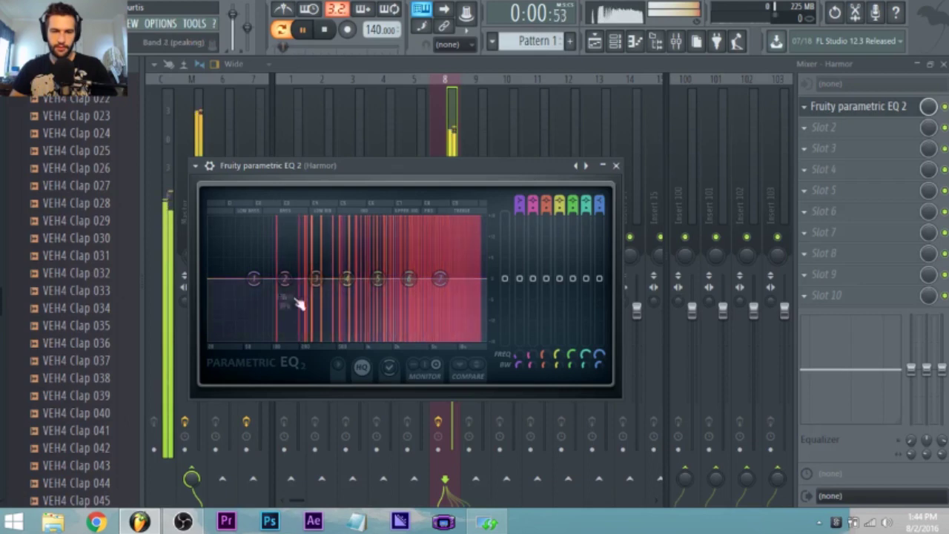
Step: Roll off Harmor's low end with EQ band 1 and slightly lower bands 2, 4 and 5 while the pattern plays
{"action": "mouse_move", "coordinate": [253, 278]}
{"action": "left_mouse_down"}
{"action": "mouse_move", "coordinate": [237, 327]}
{"action": "mouse_move", "coordinate": [259, 338]}
{"action": "left_mouse_up"}
{"action": "right_click", "coordinate": [239, 324]}
{"action": "left_click", "coordinate": [287, 372]}
{"action": "left_click_drag", "start_coordinate": [282, 279], "coordinate": [272, 291]}
{"action": "left_click_drag", "start_coordinate": [347, 280], "coordinate": [338, 282]}
{"action": "left_click_drag", "start_coordinate": [378, 279], "coordinate": [372, 285]}
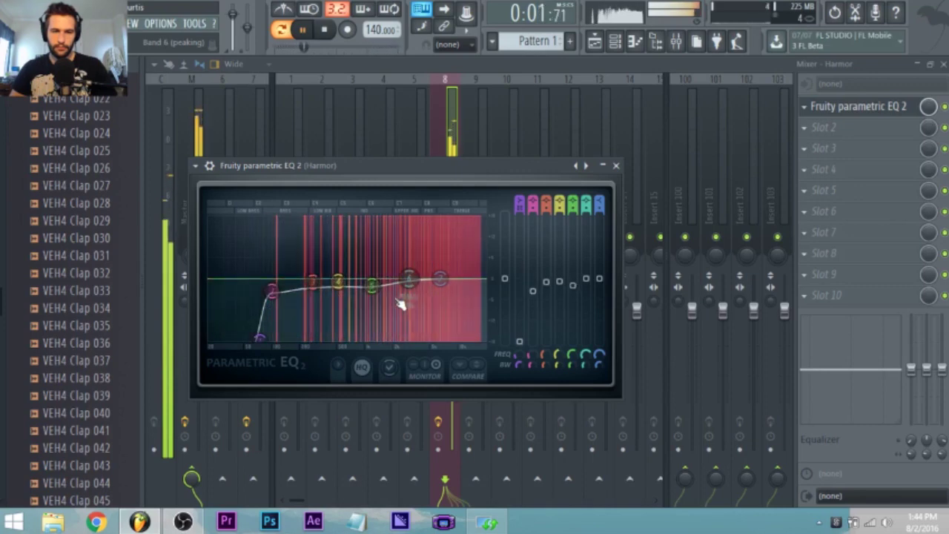
{"action": "key", "text": "space"}
Step: Open the Harmor synth's settings from its channel
{"action": "left_click", "coordinate": [635, 42]}
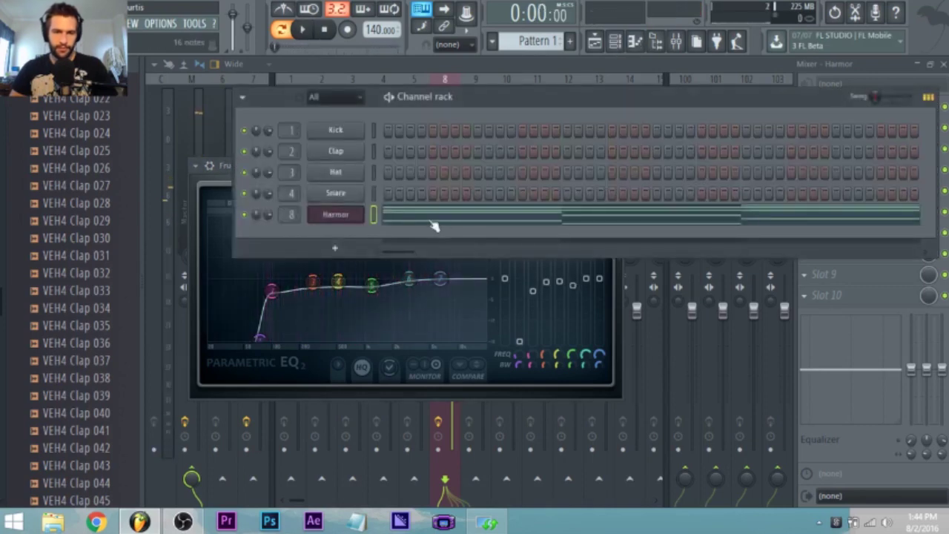
{"action": "left_click", "coordinate": [362, 219]}
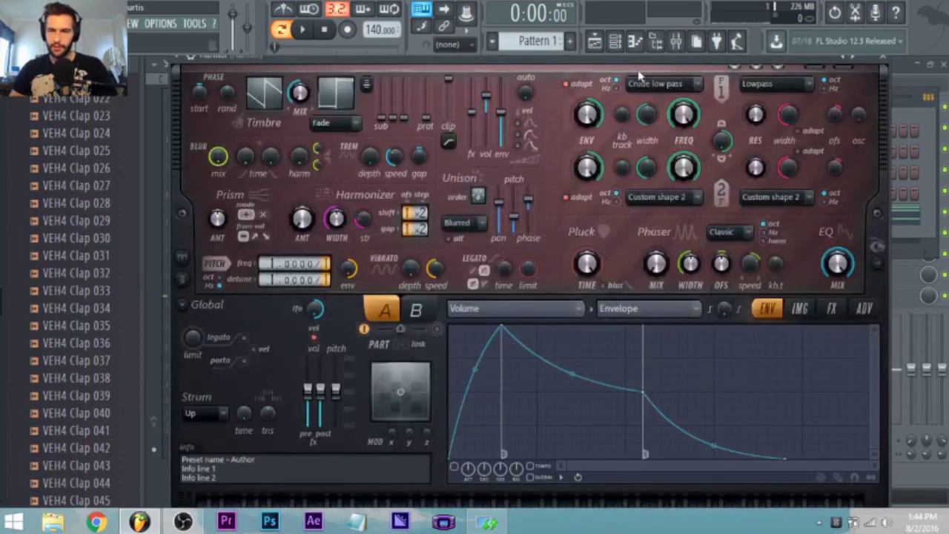
{"action": "left_click", "coordinate": [615, 43]}
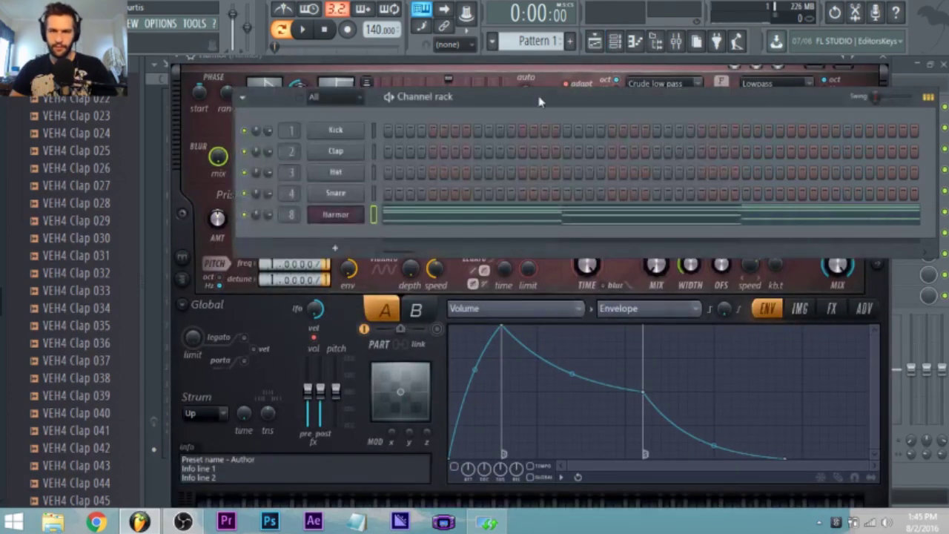
{"action": "left_click", "coordinate": [333, 214]}
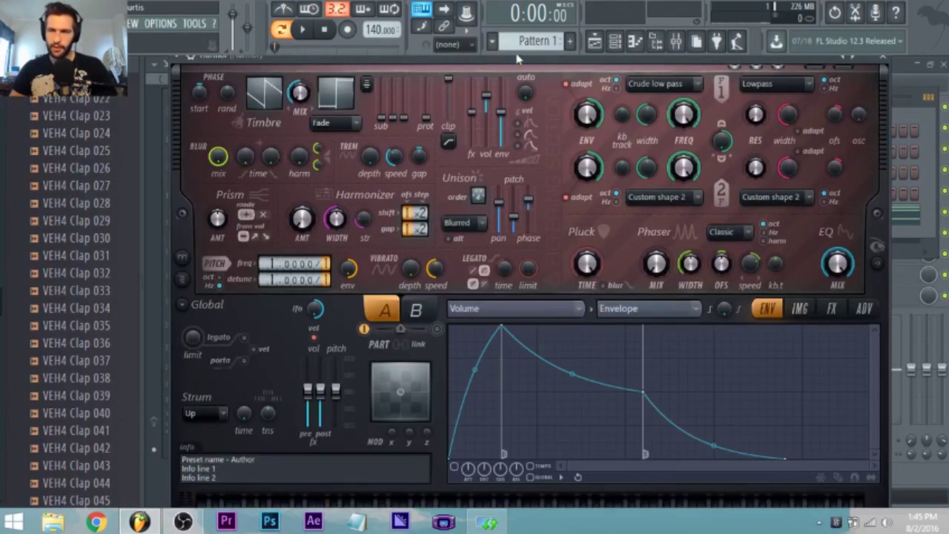
{"action": "left_click", "coordinate": [615, 43]}
{"action": "left_click", "coordinate": [335, 214]}
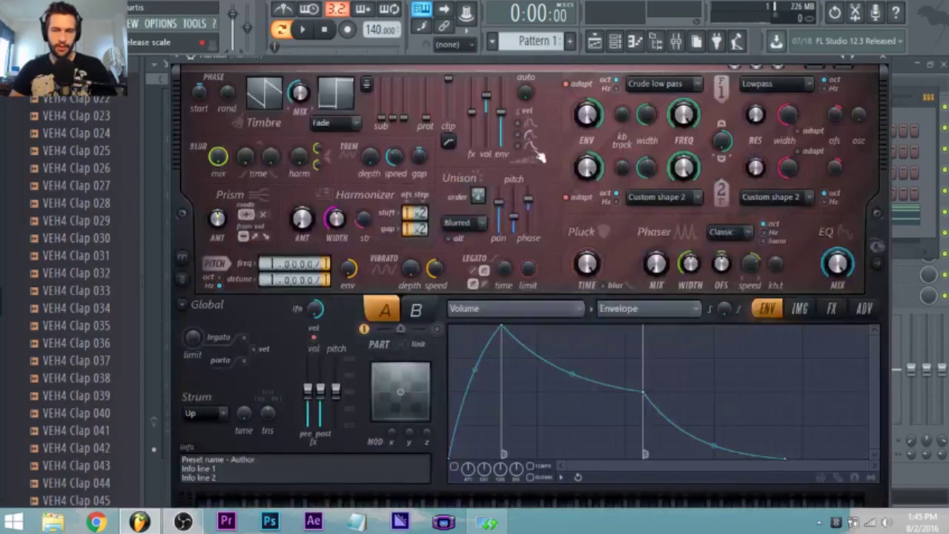
Step: Open the Harmor channel's piano roll and play back the chord progression
{"action": "left_click", "coordinate": [621, 44]}
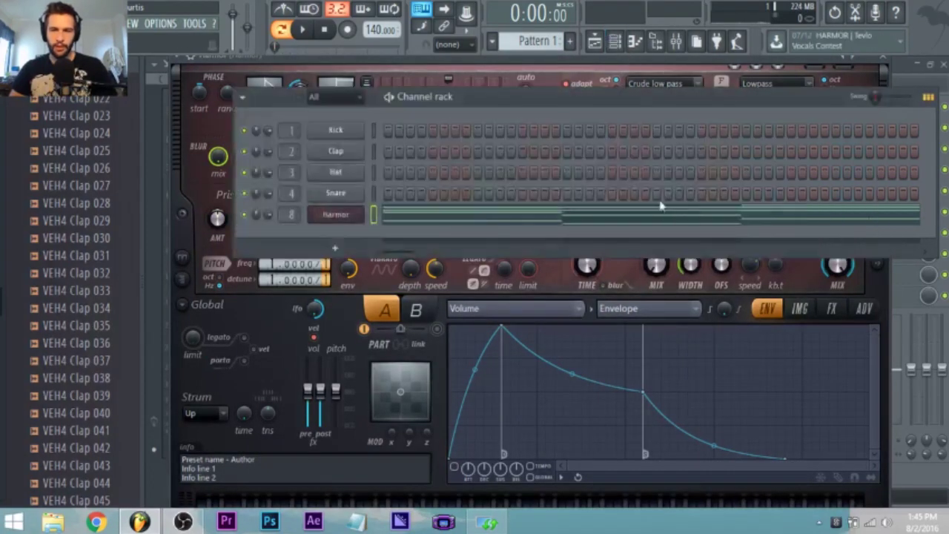
{"action": "left_click", "coordinate": [489, 222]}
{"action": "key", "text": "space"}
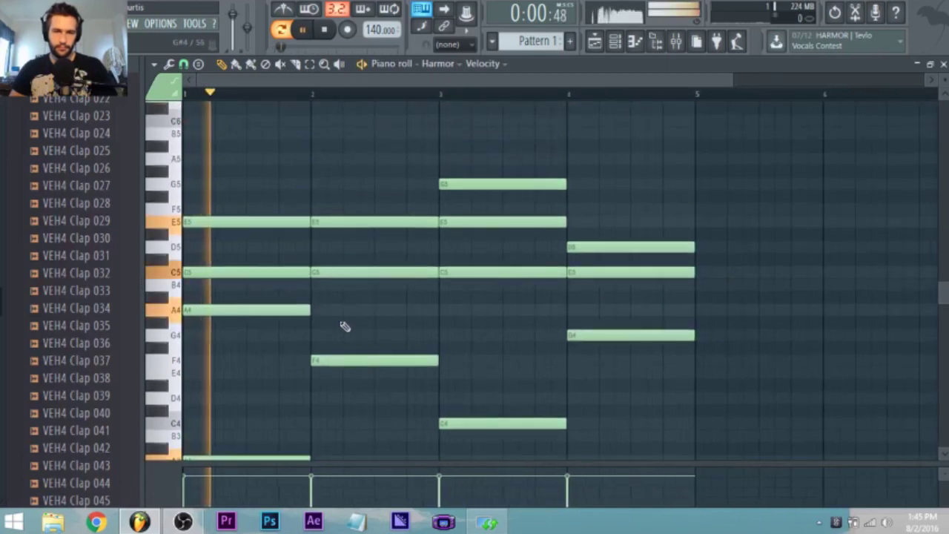
{"action": "scroll", "coordinate": [326, 338], "scroll_direction": "down", "scroll_amount": 3}
{"action": "scroll", "coordinate": [324, 339], "scroll_direction": "up", "scroll_amount": 3}
{"action": "key", "text": "space"}
Step: Add a one-bar C6 note on top of the bar 1 chord and audition it in playback
{"action": "left_click", "coordinate": [178, 194]}
{"action": "left_click", "coordinate": [183, 196]}
{"action": "key", "text": "space"}
{"action": "key", "text": "space"}
{"action": "left_click_drag", "start_coordinate": [197, 197], "coordinate": [172, 158]}
{"action": "key", "text": "space"}
{"action": "key", "text": "space"}
{"action": "key", "text": "space"}
{"action": "key", "text": "space"}
{"action": "key", "text": "space"}
{"action": "key", "text": "space"}
Step: Add one-bar top notes at A5 in bar 2 and C6 in bar 3, playing the pattern after each
{"action": "left_click", "coordinate": [278, 197]}
{"action": "key", "text": "space"}
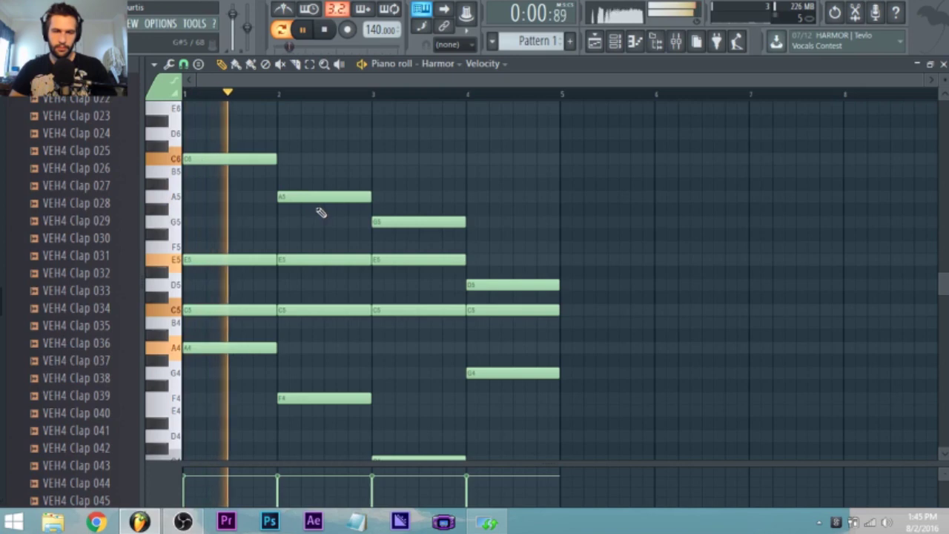
{"action": "key", "text": "space"}
{"action": "left_click", "coordinate": [373, 134]}
{"action": "left_click_drag", "start_coordinate": [376, 133], "coordinate": [383, 187]}
{"action": "key", "text": "space"}
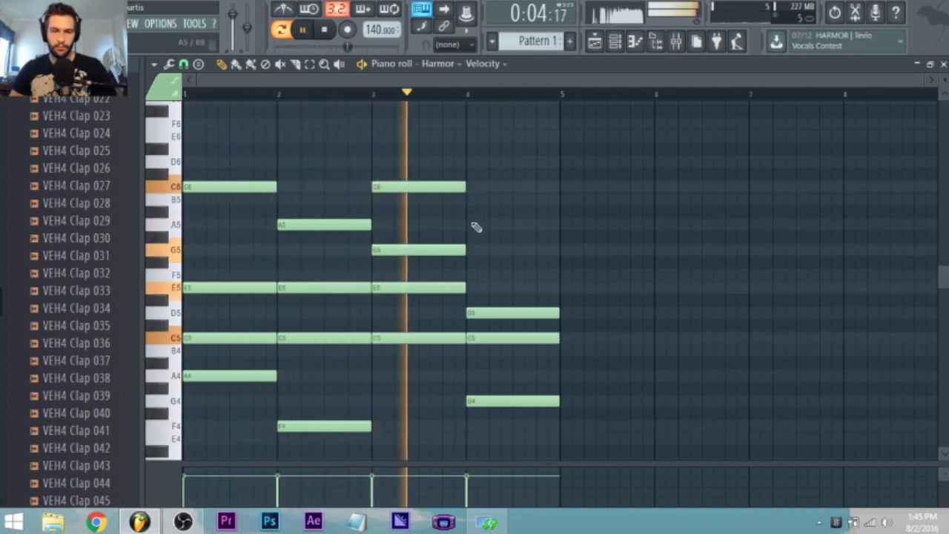
Step: Add a one-bar B5 note on top of the bar 4 chord and play back the progression
{"action": "key", "text": "space"}
{"action": "left_click_drag", "start_coordinate": [468, 217], "coordinate": [467, 197]}
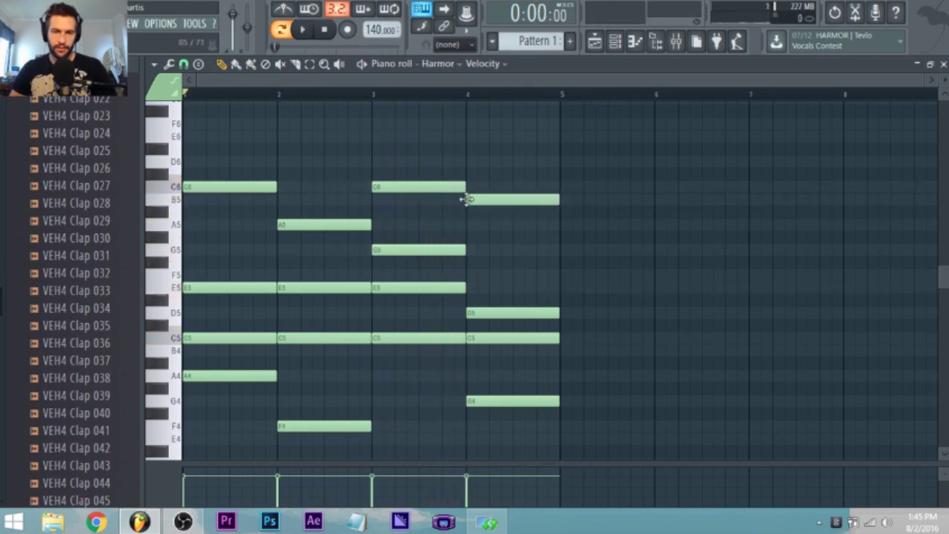
{"action": "key", "text": "space"}
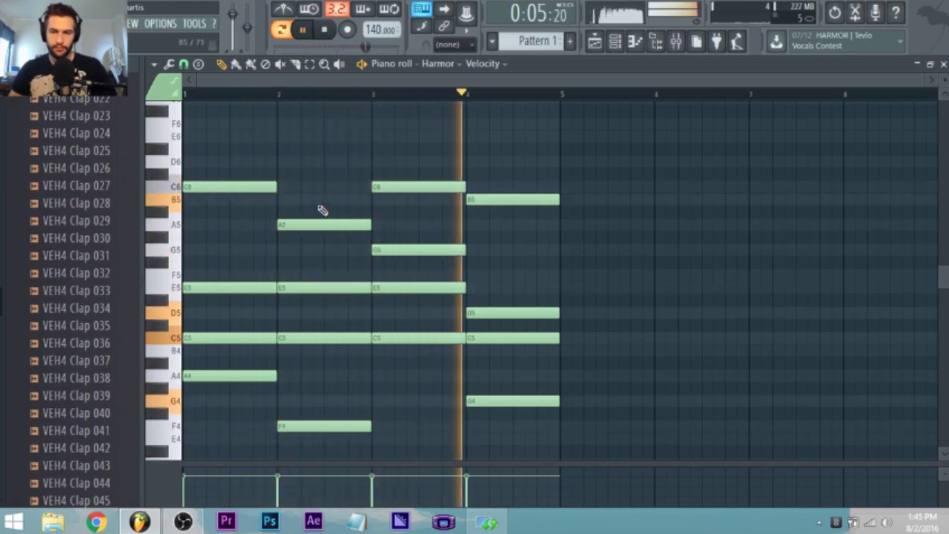
{"action": "key", "text": "space"}
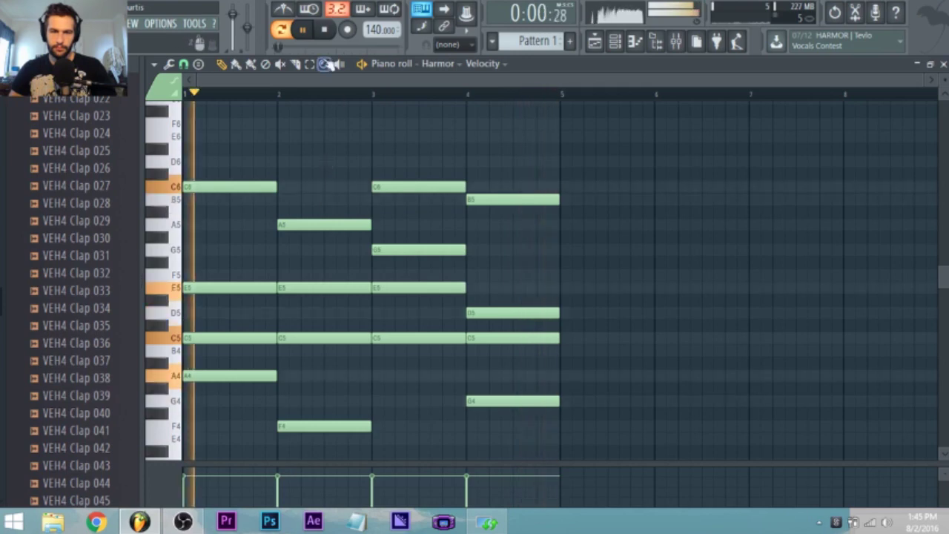
Step: Open the Harmor synth from its channel and enable part B alongside part A
{"action": "left_click", "coordinate": [621, 42]}
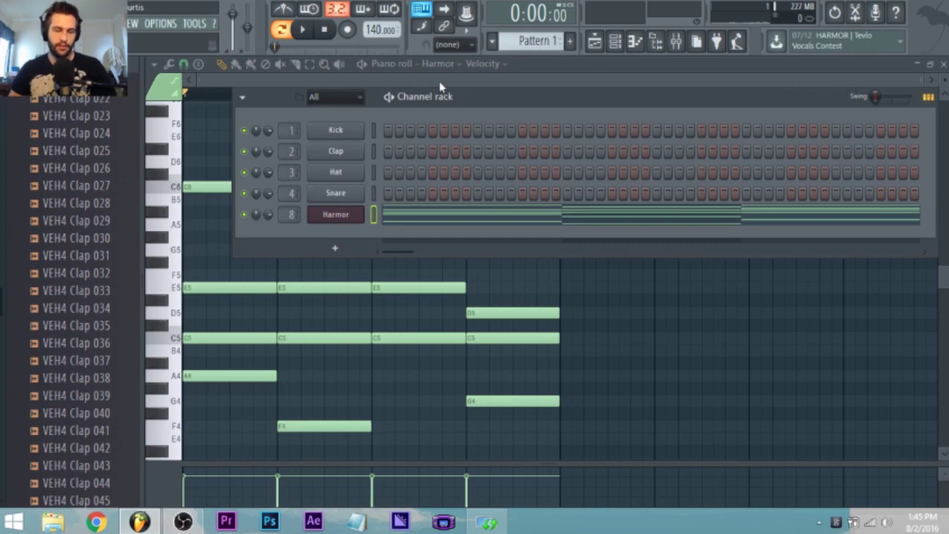
{"action": "mouse_move", "coordinate": [512, 104]}
{"action": "left_mouse_down"}
{"action": "mouse_move", "coordinate": [505, 118]}
{"action": "mouse_move", "coordinate": [518, 111]}
{"action": "left_mouse_up"}
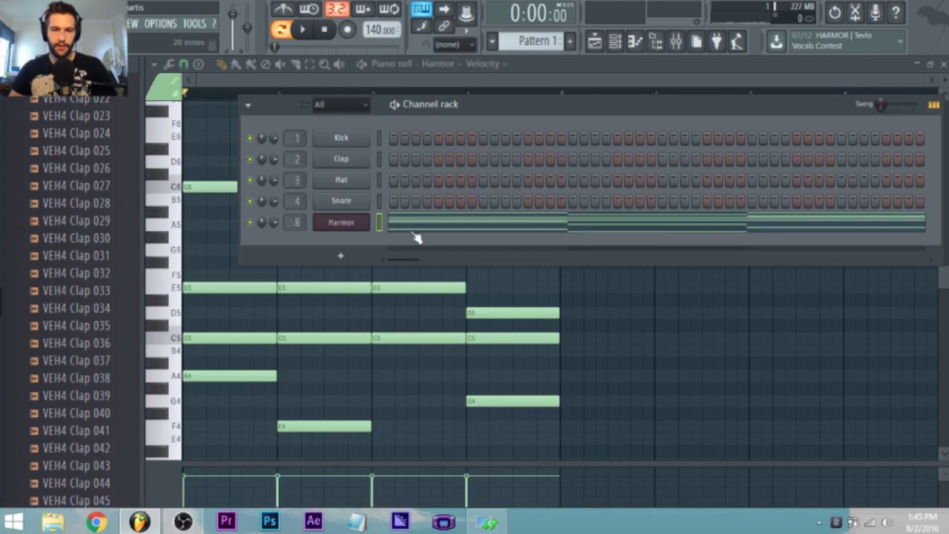
{"action": "left_click", "coordinate": [342, 226]}
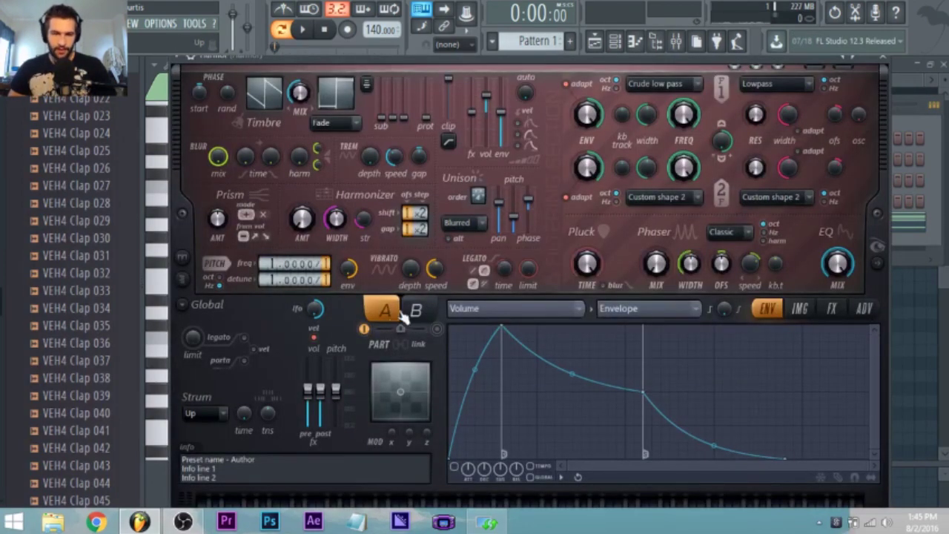
{"action": "left_click", "coordinate": [427, 316]}
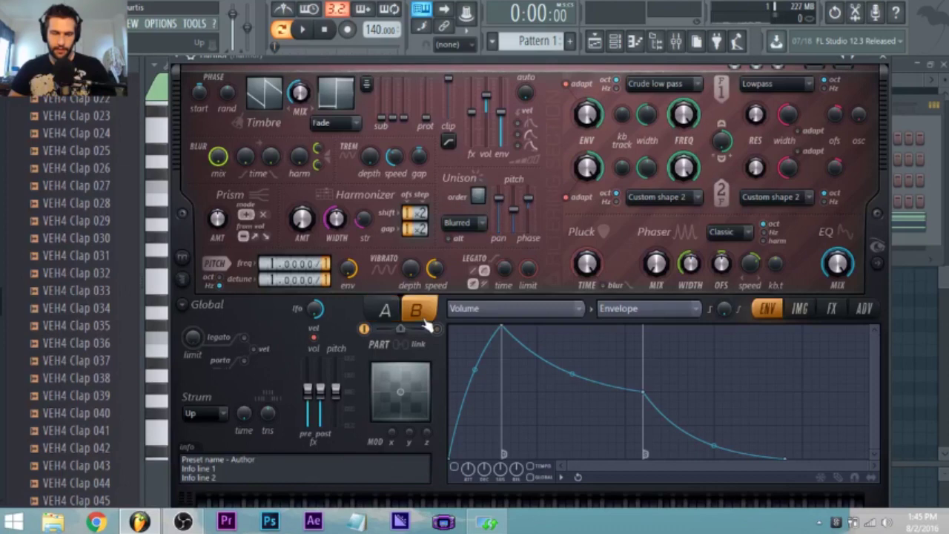
{"action": "left_click", "coordinate": [381, 313]}
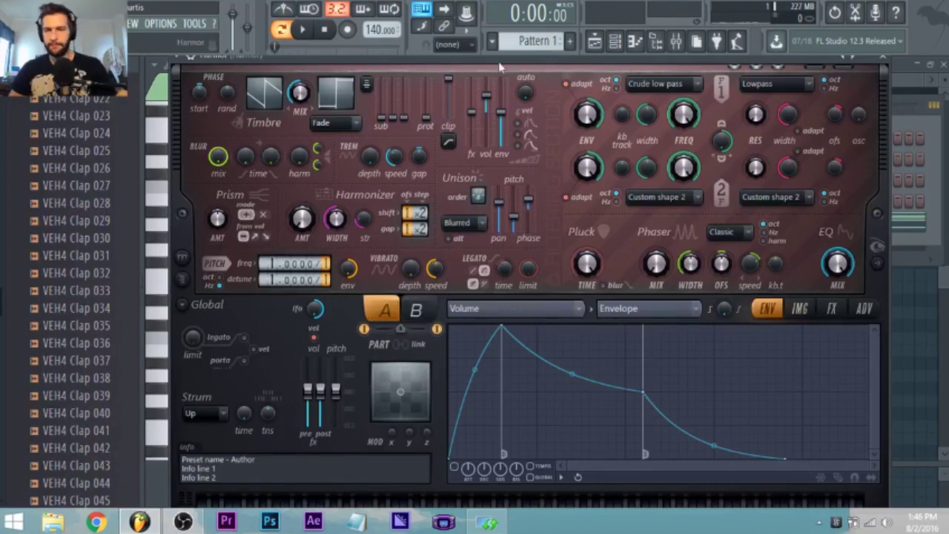
Step: Clone the Harmor channel
{"action": "left_click", "coordinate": [615, 40]}
{"action": "right_click", "coordinate": [363, 221]}
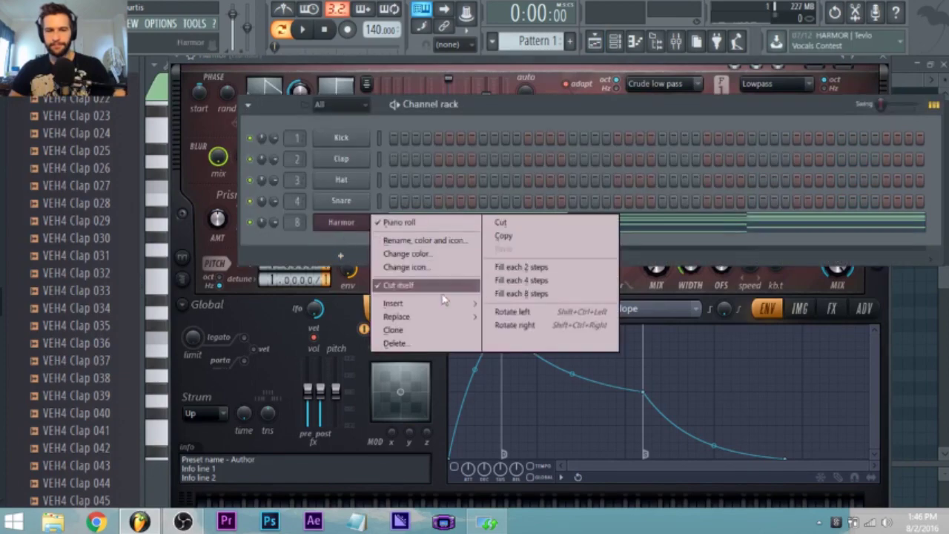
{"action": "left_click", "coordinate": [422, 329]}
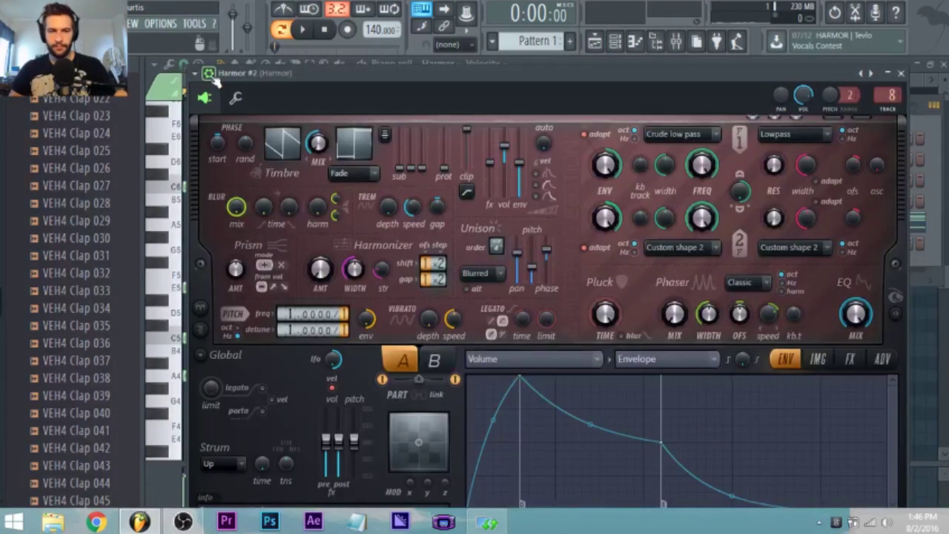
{"action": "scroll", "coordinate": [211, 77], "scroll_direction": "down", "scroll_amount": 1}
Step: Copy the notes of the Harmor channel and paste them into Harmor #2
{"action": "left_click", "coordinate": [615, 41]}
{"action": "right_click", "coordinate": [366, 227]}
{"action": "left_click", "coordinate": [499, 236]}
{"action": "right_click", "coordinate": [360, 248]}
{"action": "left_click", "coordinate": [504, 271]}
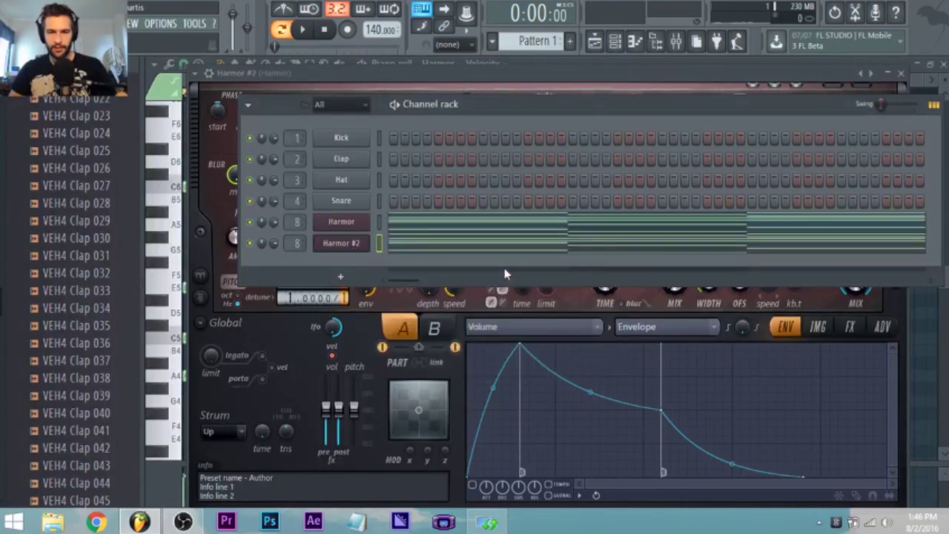
Step: Mute Harmor #2, reopen the original Harmor and raise part A's unison pan, pitch and phase
{"action": "left_click", "coordinate": [360, 242]}
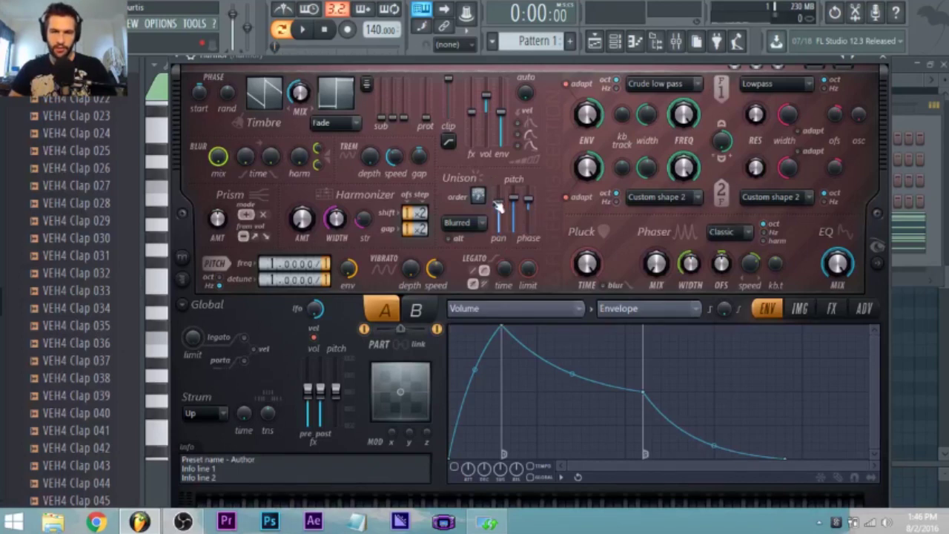
{"action": "left_click_drag", "start_coordinate": [514, 199], "coordinate": [514, 215]}
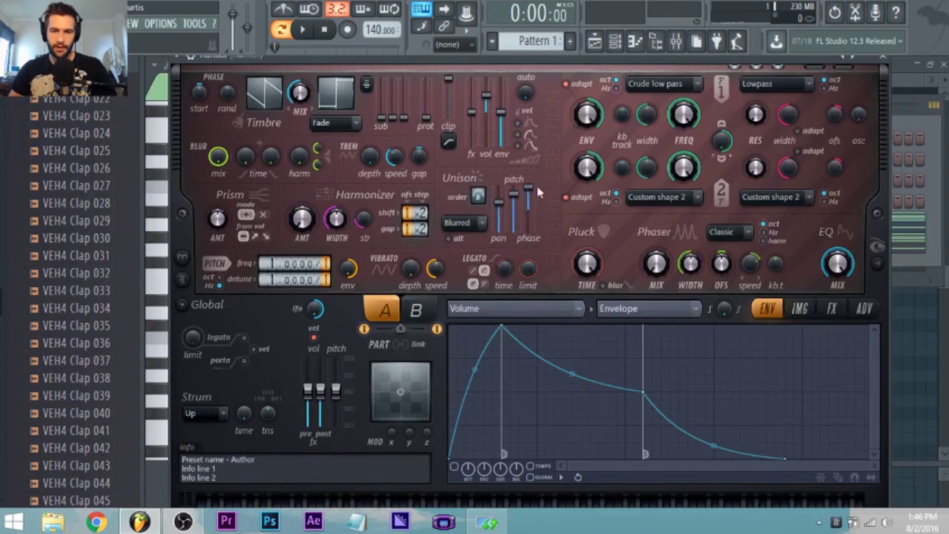
{"action": "left_click_drag", "start_coordinate": [528, 187], "coordinate": [529, 198]}
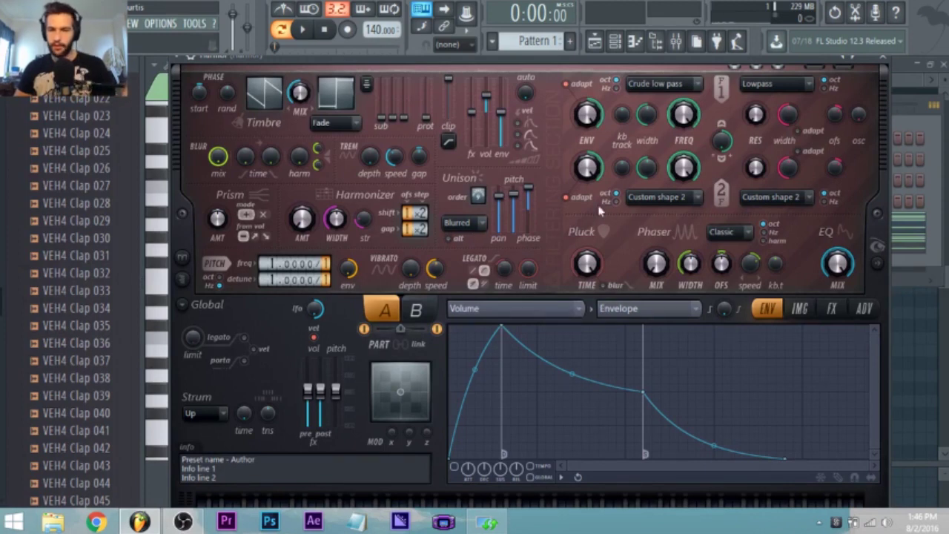
Step: Compare the unison settings of parts A and B in the original Harmor
{"action": "left_click", "coordinate": [416, 314]}
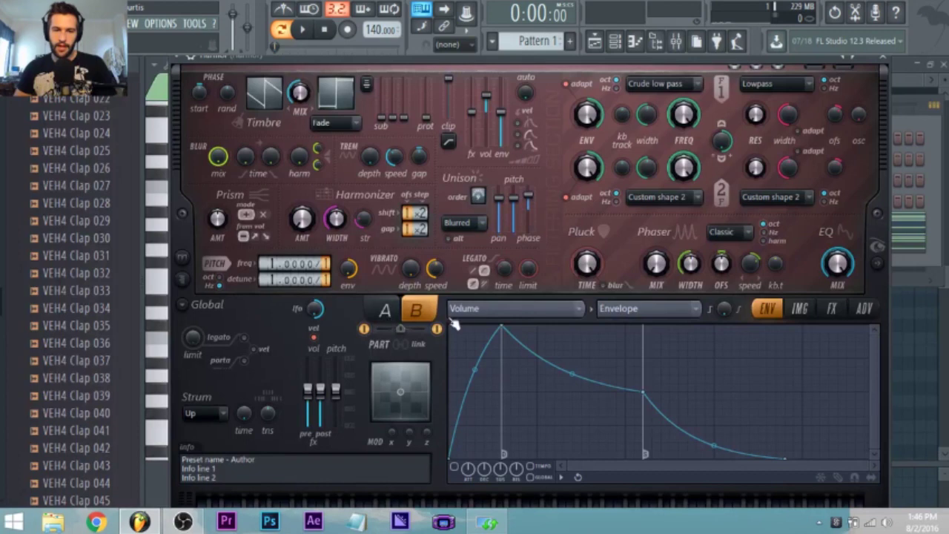
{"action": "left_click", "coordinate": [388, 311]}
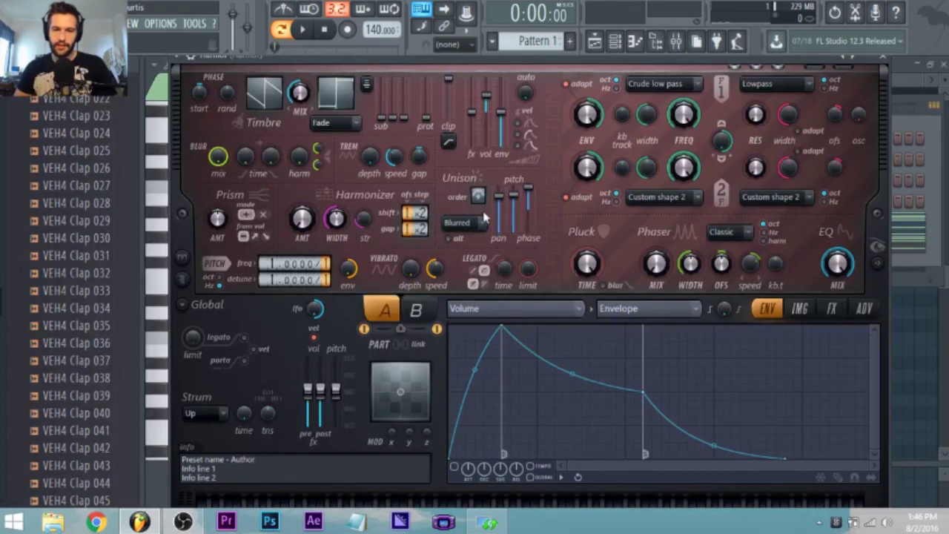
{"action": "left_click", "coordinate": [431, 310]}
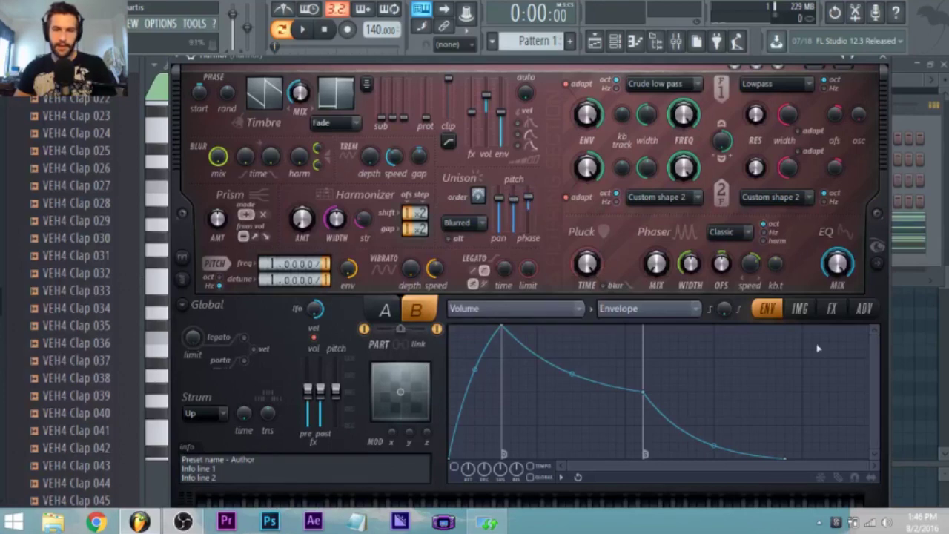
{"action": "left_click", "coordinate": [635, 41]}
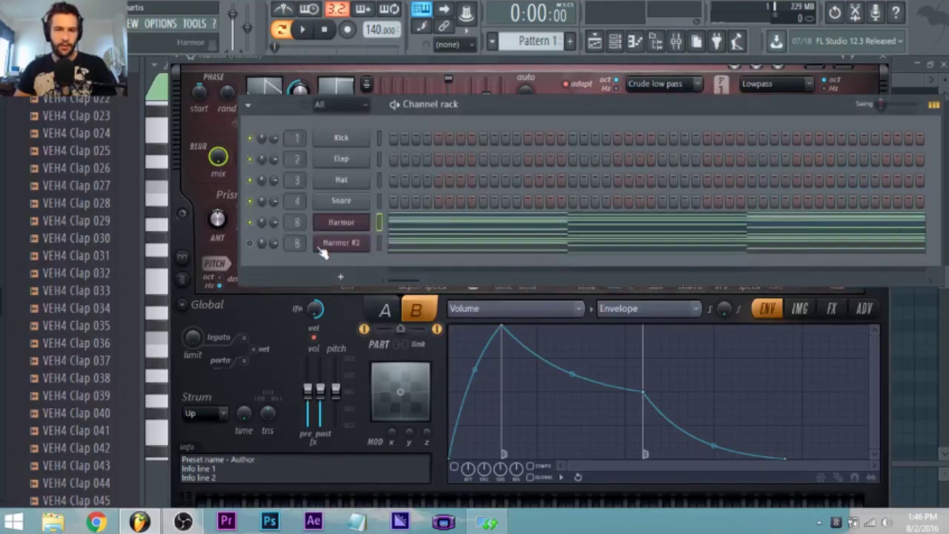
{"action": "left_click", "coordinate": [353, 222]}
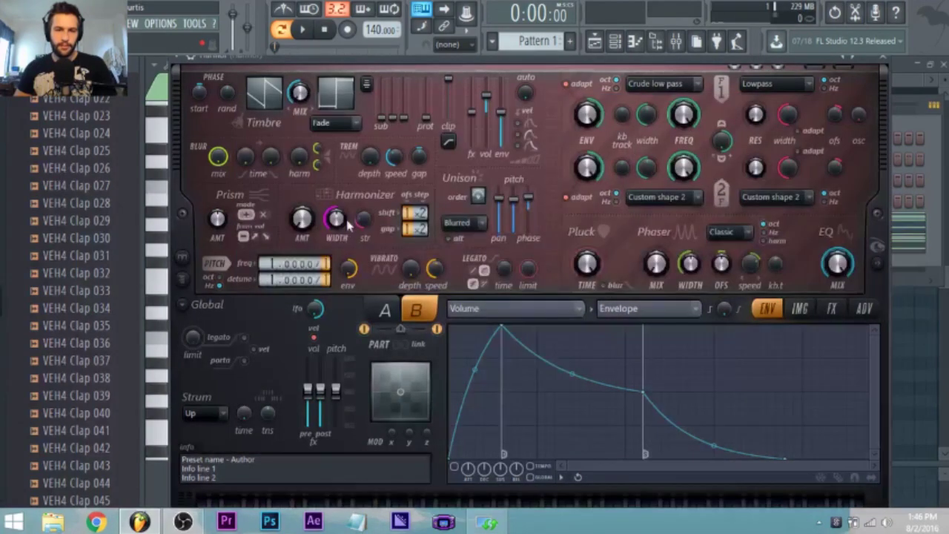
{"action": "left_click", "coordinate": [383, 318]}
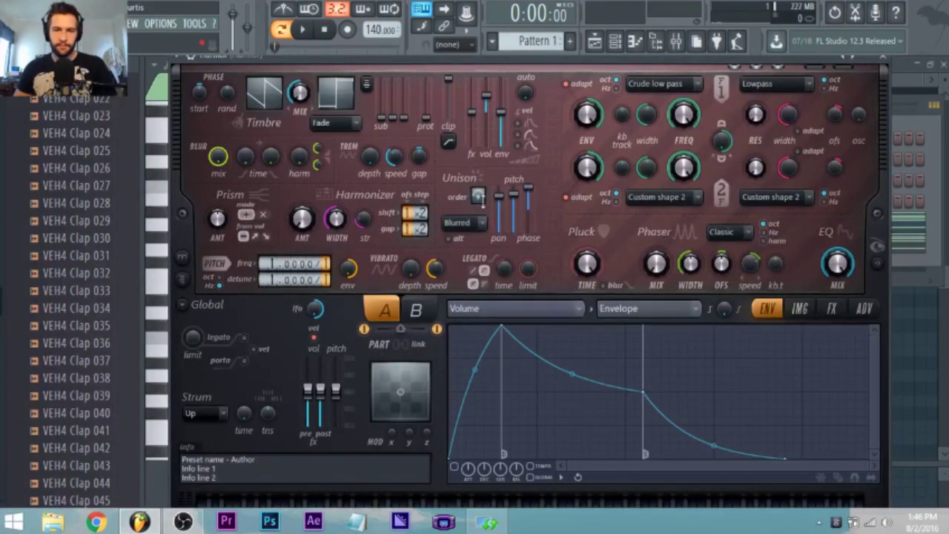
{"action": "left_click", "coordinate": [419, 312]}
Step: Play the pattern and lower part A's unison pan, pitch and phase slightly while listening
{"action": "left_click", "coordinate": [627, 46]}
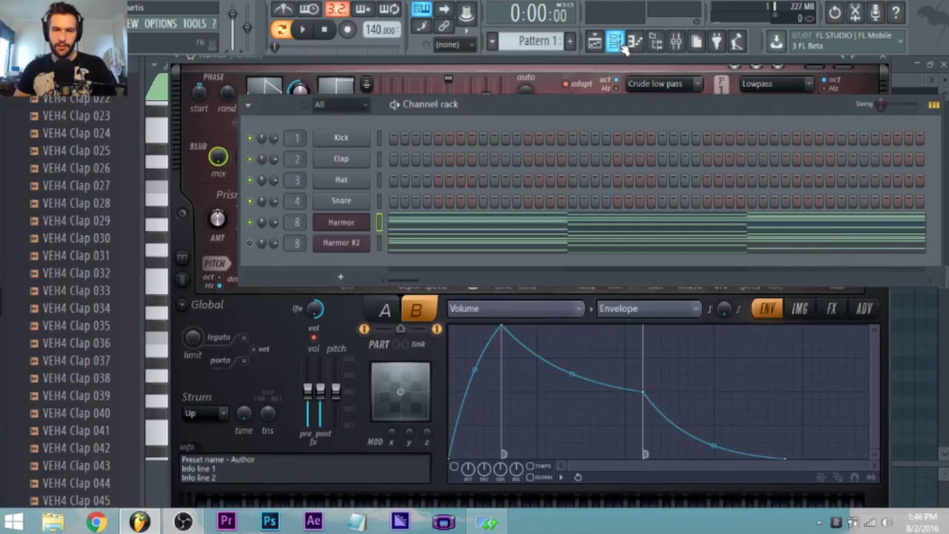
{"action": "key", "text": "space"}
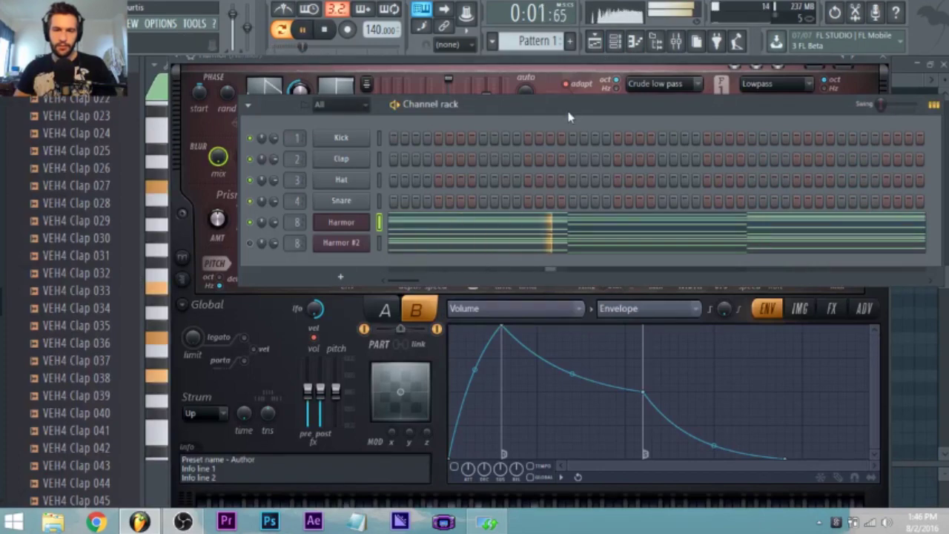
{"action": "key", "text": "F6"}
{"action": "left_click", "coordinate": [384, 310]}
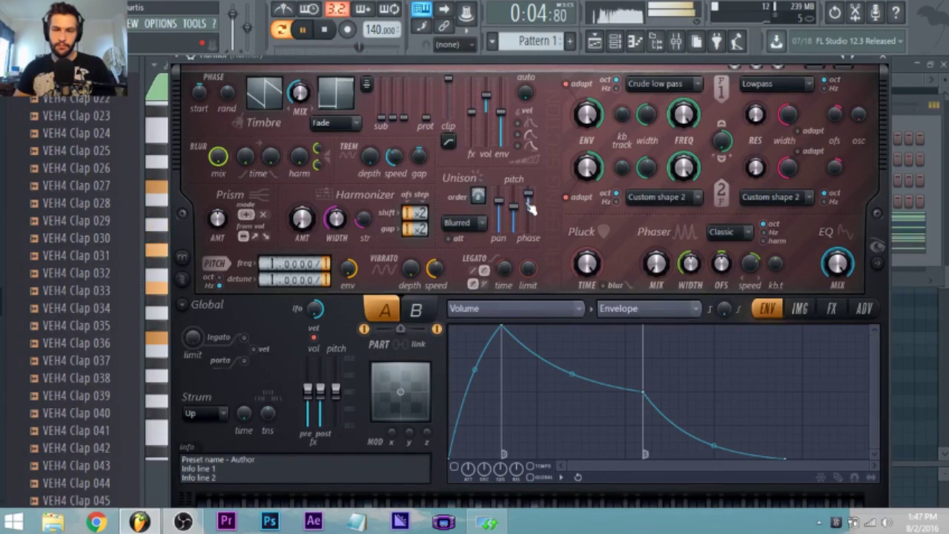
{"action": "key", "text": "space"}
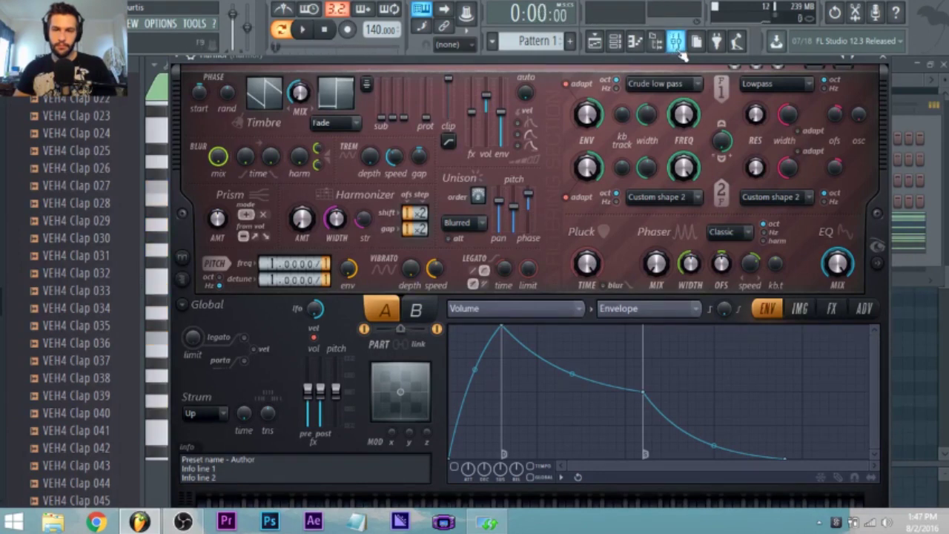
Step: Check part B's unison sliders against the adjusted part A and return to part A
{"action": "left_click", "coordinate": [619, 46]}
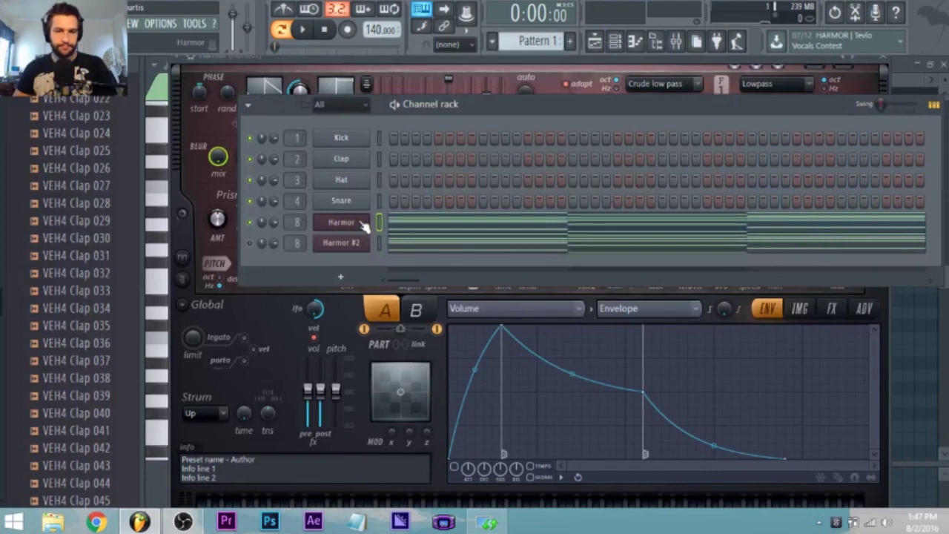
{"action": "left_click", "coordinate": [522, 68]}
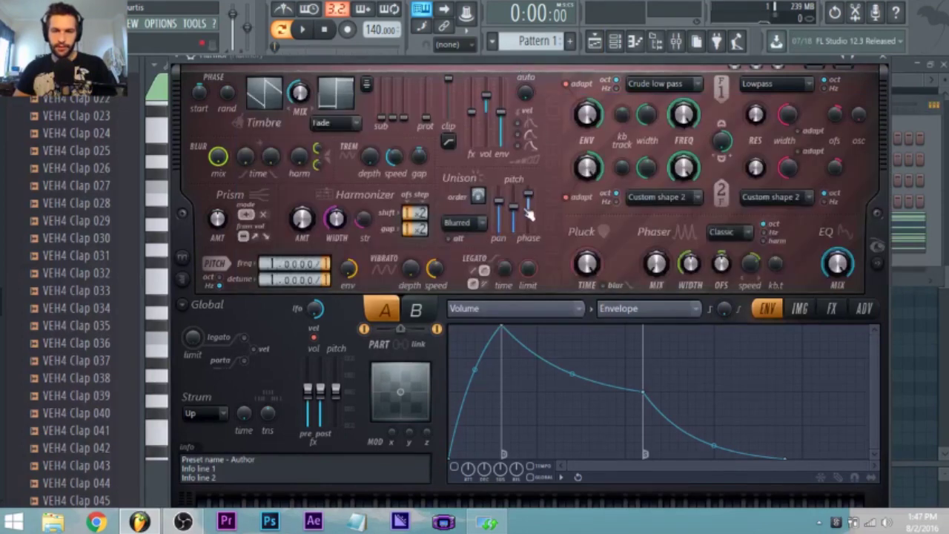
{"action": "left_click", "coordinate": [418, 310]}
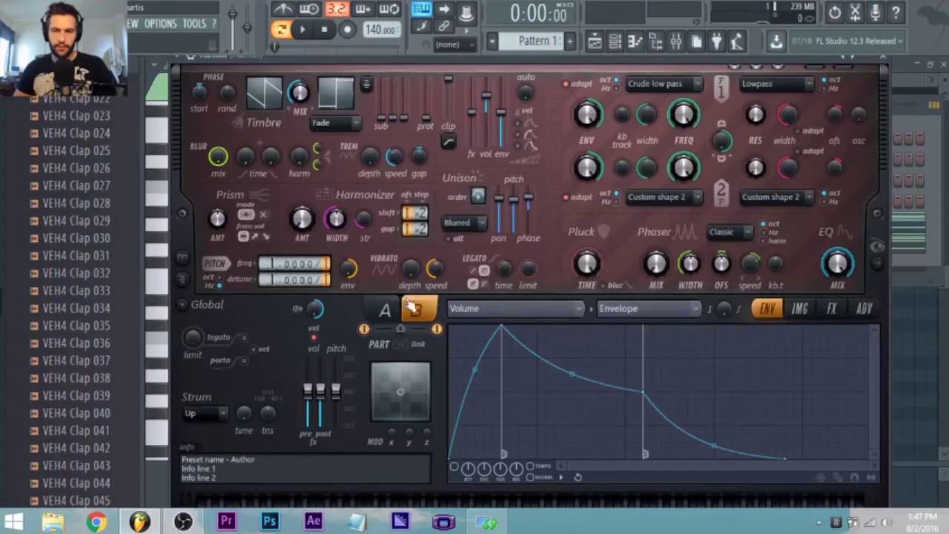
{"action": "left_click", "coordinate": [384, 310]}
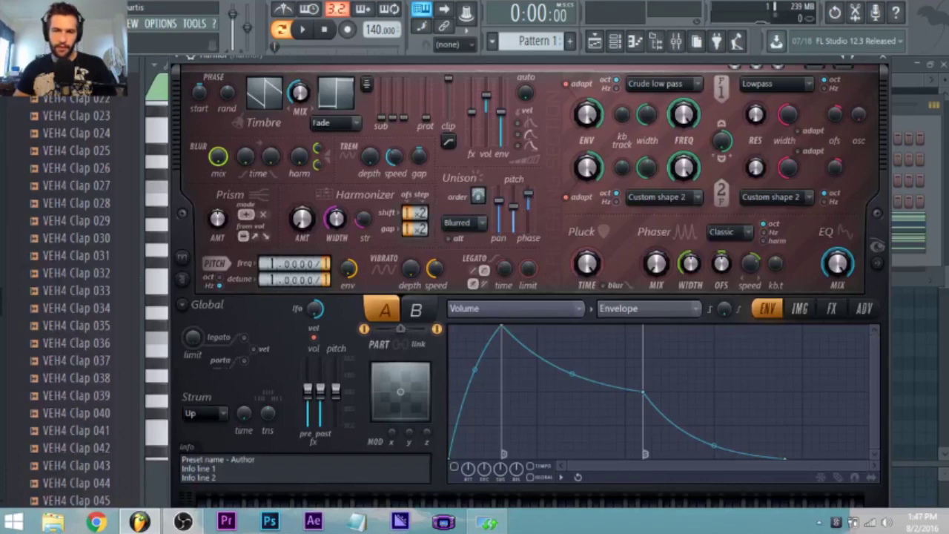
Step: Play the pattern briefly, stop it, and raise part A's unison pan in the original Harmor
{"action": "key", "text": "space"}
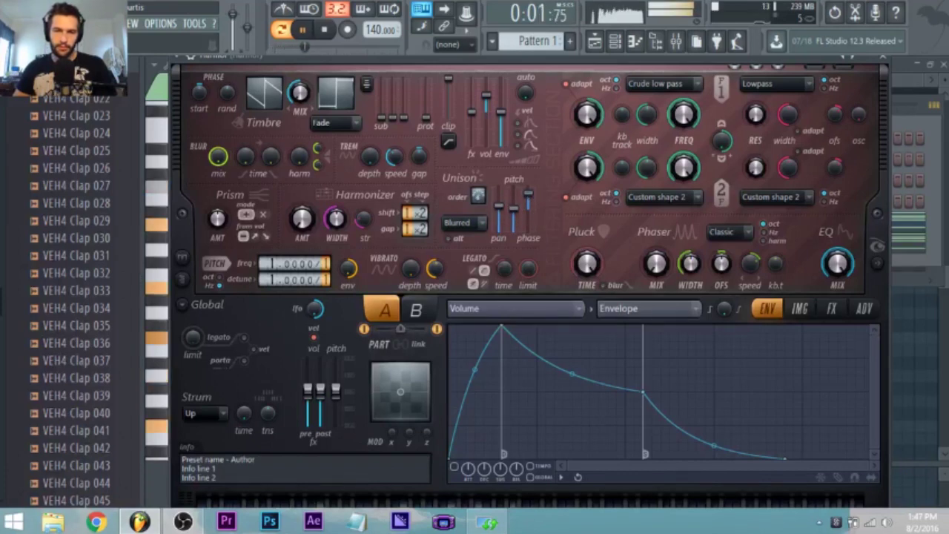
{"action": "key", "text": "space"}
{"action": "left_click_drag", "start_coordinate": [500, 205], "coordinate": [502, 190]}
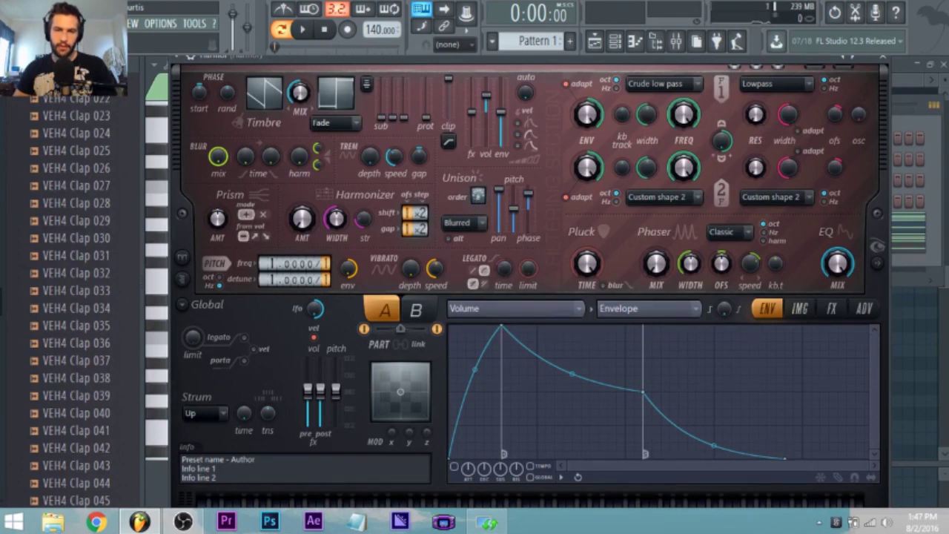
Step: Raise part B's unison pan in the original Harmor to match part A and listen to the pattern
{"action": "left_click", "coordinate": [428, 316]}
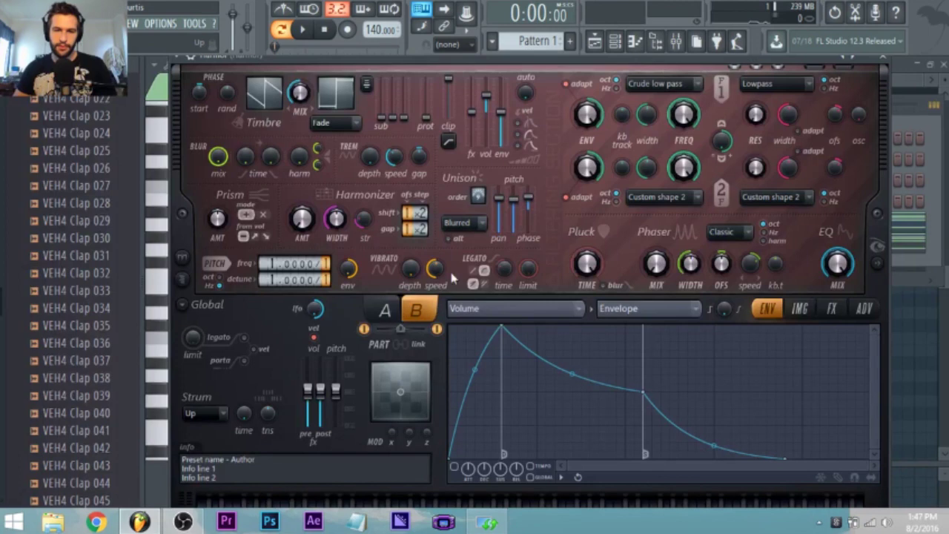
{"action": "key", "text": "space"}
{"action": "left_click_drag", "start_coordinate": [499, 200], "coordinate": [503, 194]}
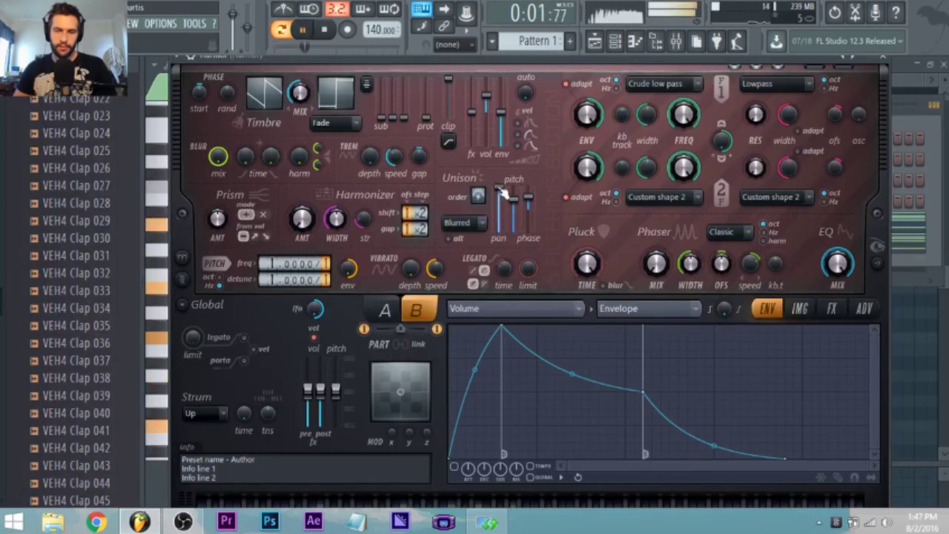
{"action": "key", "text": "space"}
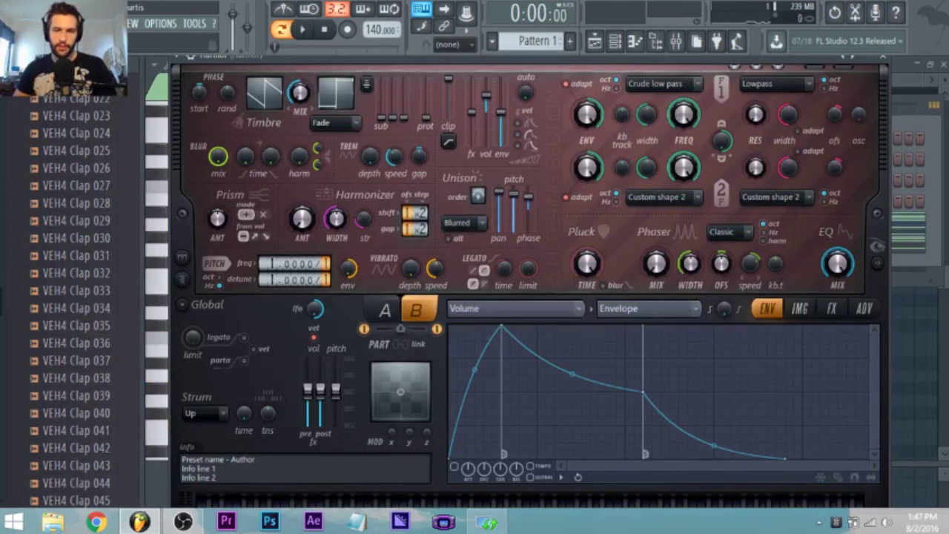
{"action": "key", "text": "space"}
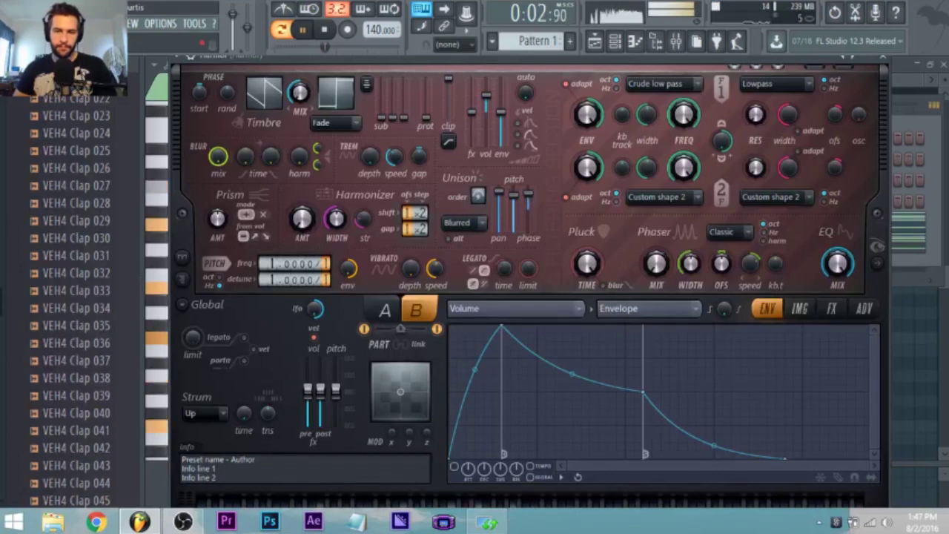
{"action": "key", "text": "space"}
Step: Open Harmor #2 and lower the unison pan and pitch of its part A
{"action": "left_click", "coordinate": [613, 34]}
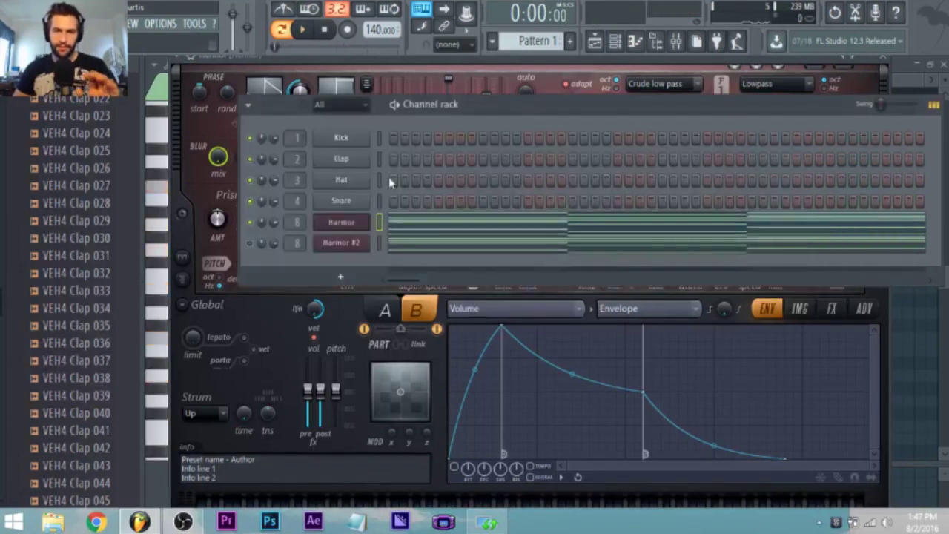
{"action": "left_click", "coordinate": [360, 246]}
{"action": "left_click", "coordinate": [436, 328]}
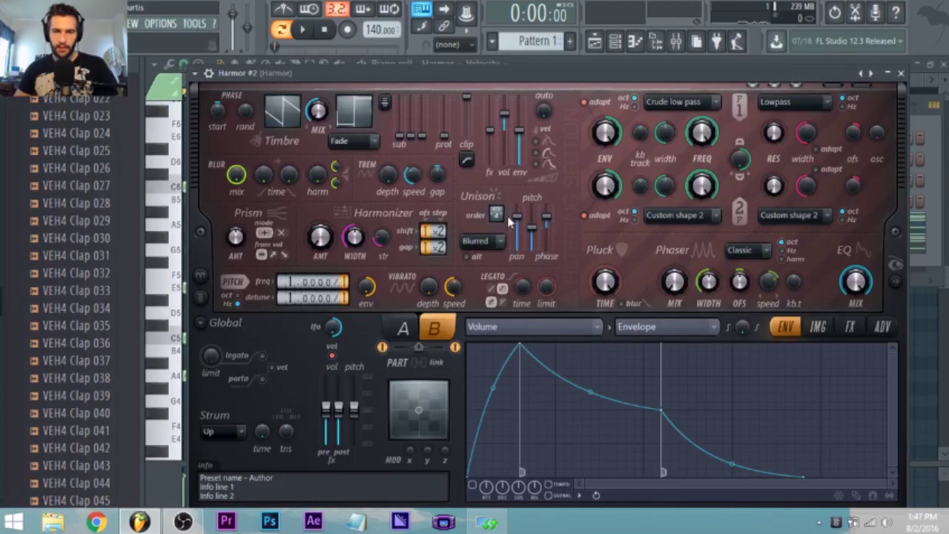
{"action": "left_click", "coordinate": [404, 330]}
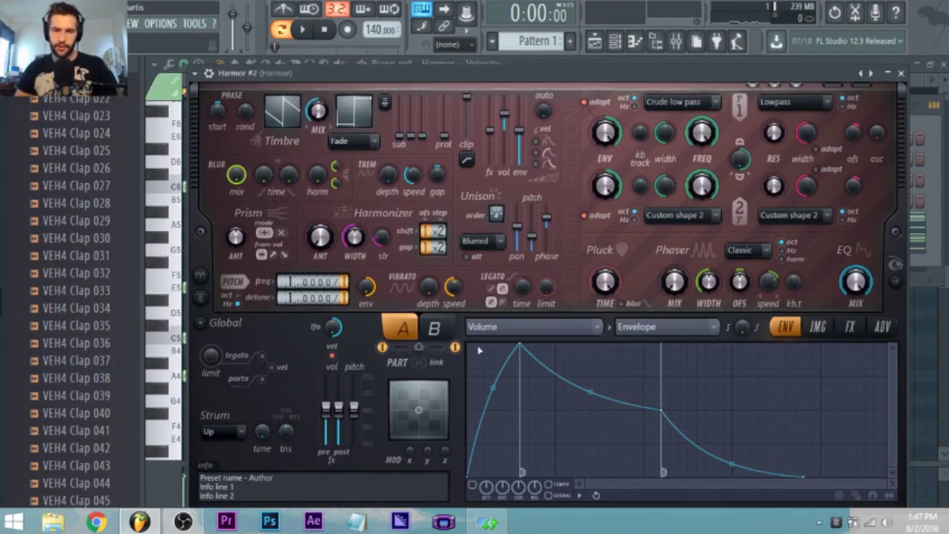
Step: Mute the original Harmor, lower part B's unison pan and pitch in Harmor #2 to match part A, and listen
{"action": "key", "text": "space"}
{"action": "key", "text": "F6"}
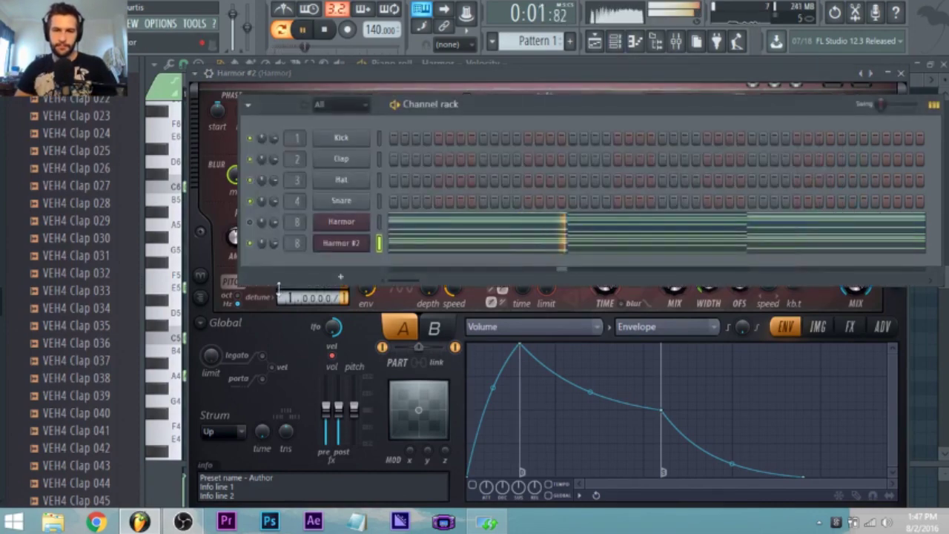
{"action": "left_click", "coordinate": [338, 244]}
{"action": "left_click", "coordinate": [338, 244]}
{"action": "left_click", "coordinate": [441, 329]}
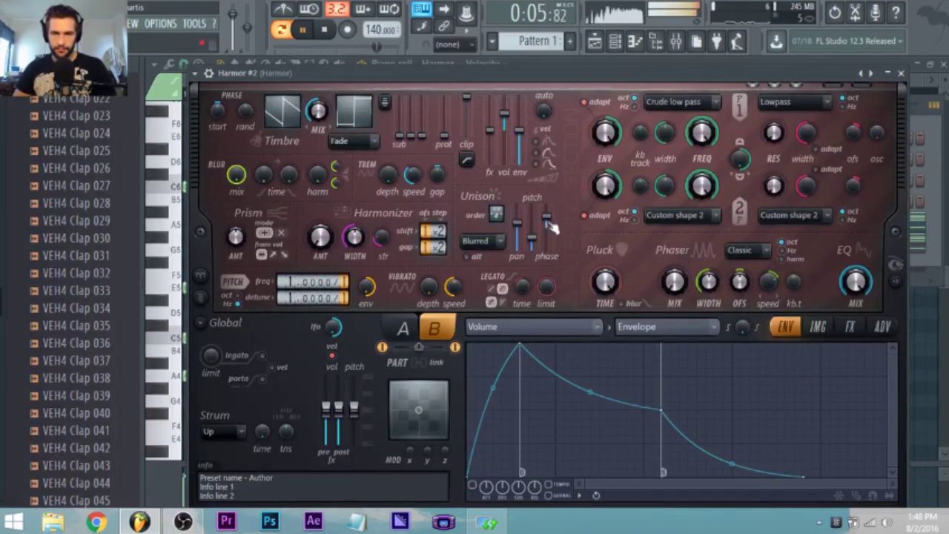
{"action": "key", "text": "space"}
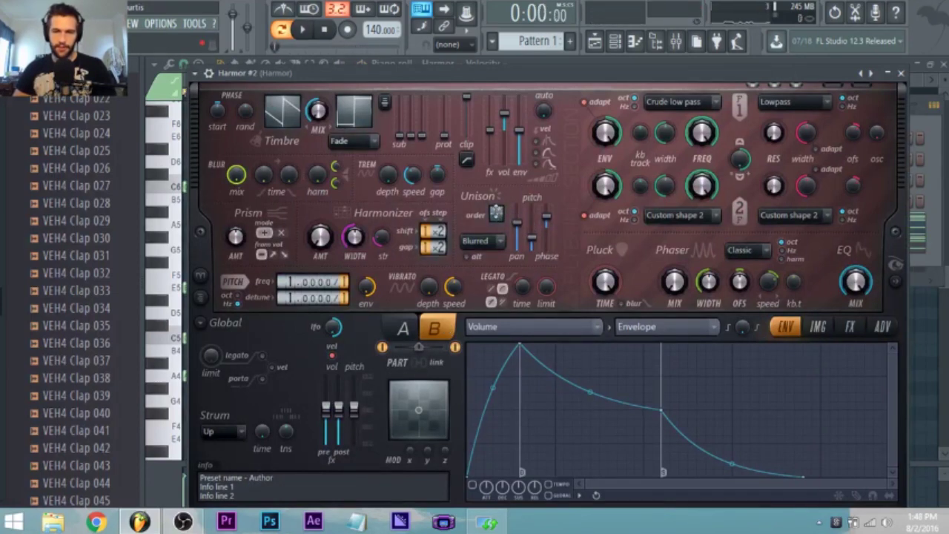
{"action": "key", "text": "space"}
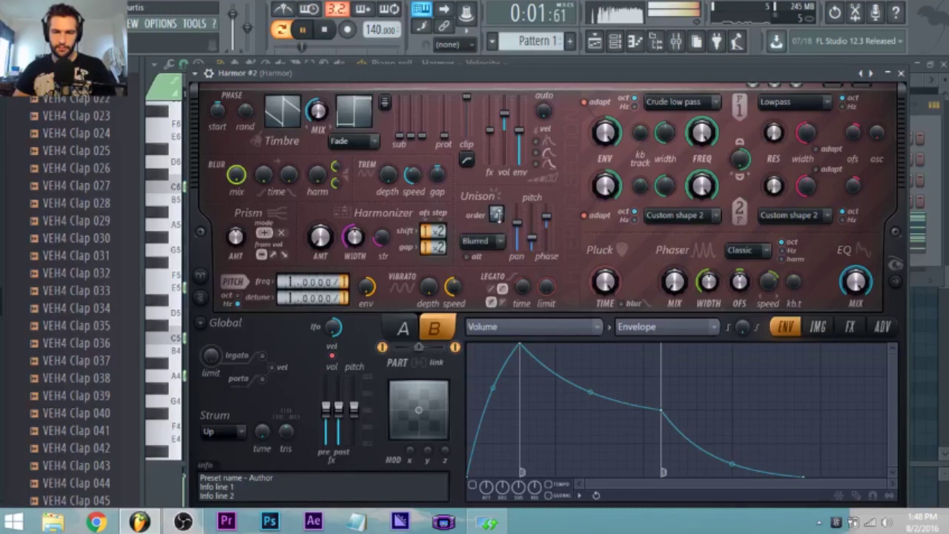
{"action": "key", "text": "space"}
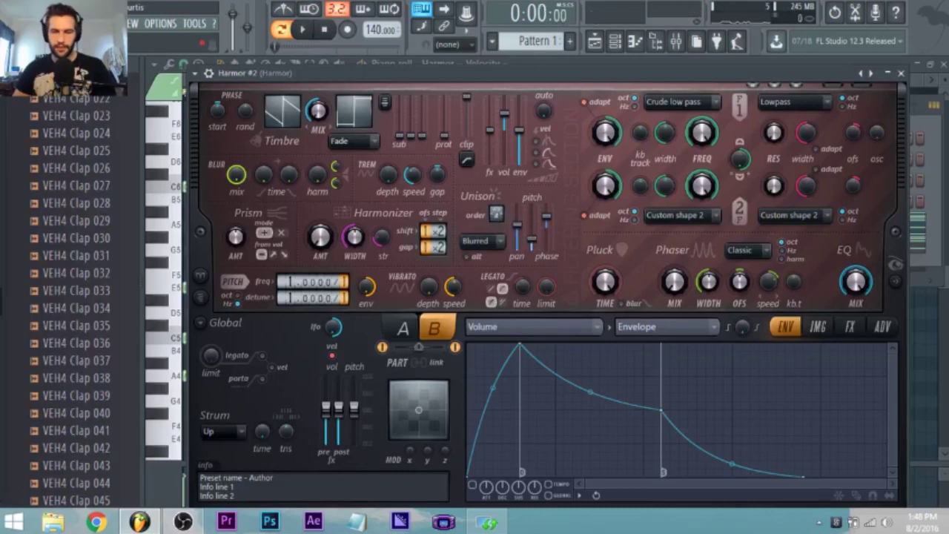
Step: Open Harmor #2's piano roll and play its chords
{"action": "left_click", "coordinate": [598, 39]}
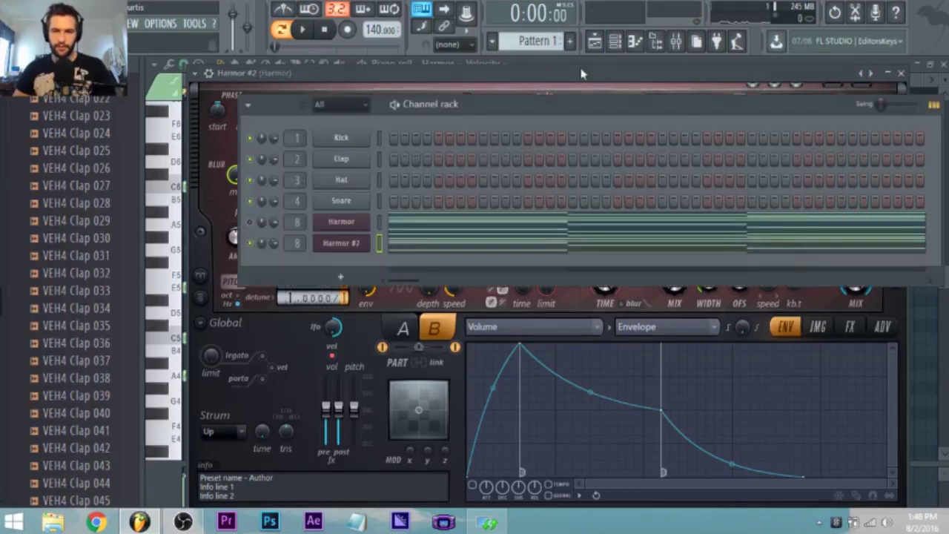
{"action": "left_click", "coordinate": [401, 244]}
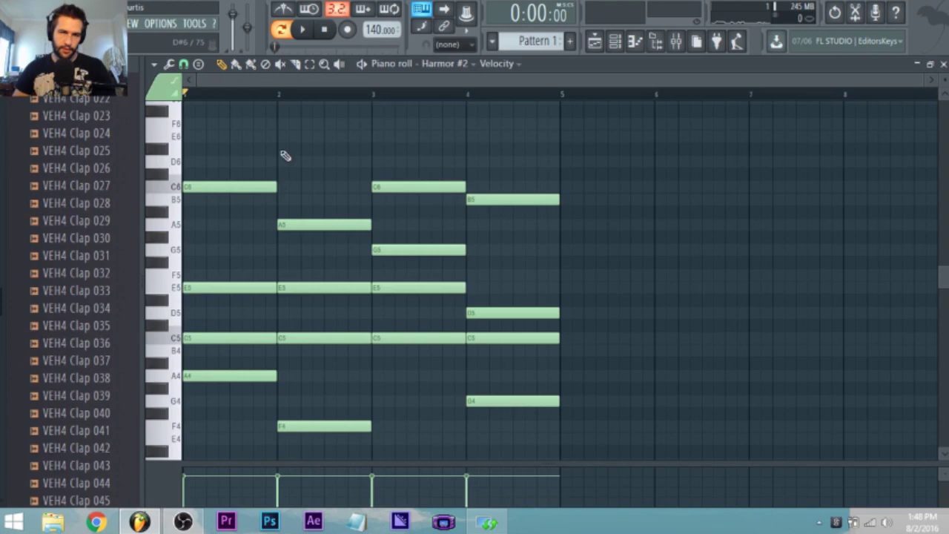
{"action": "key", "text": "space"}
{"action": "key", "text": "F6"}
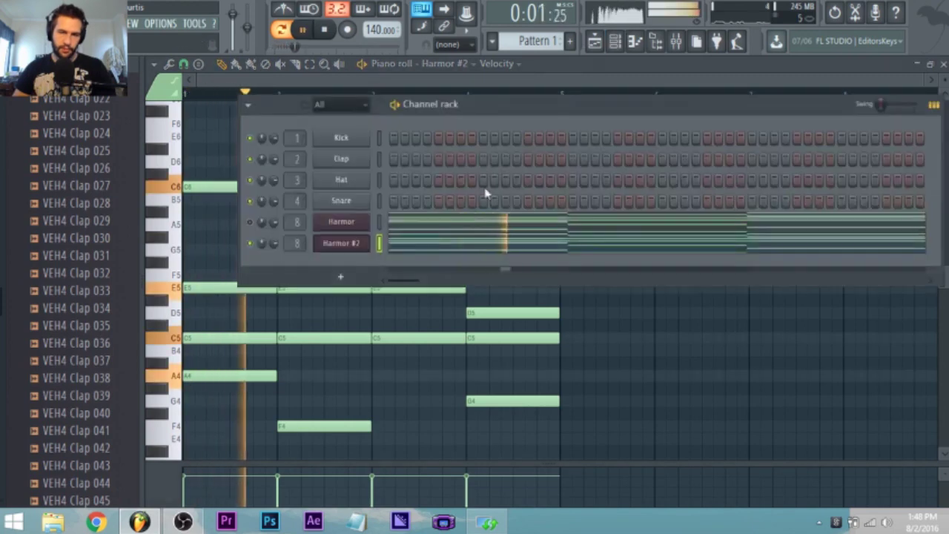
Step: Check the unison sliders of parts B and A in Harmor #2 and play the pattern
{"action": "left_click", "coordinate": [357, 250]}
{"action": "key", "text": "space"}
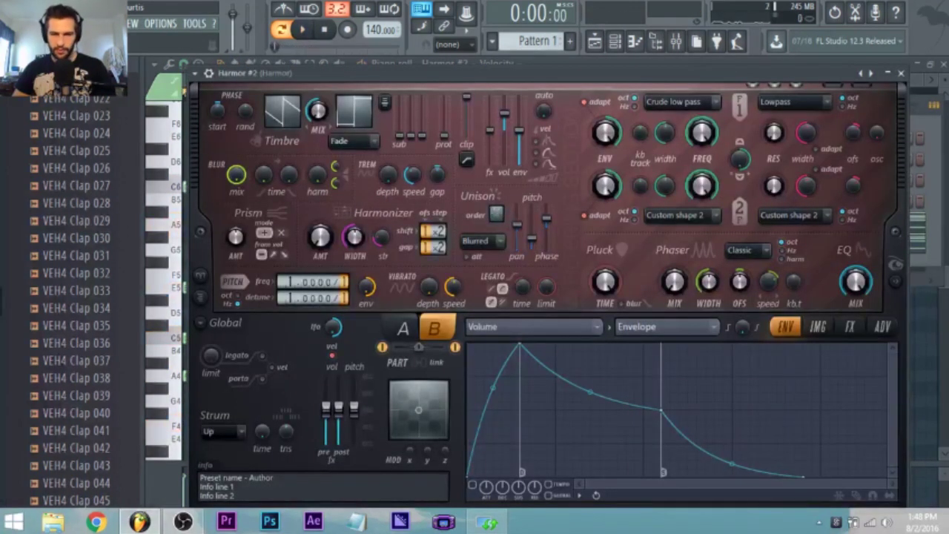
{"action": "left_click", "coordinate": [404, 331]}
{"action": "key", "text": "F6"}
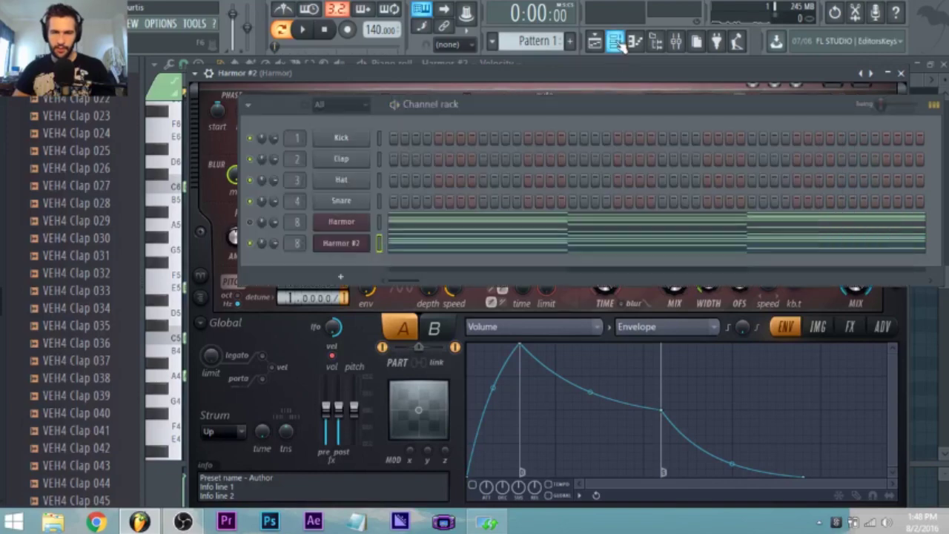
{"action": "key", "text": "space"}
{"action": "key", "text": "F6"}
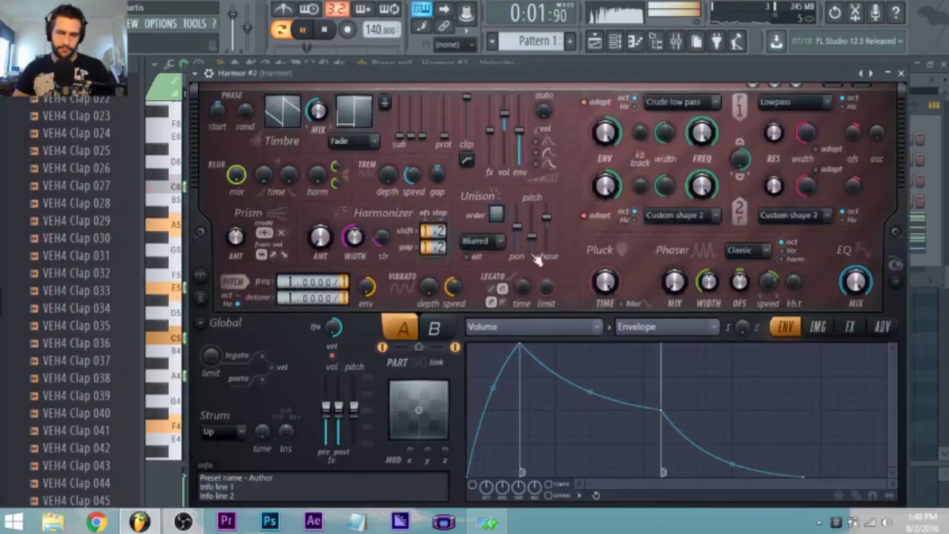
Step: Examine Harmor #2's chord notes across the four bars in the piano roll and listen to them
{"action": "key", "text": "F6"}
{"action": "left_click", "coordinate": [482, 245]}
{"action": "key", "text": "space"}
{"action": "scroll", "coordinate": [593, 363], "scroll_direction": "down", "scroll_amount": 2}
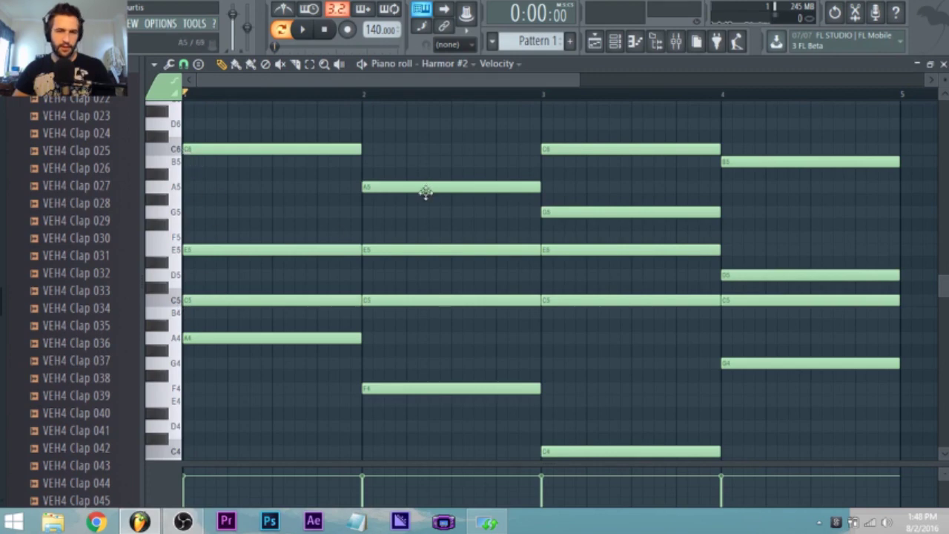
{"action": "key", "text": "space"}
{"action": "key", "text": "space"}
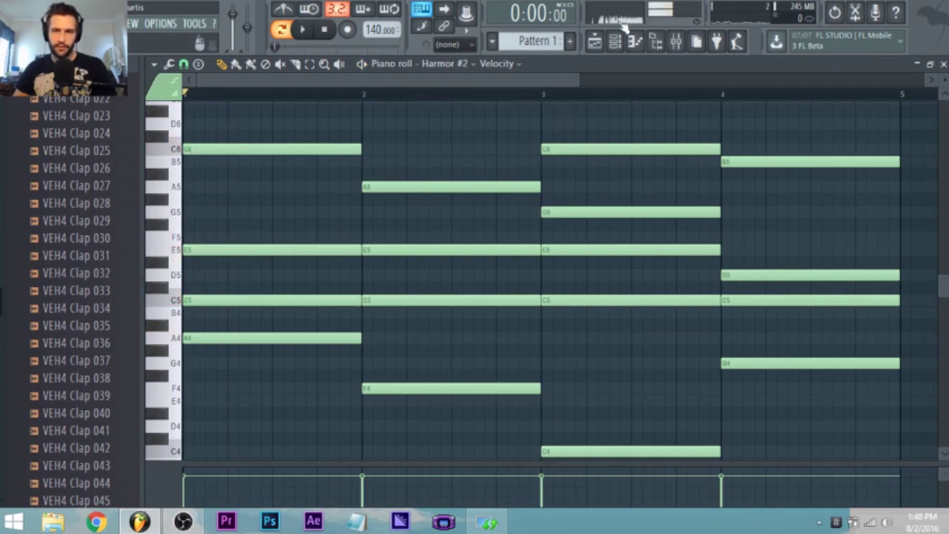
Step: Reopen Harmor #2 and fine-tune the unison settings of parts B and A during playback, raising part A's pitch and phase
{"action": "left_click", "coordinate": [622, 44]}
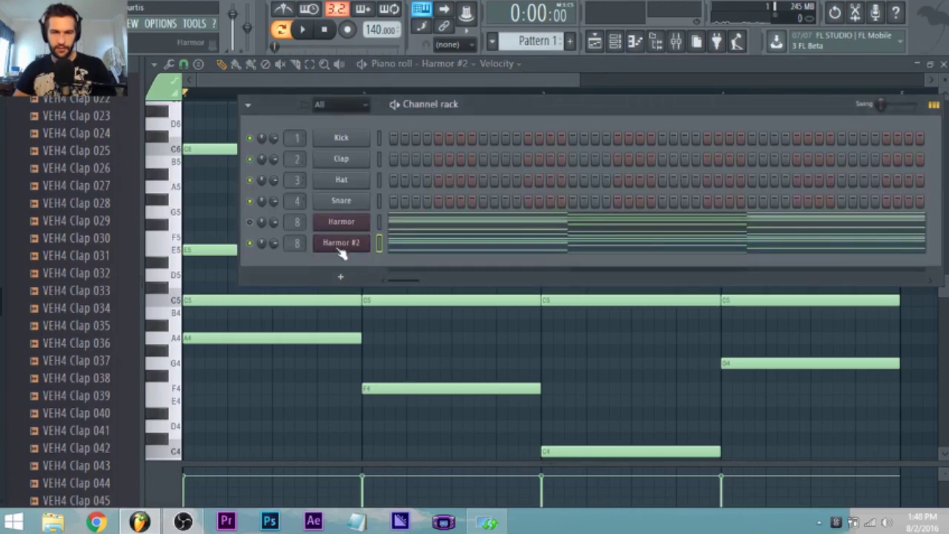
{"action": "left_click", "coordinate": [338, 248]}
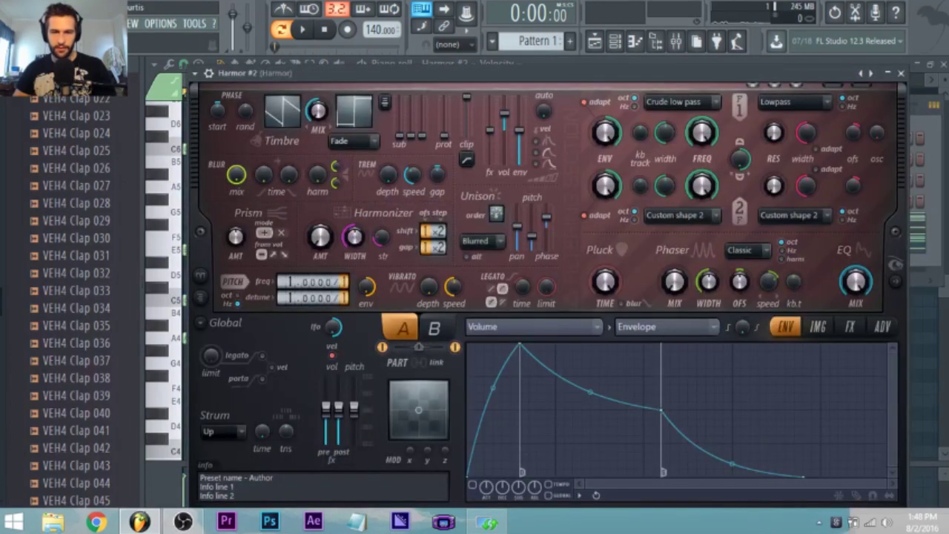
{"action": "key", "text": "space"}
{"action": "left_click", "coordinate": [436, 329]}
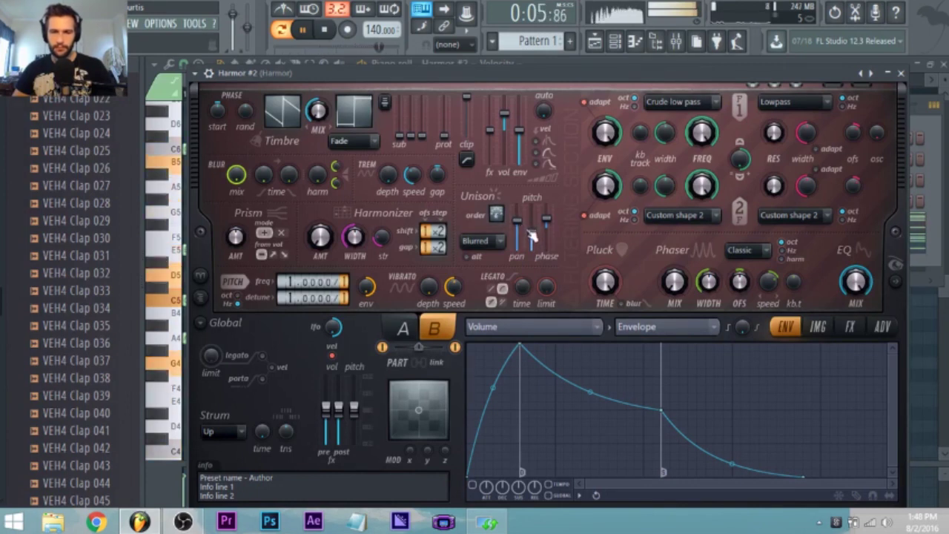
{"action": "left_click", "coordinate": [402, 328]}
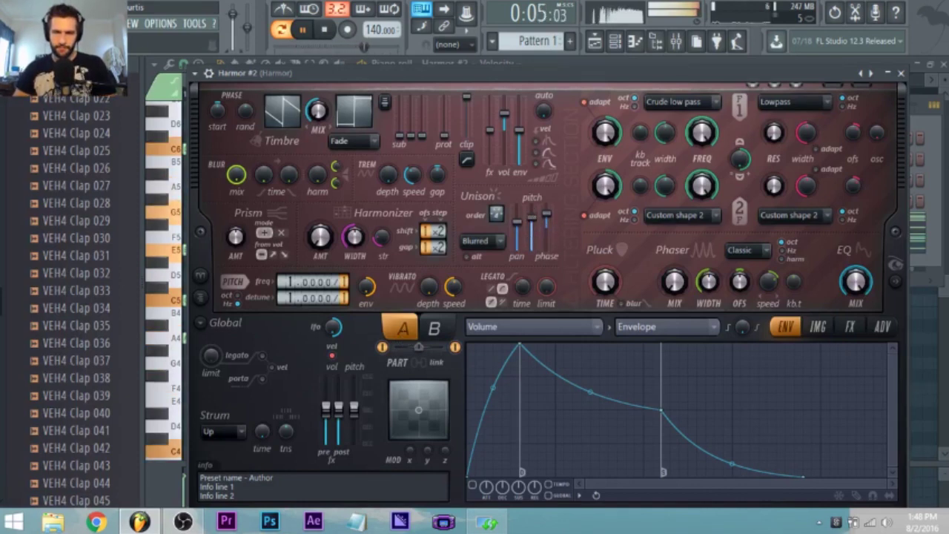
{"action": "key", "text": "space"}
Step: Unmute the original Harmor, play both layers together and reopen Harmor #2
{"action": "key", "text": "F6"}
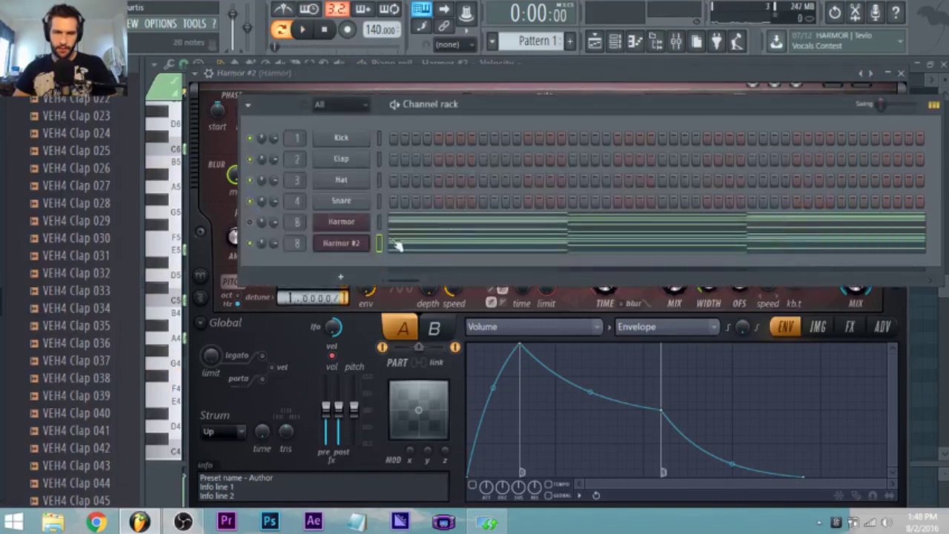
{"action": "left_click", "coordinate": [335, 246]}
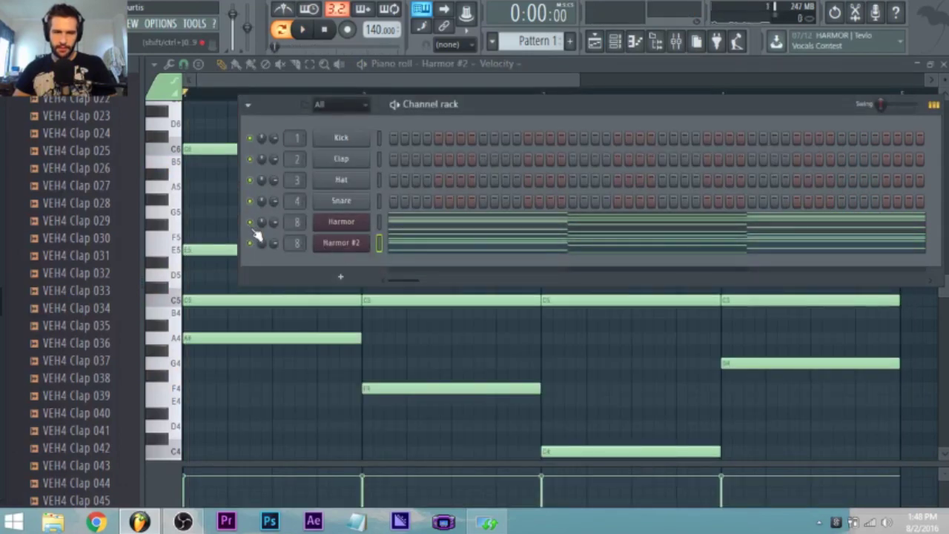
{"action": "left_click", "coordinate": [617, 42]}
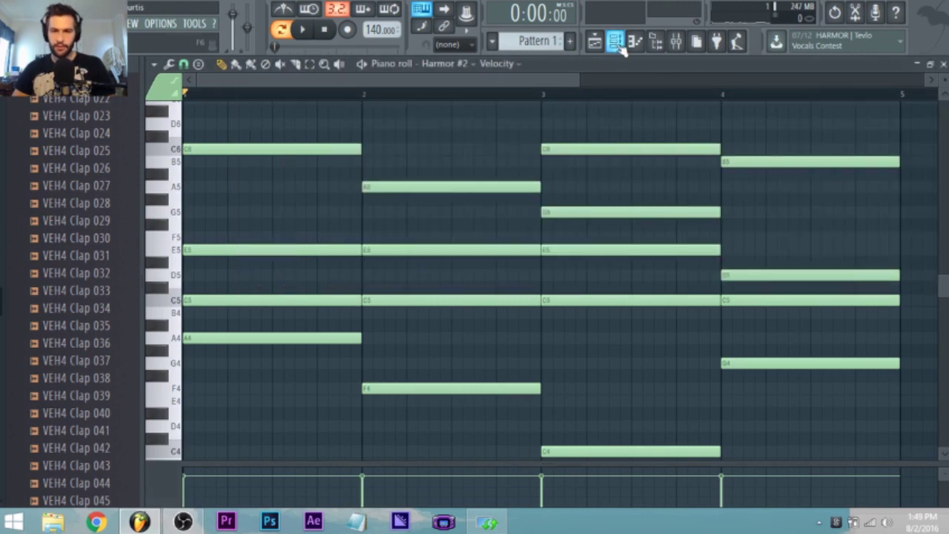
{"action": "left_click", "coordinate": [617, 42]}
{"action": "key", "text": "space"}
{"action": "left_click", "coordinate": [348, 245]}
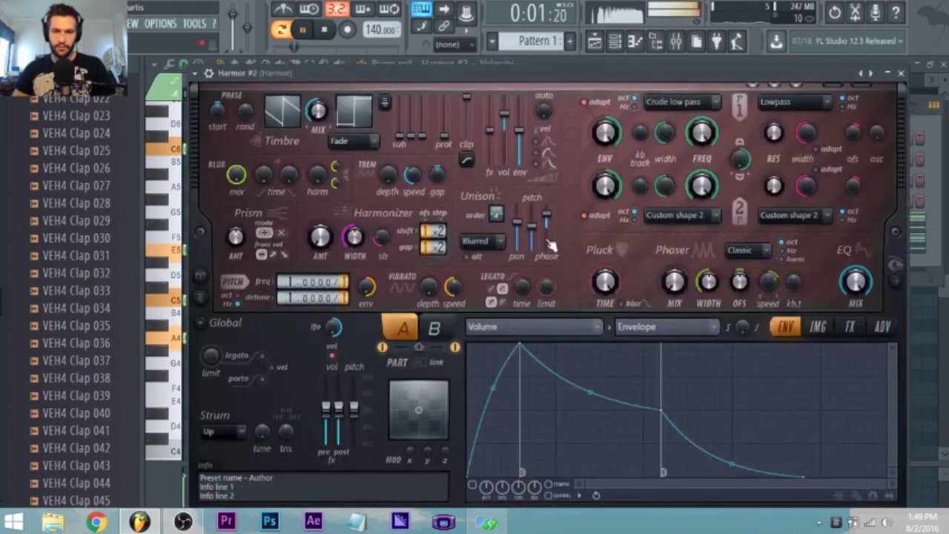
Step: Open the mixer and lower the volume of the Harmor track on insert 8 slightly
{"action": "key", "text": "F9"}
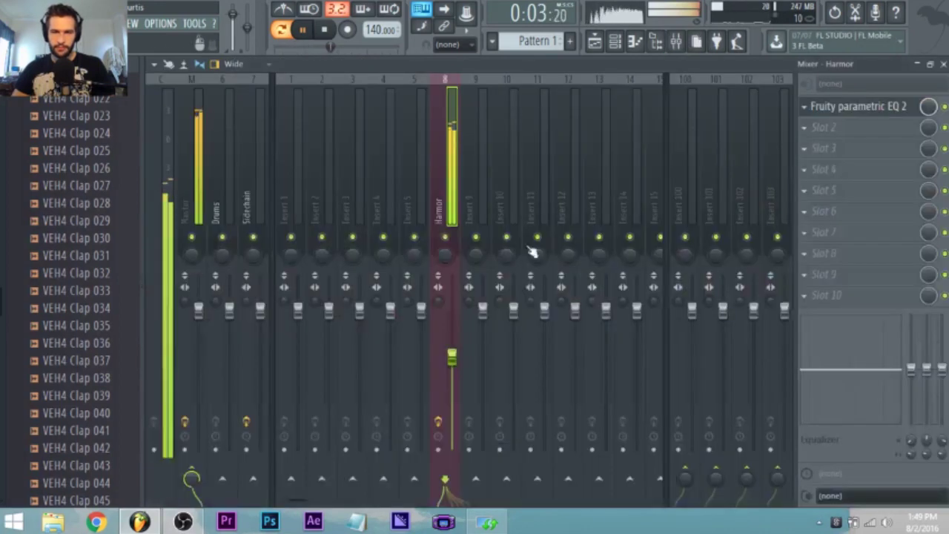
{"action": "left_click_drag", "start_coordinate": [452, 359], "coordinate": [453, 381]}
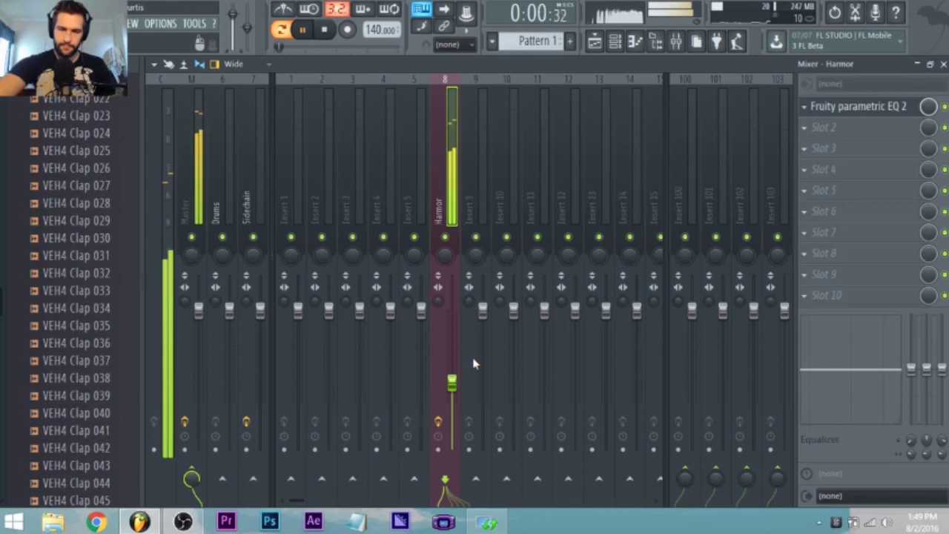
{"action": "left_click_drag", "start_coordinate": [454, 385], "coordinate": [453, 371]}
Step: Reopen Harmor #2 and slightly lower part A's unison pitch while listening to both layers
{"action": "left_click", "coordinate": [615, 41]}
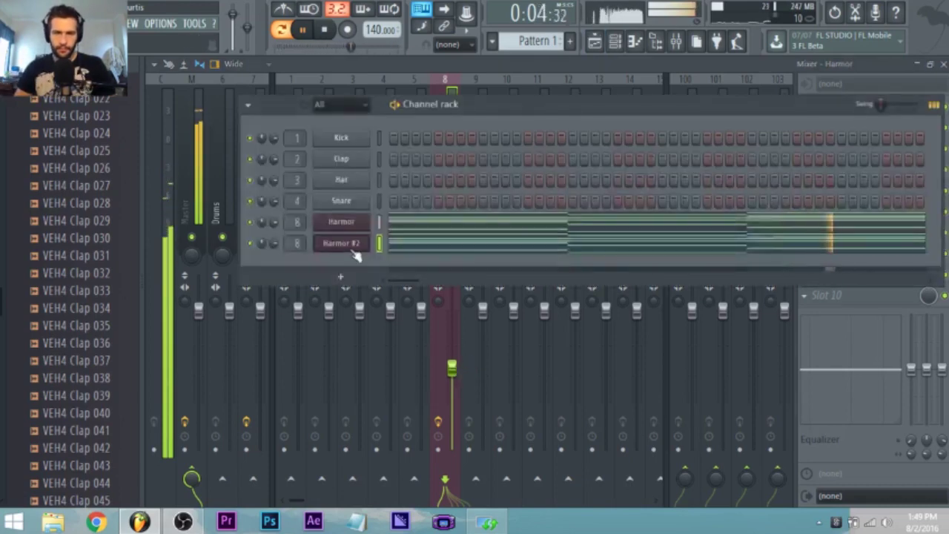
{"action": "left_click", "coordinate": [341, 242]}
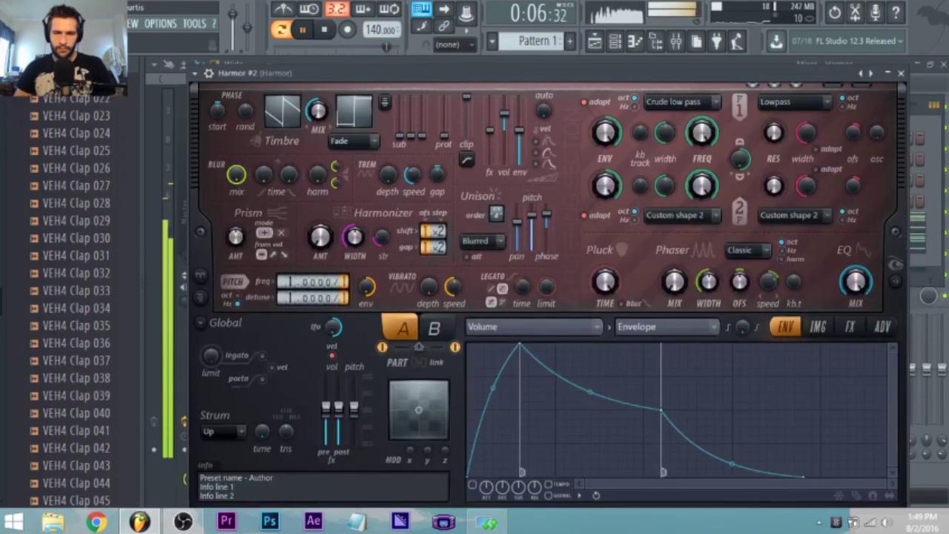
{"action": "key", "text": "space"}
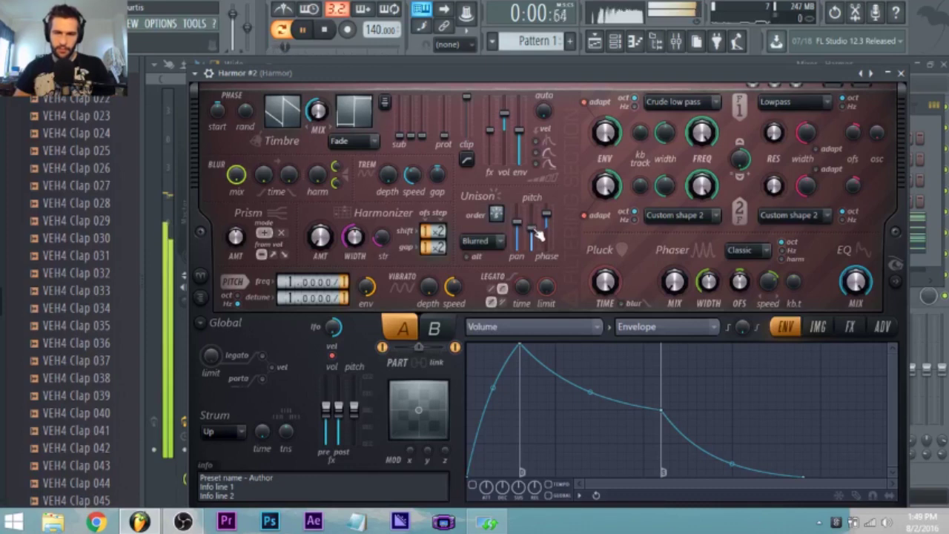
Step: Raise the harmonizer amount of Harmor #2's part A and randomize its shift and gap matrix while listening to the result
{"action": "key", "text": "space"}
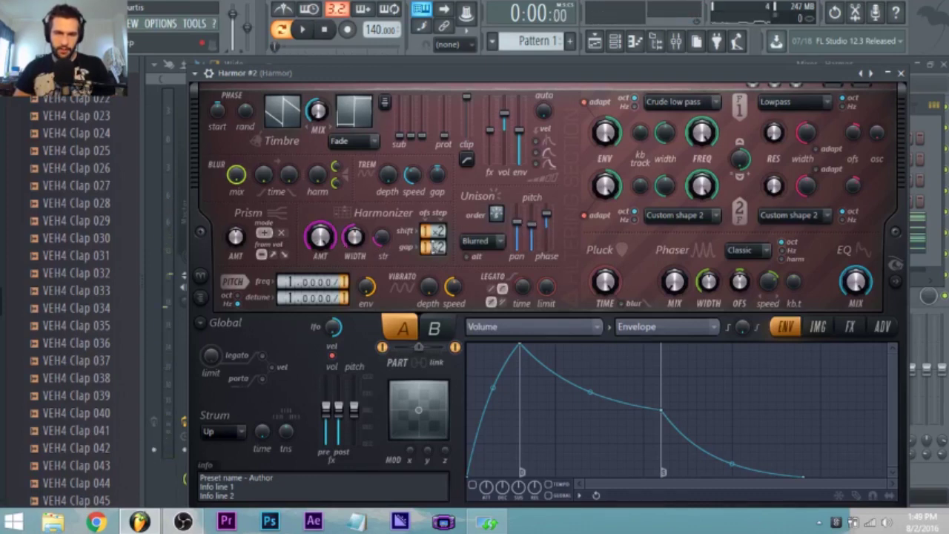
{"action": "right_click", "coordinate": [433, 248]}
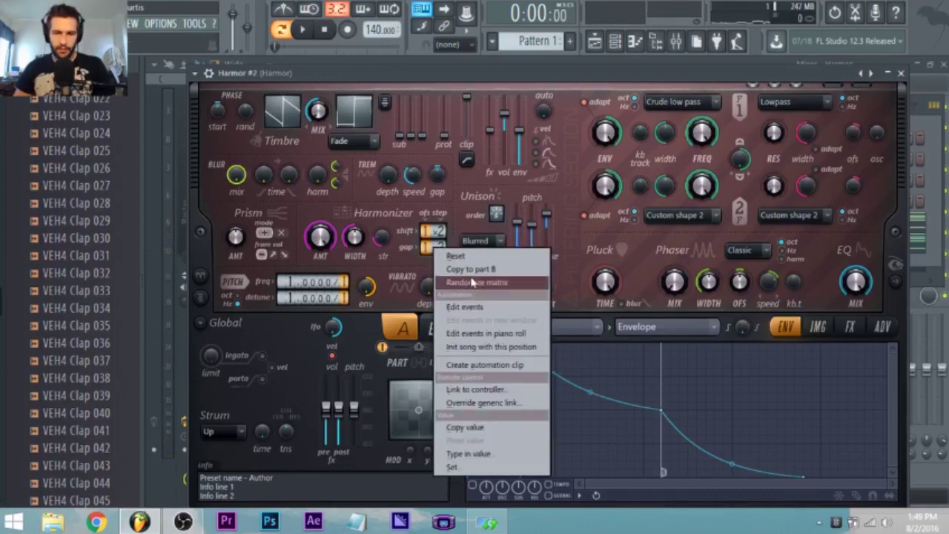
{"action": "right_click", "coordinate": [430, 235]}
{"action": "left_click", "coordinate": [458, 271]}
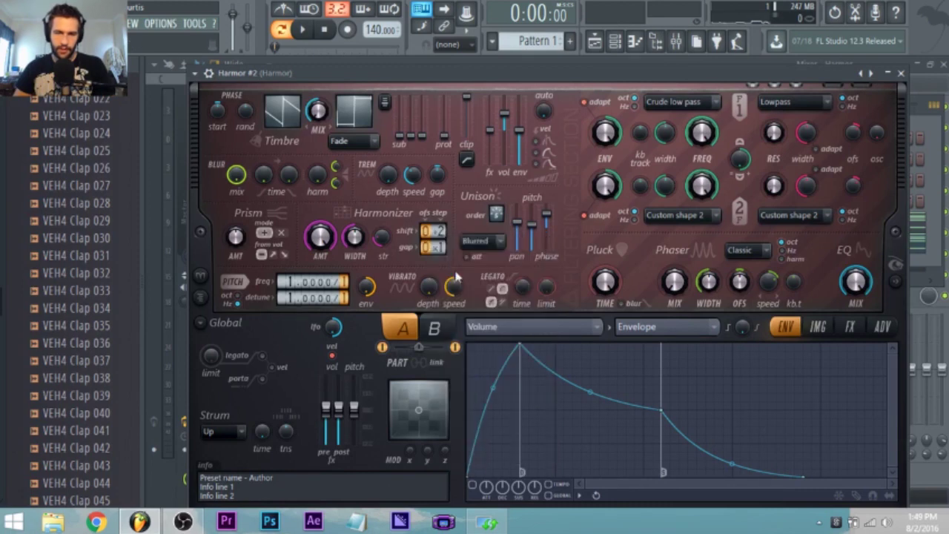
{"action": "key", "text": "space"}
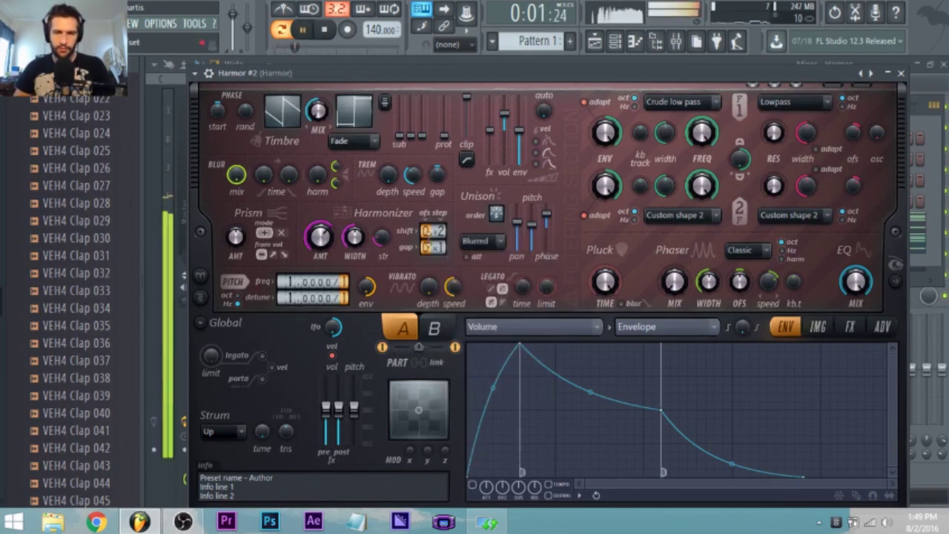
{"action": "right_click", "coordinate": [436, 246]}
{"action": "left_click", "coordinate": [467, 289]}
{"action": "right_click", "coordinate": [436, 246]}
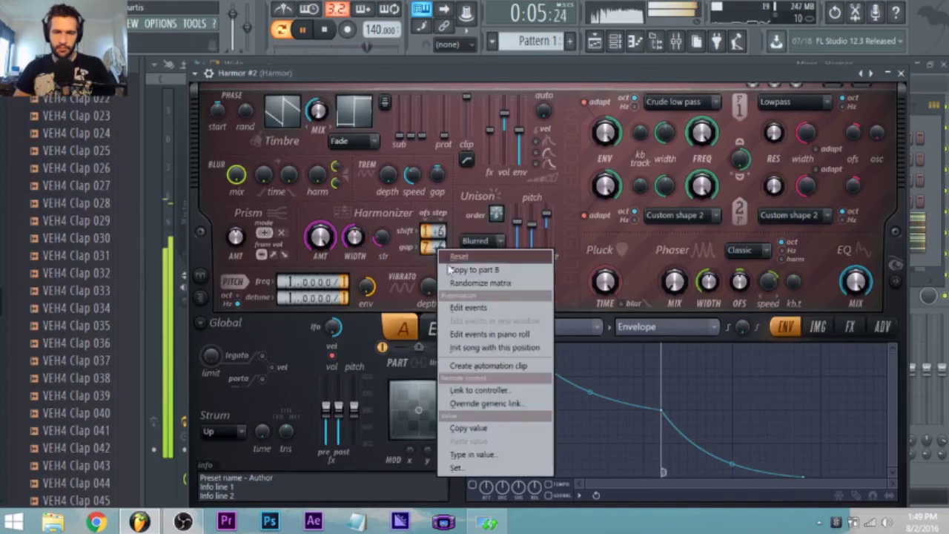
{"action": "left_click", "coordinate": [396, 270]}
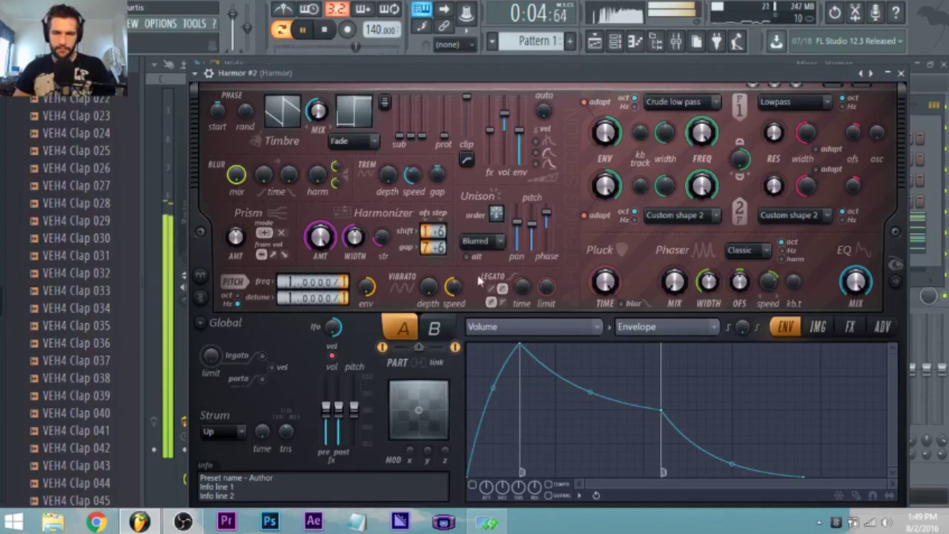
Step: Check part B of Harmor #2, stop playback and open Harmor #2's notes in the piano roll
{"action": "left_click", "coordinate": [434, 329]}
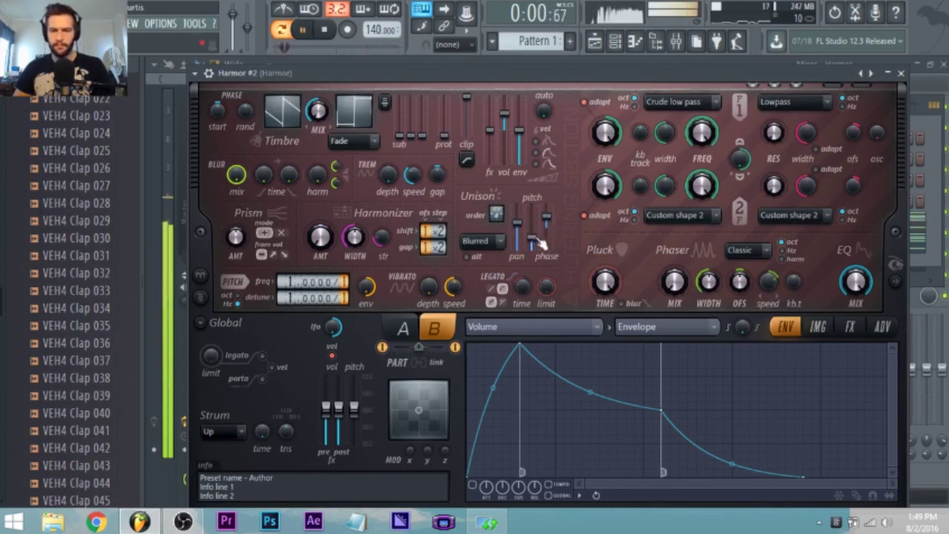
{"action": "left_click", "coordinate": [614, 42]}
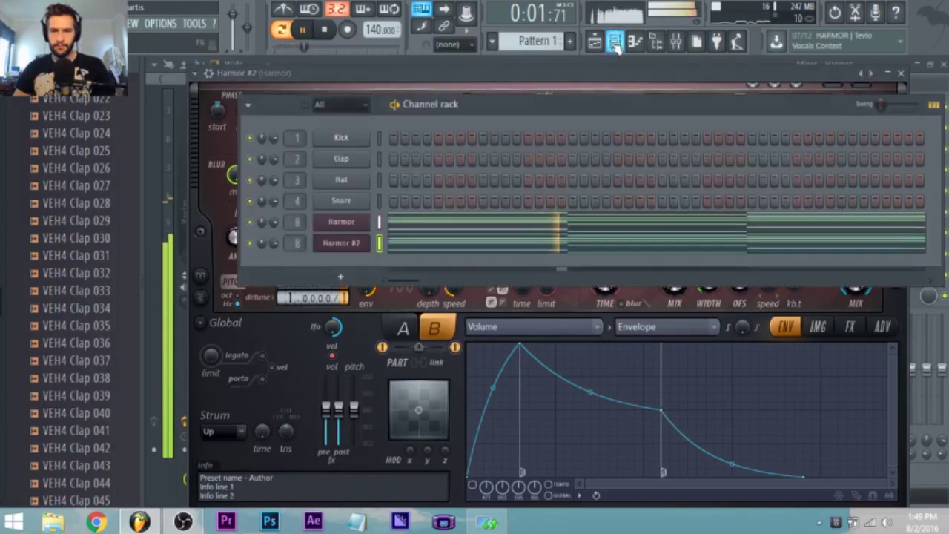
{"action": "key", "text": "space"}
{"action": "left_click", "coordinate": [681, 42]}
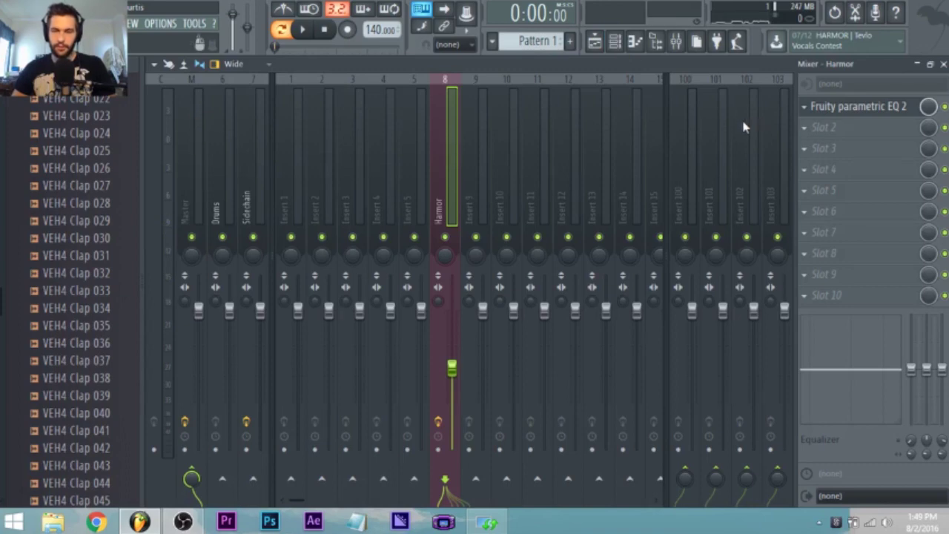
{"action": "left_click", "coordinate": [615, 42]}
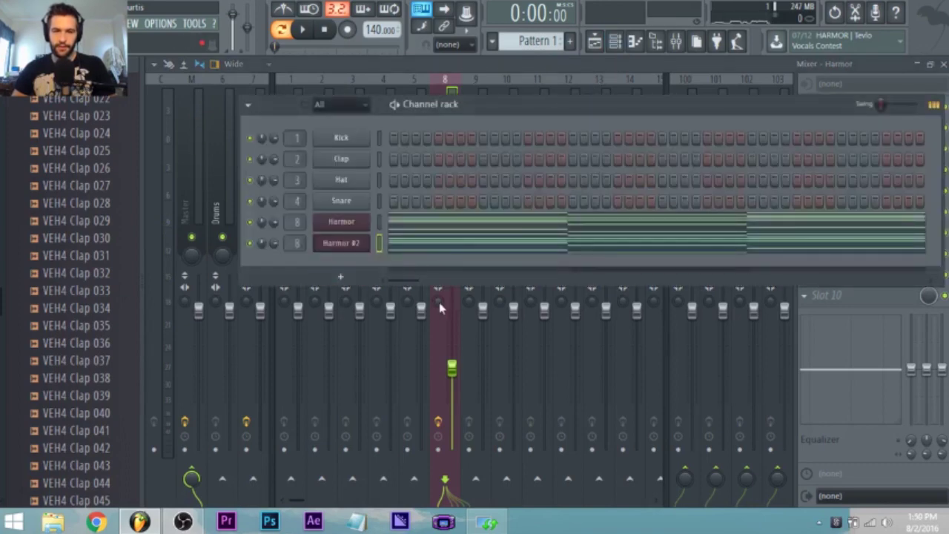
{"action": "left_click", "coordinate": [444, 256]}
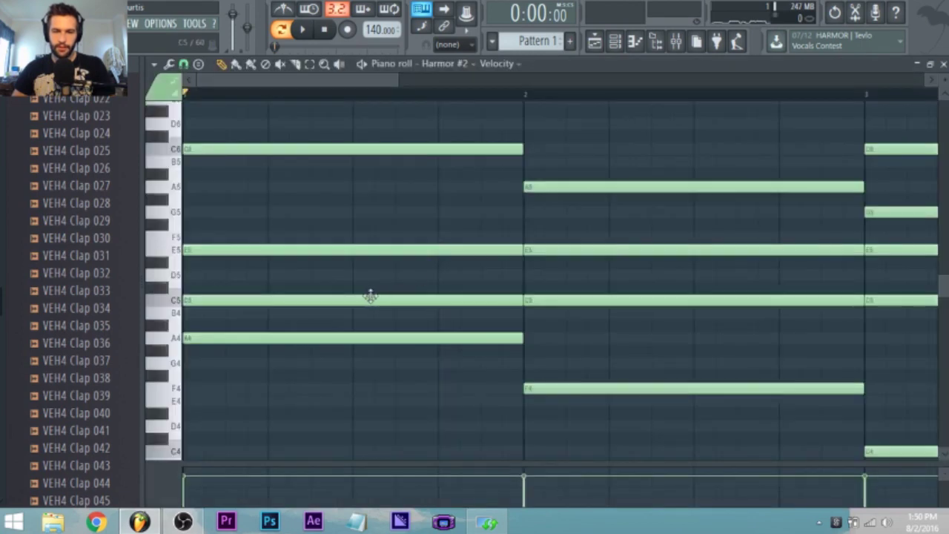
Step: Examine how the chord notes are stacked across the four bars, highlighting the first bar's upper four notes
{"action": "left_click_drag", "start_coordinate": [207, 382], "coordinate": [208, 141]}
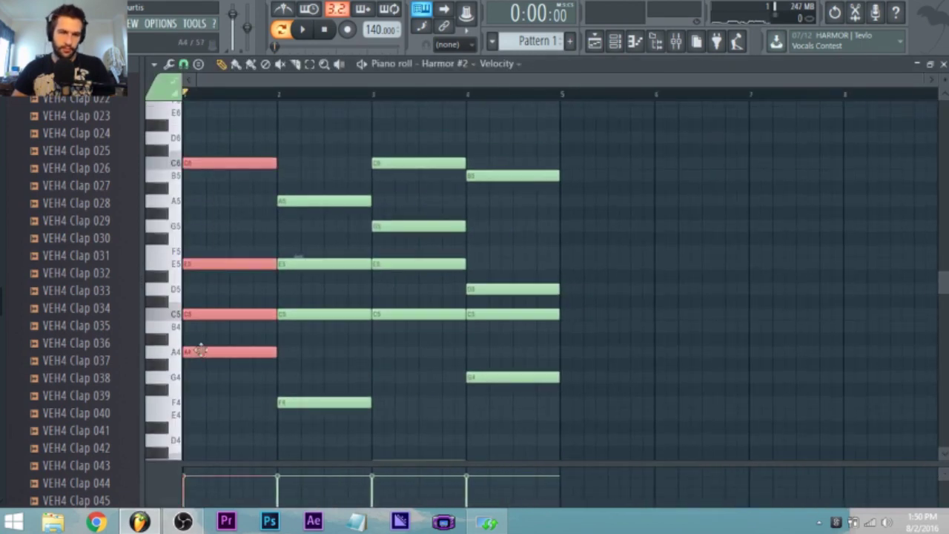
{"action": "scroll", "coordinate": [193, 374], "scroll_direction": "up", "scroll_amount": 2}
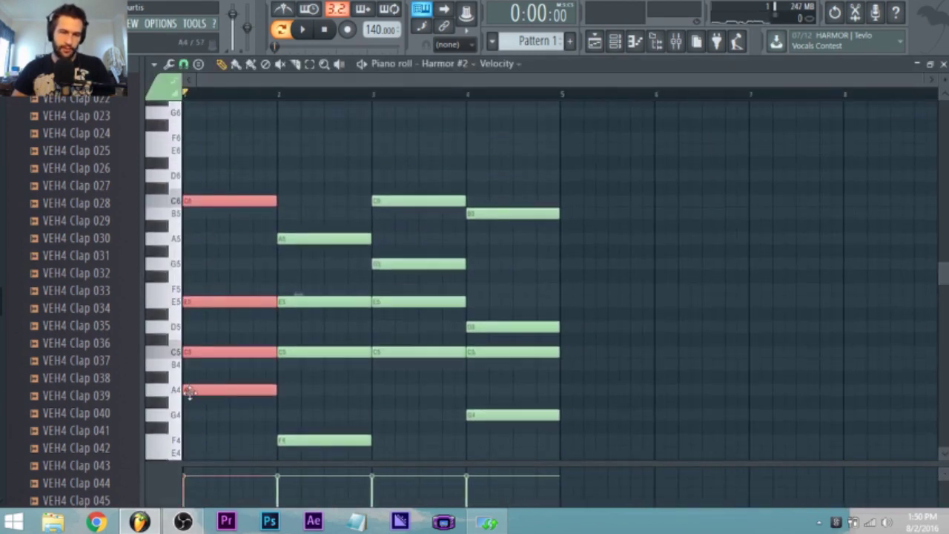
{"action": "scroll", "coordinate": [504, 377], "scroll_direction": "down", "scroll_amount": 16}
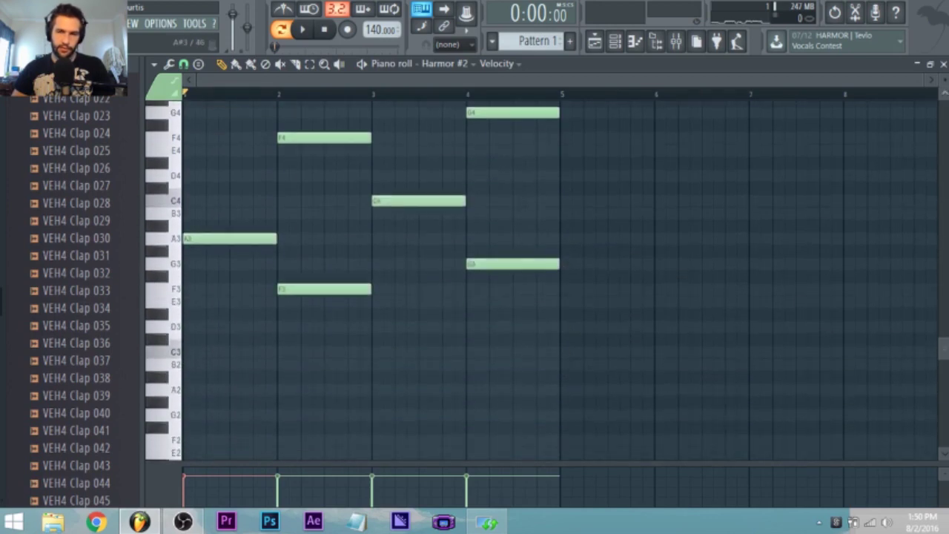
{"action": "scroll", "coordinate": [460, 294], "scroll_direction": "up", "scroll_amount": 16}
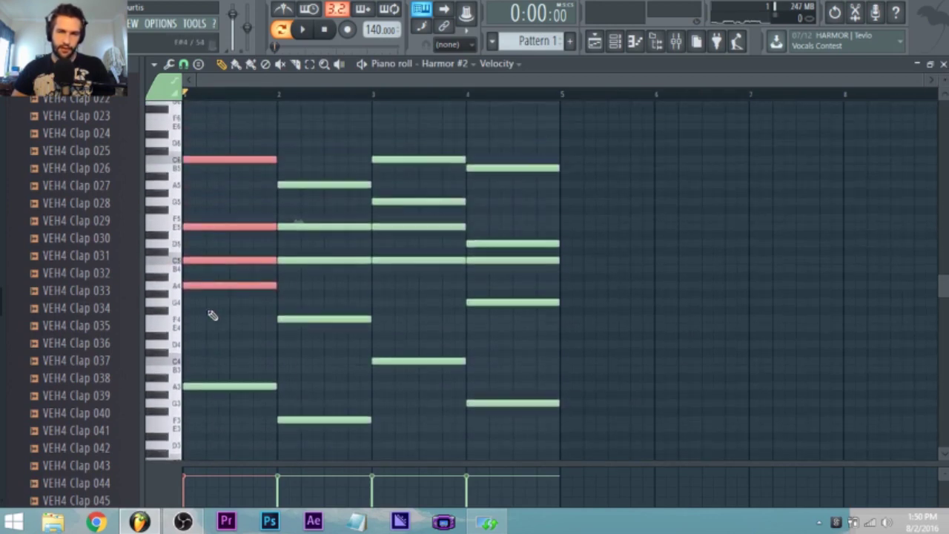
{"action": "left_click", "coordinate": [307, 141], "text": "ctrl"}
{"action": "scroll", "coordinate": [206, 219], "scroll_direction": "up", "scroll_amount": 2}
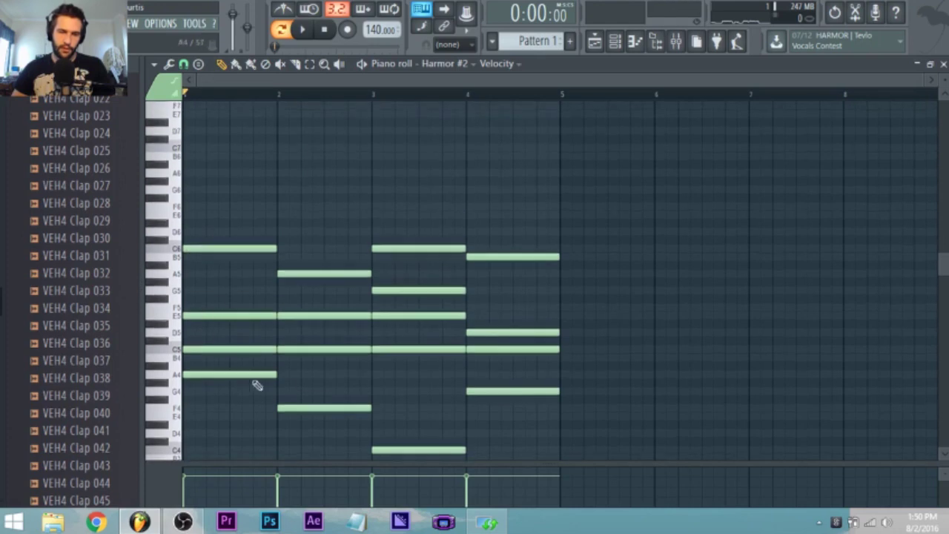
{"action": "scroll", "coordinate": [245, 393], "scroll_direction": "down", "scroll_amount": 3}
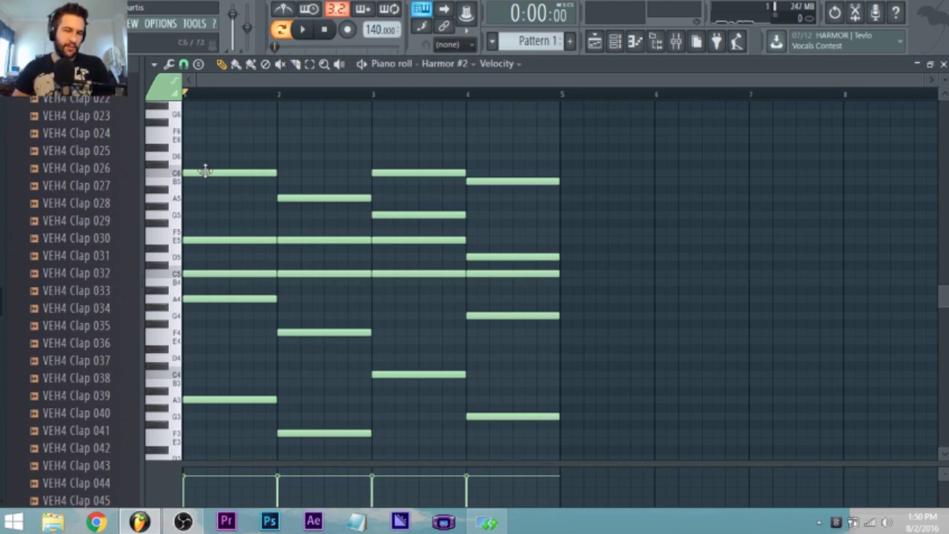
{"action": "scroll", "coordinate": [186, 275], "scroll_direction": "up", "scroll_amount": 3}
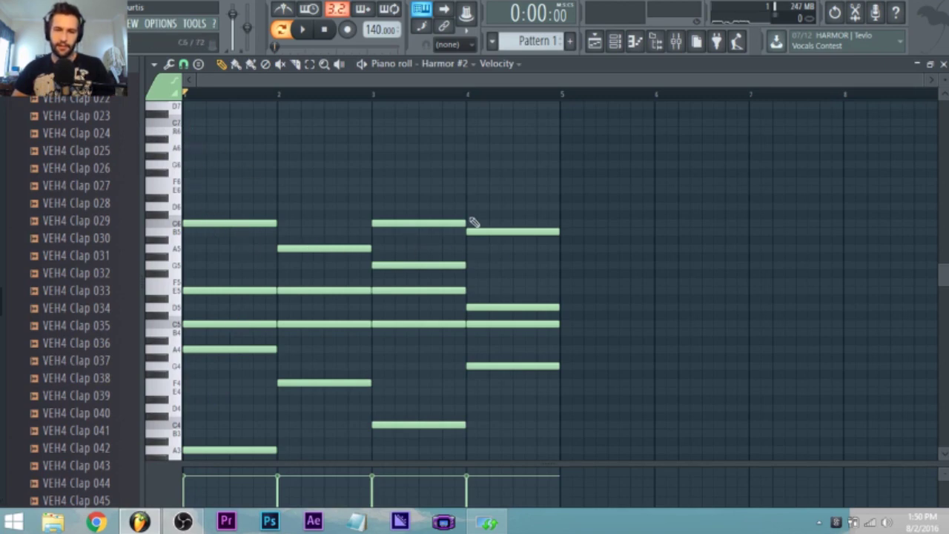
Step: Select the top note of each of the four chords and try to duplicate them at a higher pitch
{"action": "left_click", "coordinate": [249, 223], "text": "ctrl+shift"}
{"action": "left_click", "coordinate": [299, 248], "text": "ctrl+shift"}
{"action": "left_click", "coordinate": [399, 224], "text": "ctrl+shift"}
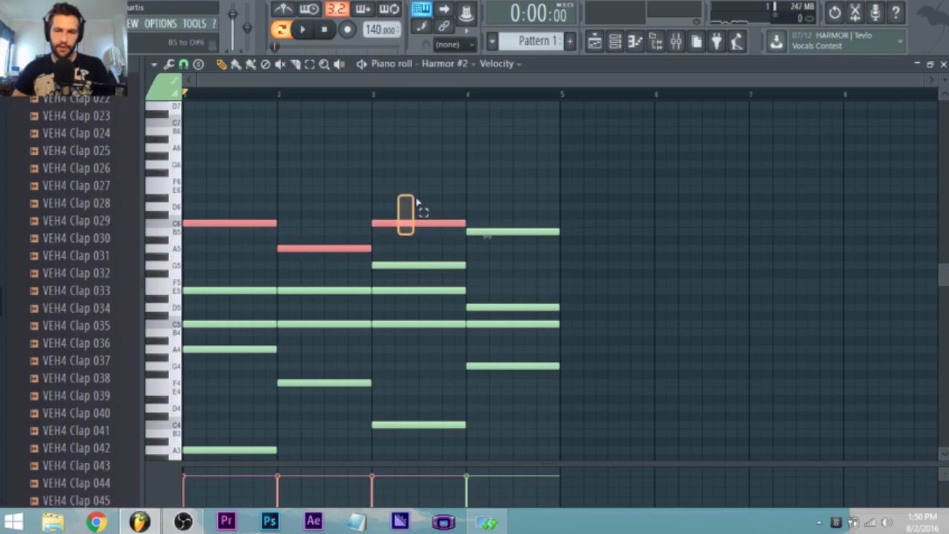
{"action": "left_click", "coordinate": [490, 232], "text": "ctrl+shift"}
{"action": "left_click_drag", "start_coordinate": [198, 222], "coordinate": [191, 223]}
{"action": "scroll", "coordinate": [204, 222], "scroll_direction": "up", "scroll_amount": 1}
{"action": "right_click", "coordinate": [218, 220]}
{"action": "right_click", "coordinate": [221, 222]}
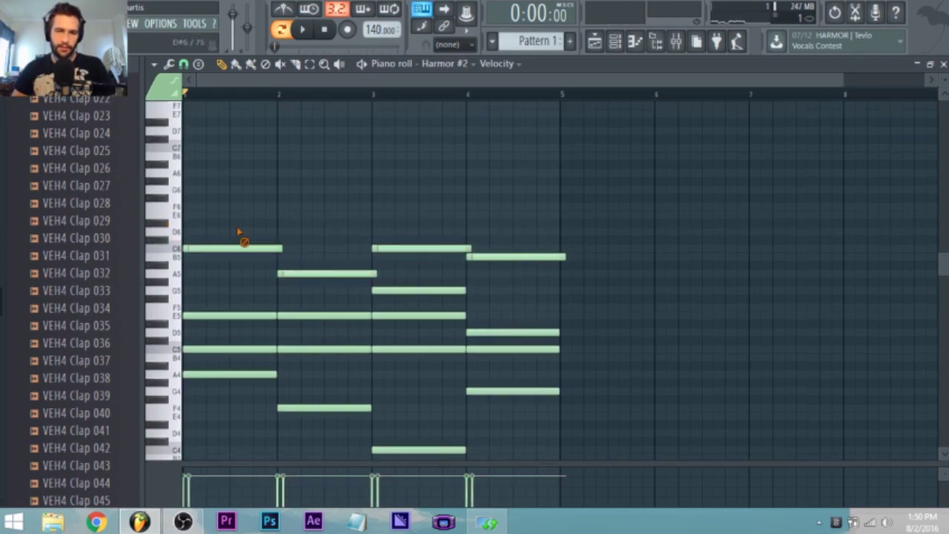
Step: Revert the project history to the note selection made before the duplicated notes were pasted
{"action": "key", "text": "ctrl+z"}
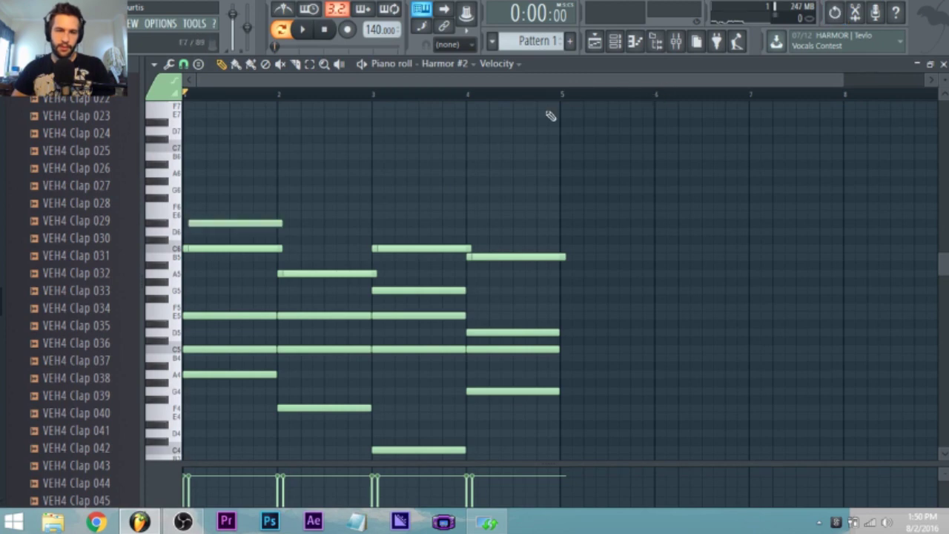
{"action": "right_click", "coordinate": [244, 224]}
{"action": "right_click", "coordinate": [838, 15]}
{"action": "left_click", "coordinate": [63, 412]}
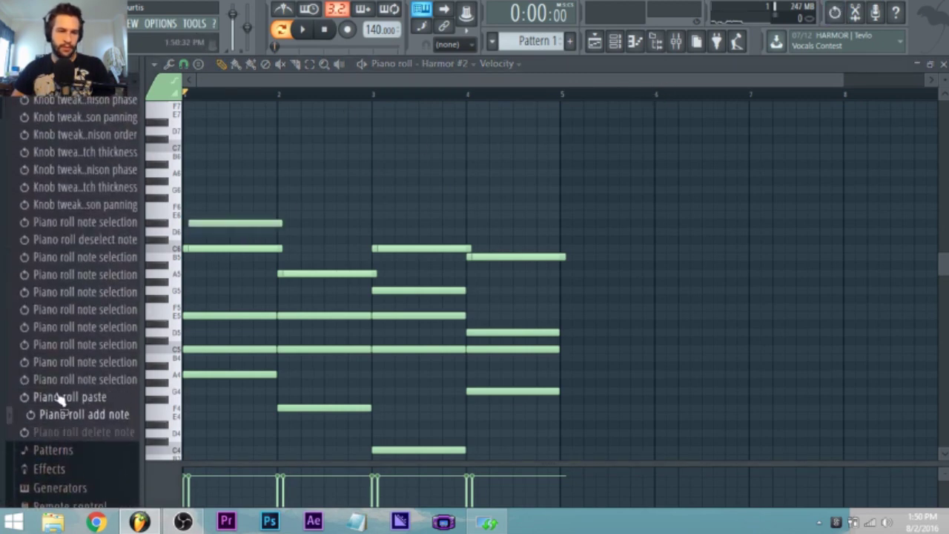
{"action": "left_click", "coordinate": [71, 379]}
Step: Try placing copies of the four top notes higher above the chords, and delete the copies
{"action": "left_click_drag", "start_coordinate": [215, 252], "coordinate": [189, 168]}
{"action": "key", "text": "ctrl+v"}
{"action": "right_click", "coordinate": [189, 167]}
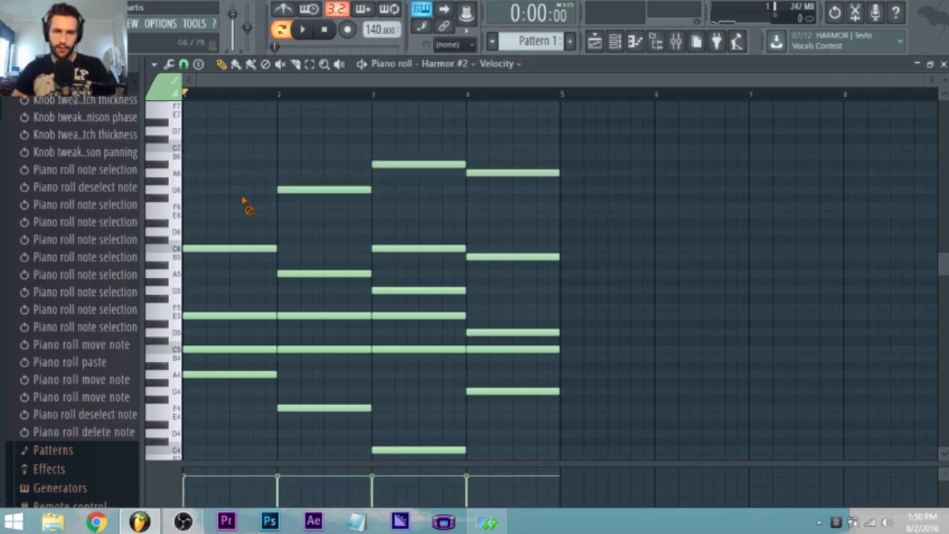
{"action": "right_click", "coordinate": [475, 172]}
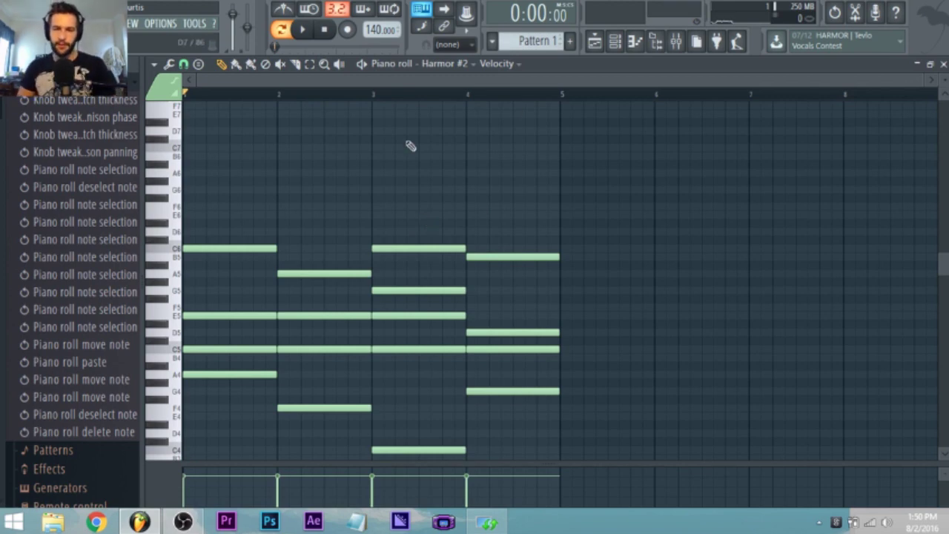
Step: Audition the top note of each of the four chords in turn
{"action": "left_click", "coordinate": [203, 249]}
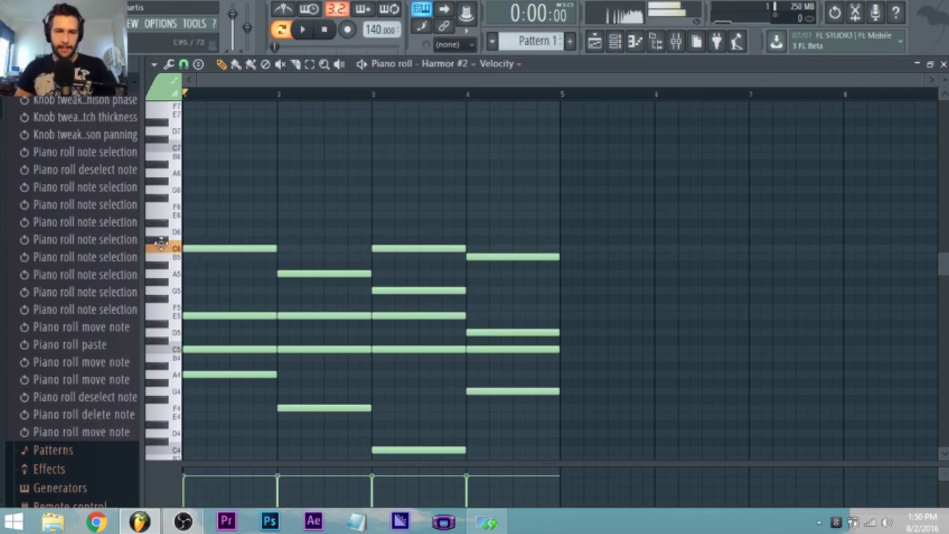
{"action": "left_click", "coordinate": [295, 273]}
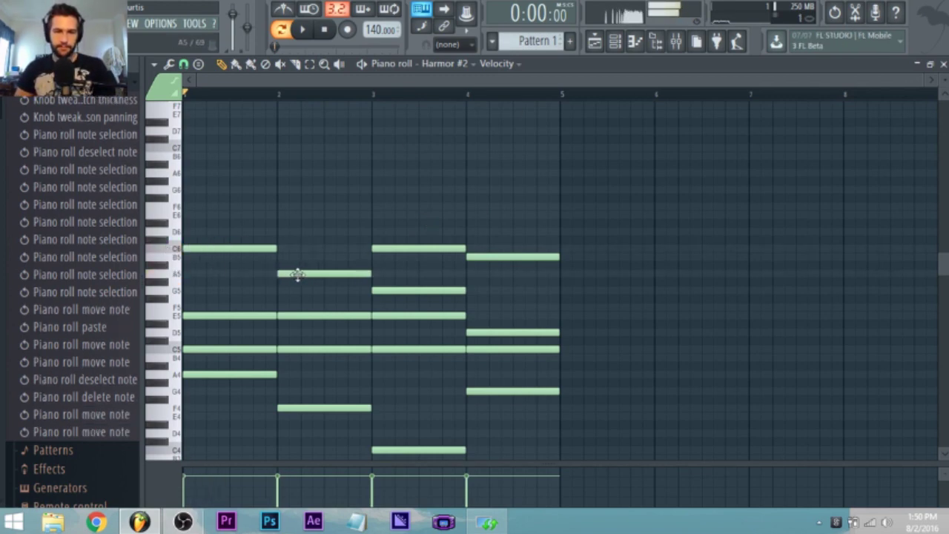
{"action": "left_click_drag", "start_coordinate": [398, 249], "coordinate": [404, 251]}
{"action": "left_click", "coordinate": [477, 258]}
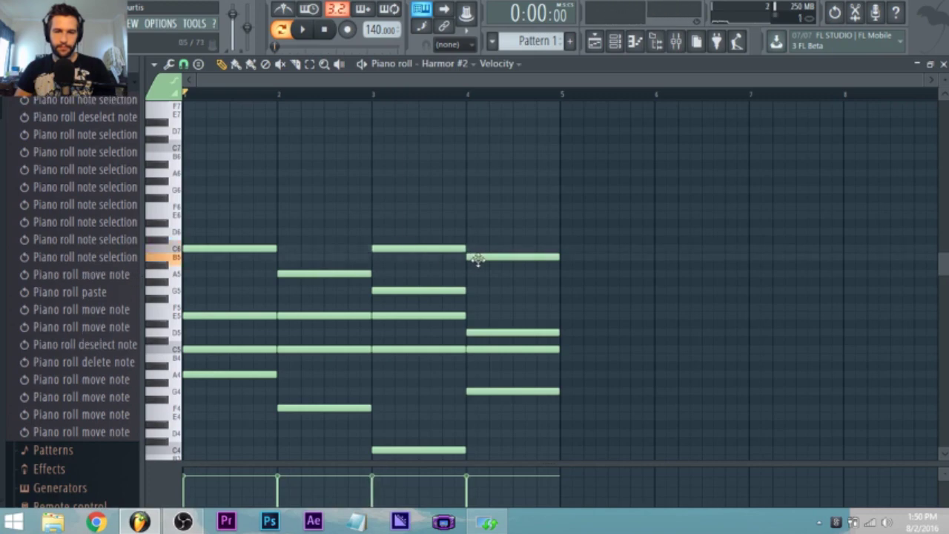
Step: Play the pattern with both Harmor layers while viewing the channel rack over the playlist, and stop playback
{"action": "key", "text": "space"}
{"action": "left_click", "coordinate": [599, 43]}
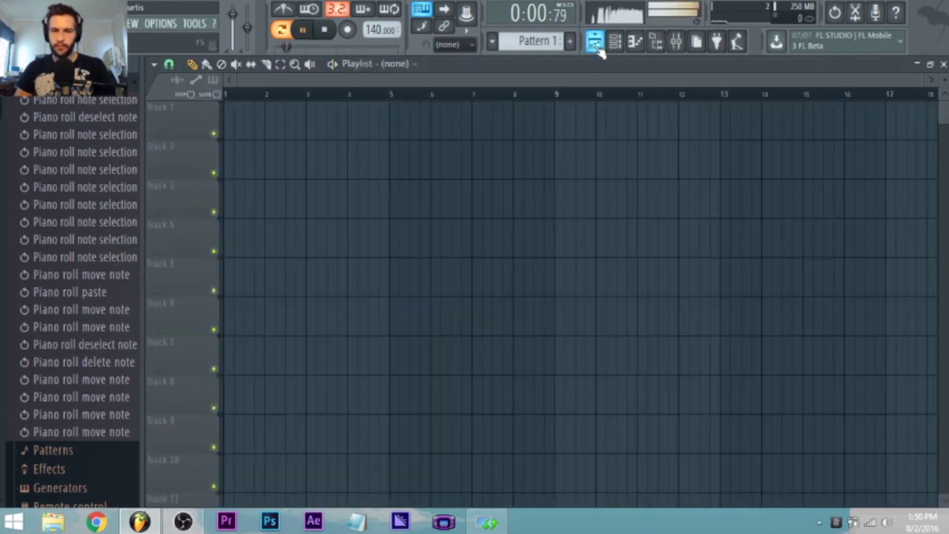
{"action": "left_click", "coordinate": [615, 43]}
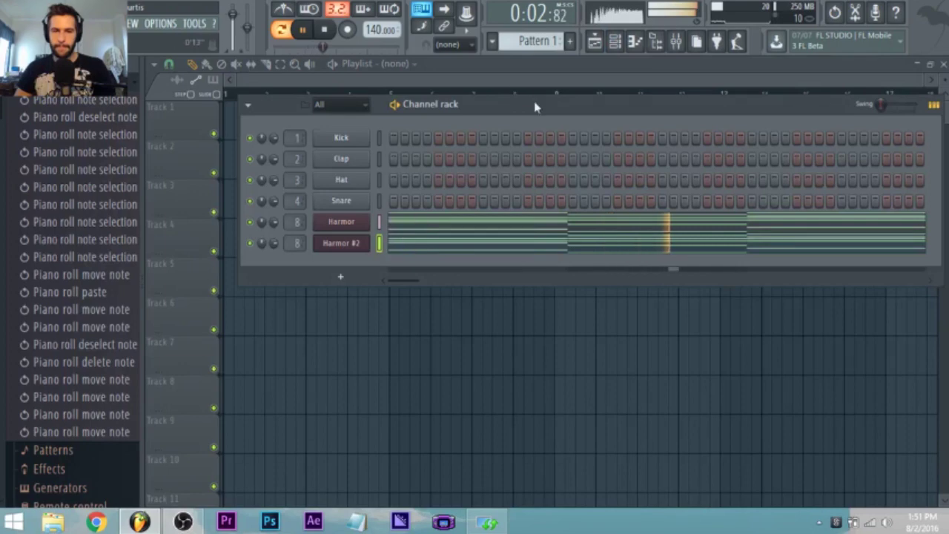
{"action": "left_click_drag", "start_coordinate": [576, 110], "coordinate": [520, 105]}
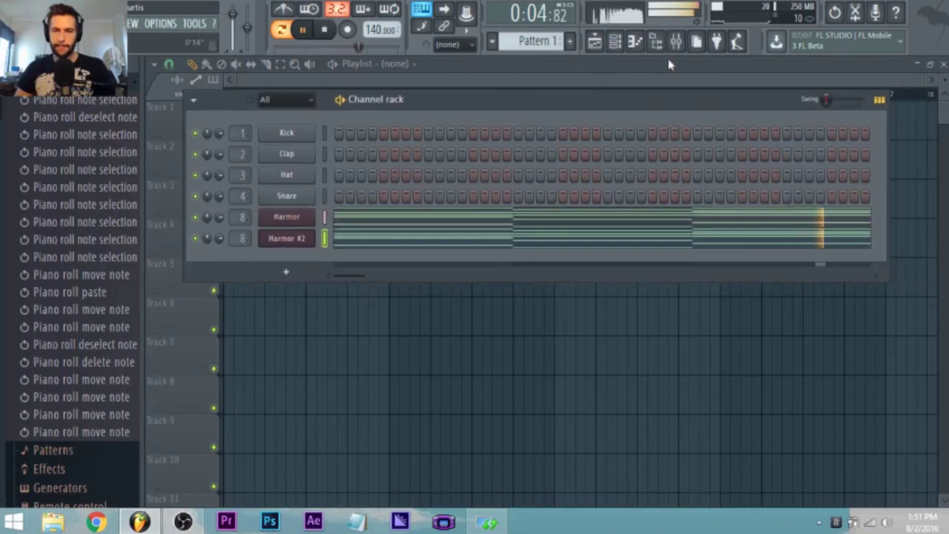
{"action": "key", "text": "space"}
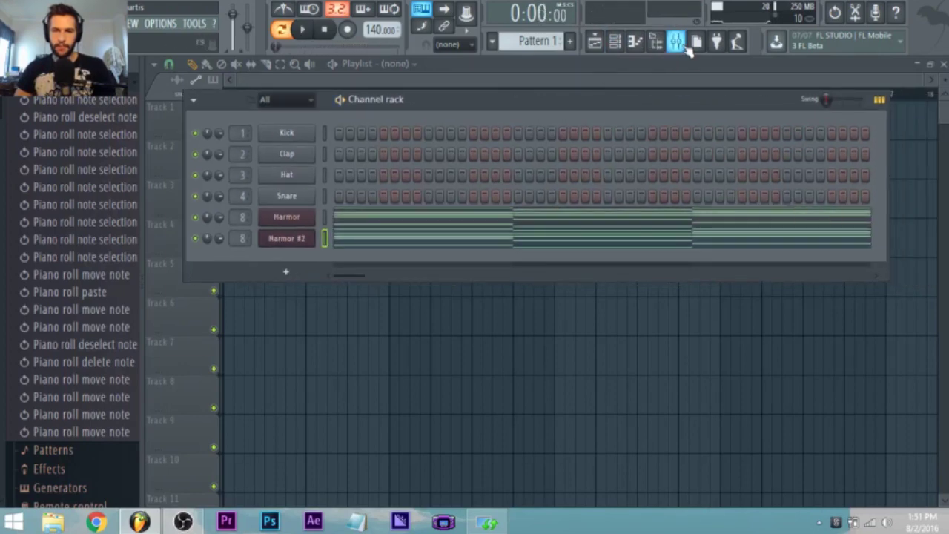
Step: Load OTT into slot 2 of the Harmor mixer track and set its depth to 42 %
{"action": "left_click", "coordinate": [676, 41]}
{"action": "left_click", "coordinate": [851, 132]}
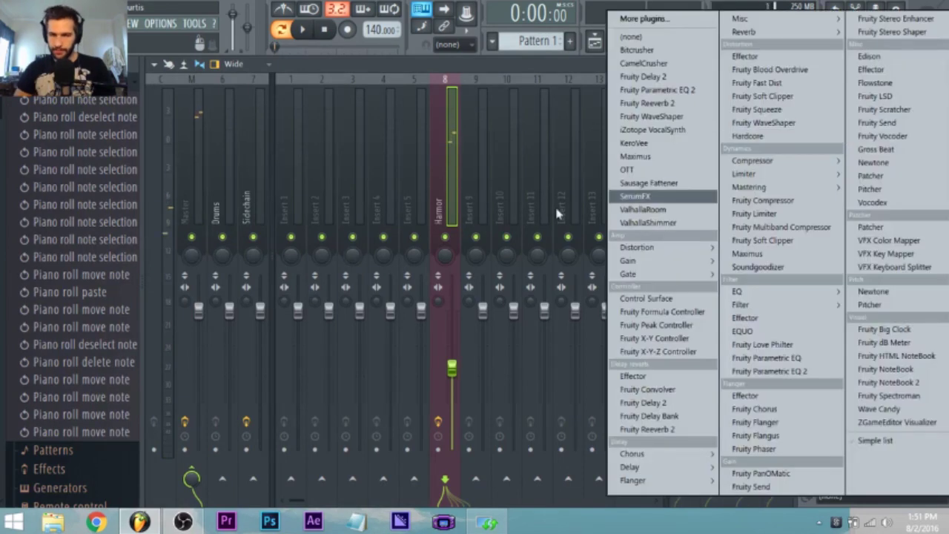
{"action": "left_click", "coordinate": [626, 170]}
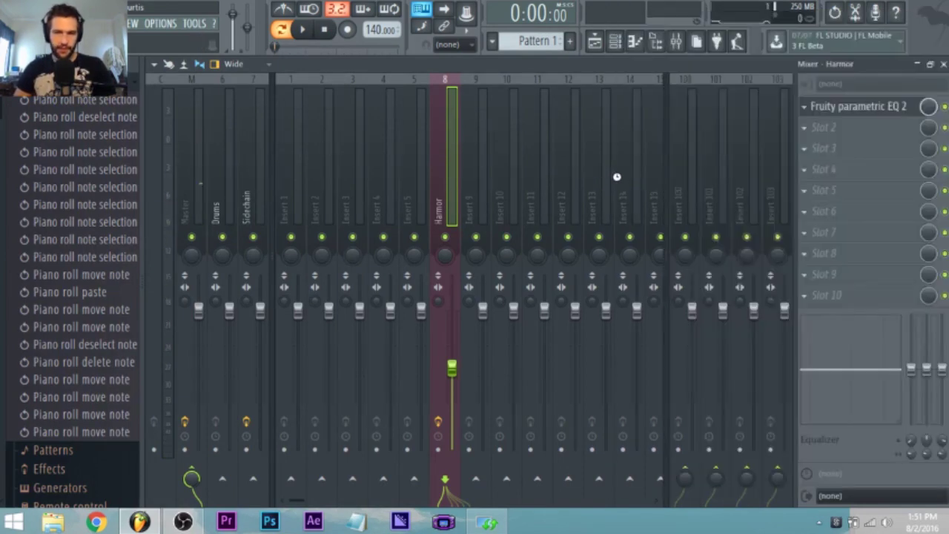
{"action": "left_click_drag", "start_coordinate": [252, 184], "coordinate": [283, 164]}
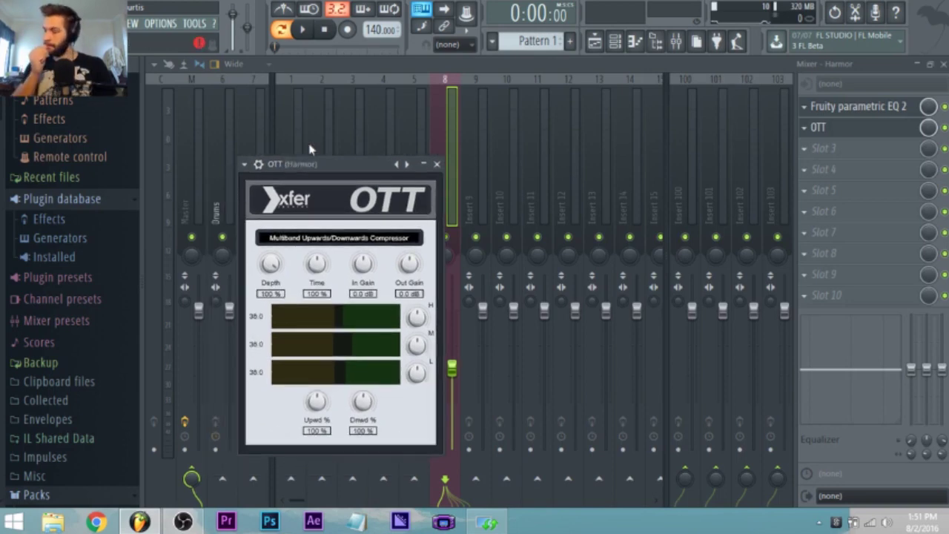
{"action": "left_click_drag", "start_coordinate": [280, 252], "coordinate": [271, 320]}
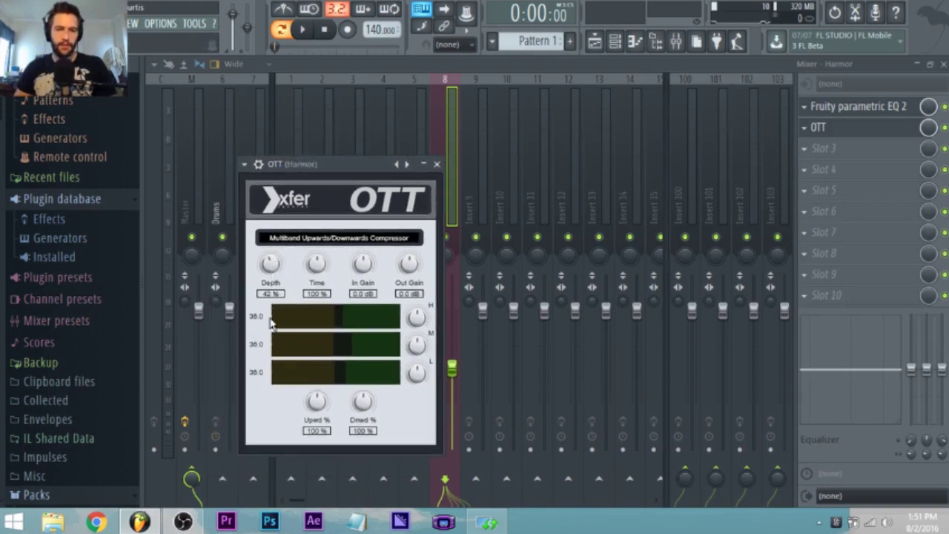
Step: Check the recording status in OBS and return to the OTT window in FL Studio
{"action": "left_click_drag", "start_coordinate": [312, 171], "coordinate": [312, 164]}
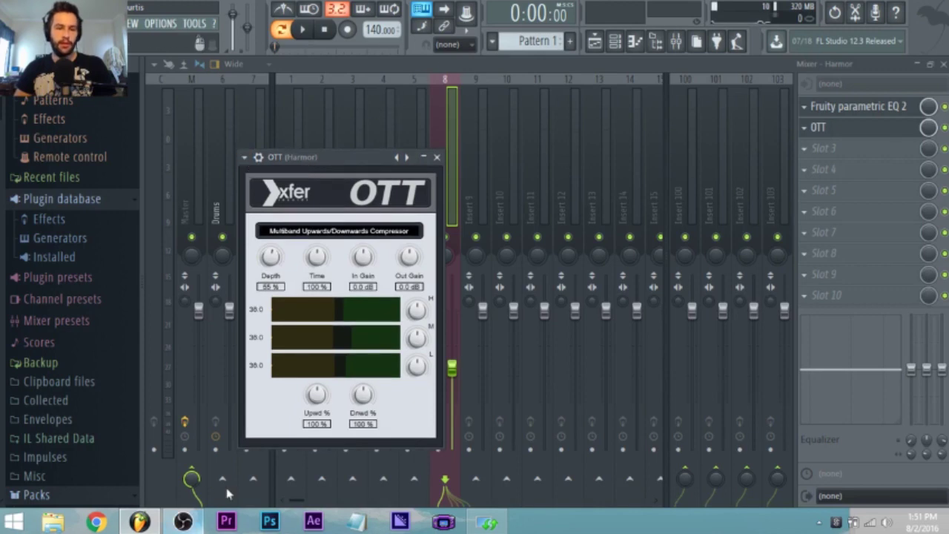
{"action": "left_click", "coordinate": [183, 521]}
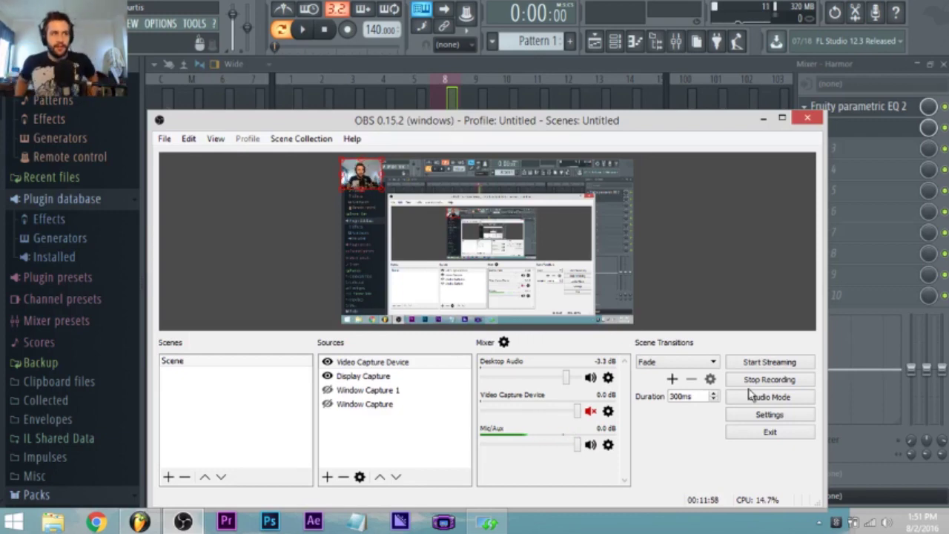
{"action": "left_click", "coordinate": [764, 119]}
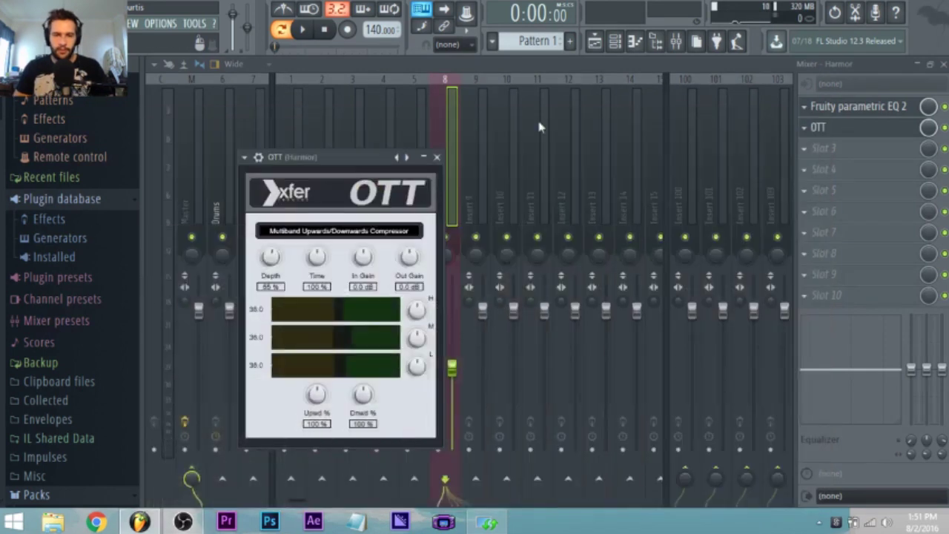
Step: Try the OTT depth at 100 %, and reduce it to 67 % while the pattern plays
{"action": "left_click_drag", "start_coordinate": [298, 158], "coordinate": [413, 117]}
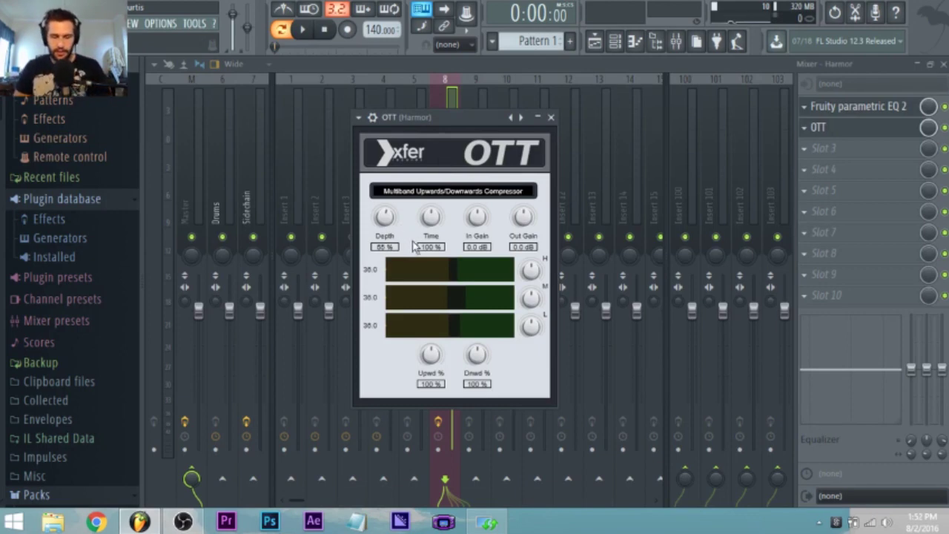
{"action": "left_click_drag", "start_coordinate": [387, 220], "coordinate": [430, 8]}
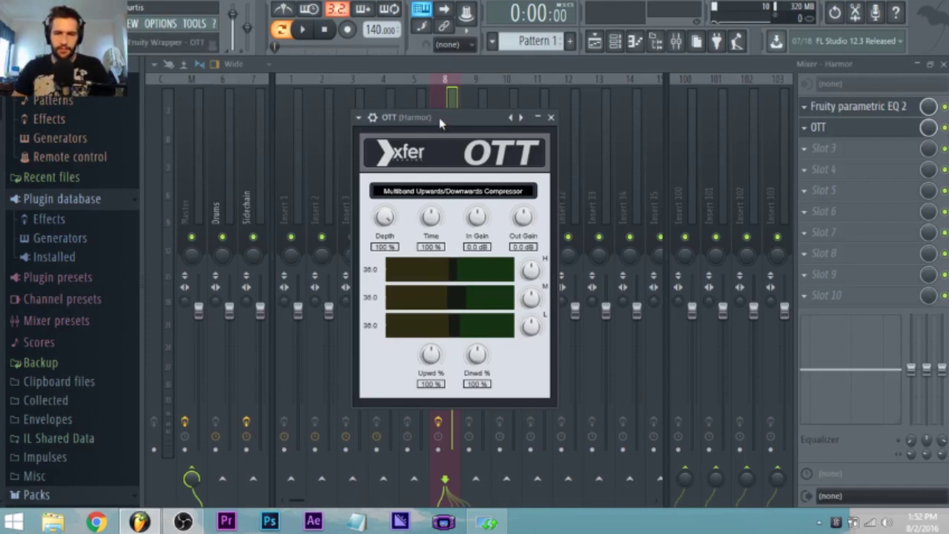
{"action": "left_click_drag", "start_coordinate": [440, 124], "coordinate": [469, 107]}
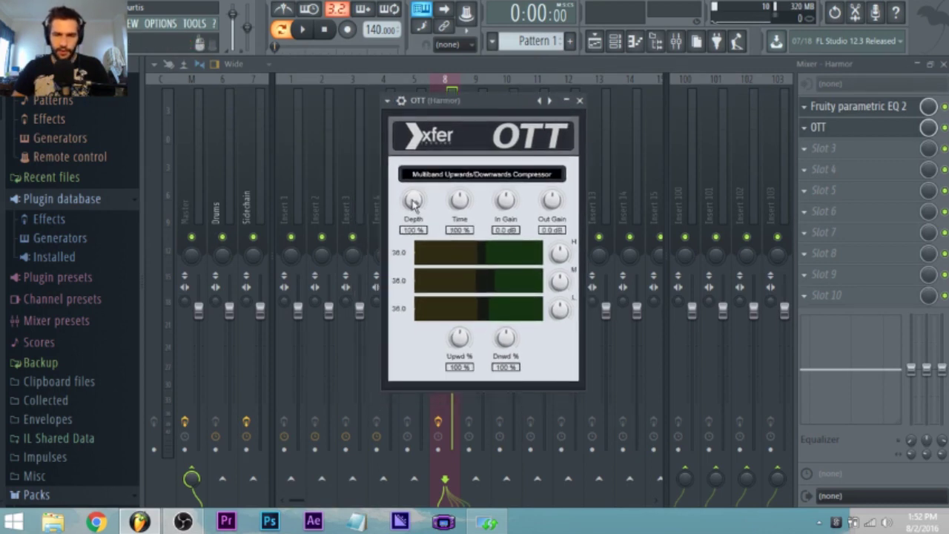
{"action": "left_click_drag", "start_coordinate": [413, 204], "coordinate": [418, 228]}
{"action": "key", "text": "space"}
{"action": "left_click_drag", "start_coordinate": [422, 189], "coordinate": [409, 147]}
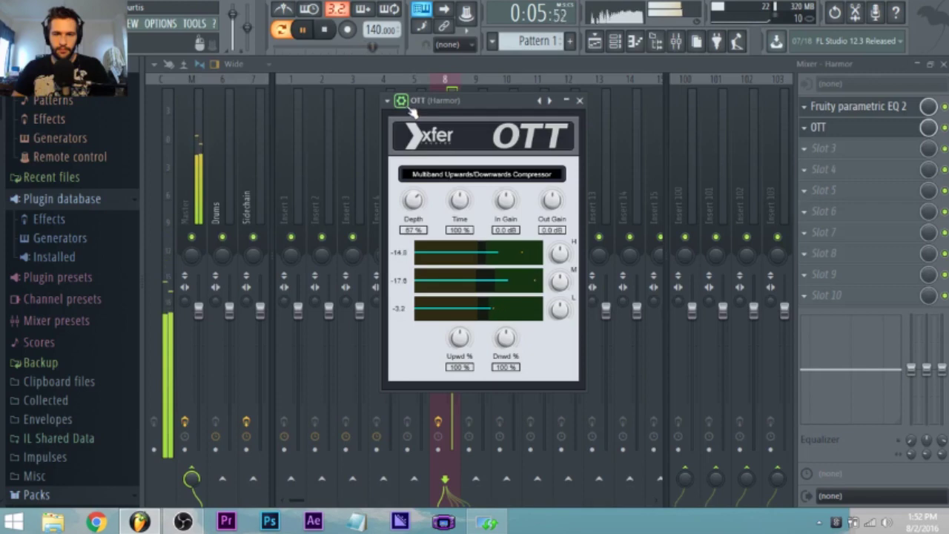
Step: Raise the Harmor mixer track's level slightly and set its OTT depth to 87 % while auditioning the pattern
{"action": "left_click_drag", "start_coordinate": [477, 107], "coordinate": [646, 92]}
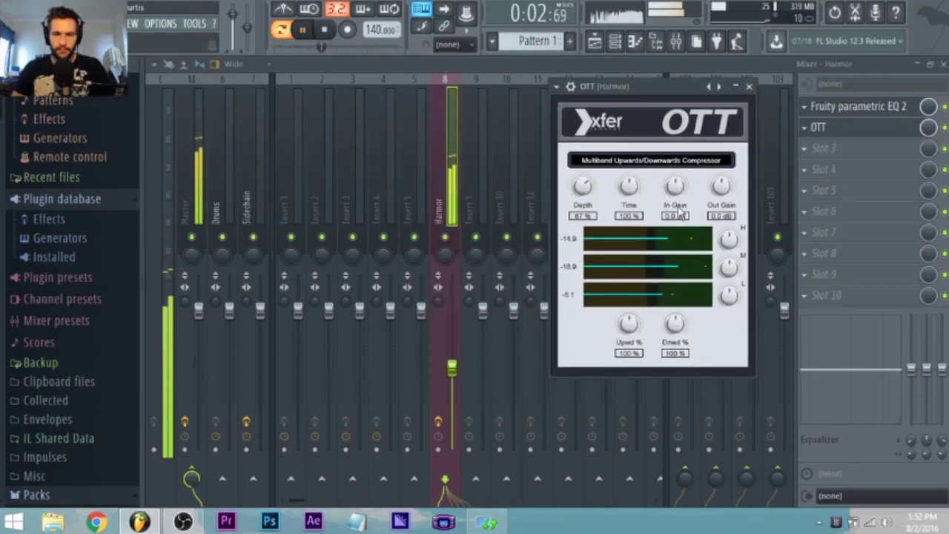
{"action": "left_click", "coordinate": [453, 366]}
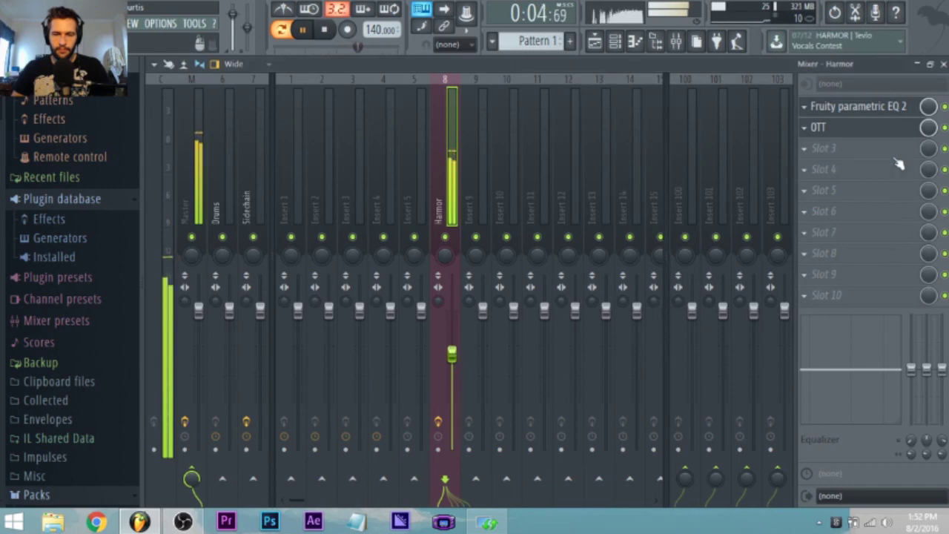
{"action": "left_click", "coordinate": [863, 129]}
{"action": "key", "text": "space"}
{"action": "left_click_drag", "start_coordinate": [589, 197], "coordinate": [593, 165]}
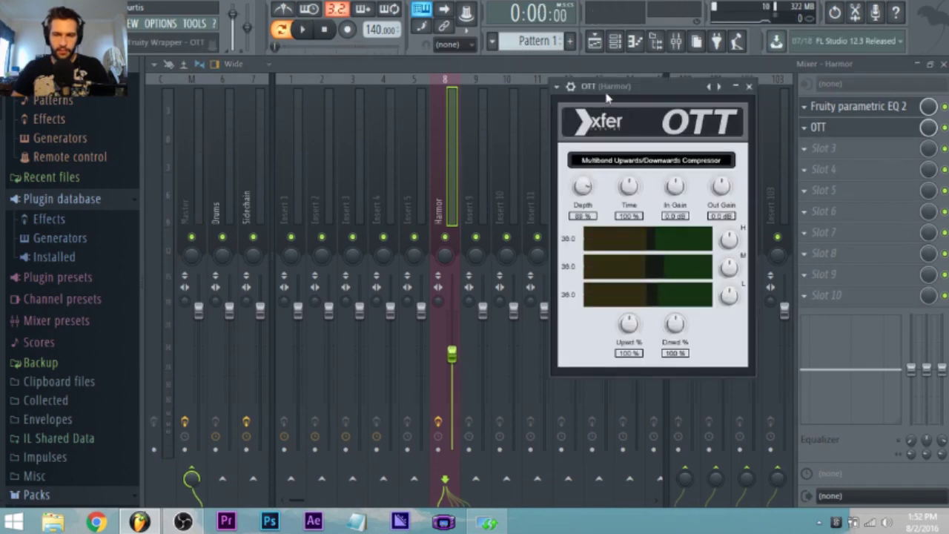
{"action": "key", "text": "space"}
{"action": "left_click_drag", "start_coordinate": [581, 186], "coordinate": [585, 188]}
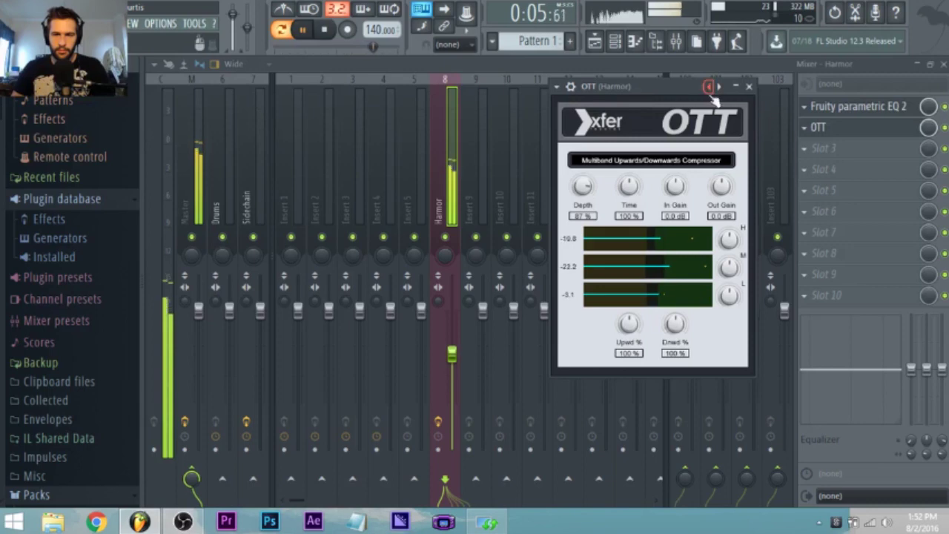
{"action": "left_click", "coordinate": [750, 87]}
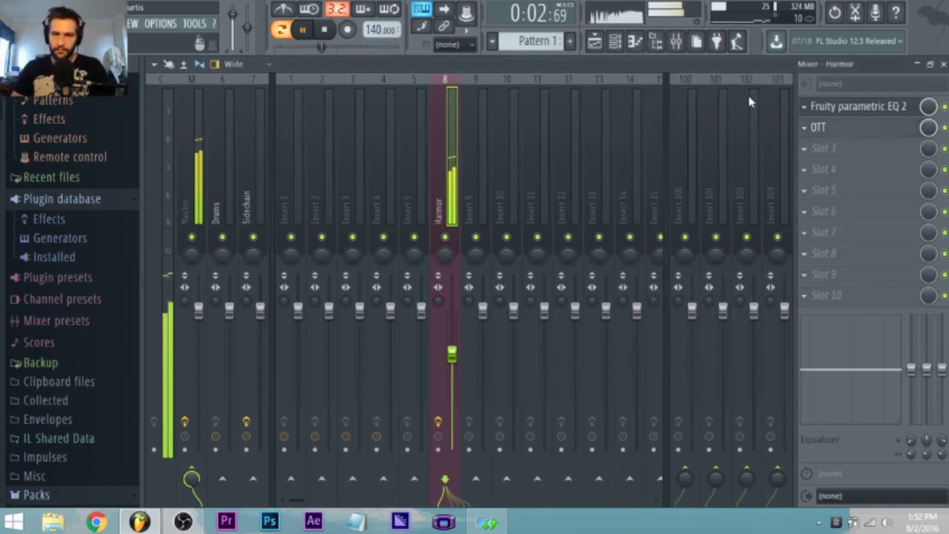
{"action": "key", "text": "space"}
Step: Boost band 6 of the Harmor track's parametric EQ near 12 kHz, lower band 7, and adjust bands 3, 4 and 5 during playback
{"action": "left_click", "coordinate": [821, 108]}
{"action": "key", "text": "space"}
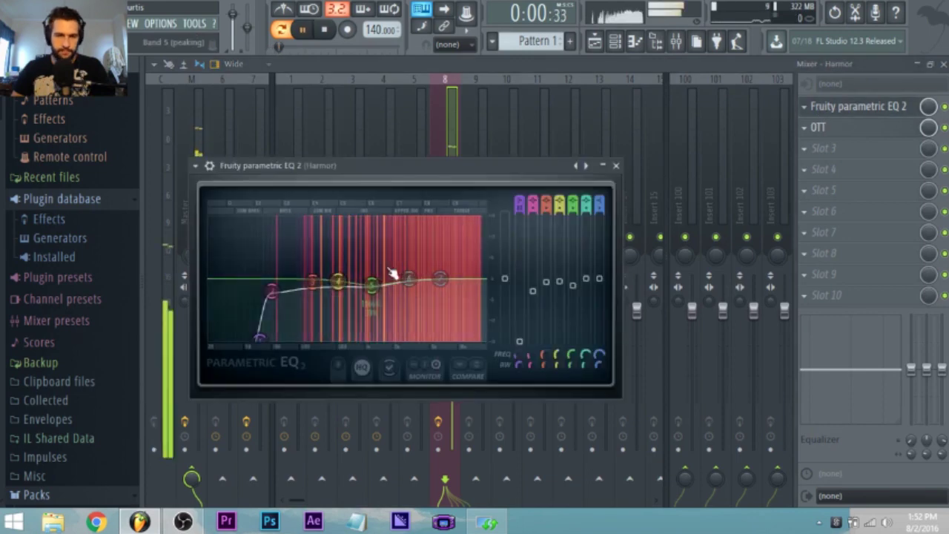
{"action": "left_click_drag", "start_coordinate": [417, 288], "coordinate": [459, 273]}
{"action": "left_click_drag", "start_coordinate": [338, 281], "coordinate": [336, 288]}
{"action": "left_click_drag", "start_coordinate": [312, 282], "coordinate": [315, 285]}
{"action": "mouse_move", "coordinate": [372, 284]}
{"action": "left_mouse_down"}
{"action": "mouse_move", "coordinate": [376, 270]}
{"action": "mouse_move", "coordinate": [367, 274]}
{"action": "left_mouse_up"}
{"action": "key", "text": "space"}
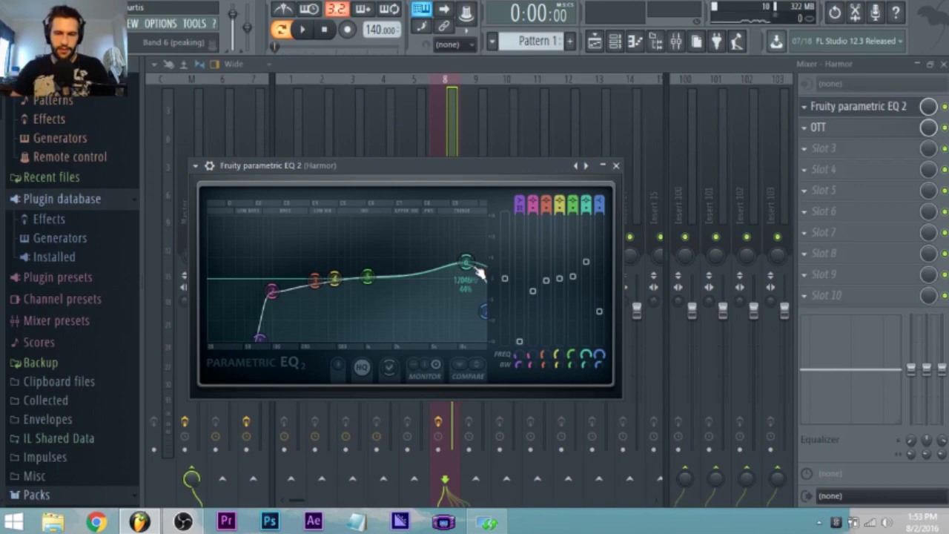
Step: Lower EQ bands 3 and 5 to cut the mids, and shift bands 1, 2 and 4 lower in frequency while auditioning
{"action": "left_click_drag", "start_coordinate": [367, 277], "coordinate": [364, 287]}
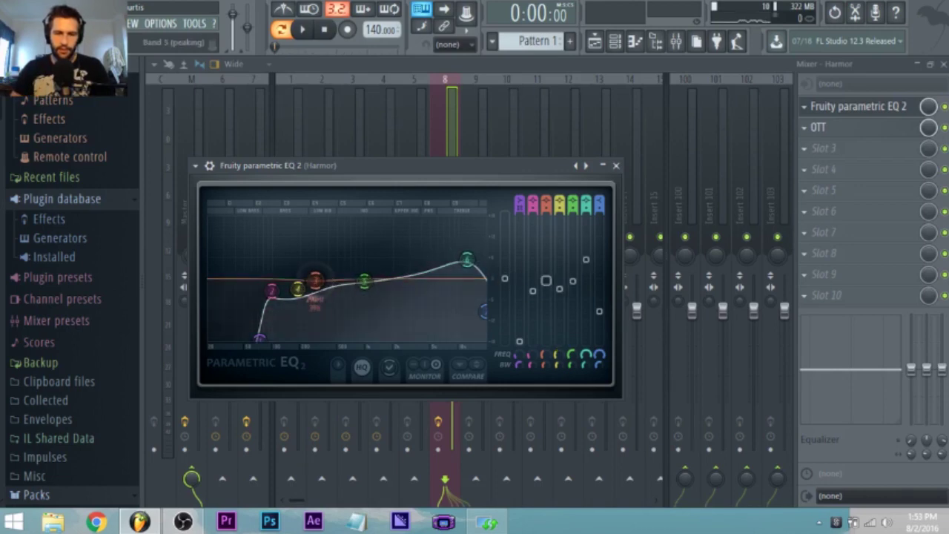
{"action": "mouse_move", "coordinate": [364, 281]}
{"action": "left_mouse_down"}
{"action": "mouse_move", "coordinate": [354, 255]}
{"action": "mouse_move", "coordinate": [376, 256]}
{"action": "mouse_move", "coordinate": [359, 280]}
{"action": "left_mouse_up"}
{"action": "key", "text": "space"}
{"action": "left_click_drag", "start_coordinate": [299, 286], "coordinate": [266, 286]}
{"action": "left_click_drag", "start_coordinate": [262, 338], "coordinate": [257, 339]}
{"action": "left_click_drag", "start_coordinate": [264, 283], "coordinate": [263, 288]}
{"action": "left_click_drag", "start_coordinate": [367, 298], "coordinate": [335, 296]}
{"action": "key", "text": "space"}
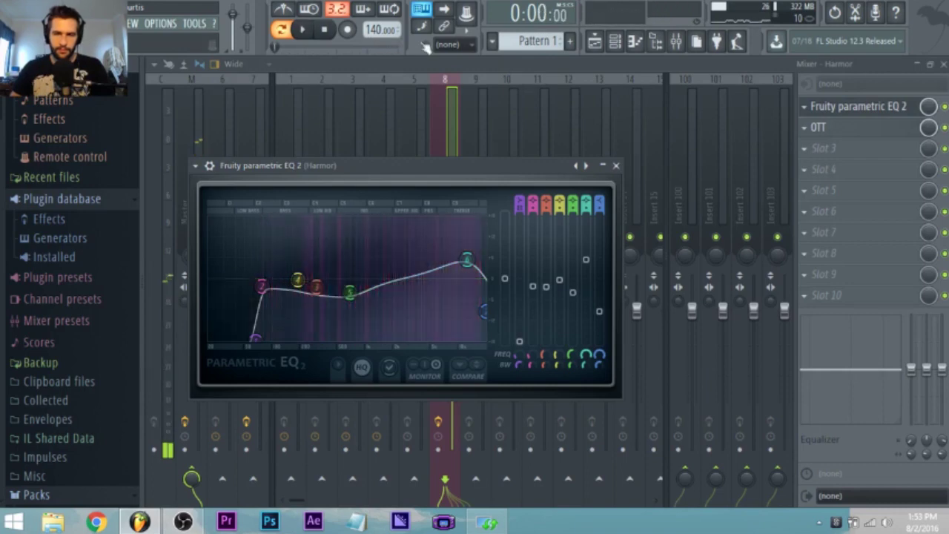
Step: Add a Sytrus channel to the project and load its Default preset
{"action": "left_click", "coordinate": [615, 41]}
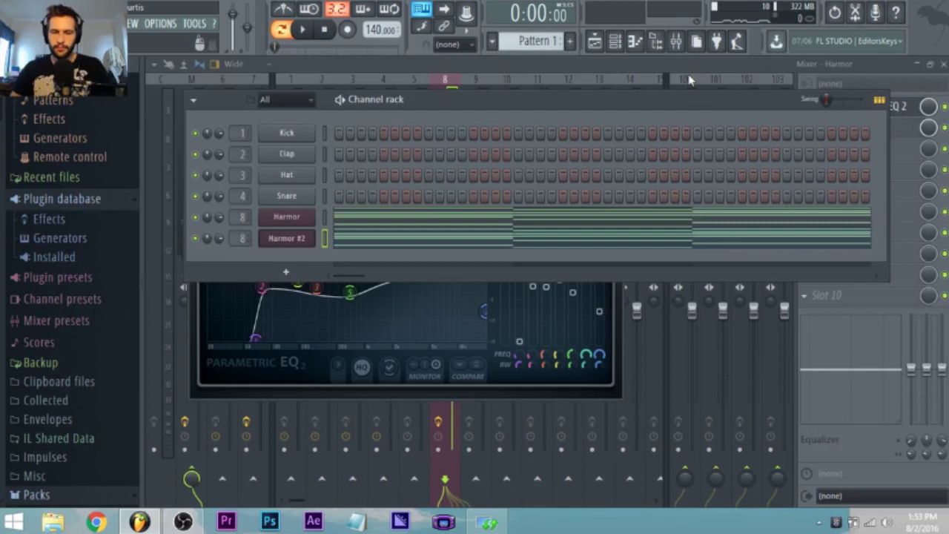
{"action": "left_click", "coordinate": [65, 24]}
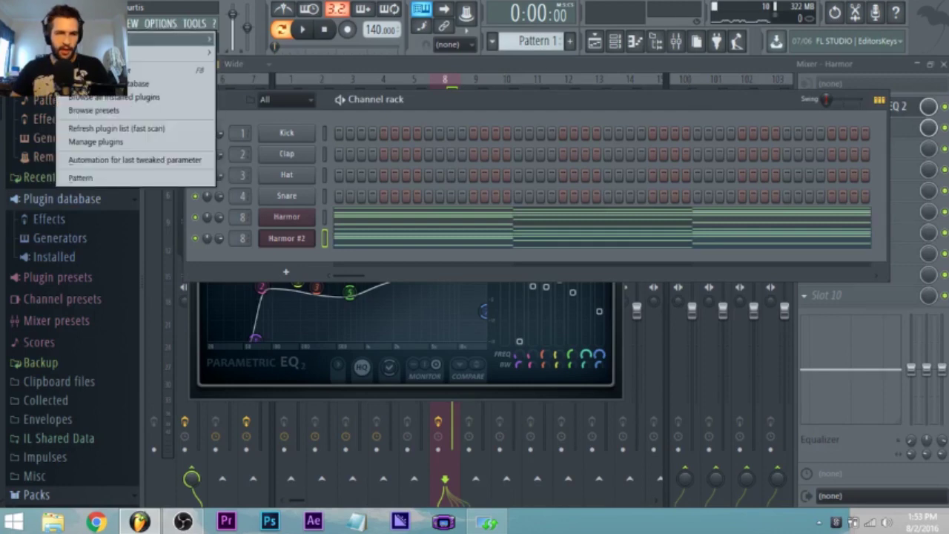
{"action": "mouse_move", "coordinate": [82, 40]}
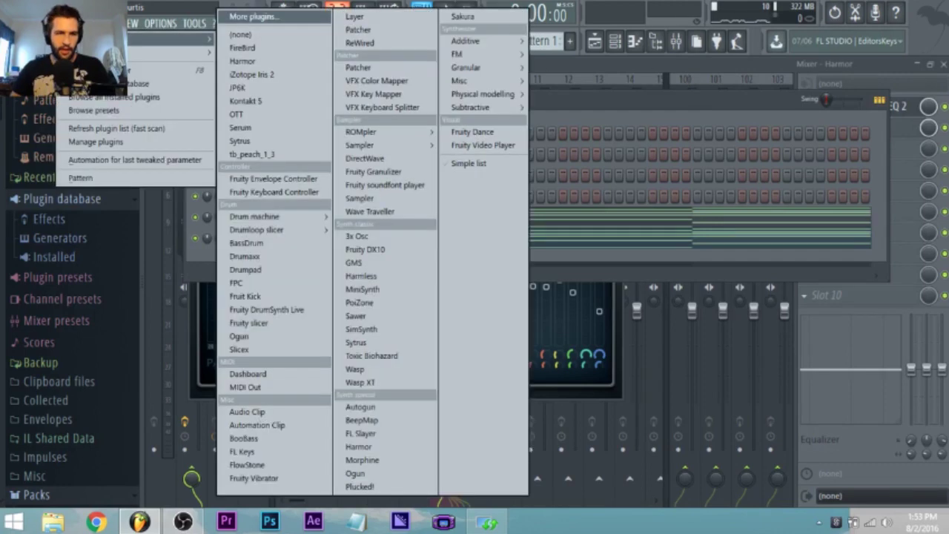
{"action": "left_click", "coordinate": [273, 145]}
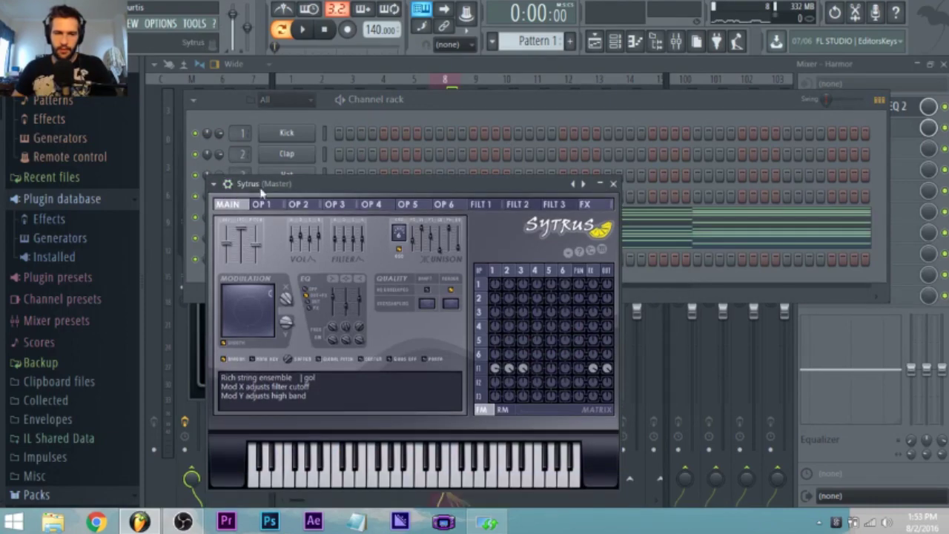
{"action": "right_click", "coordinate": [578, 184]}
{"action": "left_click", "coordinate": [44, 21]}
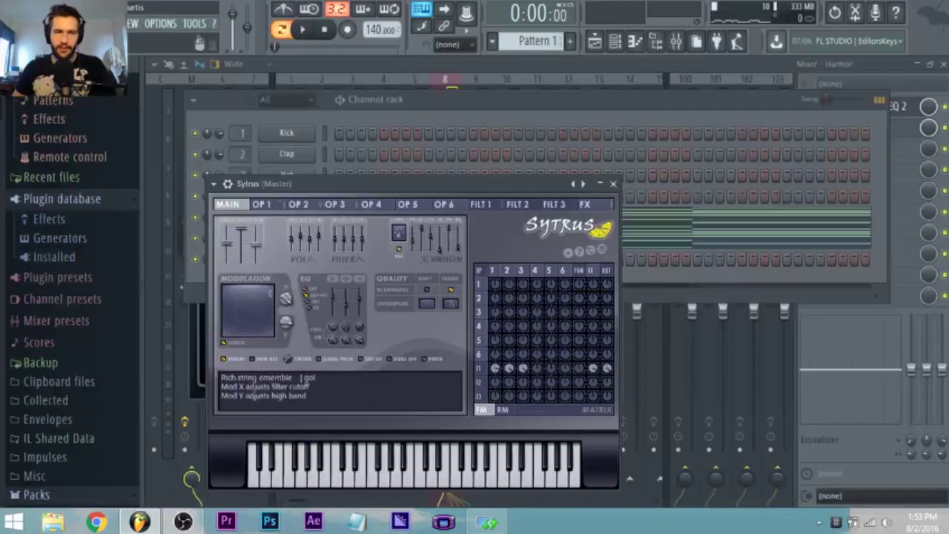
{"action": "left_click", "coordinate": [516, 107]}
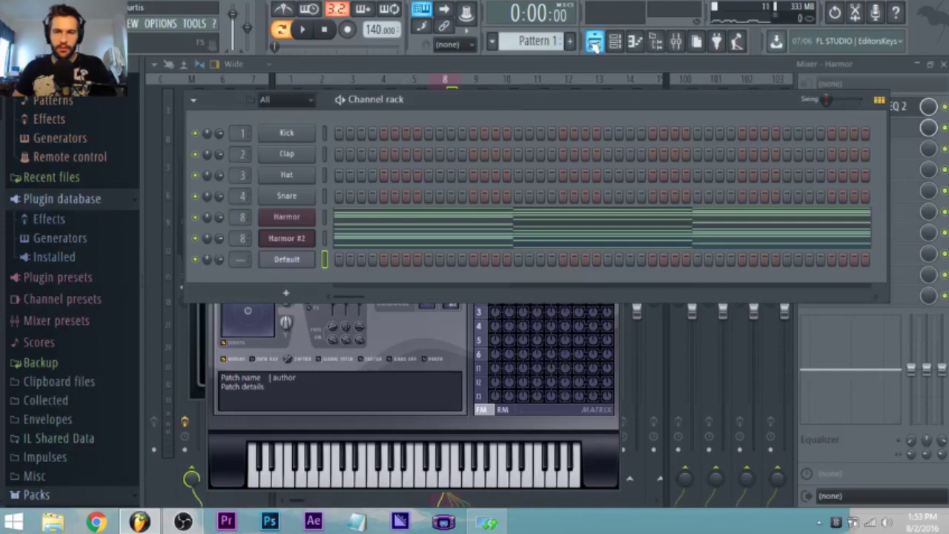
Step: Clear the channel rack and Sytrus windows from the playlist, and place a Pattern 1 clip at the start of Track 1
{"action": "left_click", "coordinate": [614, 41]}
{"action": "left_click", "coordinate": [615, 44]}
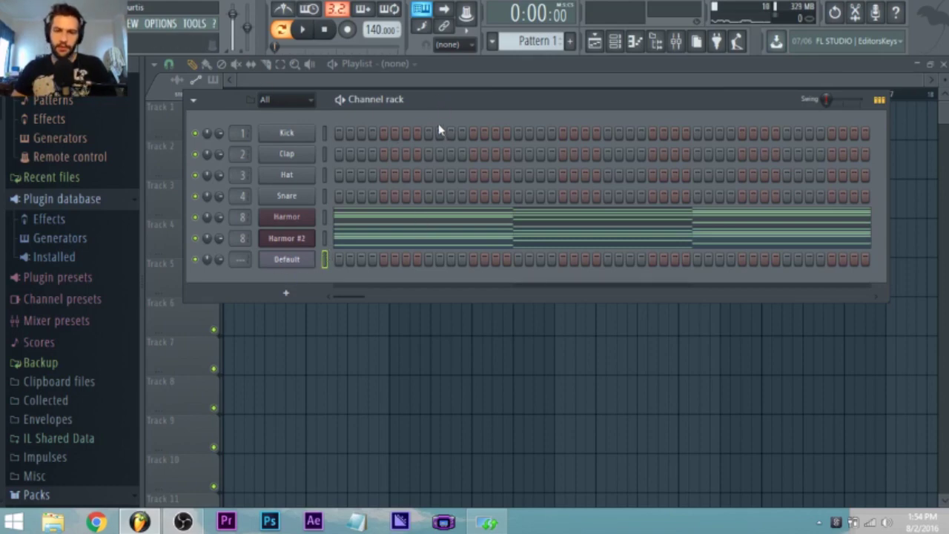
{"action": "left_click", "coordinate": [307, 263]}
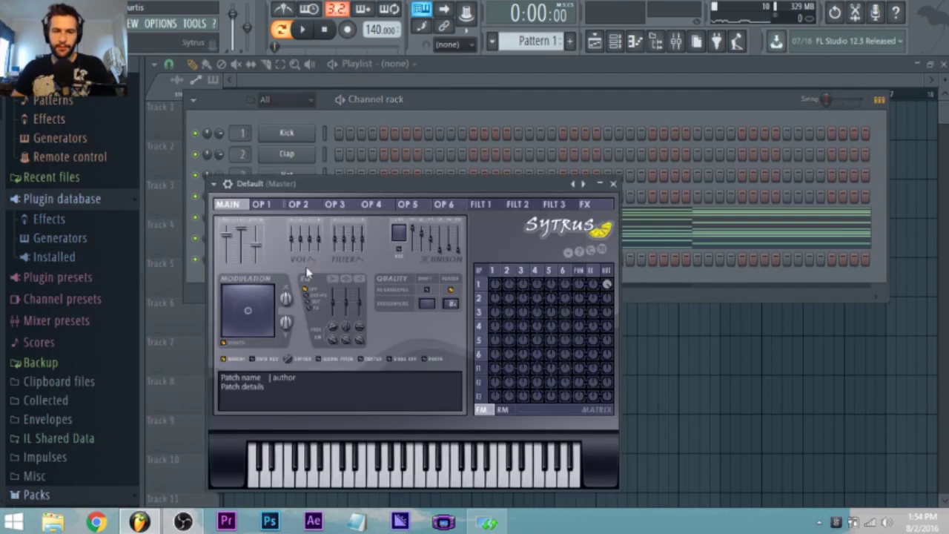
{"action": "left_click", "coordinate": [543, 103]}
{"action": "left_click", "coordinate": [557, 70]}
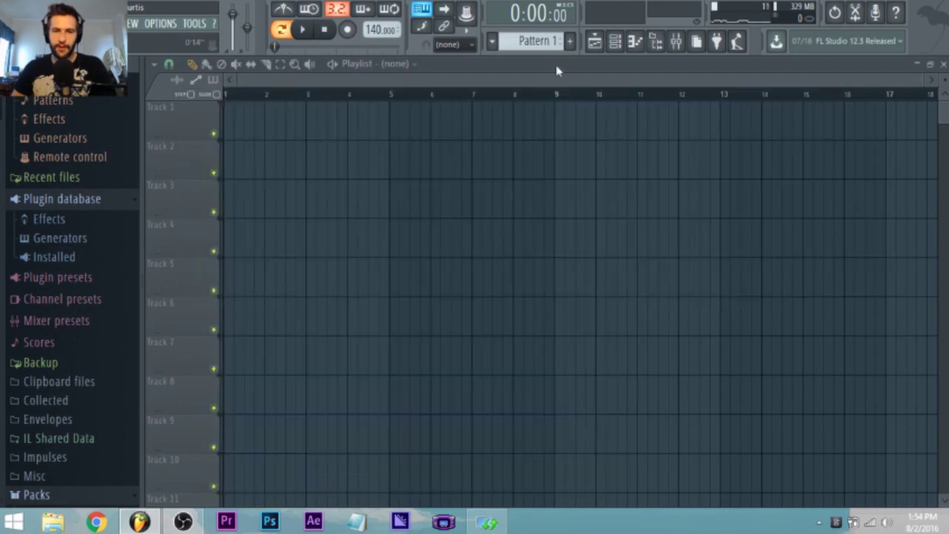
{"action": "left_click", "coordinate": [254, 124]}
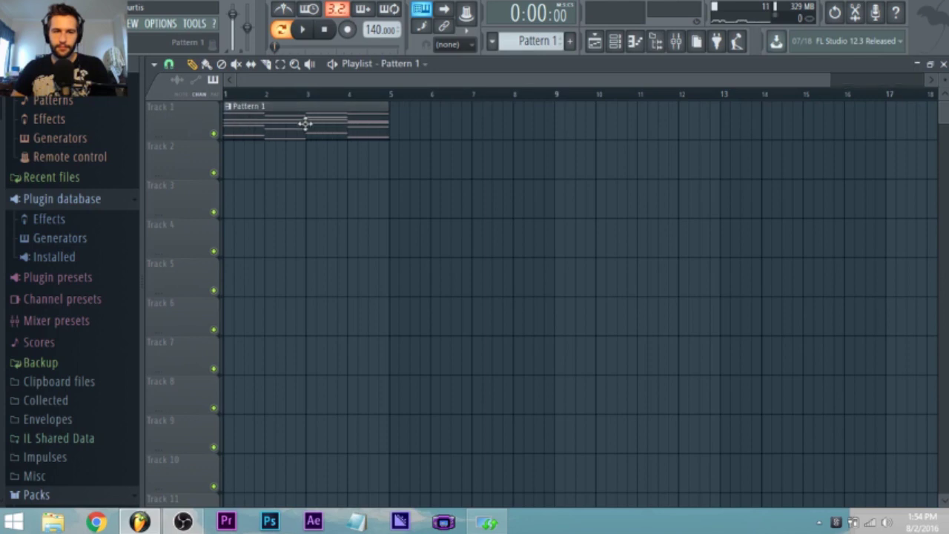
Step: Rename Pattern 1 as "chords" and delete the extra clip placed on Track 2
{"action": "left_click", "coordinate": [229, 108]}
{"action": "left_click", "coordinate": [289, 182]}
{"action": "type", "text": "chords"}
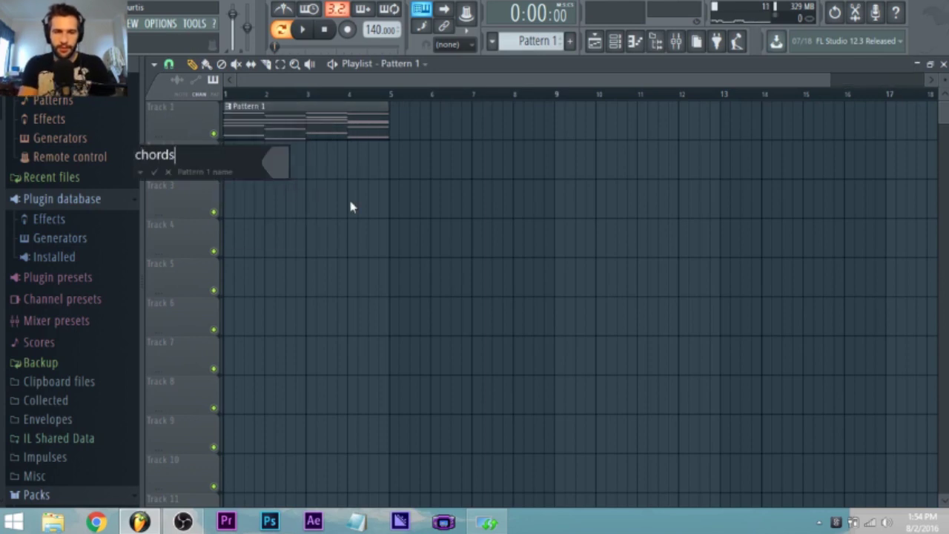
{"action": "key", "text": "Return"}
{"action": "left_click_drag", "start_coordinate": [298, 175], "coordinate": [252, 171]}
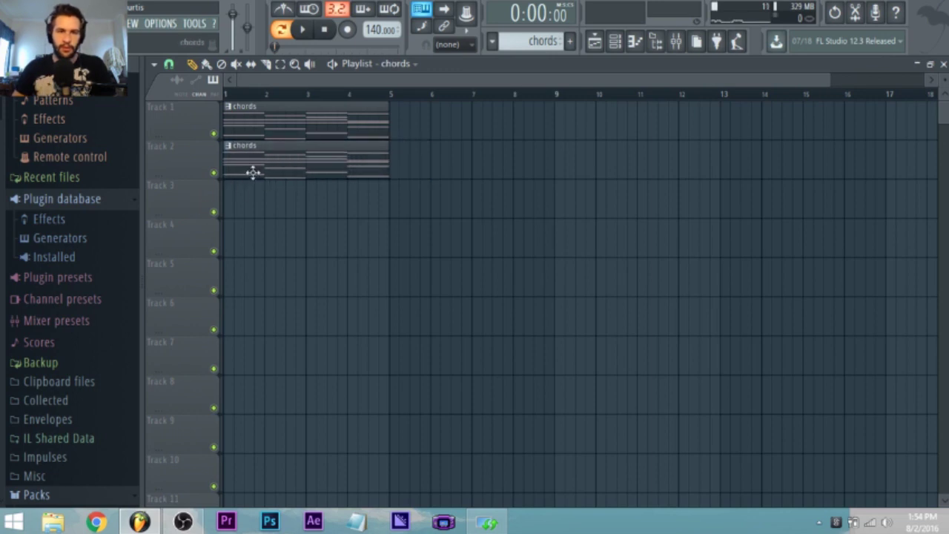
{"action": "right_click", "coordinate": [252, 171]}
Step: Insert a new pattern named "bass" and place its clip at the start of Track 2
{"action": "left_click", "coordinate": [550, 46]}
{"action": "left_click", "coordinate": [652, 128]}
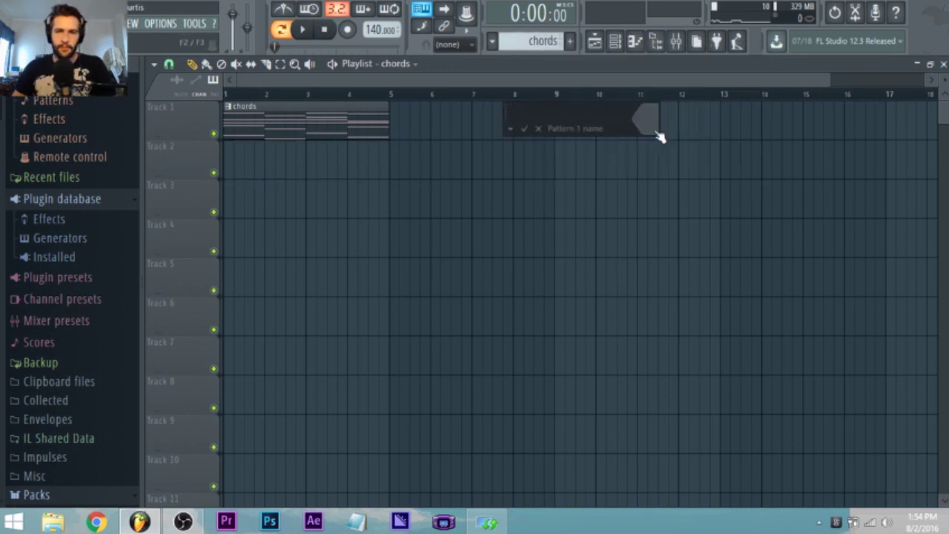
{"action": "type", "text": "bas"}
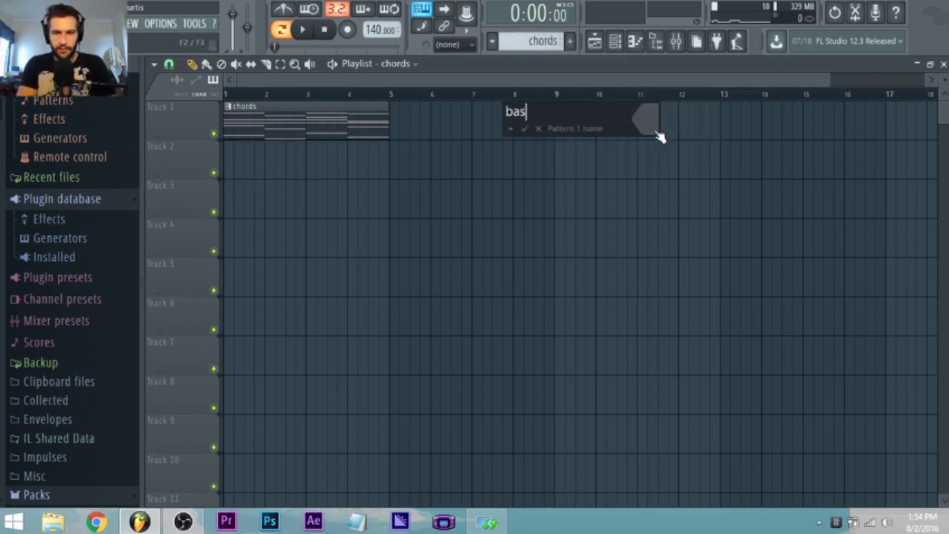
{"action": "type", "text": "s"}
{"action": "key", "text": "Return"}
{"action": "left_click", "coordinate": [233, 159]}
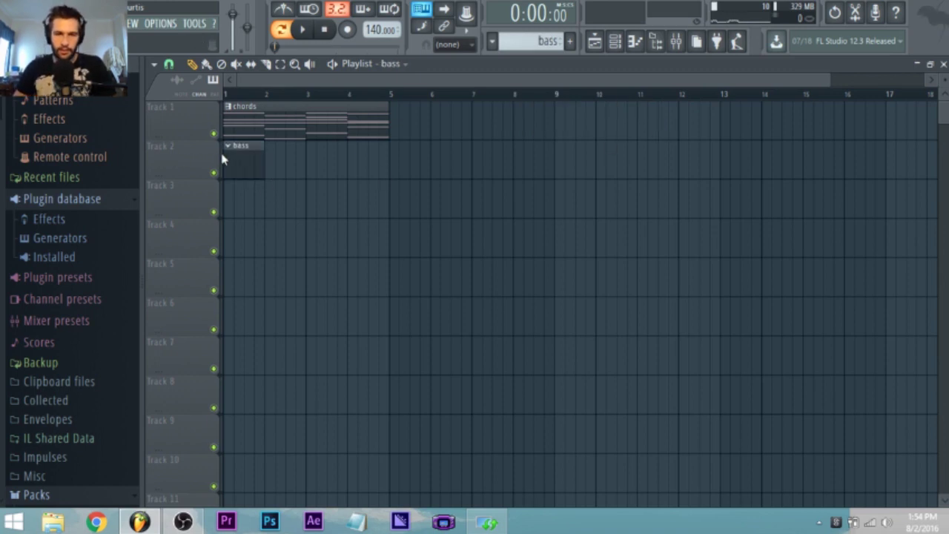
Step: Insert another pattern named "sub" and place its clip at the start of Track 3
{"action": "left_click", "coordinate": [548, 41]}
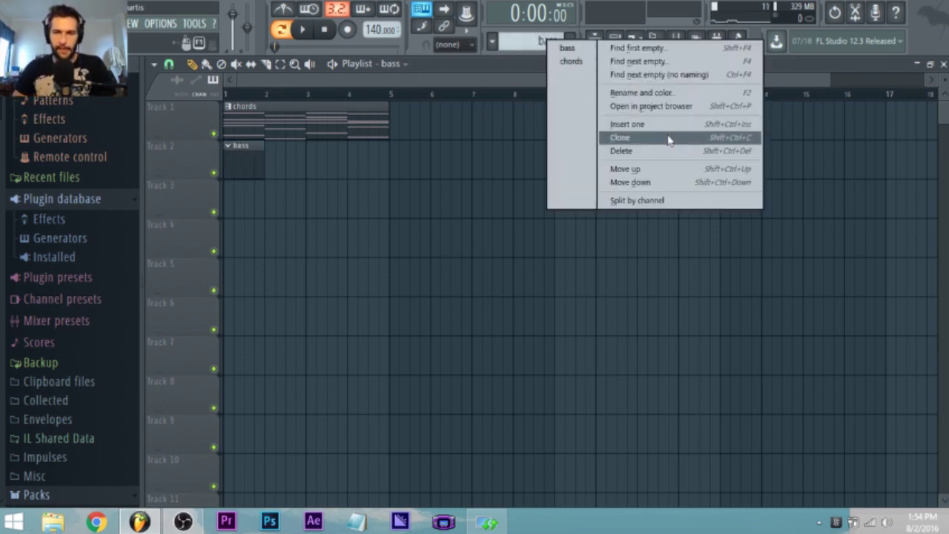
{"action": "left_click", "coordinate": [662, 126]}
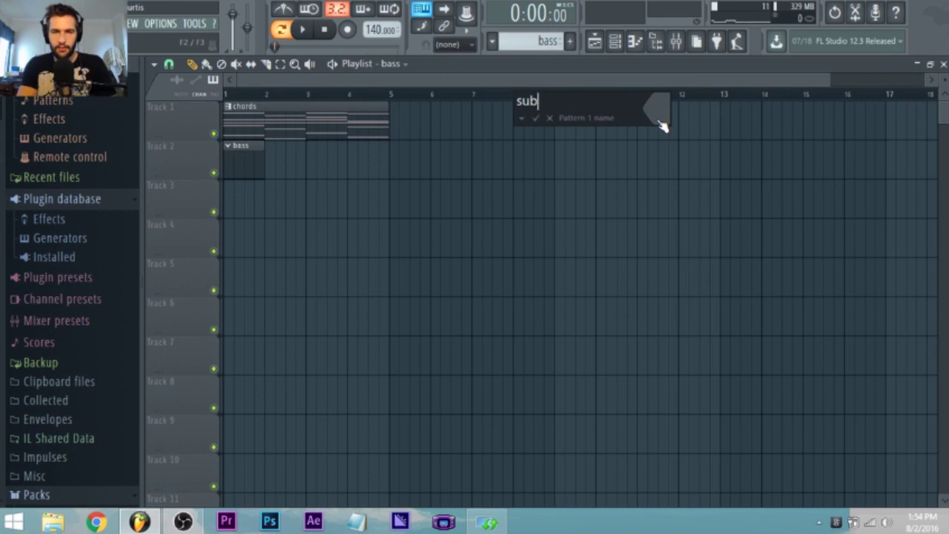
{"action": "key", "text": "Return"}
{"action": "left_click", "coordinate": [233, 202]}
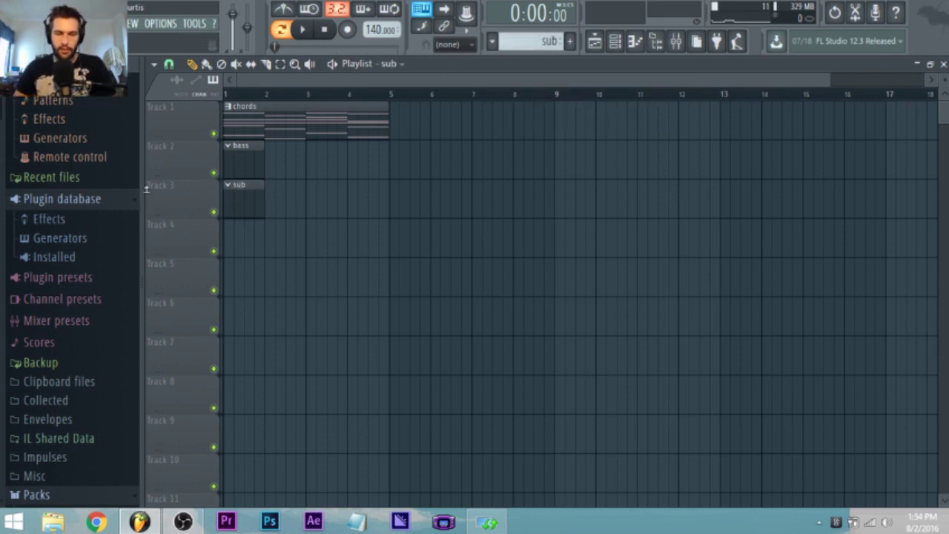
Step: Select the chords, bass and sub clips and move them down together so they start on Track 3
{"action": "left_click_drag", "start_coordinate": [391, 232], "coordinate": [248, 154]}
{"action": "right_click", "coordinate": [400, 248]}
{"action": "left_click_drag", "start_coordinate": [433, 251], "coordinate": [178, 110]}
{"action": "left_click_drag", "start_coordinate": [265, 121], "coordinate": [249, 200]}
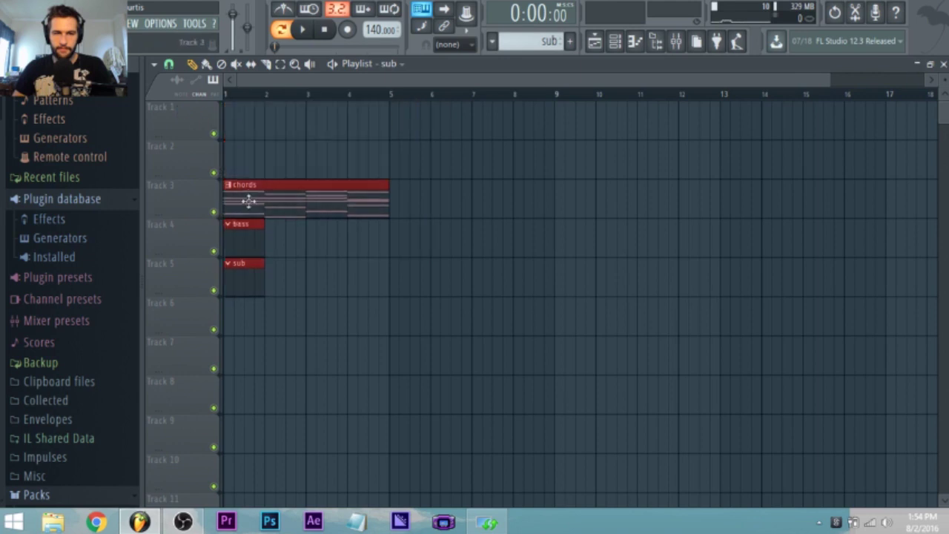
Step: Insert a new pattern named "lead" and place its clip at the start of Track 2
{"action": "left_click", "coordinate": [311, 240]}
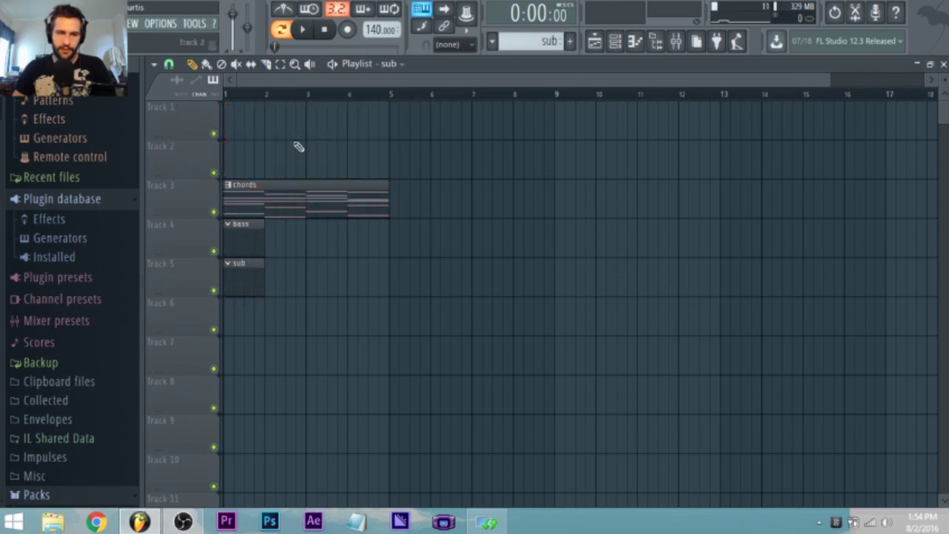
{"action": "left_click", "coordinate": [545, 40]}
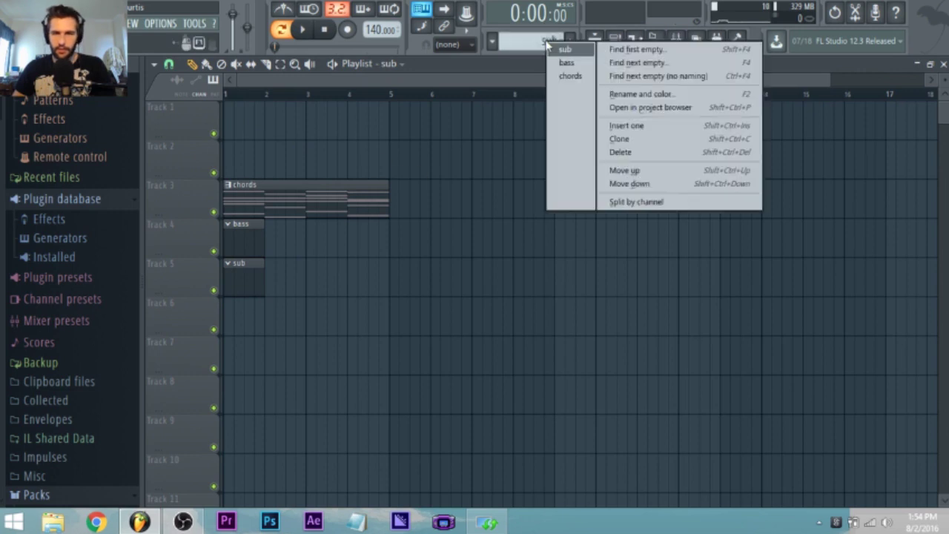
{"action": "left_click", "coordinate": [650, 125]}
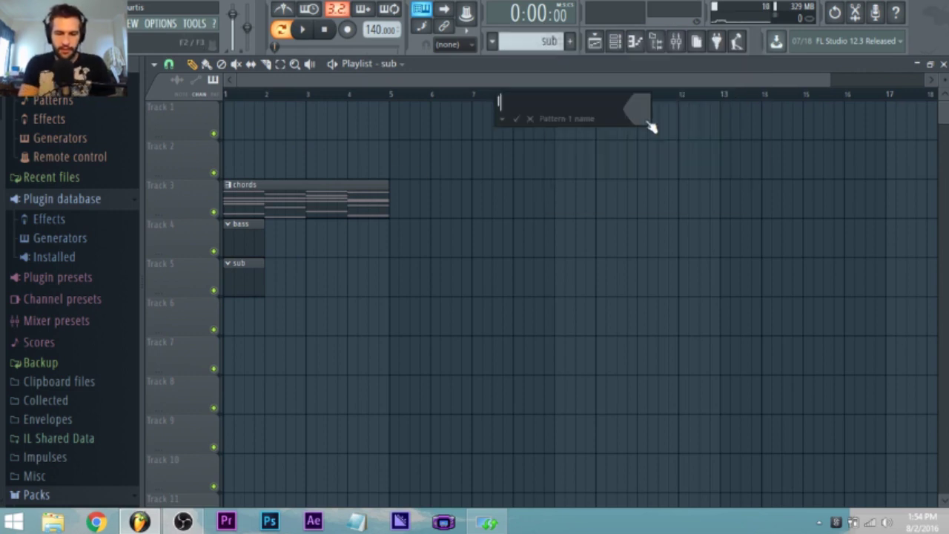
{"action": "key", "text": "Return"}
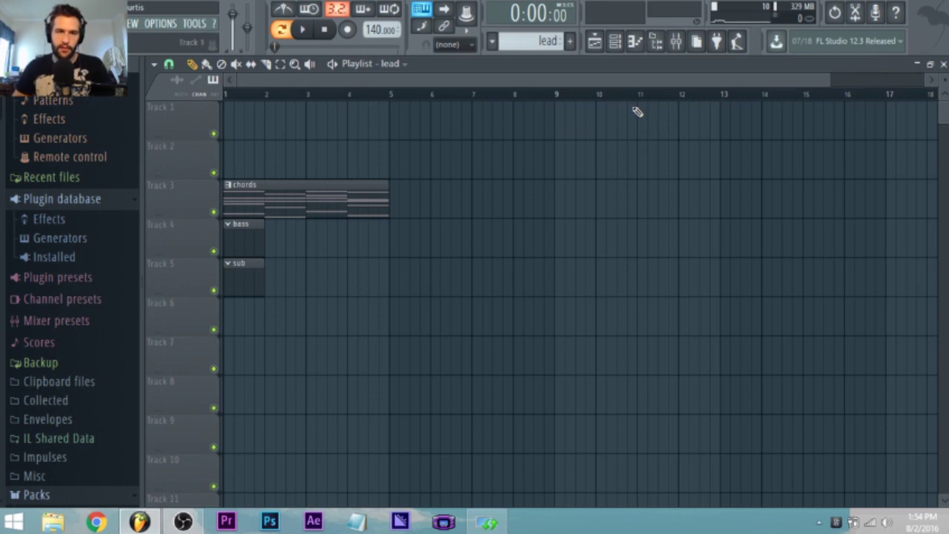
{"action": "left_click", "coordinate": [244, 167]}
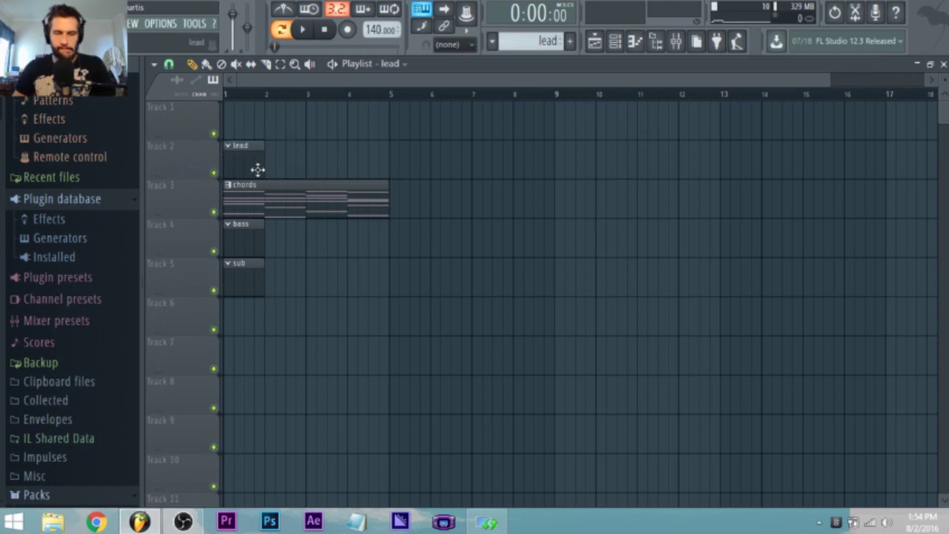
Step: Select the chords, bass and sub clips and move them down one track so they start on Track 4
{"action": "left_click_drag", "start_coordinate": [365, 302], "coordinate": [183, 210]}
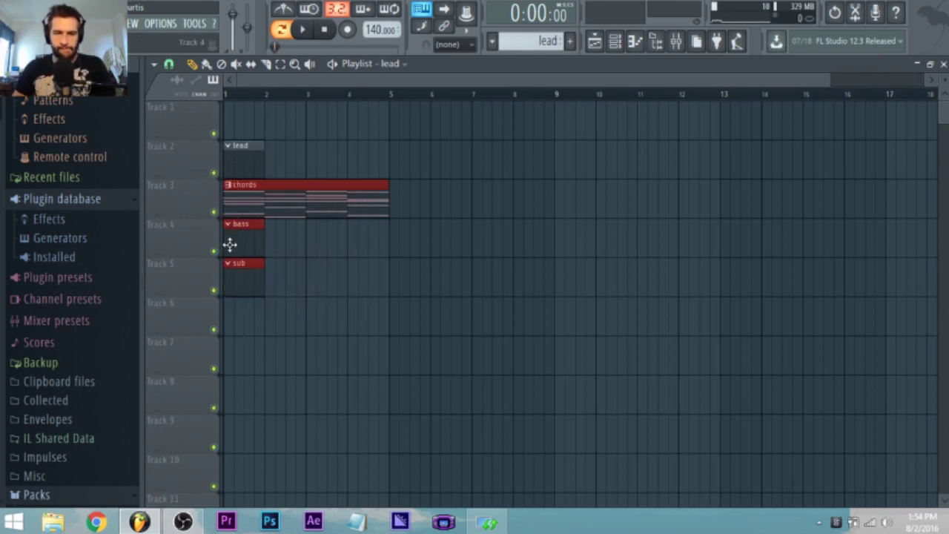
{"action": "left_click_drag", "start_coordinate": [229, 245], "coordinate": [230, 261]}
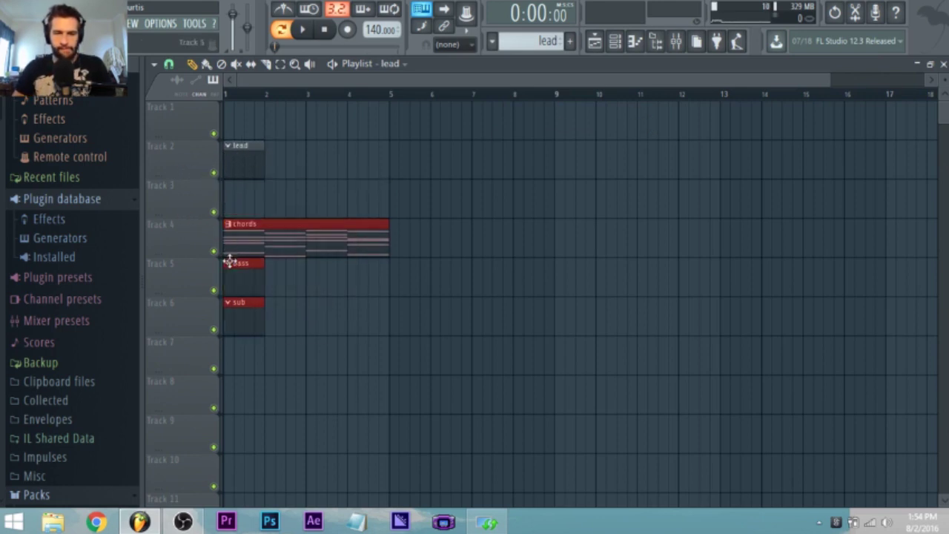
{"action": "left_click", "coordinate": [309, 188]}
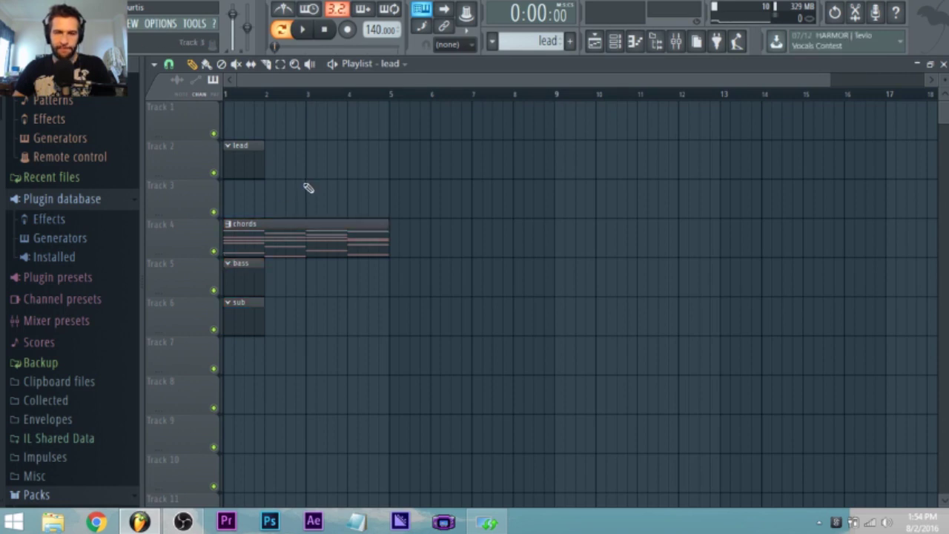
Step: Insert a new pattern named "arp" and place its clip at the start of Track 3
{"action": "left_click", "coordinate": [519, 42]}
{"action": "left_click", "coordinate": [623, 127]}
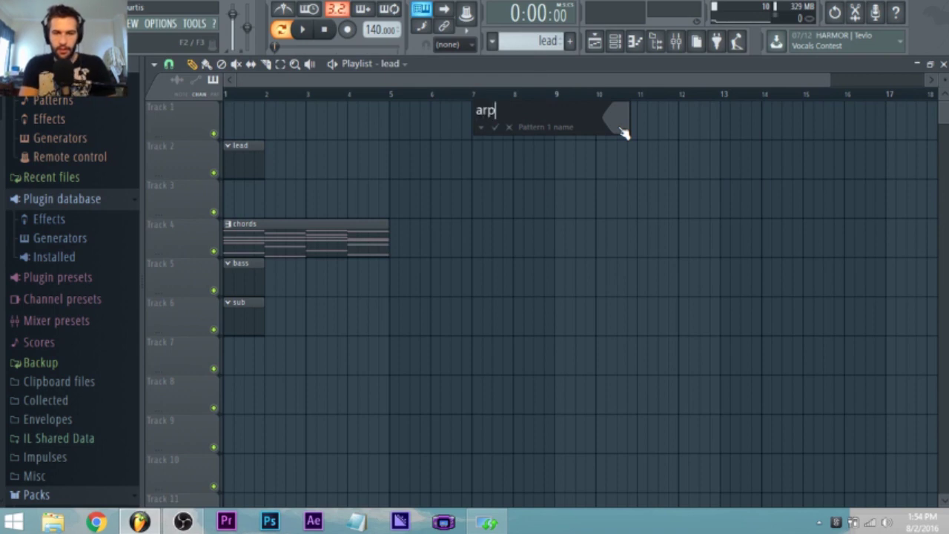
{"action": "key", "text": "Return"}
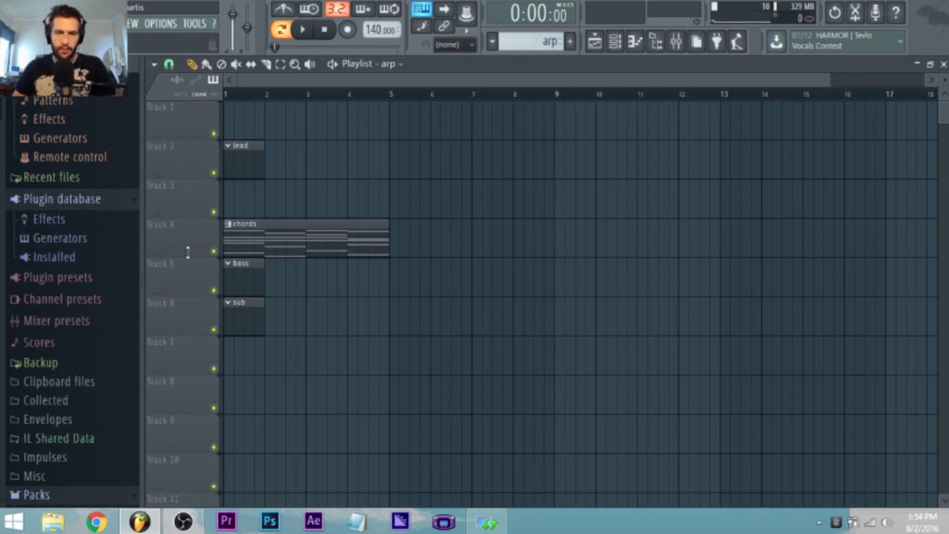
{"action": "left_click_drag", "start_coordinate": [290, 199], "coordinate": [212, 205]}
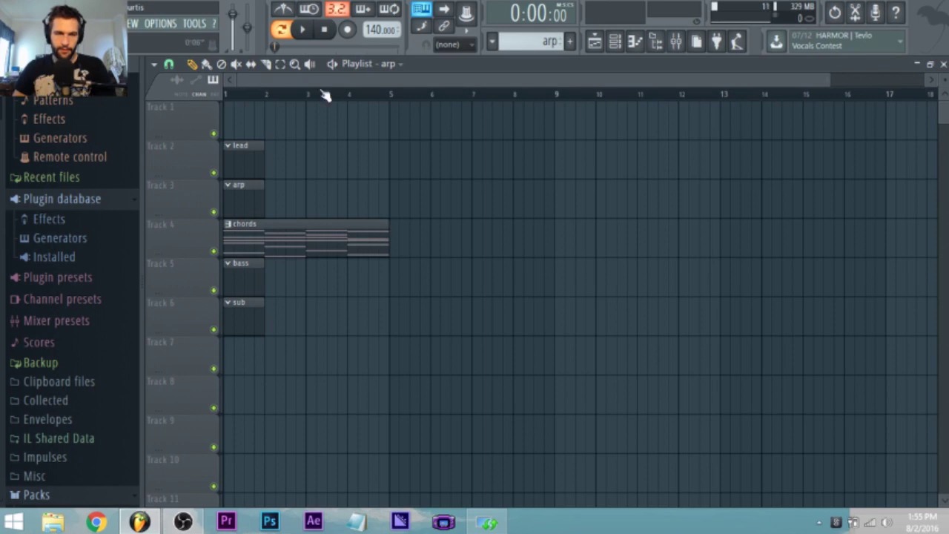
{"action": "scroll", "coordinate": [271, 436], "scroll_direction": "up", "scroll_amount": 3}
{"action": "scroll", "coordinate": [274, 434], "scroll_direction": "down", "scroll_amount": 3}
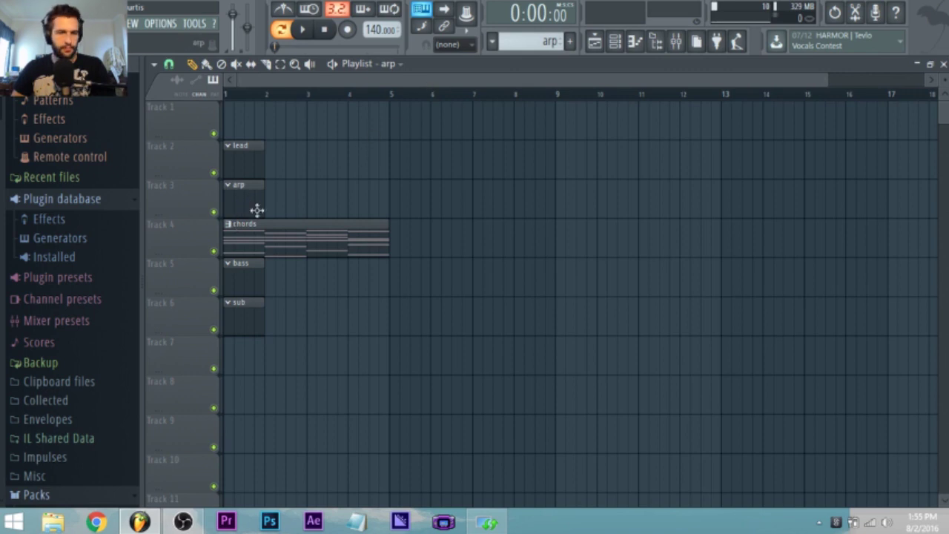
Step: Open the Default Sytrus channel from the bass pattern and look through its preset list without loading one
{"action": "double_click", "coordinate": [234, 265]}
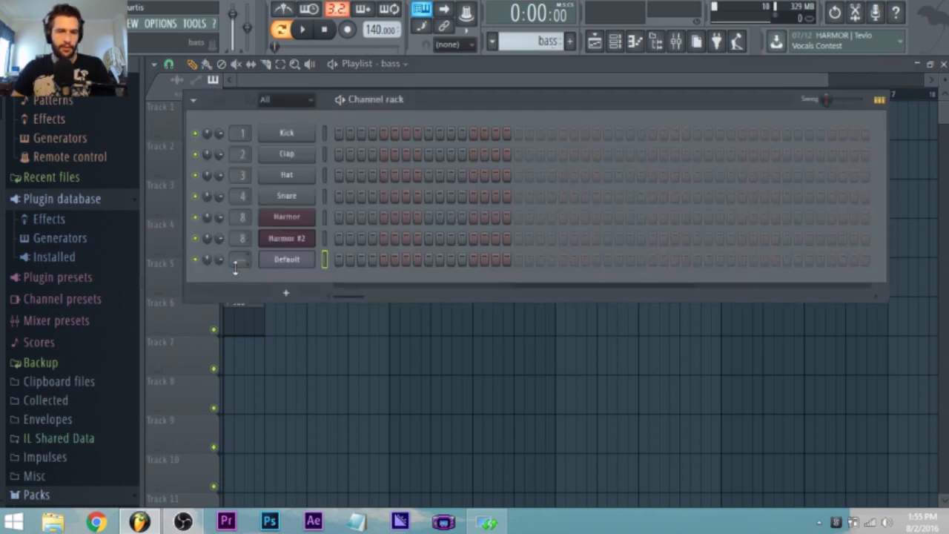
{"action": "left_click", "coordinate": [307, 259]}
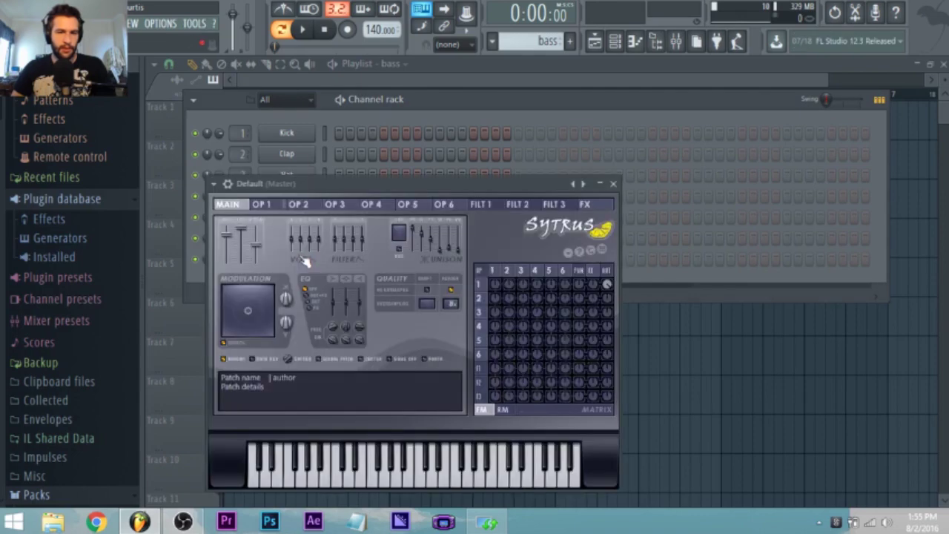
{"action": "right_click", "coordinate": [583, 184]}
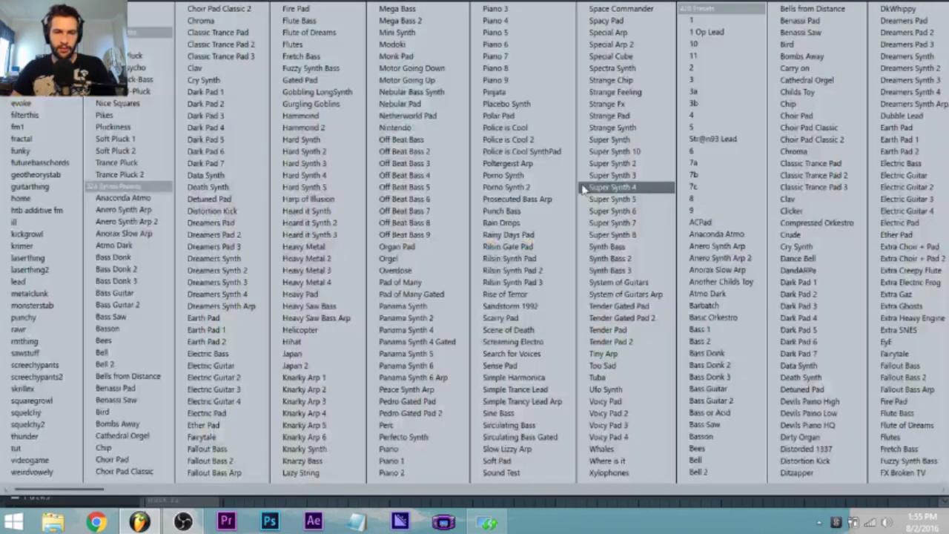
{"action": "left_click", "coordinate": [152, 521]}
{"action": "left_click", "coordinate": [152, 521]}
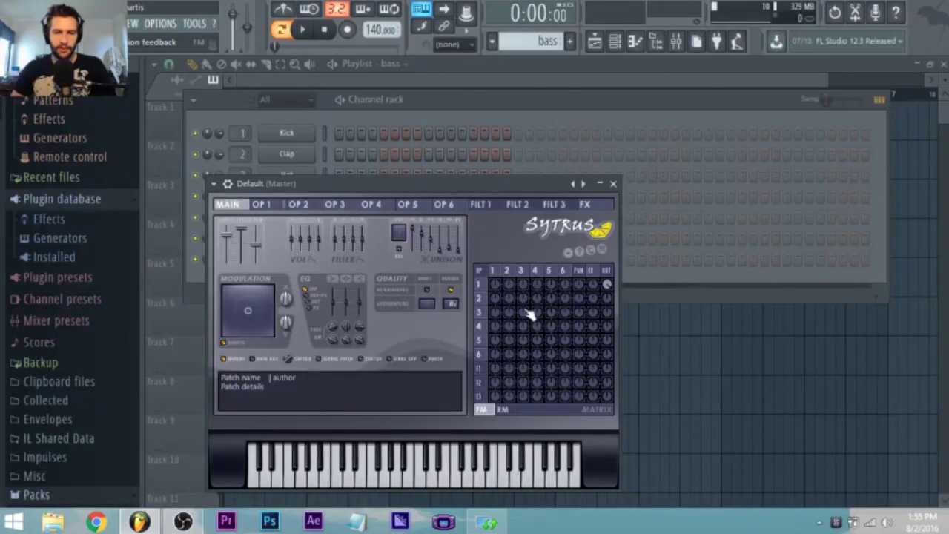
{"action": "left_click", "coordinate": [482, 104]}
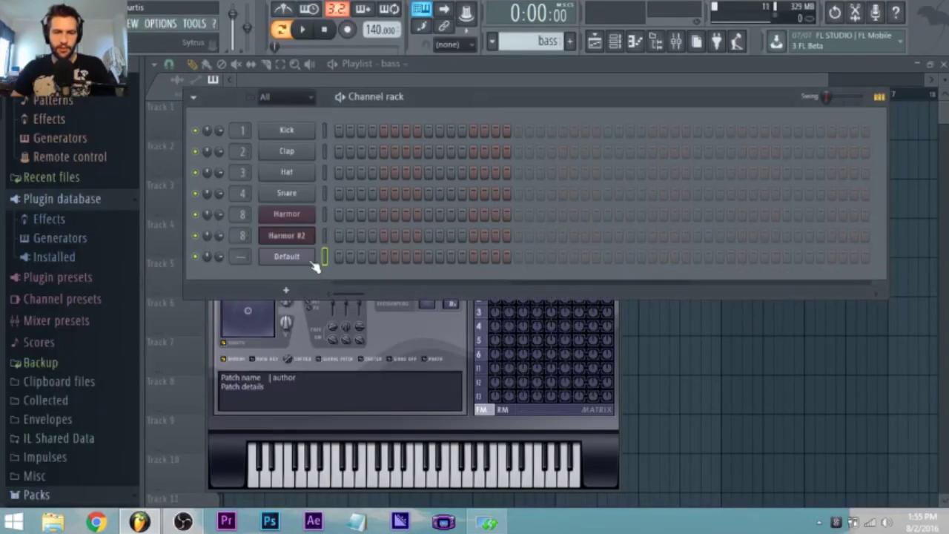
{"action": "left_click_drag", "start_coordinate": [497, 97], "coordinate": [792, 104]}
{"action": "left_click", "coordinate": [475, 80]}
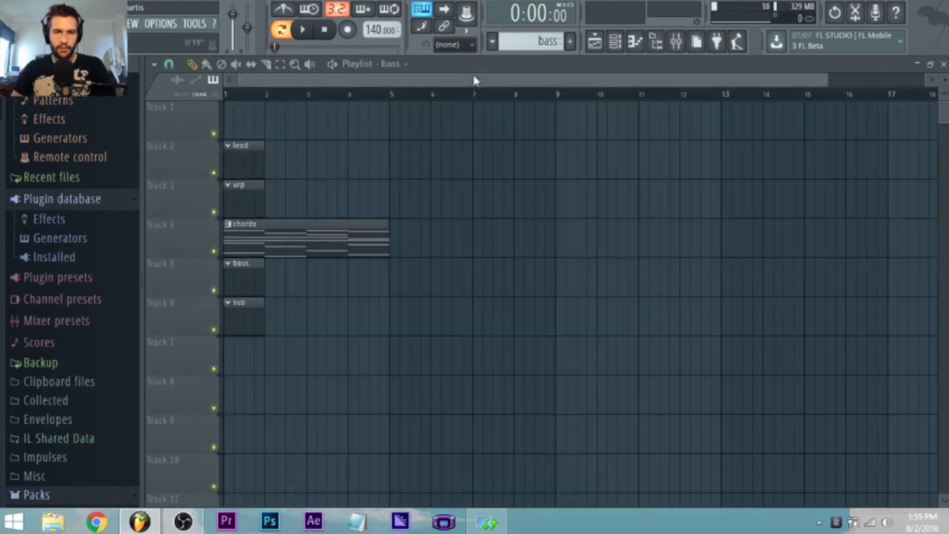
Step: Open the Default channel's piano roll in the bass pattern and draw a one-bar A2 note in bar 1
{"action": "double_click", "coordinate": [239, 270]}
{"action": "right_click", "coordinate": [597, 265]}
{"action": "left_click", "coordinate": [642, 262]}
{"action": "left_click_drag", "start_coordinate": [187, 318], "coordinate": [198, 407]}
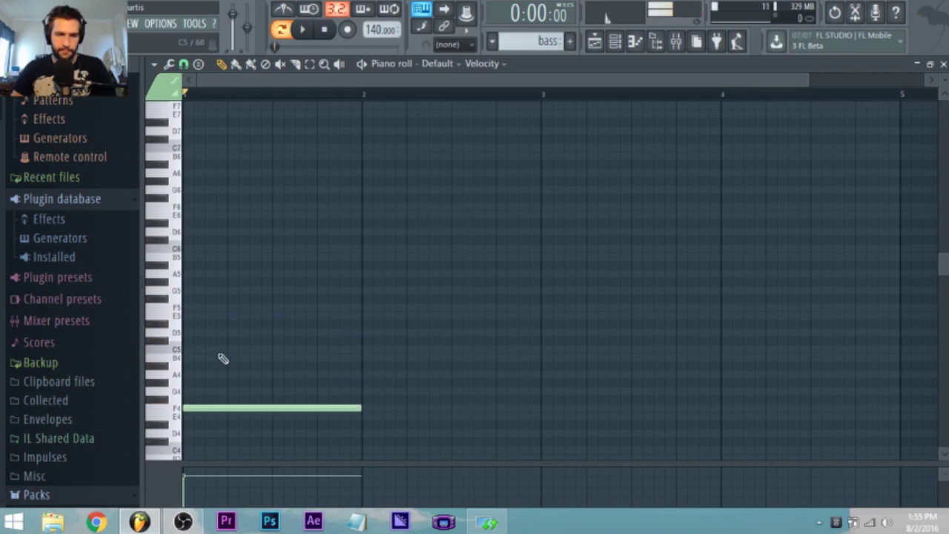
{"action": "right_click", "coordinate": [233, 407]}
{"action": "scroll", "coordinate": [175, 289], "scroll_direction": "down", "scroll_amount": 6}
{"action": "left_click", "coordinate": [175, 359]}
{"action": "scroll", "coordinate": [176, 339], "scroll_direction": "down", "scroll_amount": 4}
{"action": "mouse_move", "coordinate": [175, 369]}
{"action": "left_mouse_down"}
{"action": "mouse_move", "coordinate": [186, 330]}
{"action": "mouse_move", "coordinate": [169, 319]}
{"action": "left_mouse_up"}
{"action": "scroll", "coordinate": [211, 304], "scroll_direction": "down", "scroll_amount": 2}
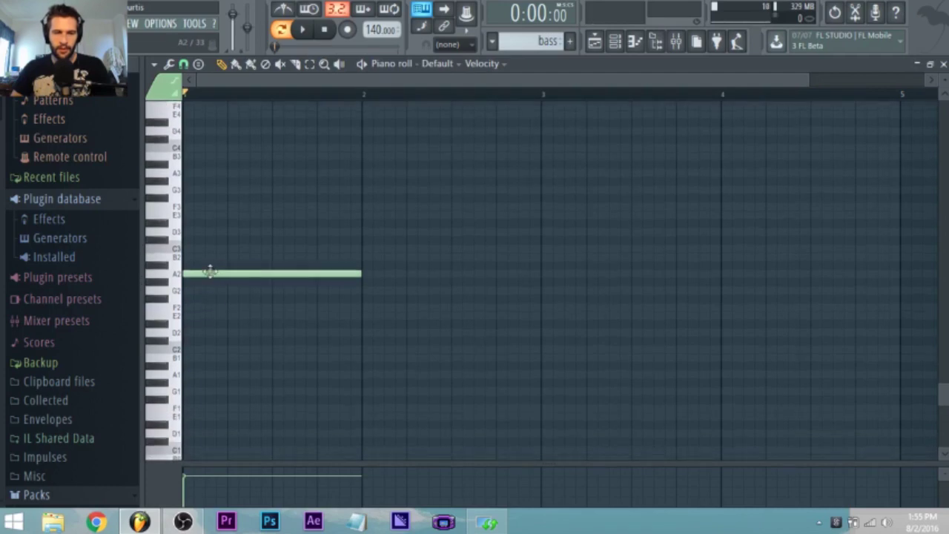
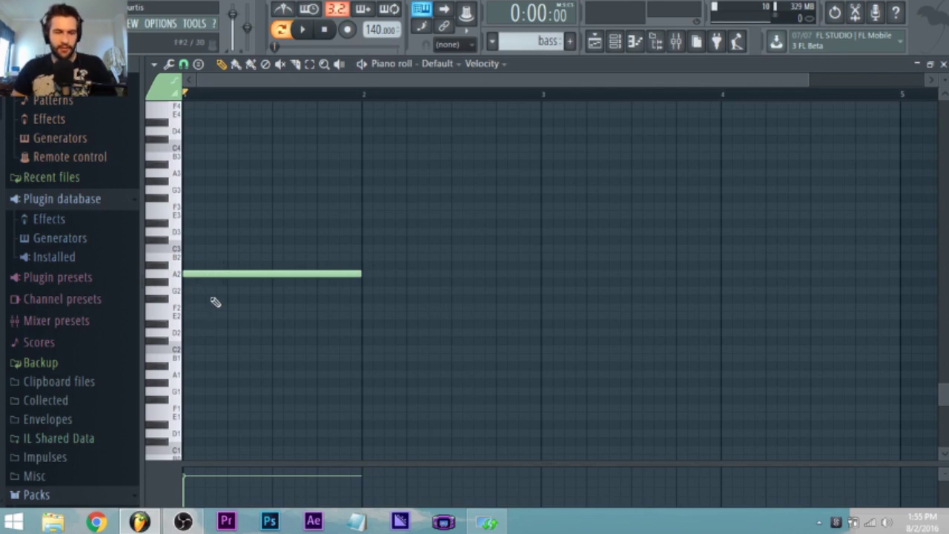
Step: Try a one-bar A3 note an octave above the A2 bass note, and delete it
{"action": "left_click_drag", "start_coordinate": [200, 273], "coordinate": [157, 271]}
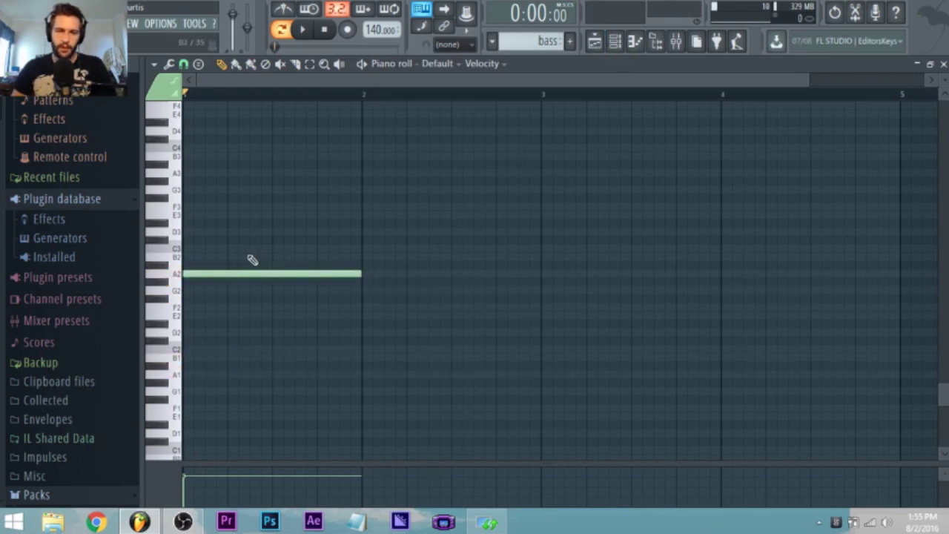
{"action": "mouse_move", "coordinate": [189, 164]}
{"action": "left_mouse_down"}
{"action": "mouse_move", "coordinate": [169, 171]}
{"action": "mouse_move", "coordinate": [178, 175]}
{"action": "left_mouse_up"}
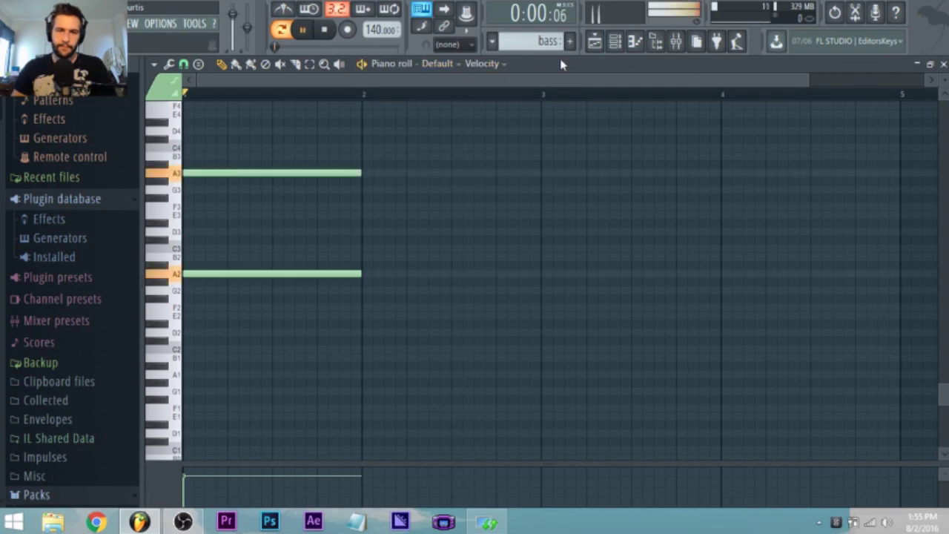
{"action": "right_click", "coordinate": [323, 173]}
Step: Open the chords pattern's Harmor notes and select and copy the lowest note in each of the four bars
{"action": "left_click", "coordinate": [595, 40]}
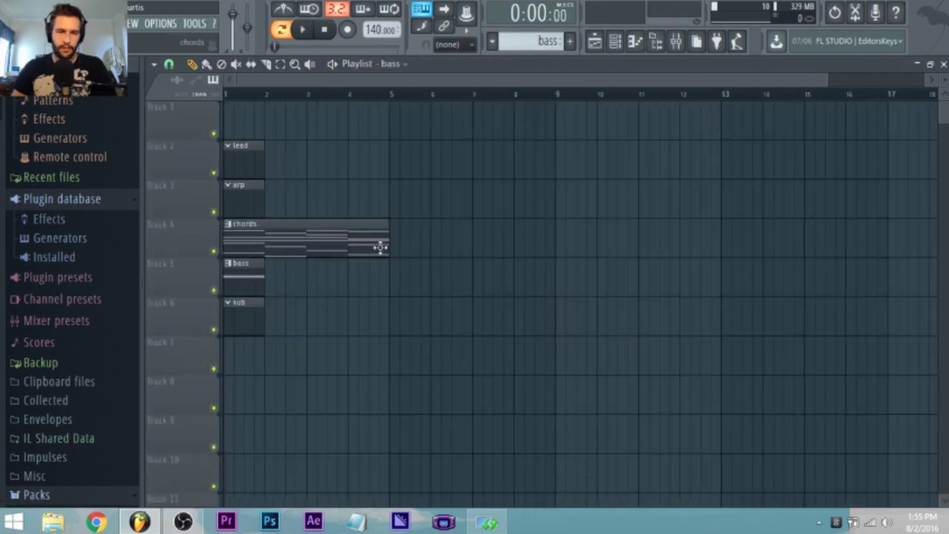
{"action": "double_click", "coordinate": [268, 245]}
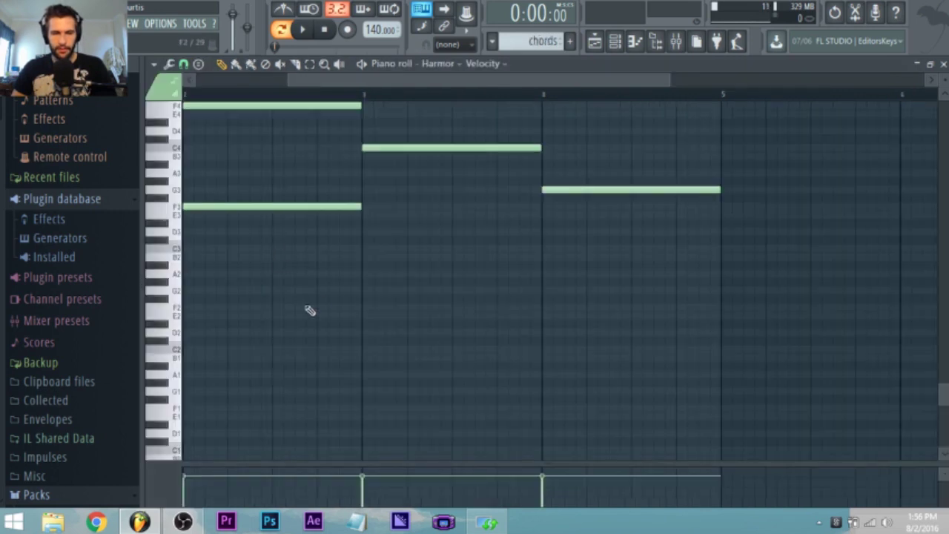
{"action": "left_click_drag", "start_coordinate": [226, 244], "coordinate": [239, 198]}
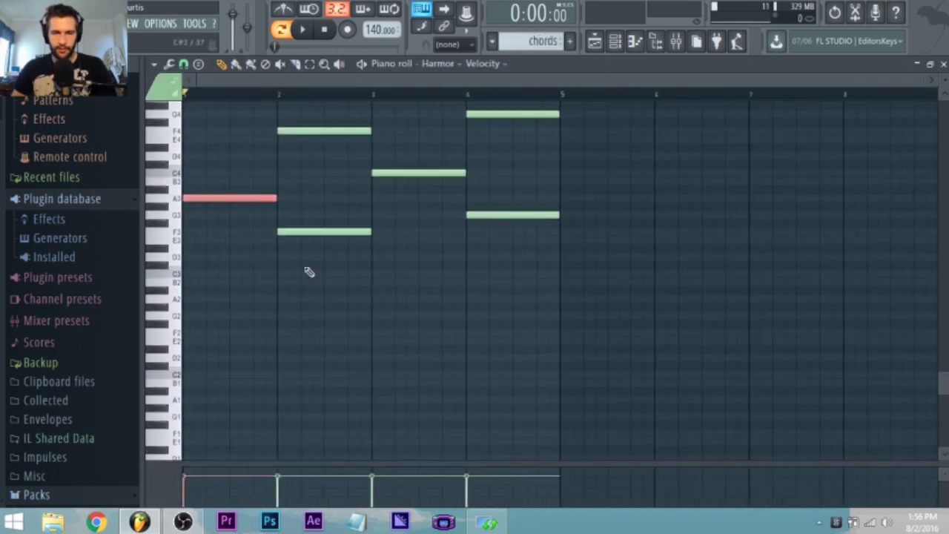
{"action": "left_click_drag", "start_coordinate": [308, 250], "coordinate": [334, 225]}
{"action": "left_click_drag", "start_coordinate": [424, 190], "coordinate": [449, 175]}
{"action": "left_click_drag", "start_coordinate": [504, 243], "coordinate": [525, 201]}
{"action": "left_click", "coordinate": [634, 43]}
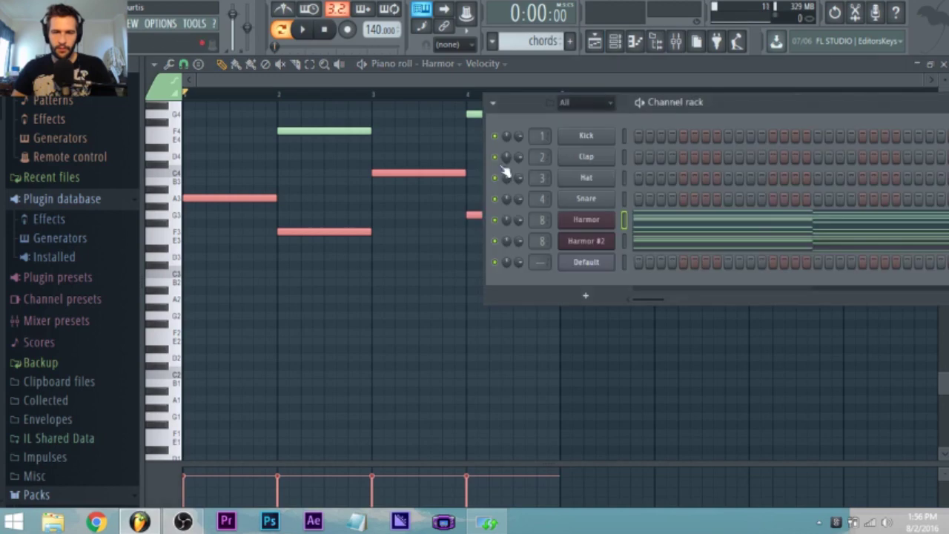
Step: Replace the A2 note in the bass pattern's Default piano roll with the copied four-note line
{"action": "left_click", "coordinate": [599, 42]}
{"action": "double_click", "coordinate": [255, 285]}
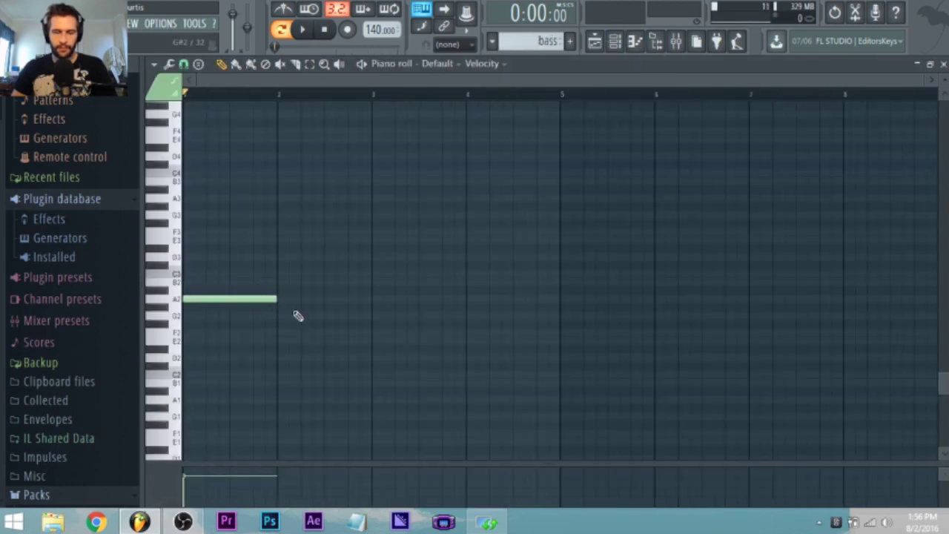
{"action": "left_click", "coordinate": [619, 42]}
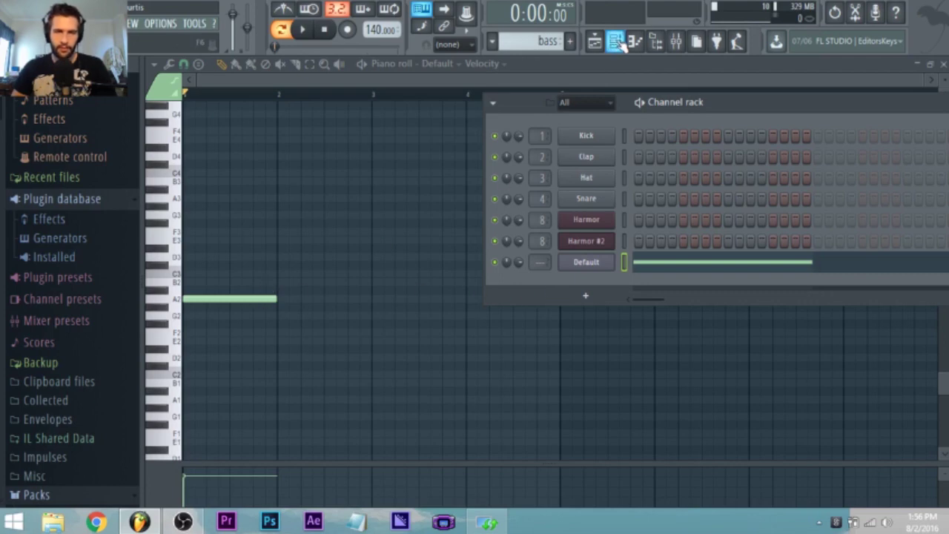
{"action": "left_click", "coordinate": [621, 45]}
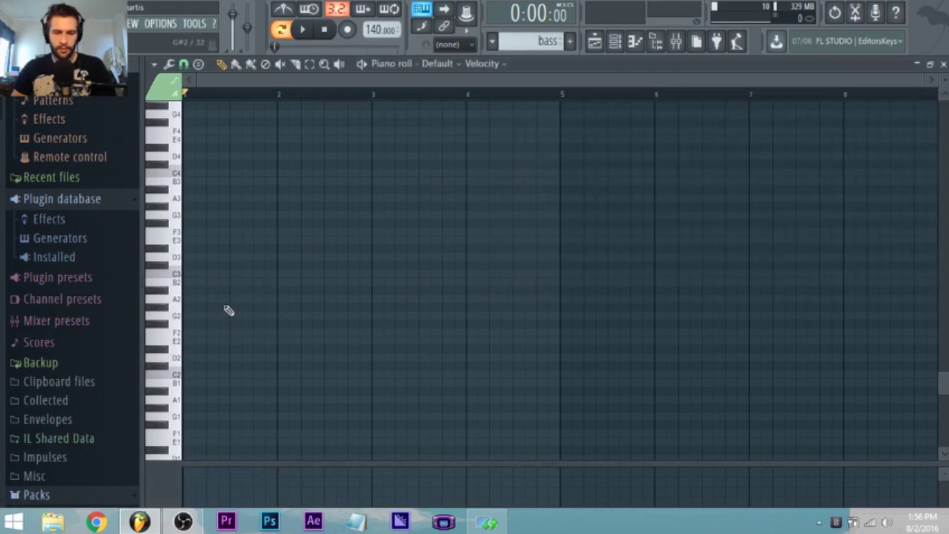
{"action": "scroll", "coordinate": [239, 300], "scroll_direction": "up", "scroll_amount": 6}
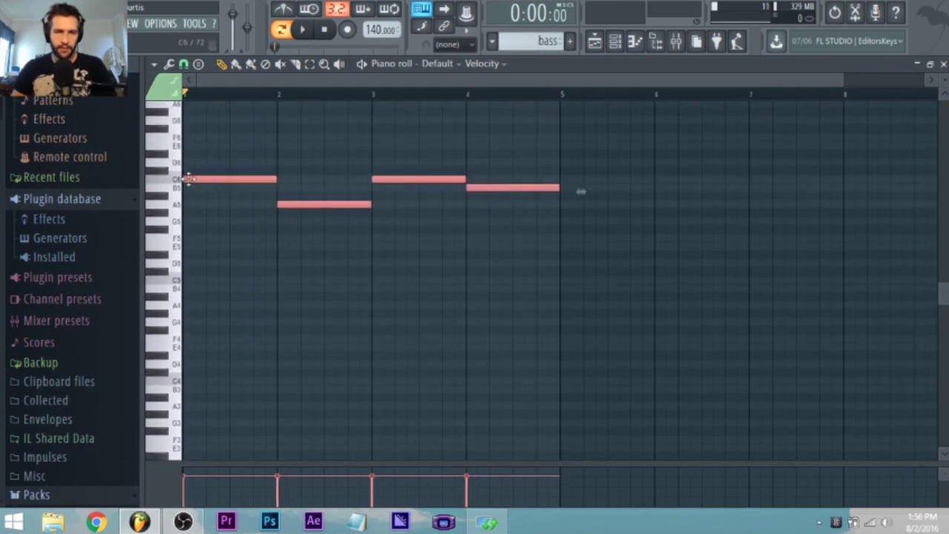
Step: Transpose the four pasted bass notes down so the first one sits on A2, and play them back
{"action": "scroll", "coordinate": [186, 182], "scroll_direction": "up", "scroll_amount": 5}
{"action": "left_click_drag", "start_coordinate": [164, 305], "coordinate": [159, 427]}
{"action": "key", "text": "space"}
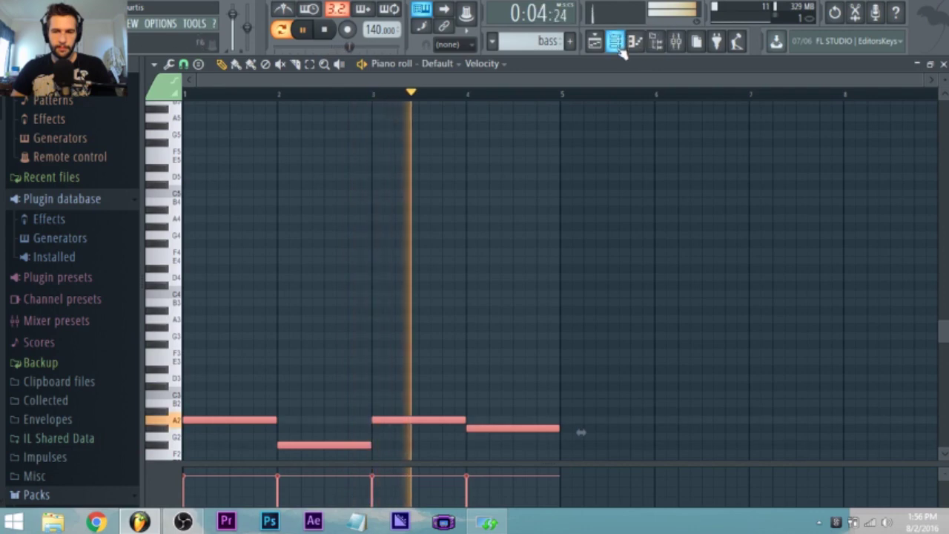
{"action": "key", "text": "space"}
Step: Deselect the bass notes, move the third to C3 and the fourth to F2, and audition the low keys
{"action": "scroll", "coordinate": [426, 275], "scroll_direction": "down", "scroll_amount": 3}
{"action": "key", "text": "ctrl+d"}
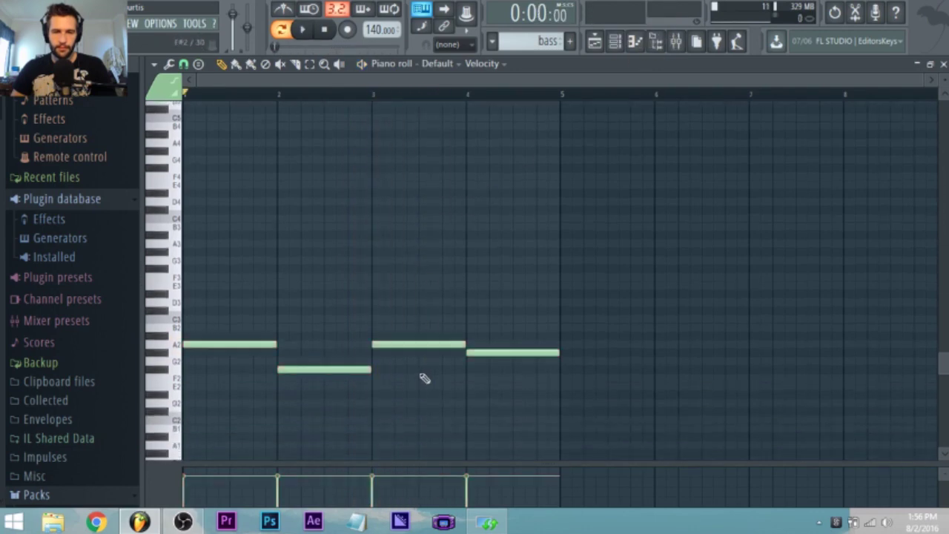
{"action": "left_click_drag", "start_coordinate": [407, 346], "coordinate": [407, 317]}
{"action": "left_click_drag", "start_coordinate": [490, 352], "coordinate": [489, 381]}
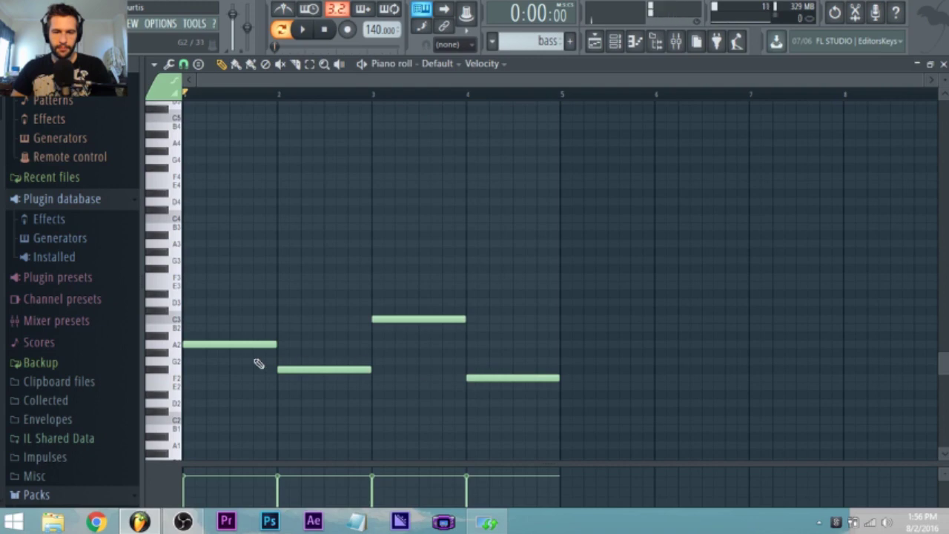
{"action": "left_click", "coordinate": [182, 348]}
{"action": "left_click", "coordinate": [183, 378]}
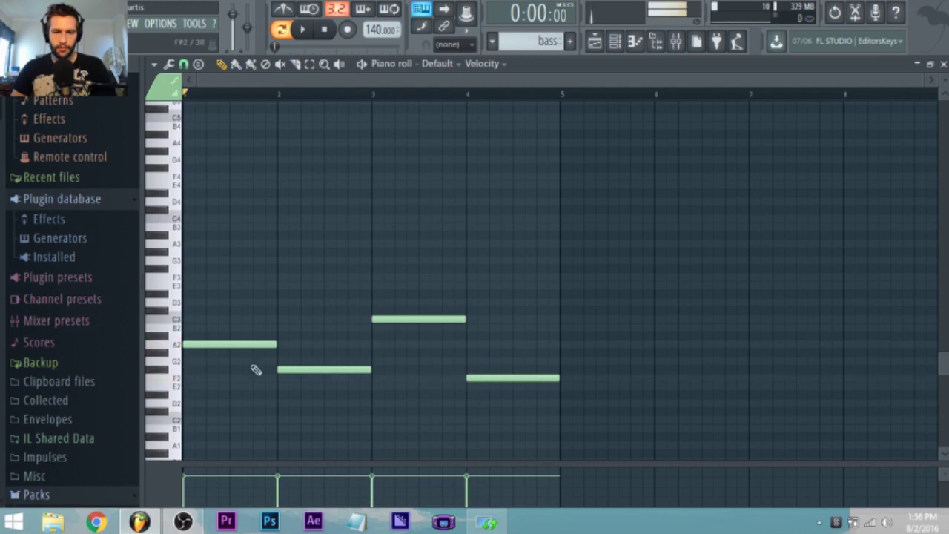
Step: Move the second bass note to F2 and the fourth to G2, auditioning the low keys before and after
{"action": "left_click", "coordinate": [177, 320]}
{"action": "left_click", "coordinate": [183, 378]}
{"action": "left_click", "coordinate": [182, 362]}
{"action": "left_click_drag", "start_coordinate": [286, 369], "coordinate": [287, 380]}
{"action": "left_click_drag", "start_coordinate": [479, 379], "coordinate": [473, 361]}
{"action": "left_click", "coordinate": [183, 344]}
{"action": "left_click", "coordinate": [182, 379]}
{"action": "left_click", "coordinate": [183, 323]}
{"action": "left_click", "coordinate": [184, 363]}
{"action": "left_click", "coordinate": [184, 365]}
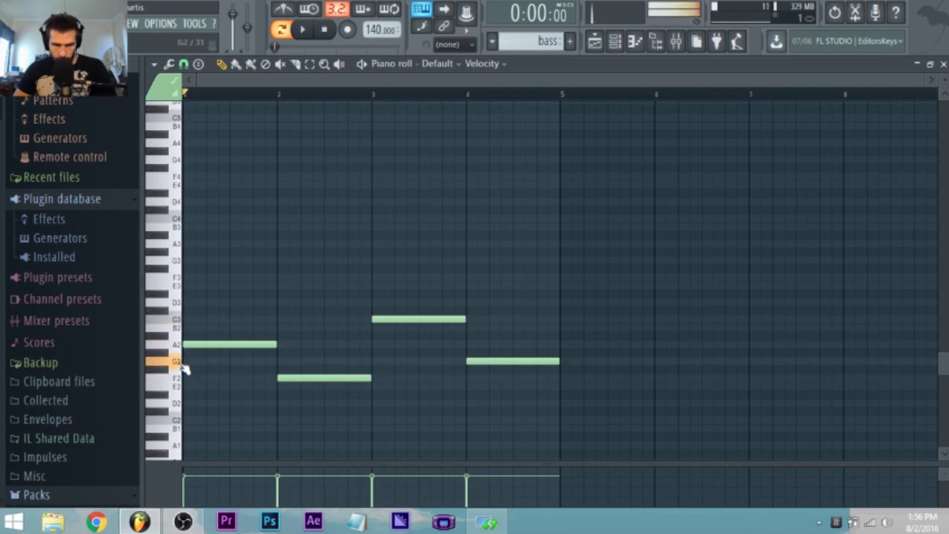
Step: In the Default channel's Sytrus, modulate operator 1 with operator 2 and draw extra harmonics about four octaves up in operator 2's oscillator
{"action": "left_click", "coordinate": [615, 42]}
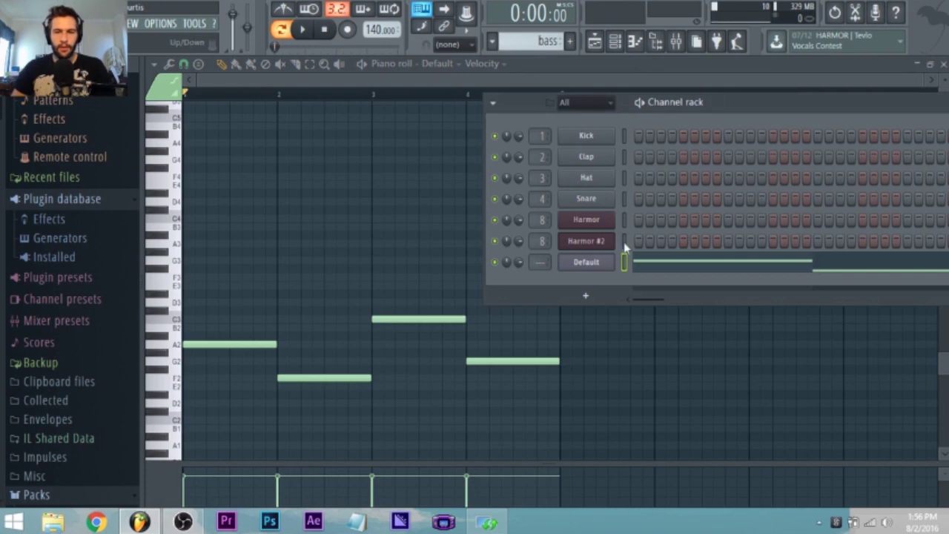
{"action": "left_click", "coordinate": [597, 265]}
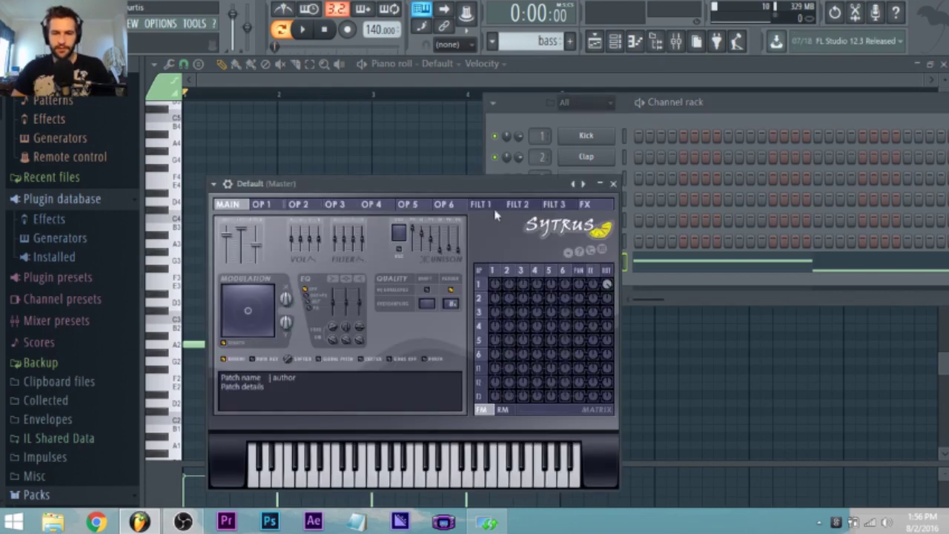
{"action": "left_click", "coordinate": [509, 271]}
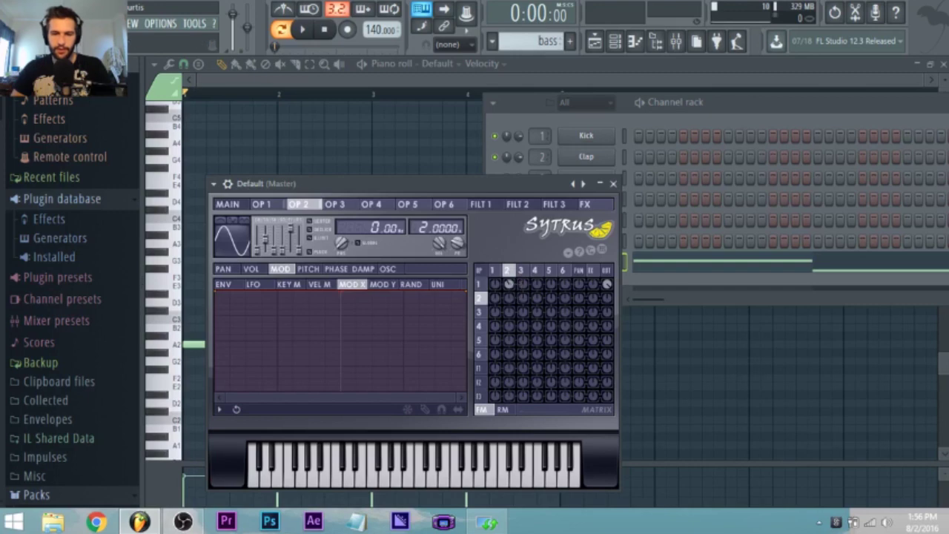
{"action": "left_click", "coordinate": [384, 270]}
{"action": "left_click_drag", "start_coordinate": [328, 353], "coordinate": [332, 345]}
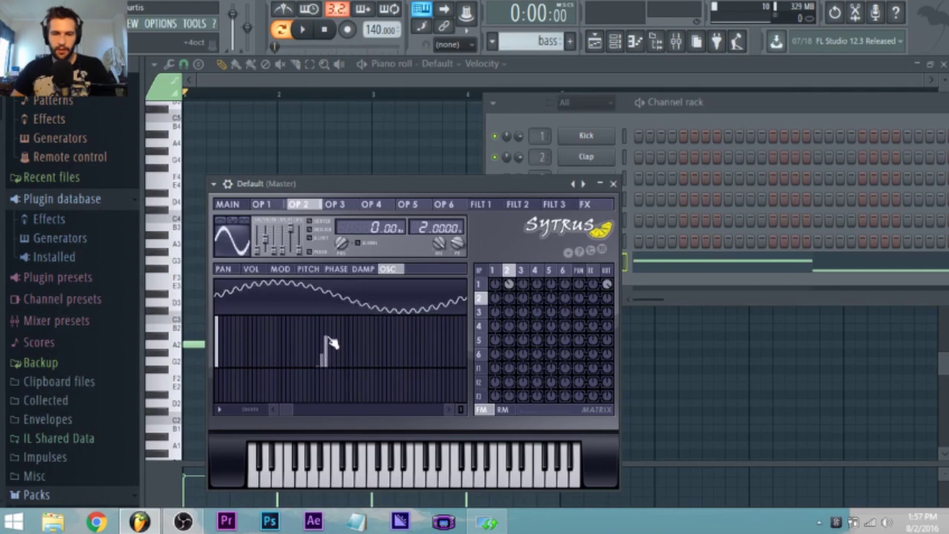
Step: Shape operator 1's modulation mapping for Modulation X as a straight ramp rising from zero to maximum
{"action": "left_click", "coordinate": [494, 272]}
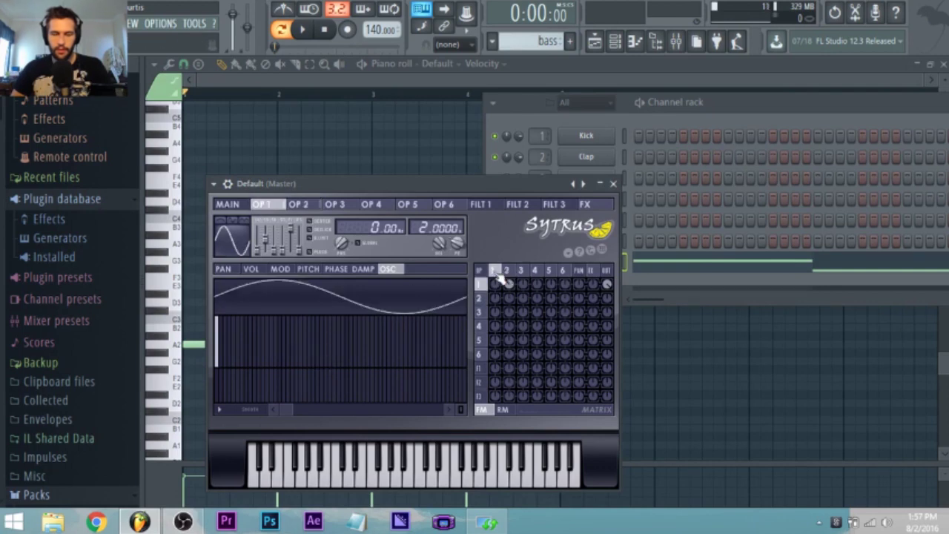
{"action": "left_click", "coordinate": [251, 268]}
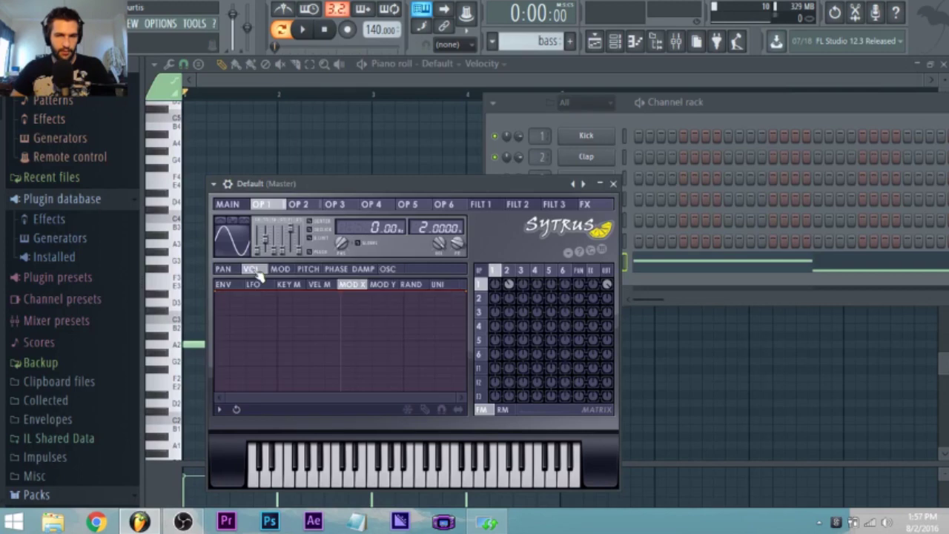
{"action": "left_click_drag", "start_coordinate": [221, 291], "coordinate": [186, 415]}
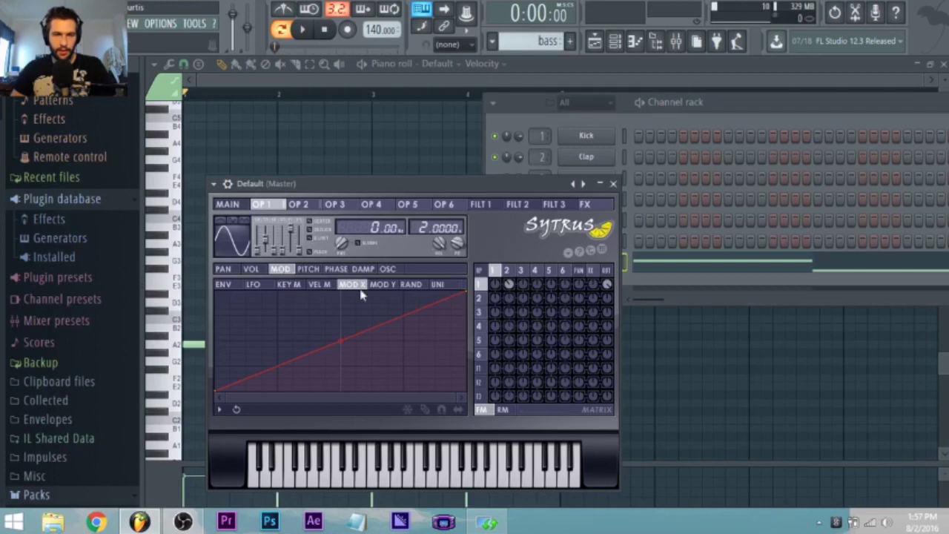
{"action": "left_click_drag", "start_coordinate": [218, 393], "coordinate": [210, 320]}
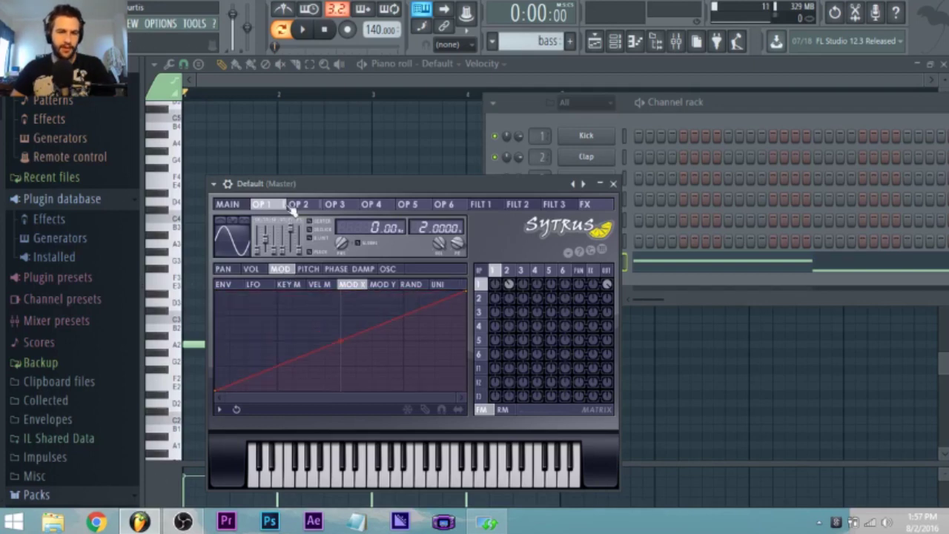
Step: Turn Sytrus's Modulation X down on the main page and play the bass pattern to hear it
{"action": "left_click", "coordinate": [228, 204]}
{"action": "left_click_drag", "start_coordinate": [286, 299], "coordinate": [287, 302]}
{"action": "key", "text": "d"}
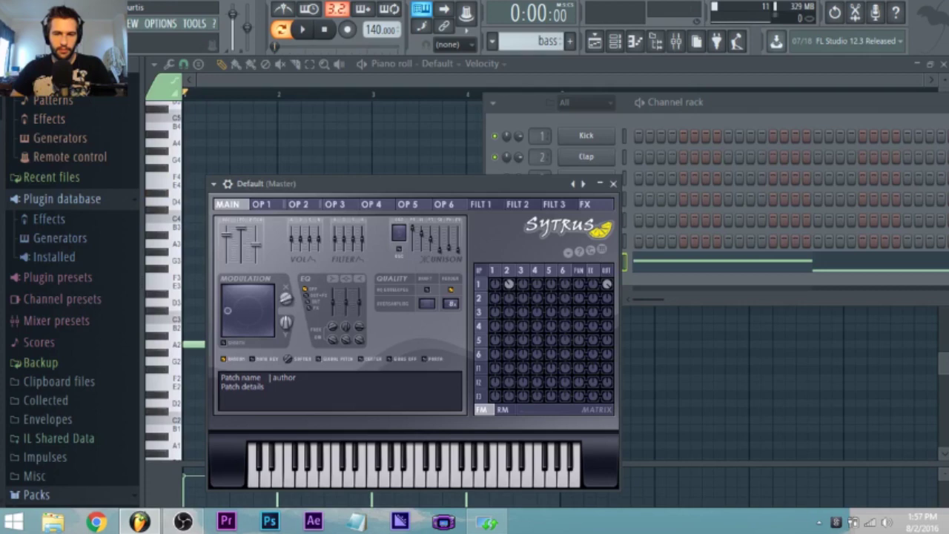
{"action": "key", "text": "space"}
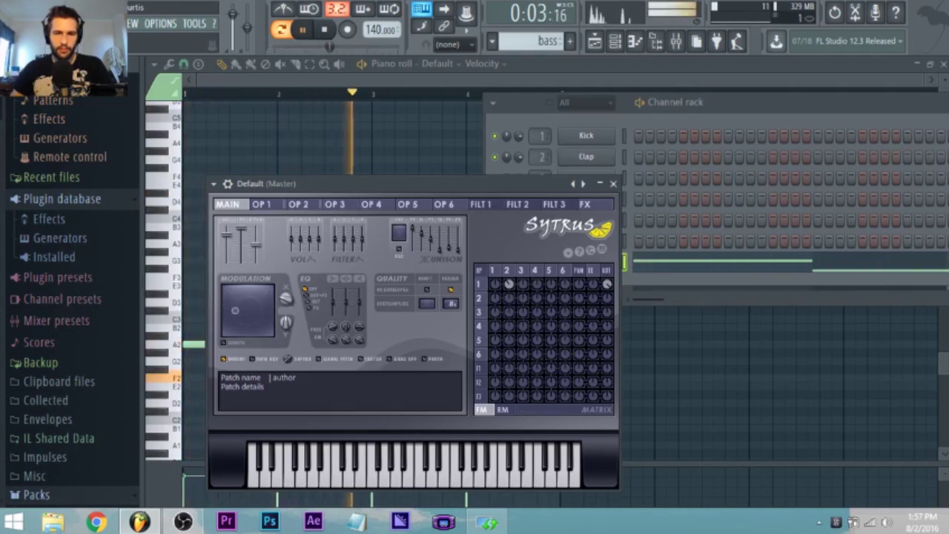
{"action": "key", "text": "space"}
Step: Create an automation clip for Sytrus's Modulation X and show it in the playlist
{"action": "right_click", "coordinate": [286, 297]}
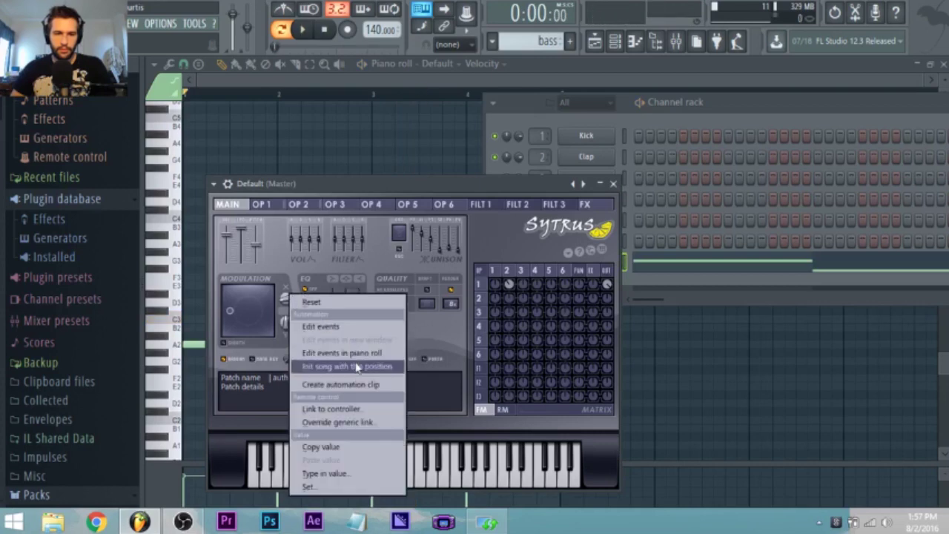
{"action": "left_click", "coordinate": [352, 386]}
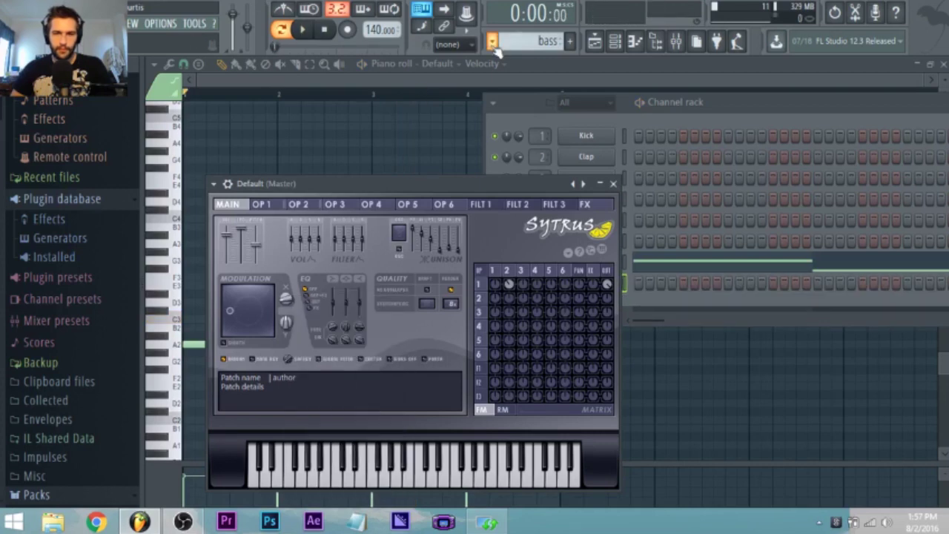
{"action": "left_click", "coordinate": [595, 42]}
{"action": "scroll", "coordinate": [256, 163], "scroll_direction": "up", "scroll_amount": 2}
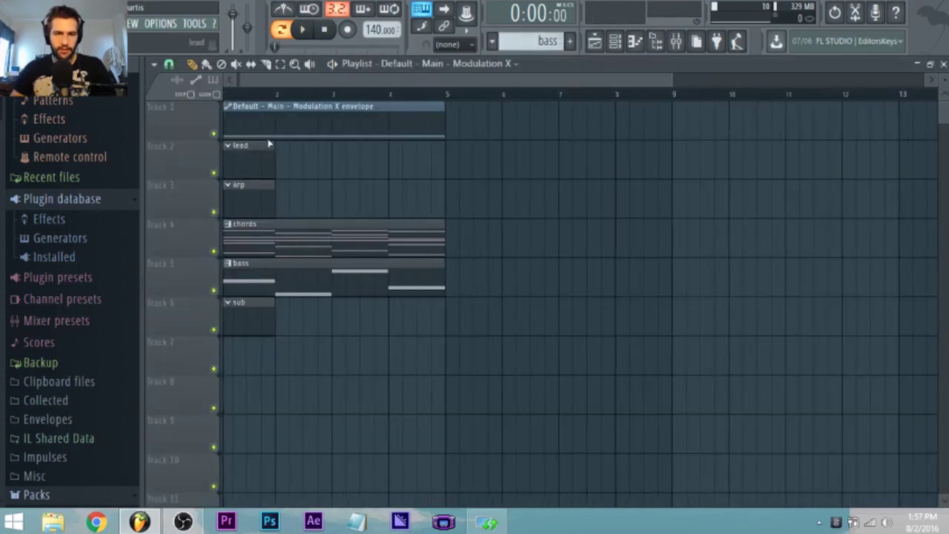
Step: Move the Modulation X envelope clip to Track 6 under the bass and the sub clip to Track 8
{"action": "left_click_drag", "start_coordinate": [261, 118], "coordinate": [269, 381]}
{"action": "left_click_drag", "start_coordinate": [246, 305], "coordinate": [232, 461]}
{"action": "left_click_drag", "start_coordinate": [264, 390], "coordinate": [232, 324]}
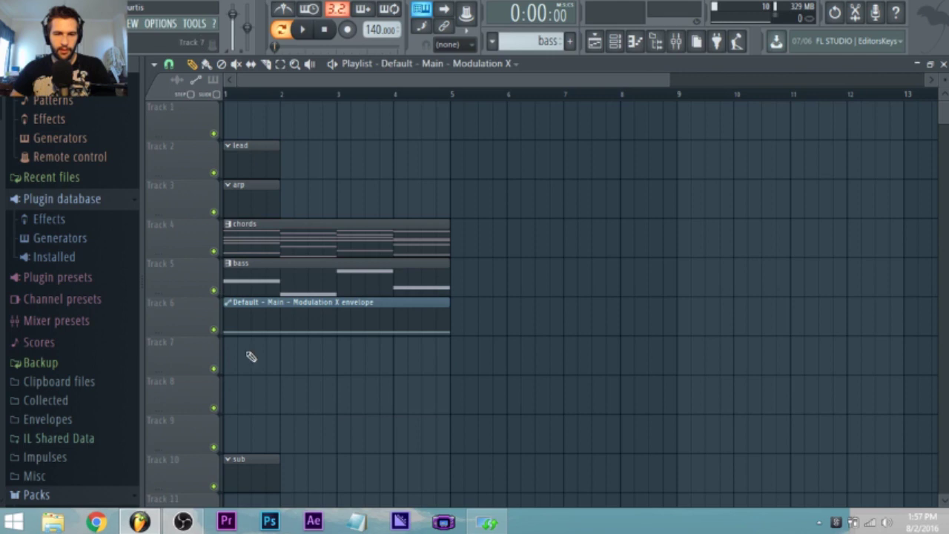
{"action": "left_click_drag", "start_coordinate": [246, 459], "coordinate": [229, 373]}
Step: Shape the first two bars of the Modulation X envelope as rising ramps that drop back at bars 2 and 3 while the song plays
{"action": "scroll", "coordinate": [244, 301], "scroll_direction": "up", "scroll_amount": 3}
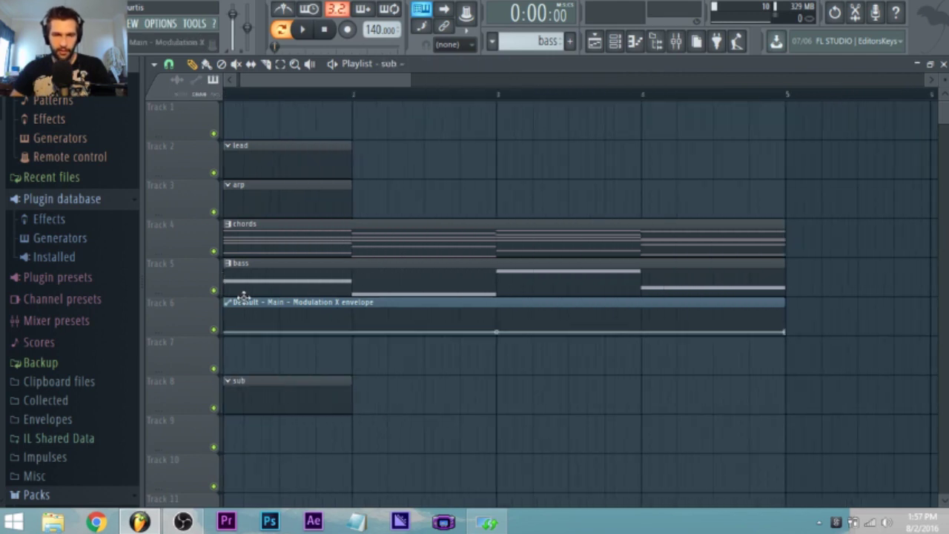
{"action": "left_click_drag", "start_coordinate": [271, 81], "coordinate": [153, 92]}
{"action": "right_click", "coordinate": [348, 333]}
{"action": "left_click_drag", "start_coordinate": [348, 333], "coordinate": [368, 313]}
{"action": "key", "text": "space"}
{"action": "key", "text": "space"}
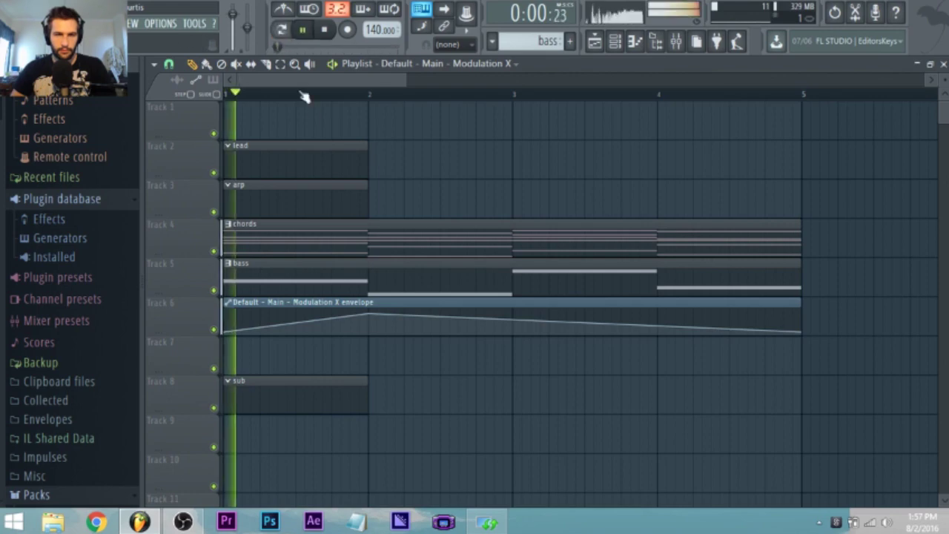
{"action": "right_click", "coordinate": [368, 331]}
{"action": "right_click", "coordinate": [504, 331]}
{"action": "left_click_drag", "start_coordinate": [504, 331], "coordinate": [513, 317]}
{"action": "right_click", "coordinate": [513, 330]}
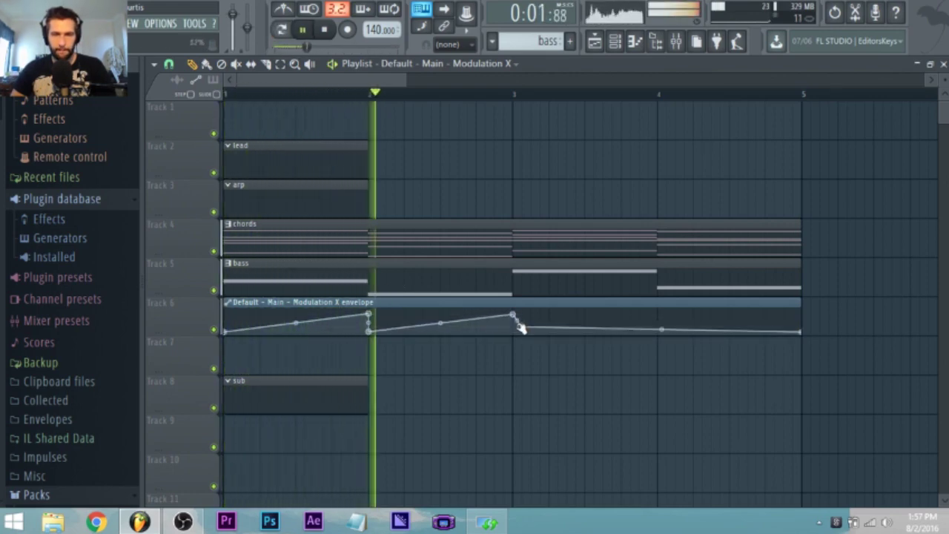
Step: Add rising ramps to the envelope's last two bars, with a drop at bar 4 and a raised end point, and stop playback
{"action": "right_click", "coordinate": [657, 331]}
{"action": "left_click_drag", "start_coordinate": [657, 331], "coordinate": [658, 318]}
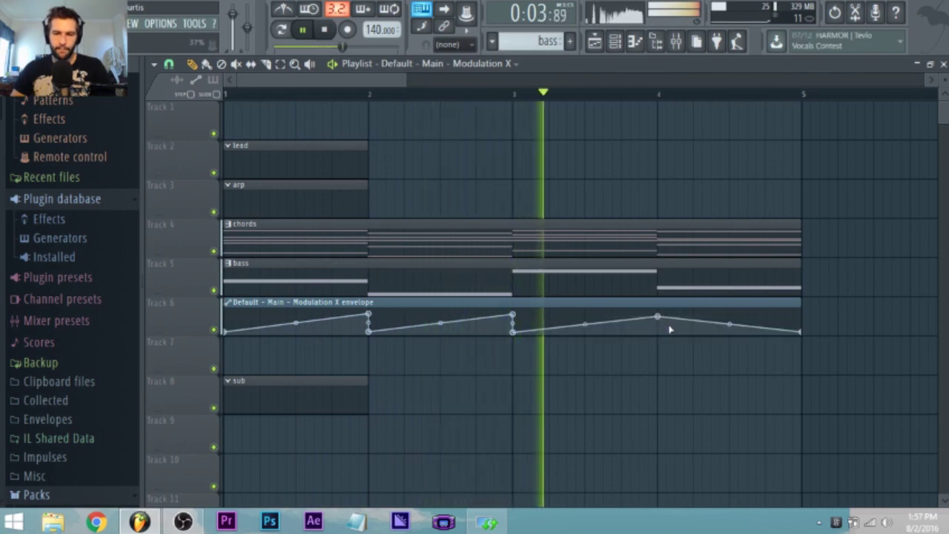
{"action": "right_click", "coordinate": [657, 331]}
{"action": "mouse_move", "coordinate": [805, 332]}
{"action": "left_mouse_down"}
{"action": "mouse_move", "coordinate": [811, 324]}
{"action": "mouse_move", "coordinate": [793, 322]}
{"action": "left_mouse_up"}
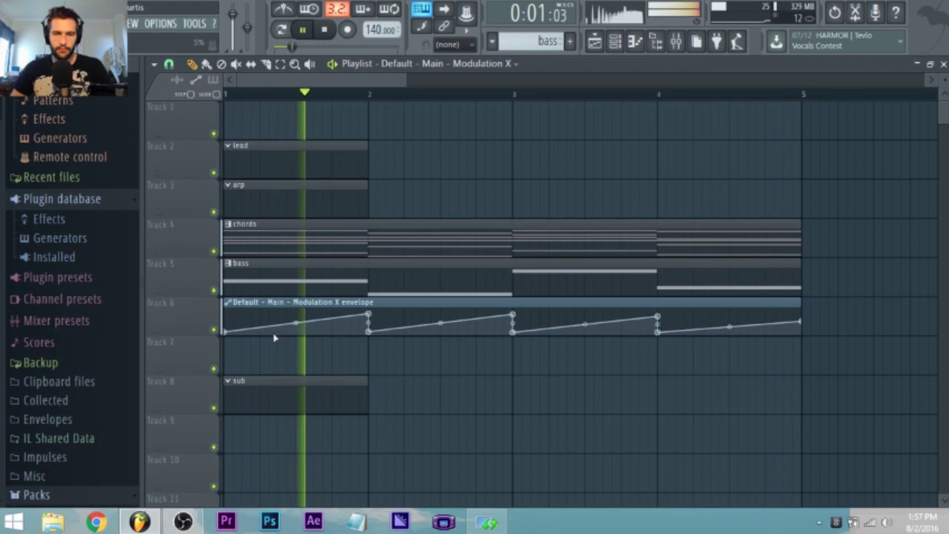
{"action": "key", "text": "space"}
Step: Transpose all four bass notes down an octave so the first sits on A1, and play them back
{"action": "double_click", "coordinate": [259, 268]}
{"action": "scroll", "coordinate": [233, 301], "scroll_direction": "down", "scroll_amount": 1}
{"action": "left_click_drag", "start_coordinate": [519, 405], "coordinate": [188, 396]}
{"action": "key", "text": "space"}
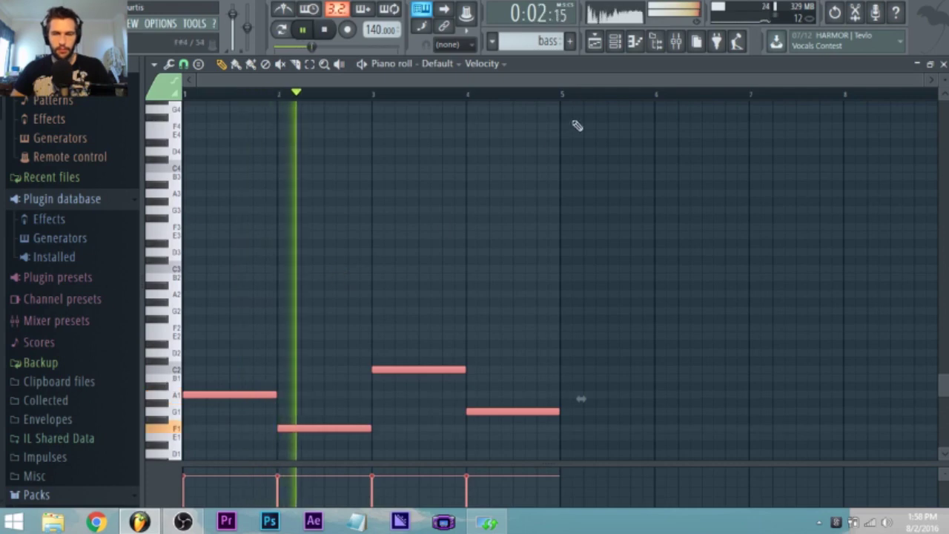
Step: Lower the first ramp's peak at bar 2 of the Modulation X envelope slightly and stop playback
{"action": "key", "text": "F5"}
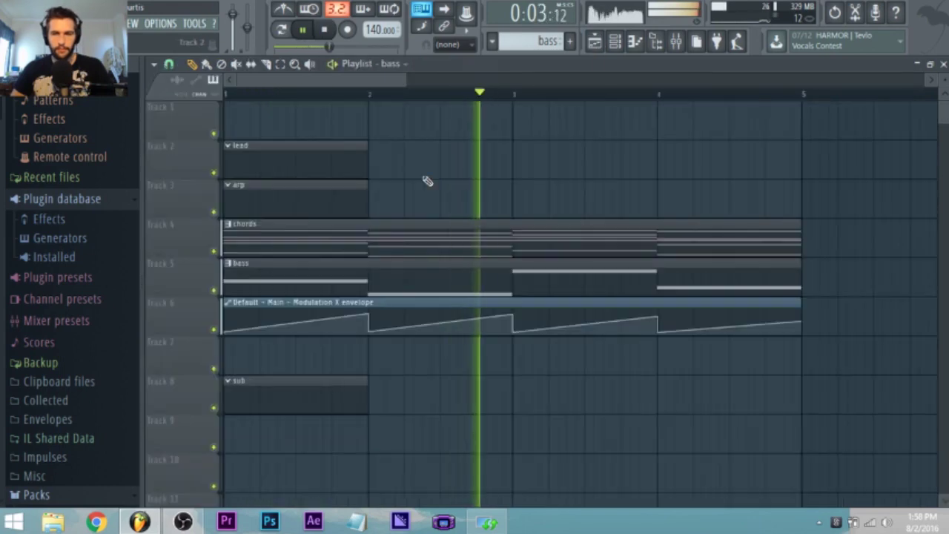
{"action": "left_click", "coordinate": [370, 317]}
{"action": "key", "text": "space"}
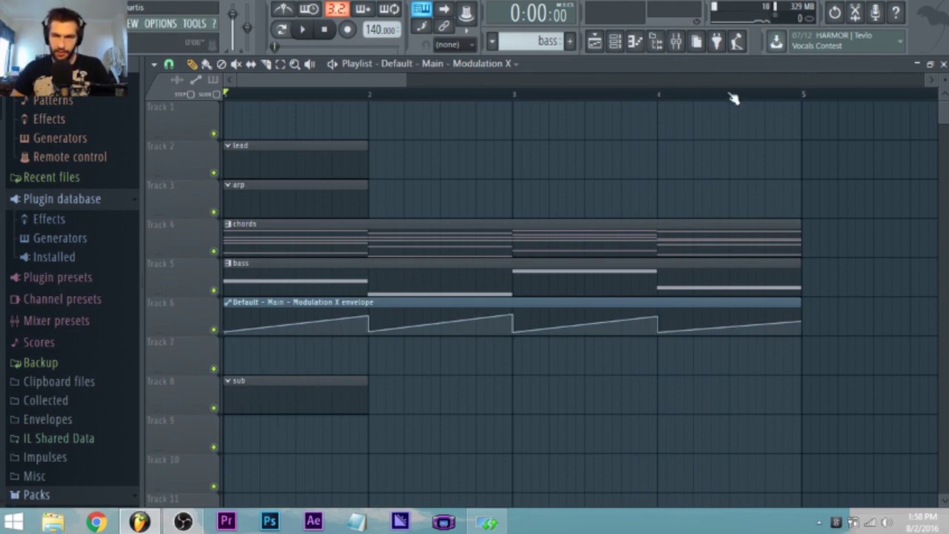
Step: Route the Default channel to mixer insert 9 and lower that insert's fader to balance it against the chords during playback
{"action": "left_click", "coordinate": [677, 42]}
{"action": "right_click", "coordinate": [479, 199]}
{"action": "mouse_move", "coordinate": [580, 191]}
{"action": "left_click", "coordinate": [640, 191]}
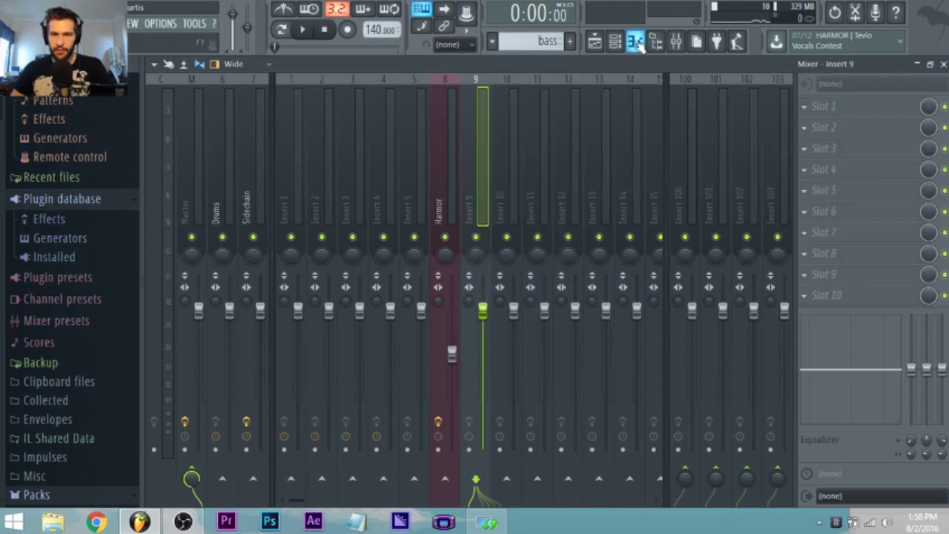
{"action": "left_click", "coordinate": [615, 42]}
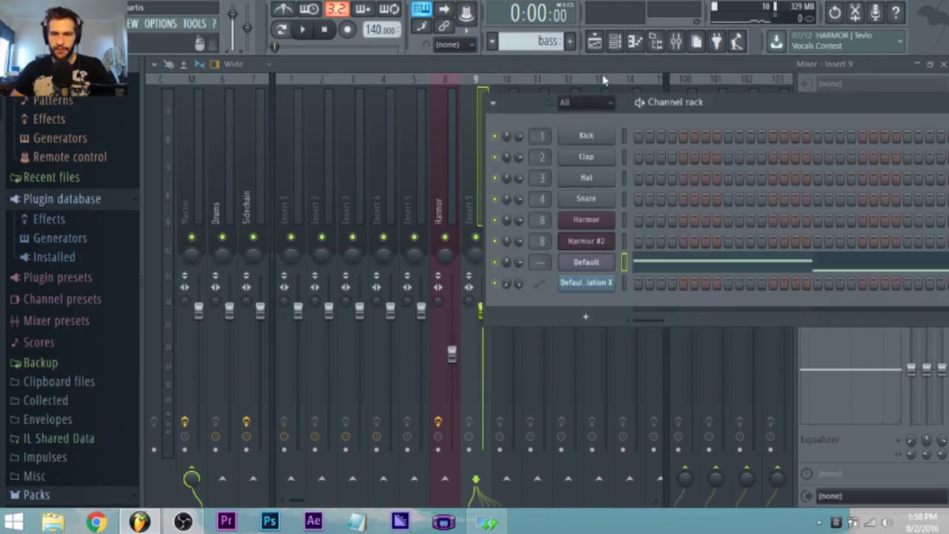
{"action": "left_click", "coordinate": [595, 68]}
{"action": "right_click", "coordinate": [475, 193]}
{"action": "mouse_move", "coordinate": [600, 191]}
{"action": "left_click", "coordinate": [667, 190]}
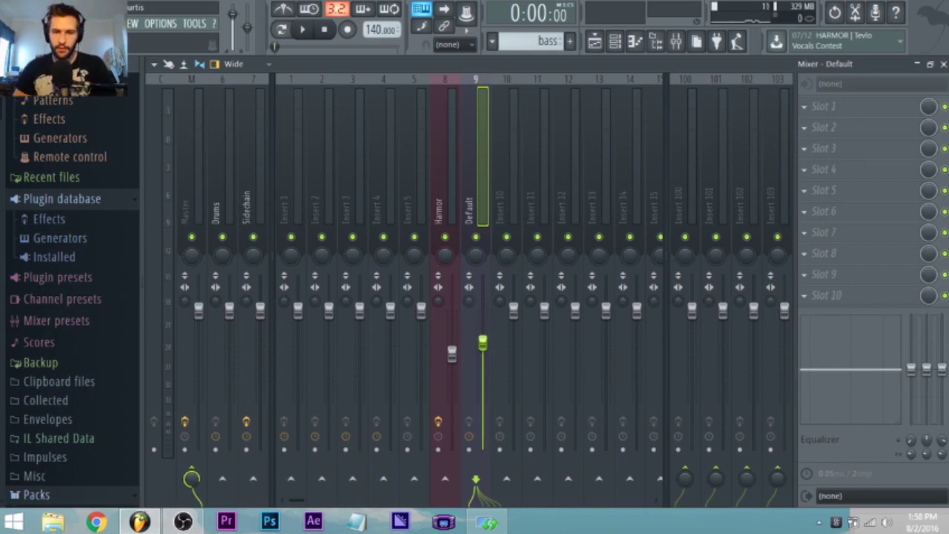
{"action": "key", "text": "space"}
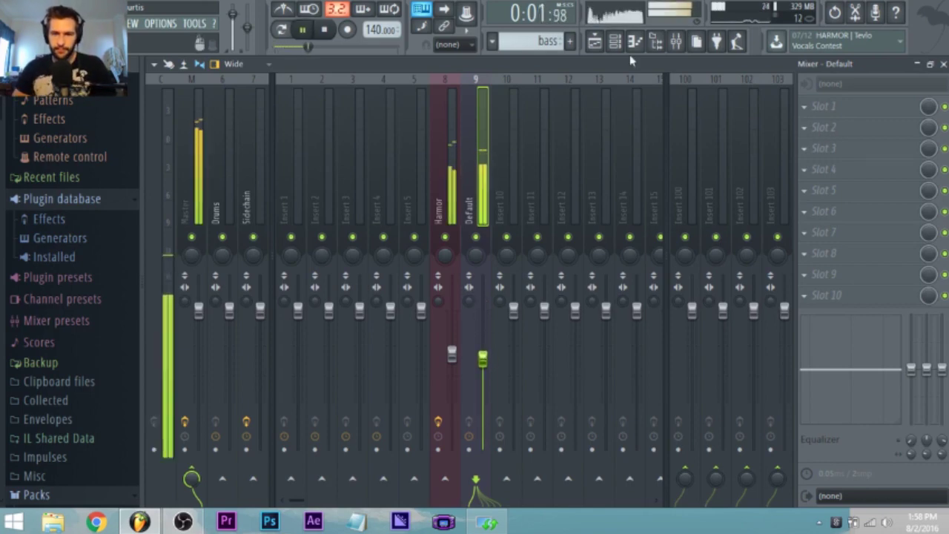
Step: Open the bass pattern's piano roll from the playlist, stop playback, and bring up the channel rack
{"action": "left_click", "coordinate": [595, 41]}
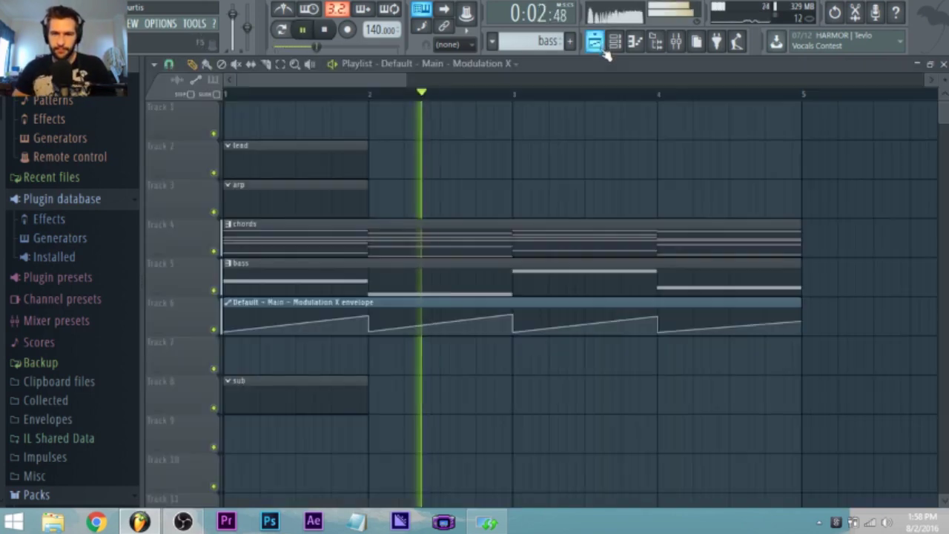
{"action": "double_click", "coordinate": [295, 294]}
{"action": "key", "text": "space"}
{"action": "key", "text": "F6"}
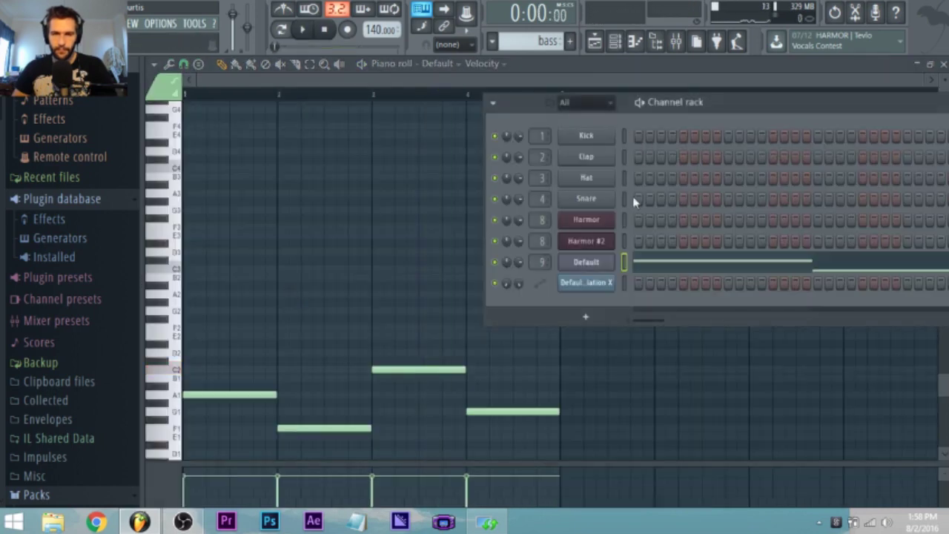
Step: Reopen the Default channel's Sytrus and turn up operator 3's modulation of operator 2 while playing the song
{"action": "left_click", "coordinate": [596, 263]}
{"action": "key", "text": "space"}
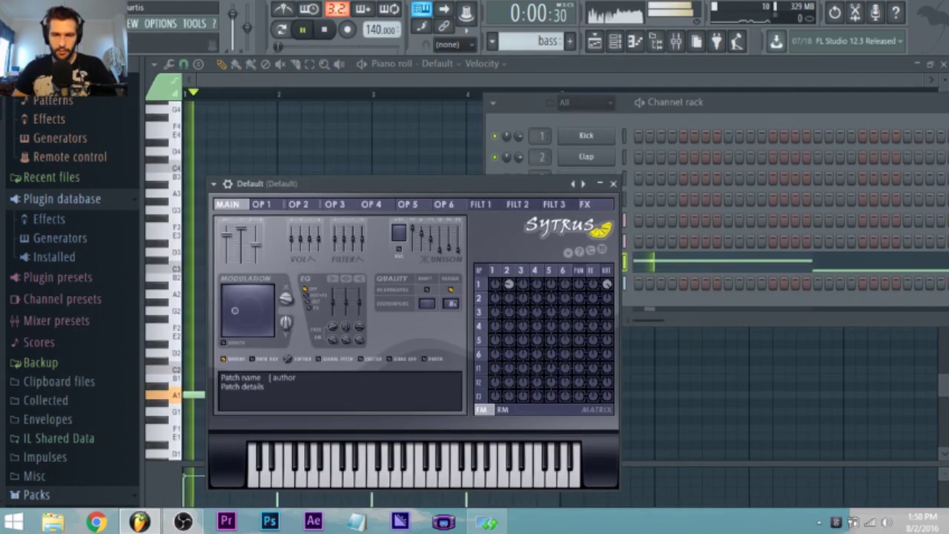
{"action": "key", "text": "space"}
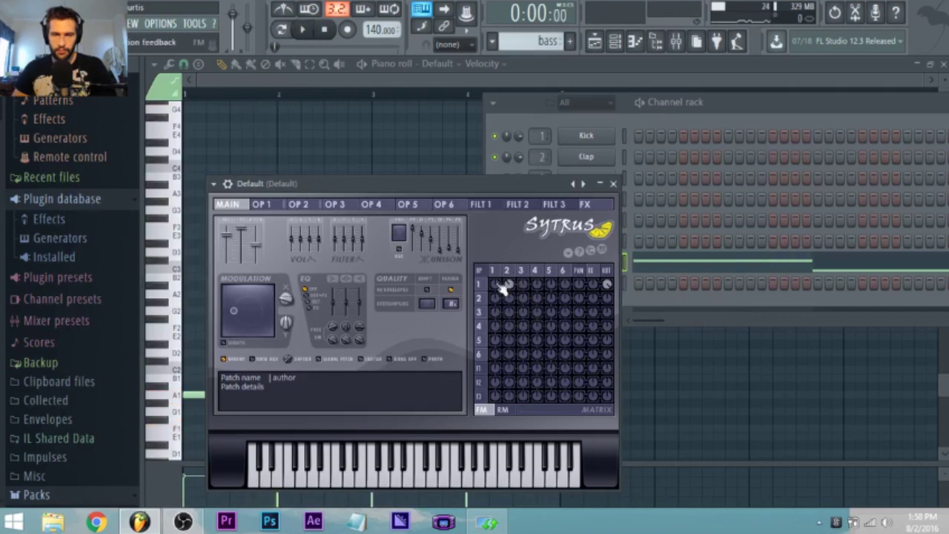
{"action": "key", "text": "space"}
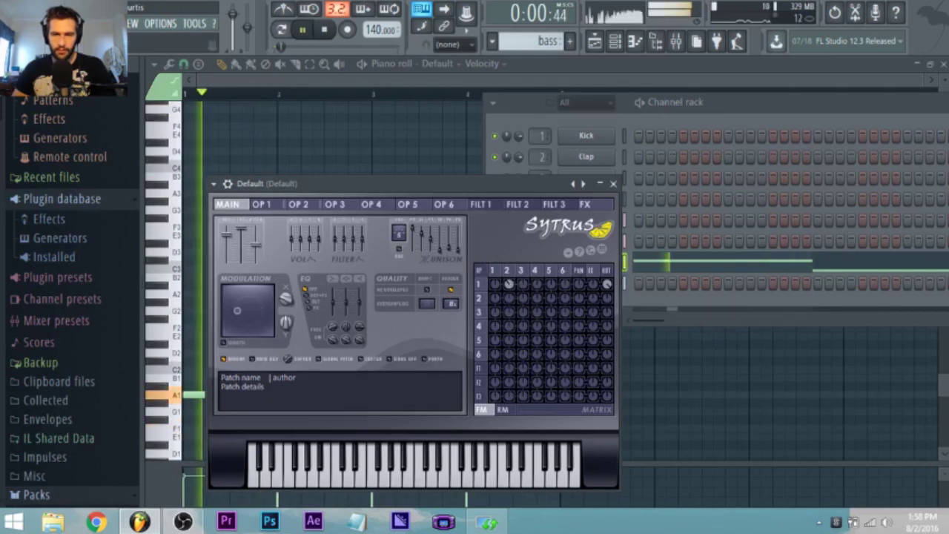
{"action": "left_click", "coordinate": [265, 206]}
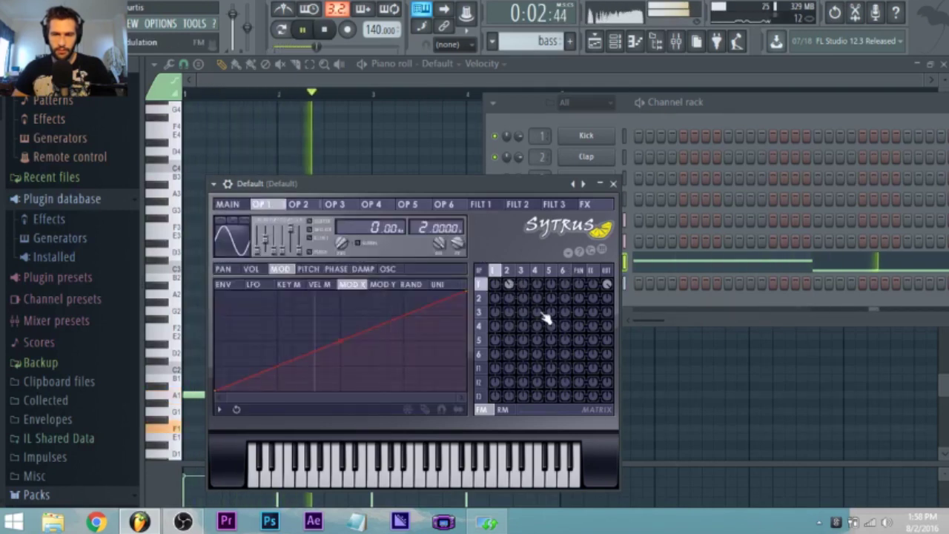
{"action": "left_click", "coordinate": [521, 271]}
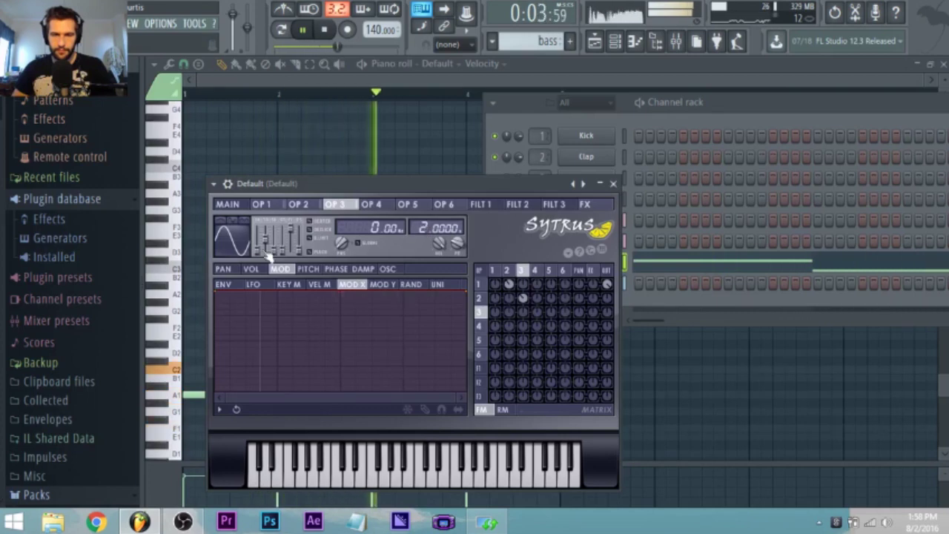
Step: Play the song in the mixer with the Harmor insert muted and unmuted to compare the bass alone and with the chords
{"action": "left_click", "coordinate": [676, 42]}
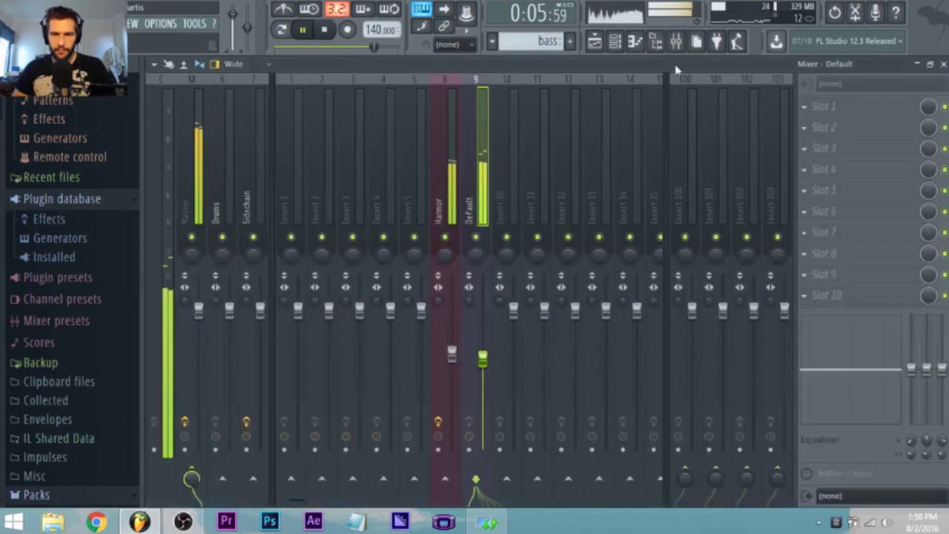
{"action": "key", "text": "space"}
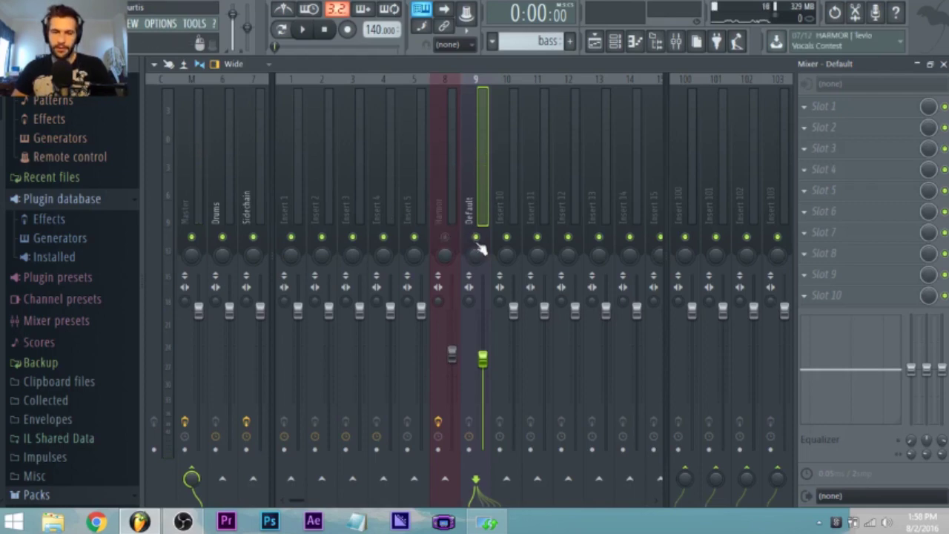
{"action": "key", "text": "space"}
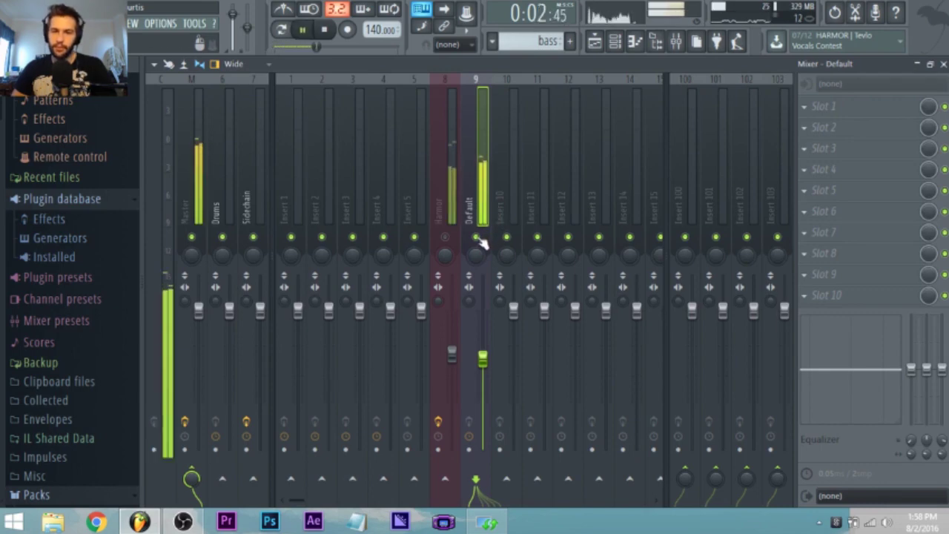
{"action": "key", "text": "space"}
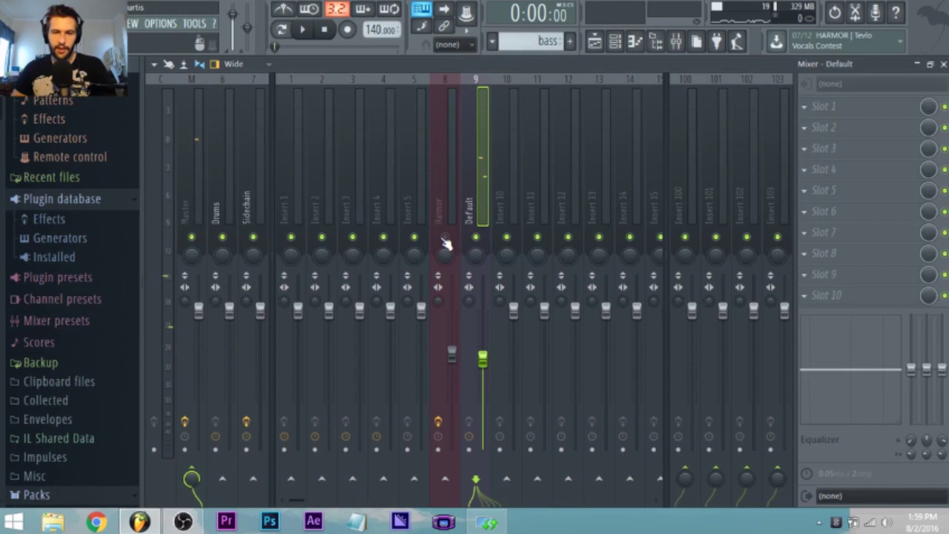
{"action": "key", "text": "space"}
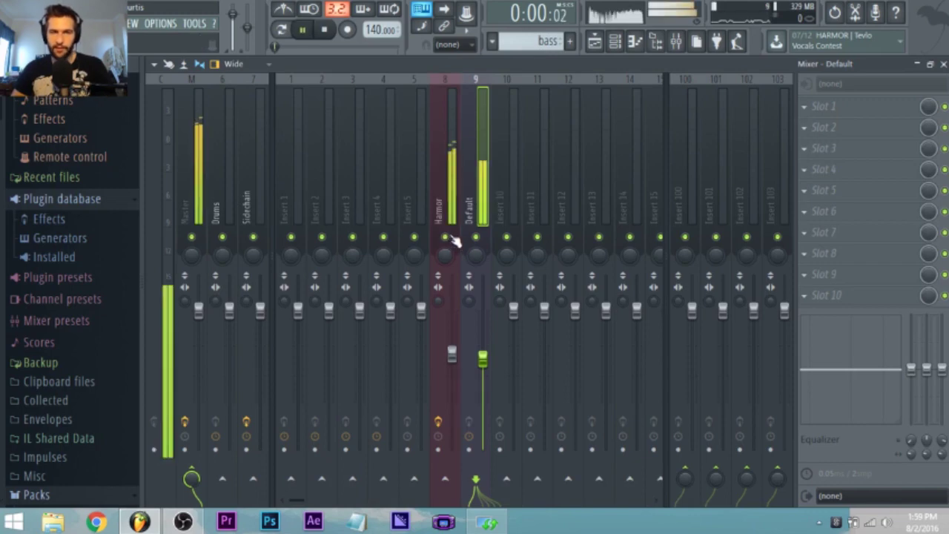
{"action": "key", "text": "space"}
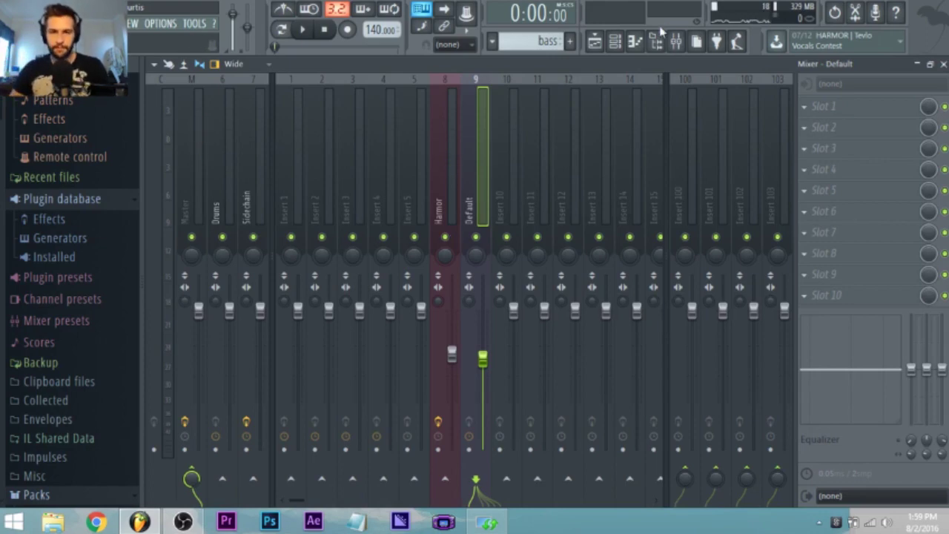
Step: Bend the Modulation X envelope's four ramps into slow-starting upward curves in the playlist and raise its final peak at bar 5
{"action": "left_click", "coordinate": [617, 41]}
{"action": "left_click", "coordinate": [595, 41]}
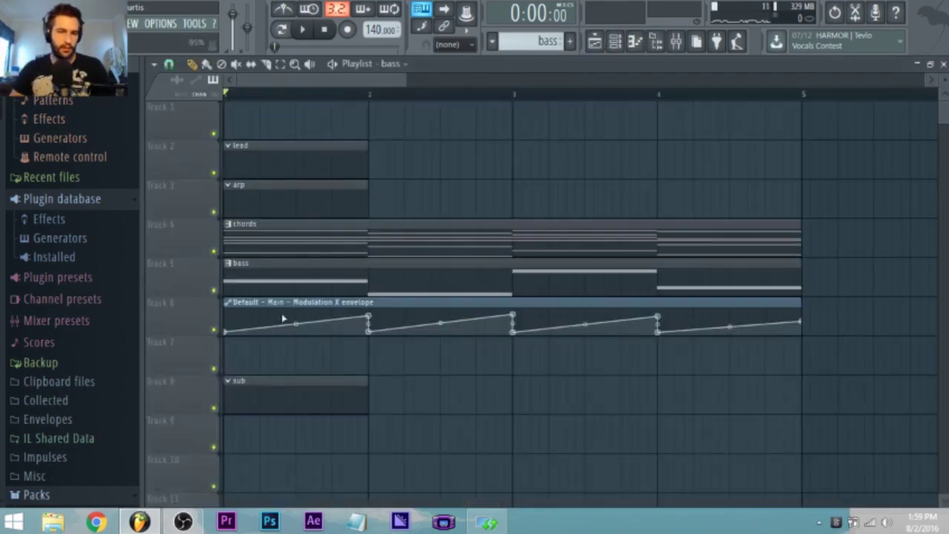
{"action": "key", "text": "space"}
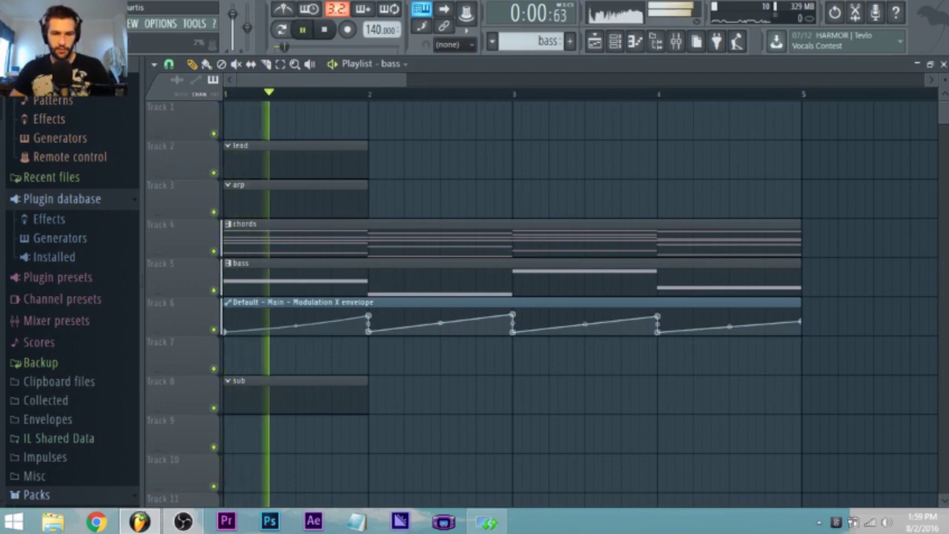
{"action": "left_click_drag", "start_coordinate": [441, 323], "coordinate": [441, 328]}
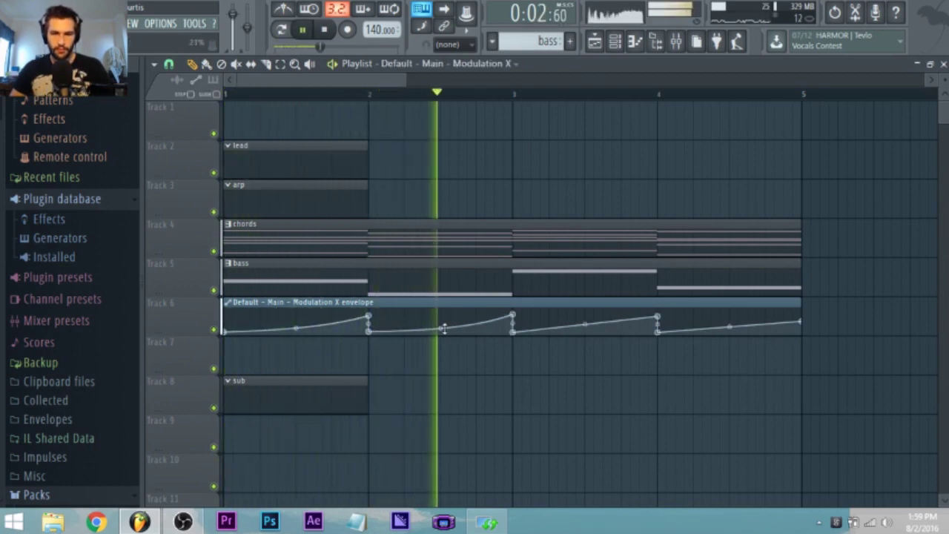
{"action": "left_click_drag", "start_coordinate": [585, 324], "coordinate": [585, 330]}
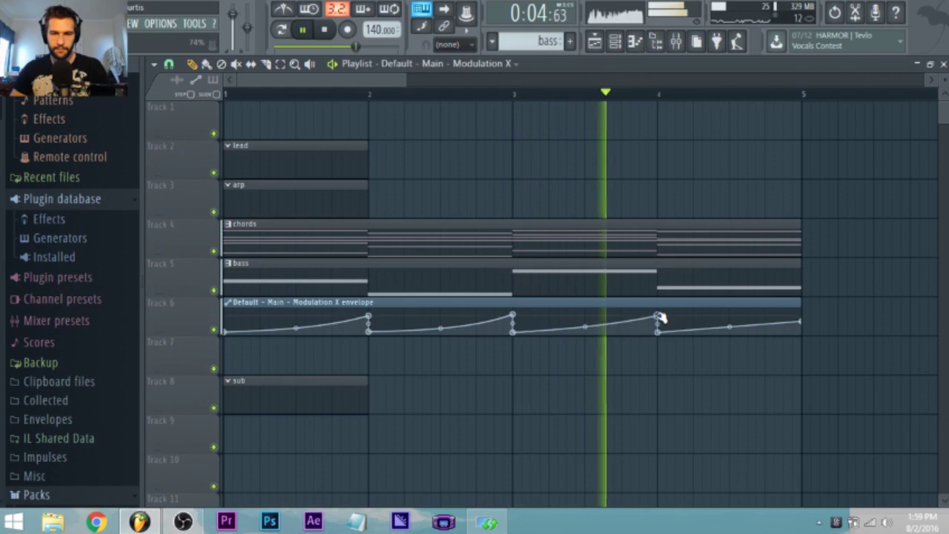
{"action": "left_click_drag", "start_coordinate": [800, 321], "coordinate": [801, 315]}
{"action": "left_click_drag", "start_coordinate": [730, 324], "coordinate": [729, 329]}
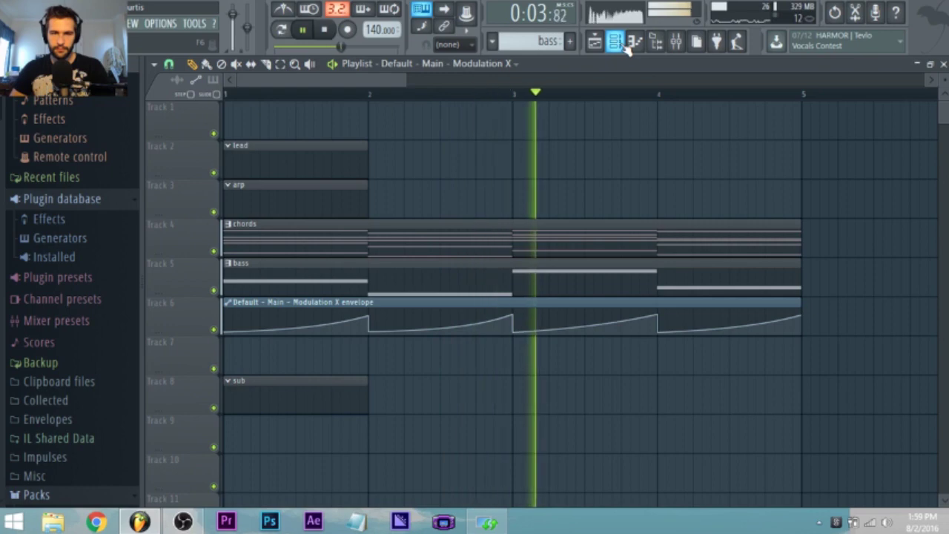
{"action": "key", "text": "space"}
{"action": "scroll", "coordinate": [482, 354], "scroll_direction": "up", "scroll_amount": 3}
{"action": "scroll", "coordinate": [483, 353], "scroll_direction": "down", "scroll_amount": 3}
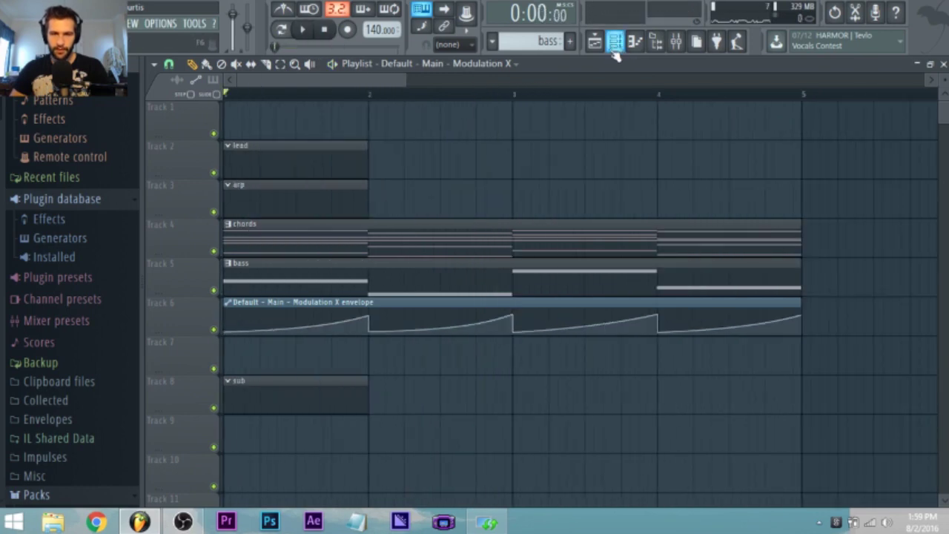
Step: Enable operator 1's volume envelope in the Default channel's Sytrus, delete its end point, and shape it with a very short attack and shorter decay
{"action": "key", "text": "F6"}
{"action": "left_click", "coordinate": [602, 264]}
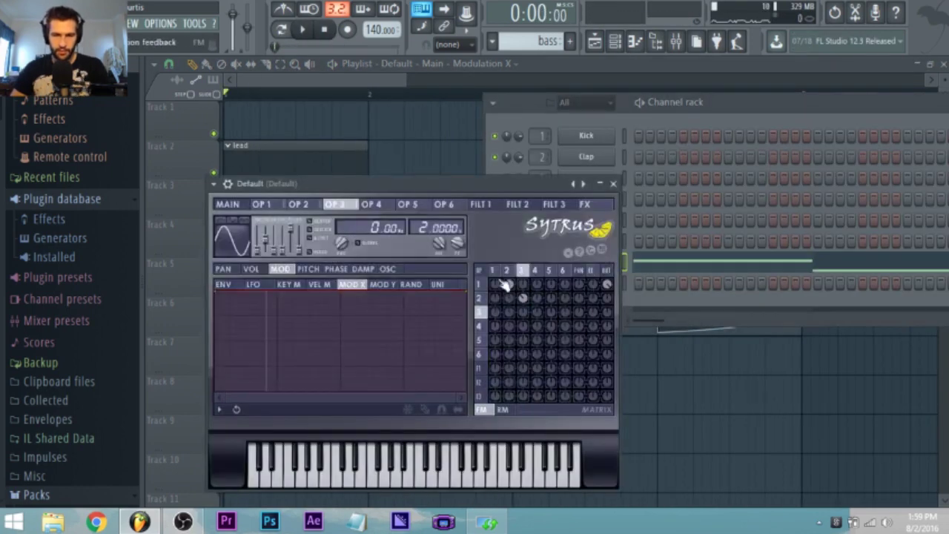
{"action": "left_click", "coordinate": [504, 284]}
{"action": "left_click", "coordinate": [254, 288]}
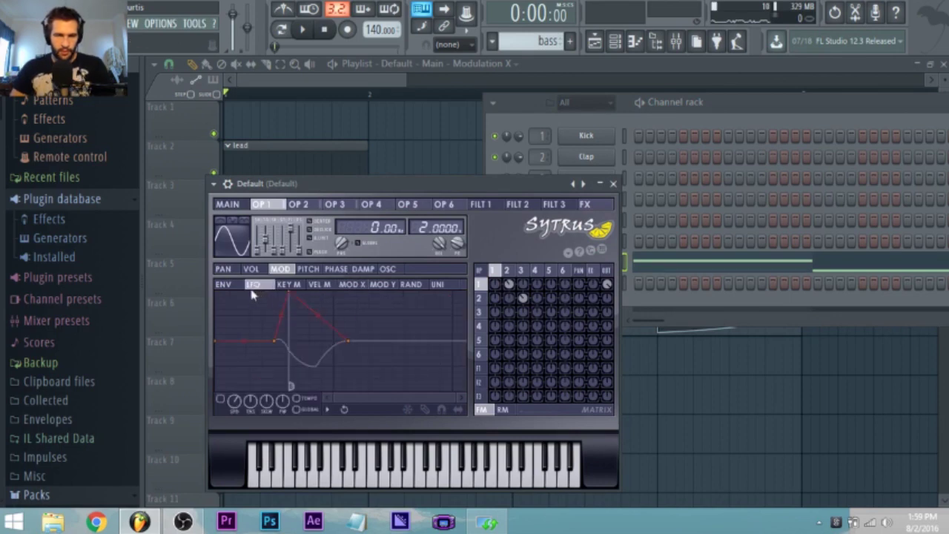
{"action": "left_click", "coordinate": [239, 287]}
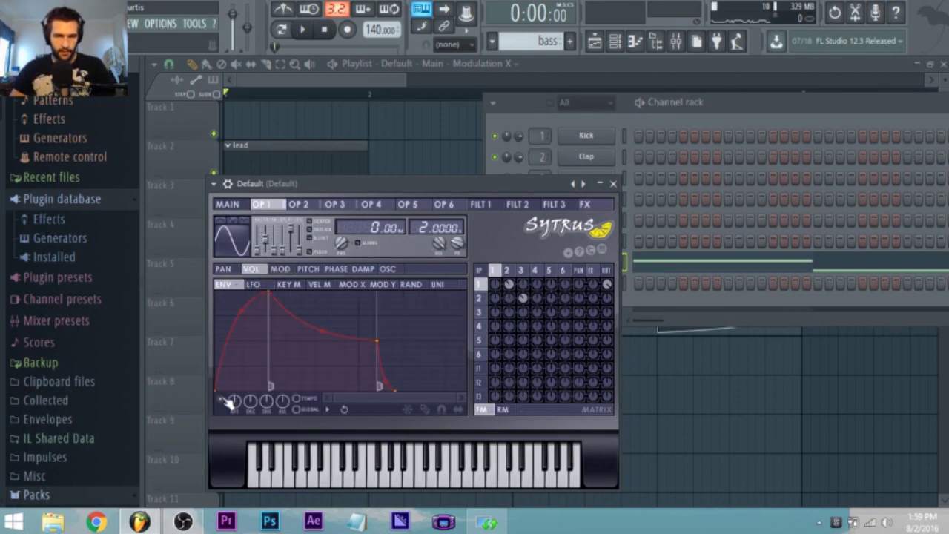
{"action": "left_click_drag", "start_coordinate": [385, 348], "coordinate": [272, 340]}
{"action": "key", "text": "space"}
{"action": "right_click", "coordinate": [393, 389]}
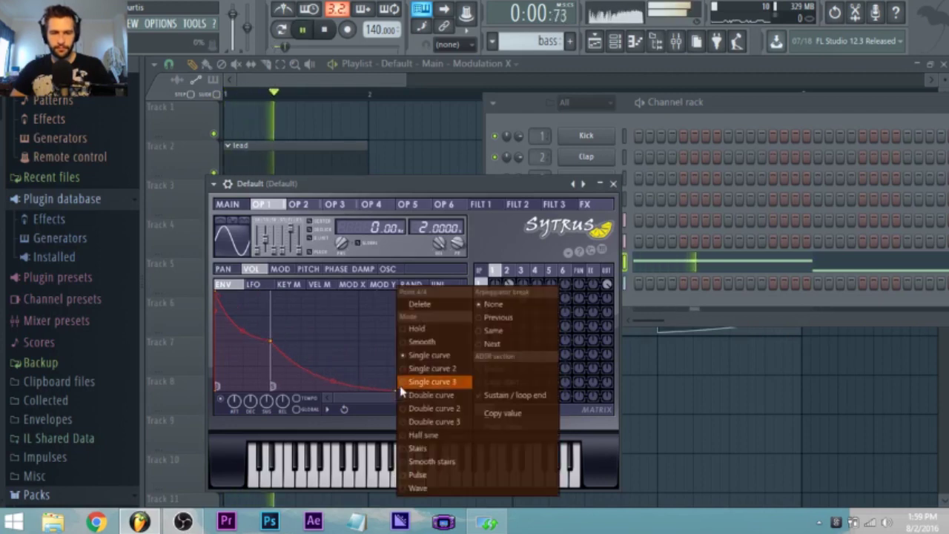
{"action": "left_click", "coordinate": [420, 305]}
{"action": "left_click_drag", "start_coordinate": [220, 300], "coordinate": [250, 324]}
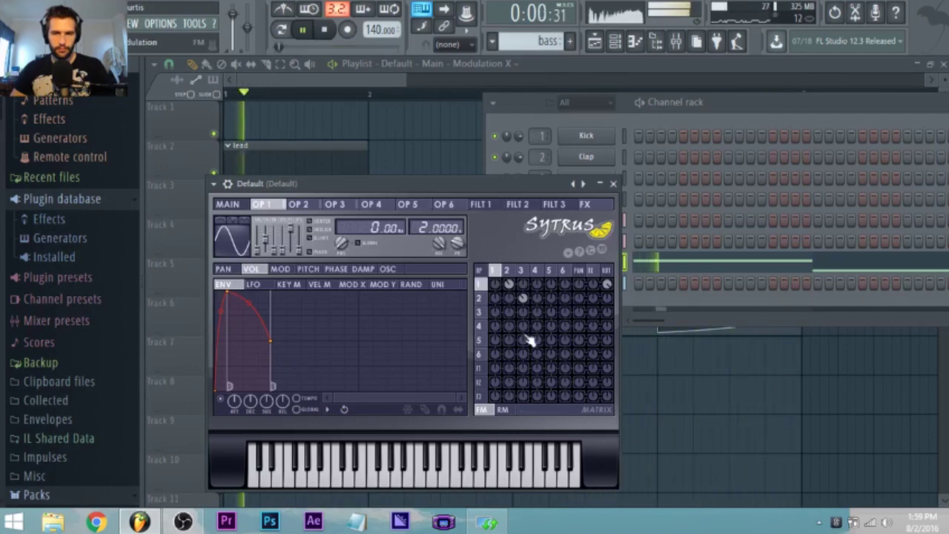
{"action": "left_click_drag", "start_coordinate": [232, 297], "coordinate": [219, 293]}
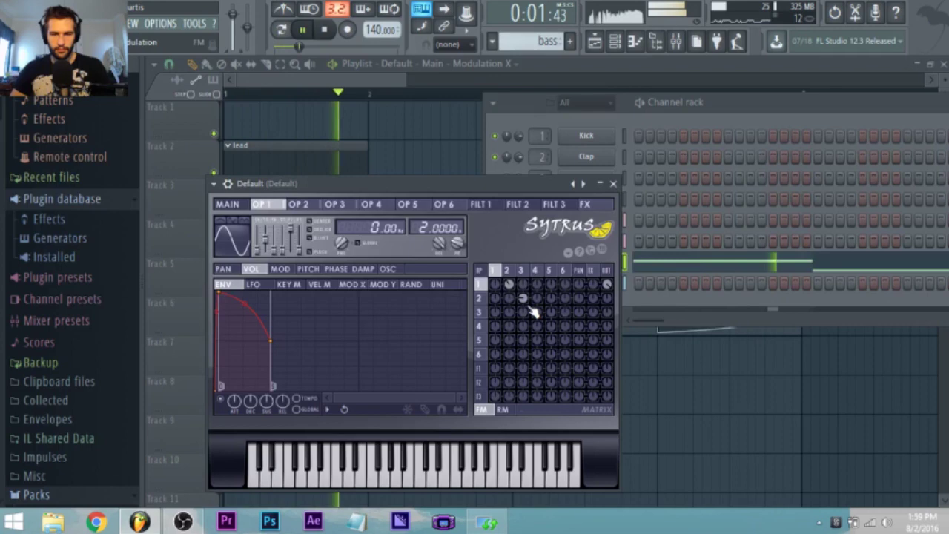
{"action": "key", "text": "space"}
Step: Bring up operator 2's oscillator harmonics in Sytrus after checking the other operators' volume envelopes
{"action": "left_click", "coordinate": [509, 271]}
{"action": "left_click", "coordinate": [522, 271]}
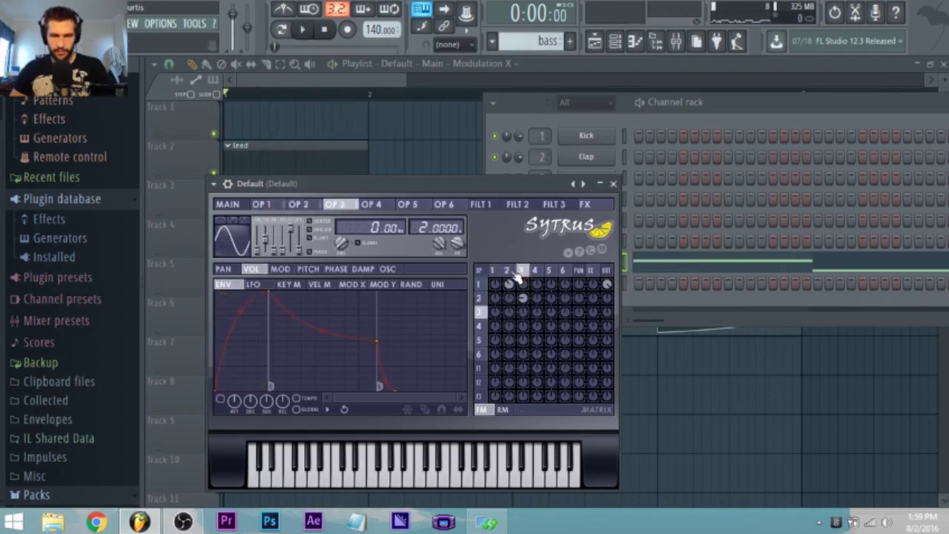
{"action": "left_click", "coordinate": [507, 272]}
{"action": "left_click", "coordinate": [493, 271]}
{"action": "left_click", "coordinate": [508, 271]}
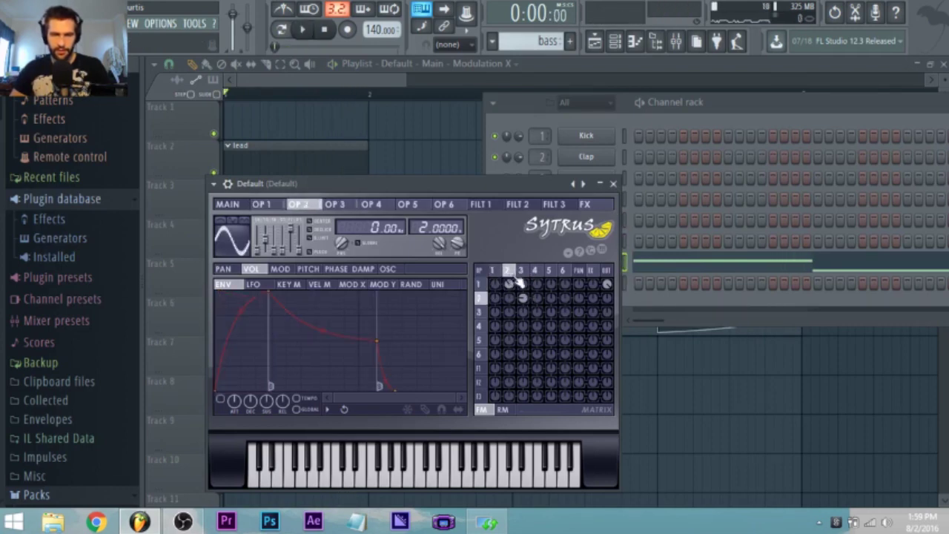
{"action": "left_click", "coordinate": [388, 268]}
Step: Try adding rising upper harmonics to operator 2's sine wave and audition them with the song
{"action": "left_click_drag", "start_coordinate": [323, 378], "coordinate": [332, 344]}
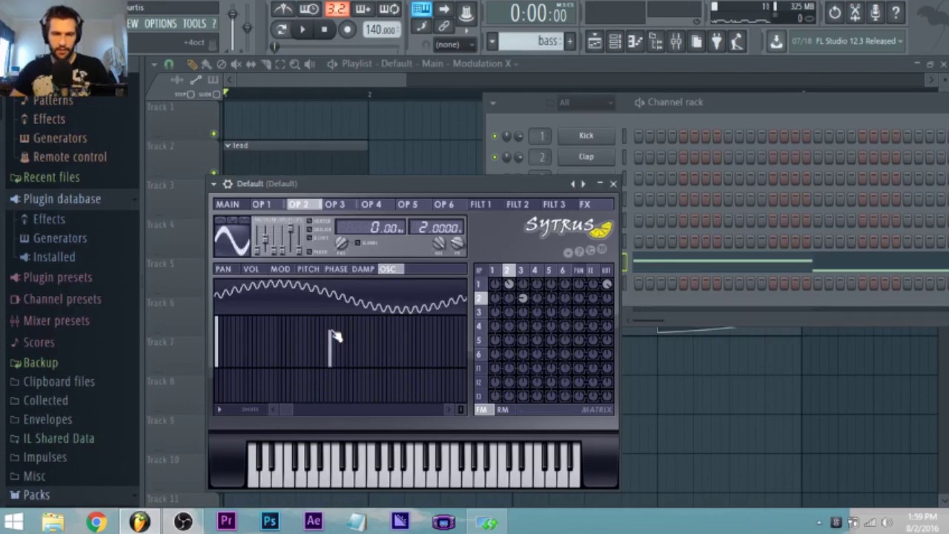
{"action": "key", "text": "space"}
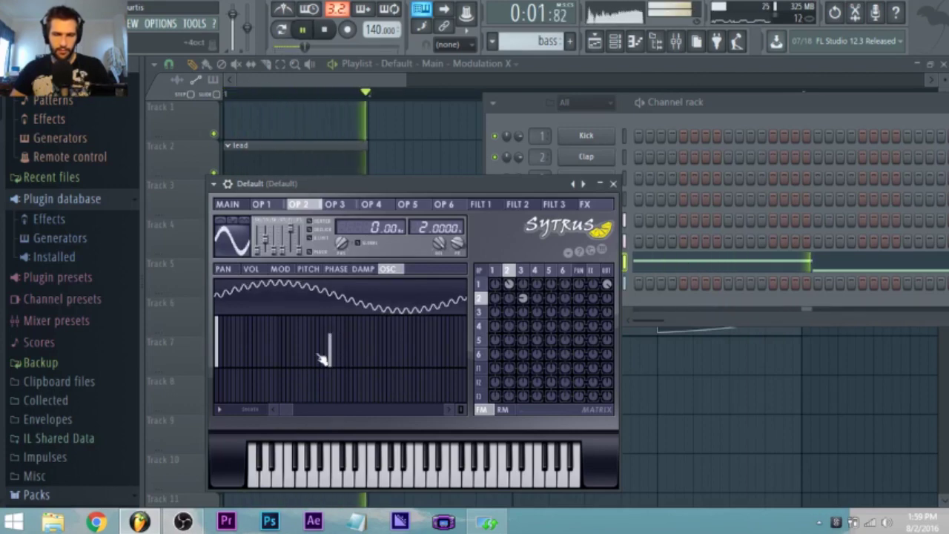
{"action": "left_click_drag", "start_coordinate": [303, 370], "coordinate": [396, 335]}
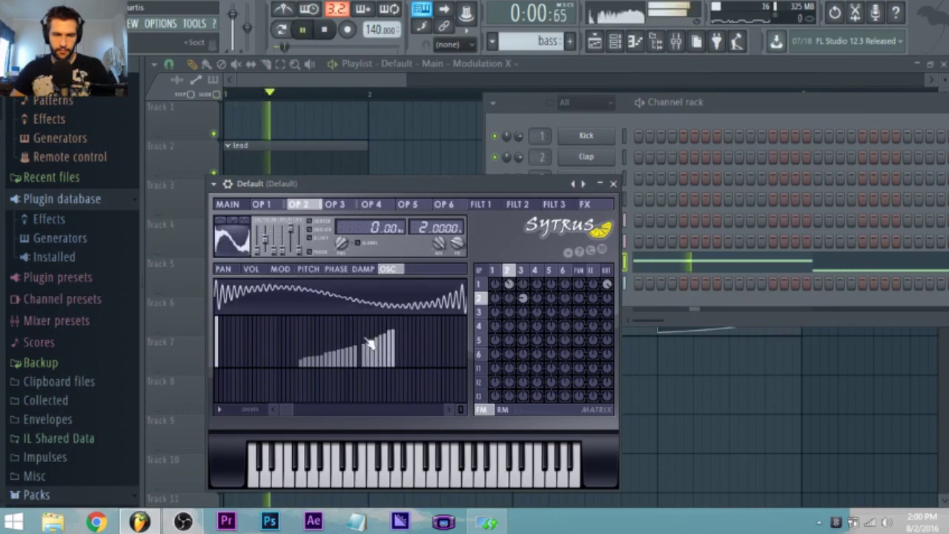
{"action": "mouse_move", "coordinate": [300, 375]}
{"action": "left_mouse_down"}
{"action": "mouse_move", "coordinate": [415, 398]}
{"action": "mouse_move", "coordinate": [412, 333]}
{"action": "left_mouse_up"}
{"action": "key", "text": "space"}
{"action": "key", "text": "space"}
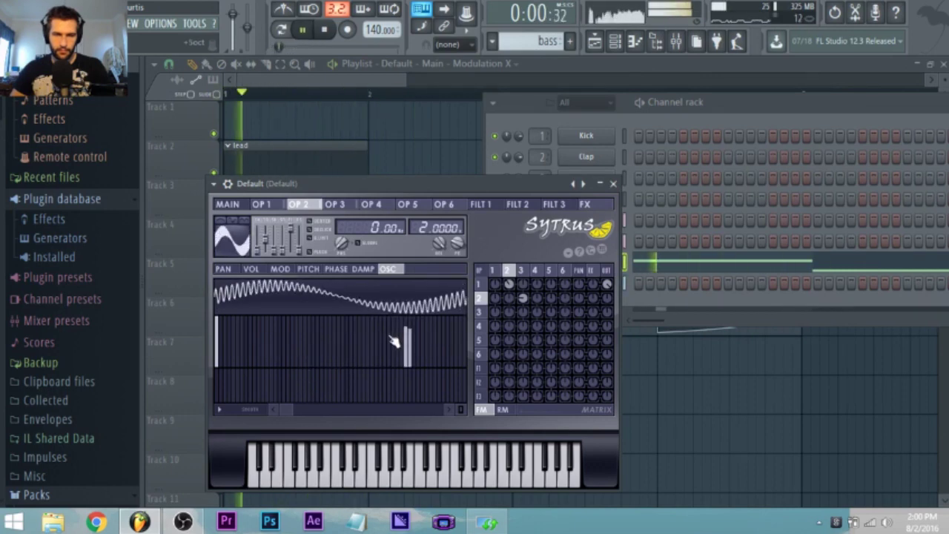
{"action": "key", "text": "space"}
Step: Try a scattered group of mid-range harmonics in operator 2's oscillator during playback
{"action": "left_click", "coordinate": [227, 203]}
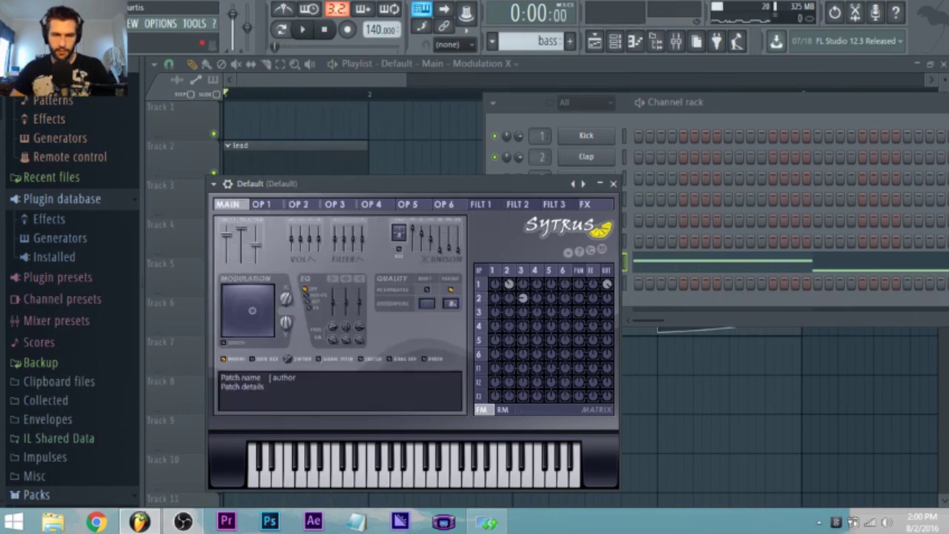
{"action": "key", "text": "space"}
{"action": "left_click", "coordinate": [507, 271]}
{"action": "mouse_move", "coordinate": [412, 368]}
{"action": "left_mouse_down"}
{"action": "mouse_move", "coordinate": [348, 355]}
{"action": "mouse_move", "coordinate": [346, 331]}
{"action": "mouse_move", "coordinate": [302, 353]}
{"action": "mouse_move", "coordinate": [311, 351]}
{"action": "left_mouse_up"}
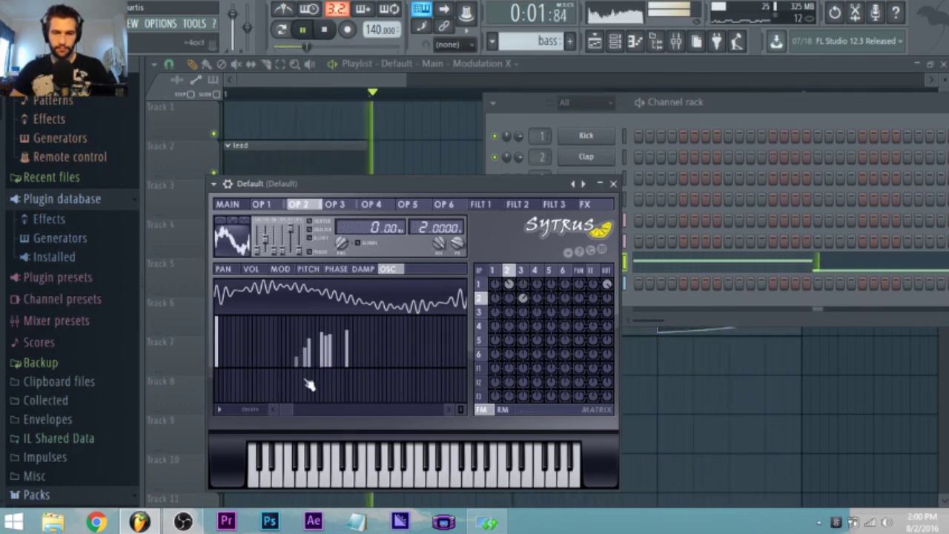
{"action": "mouse_move", "coordinate": [305, 380]}
{"action": "left_mouse_down"}
{"action": "mouse_move", "coordinate": [309, 355]}
{"action": "mouse_move", "coordinate": [264, 323]}
{"action": "mouse_move", "coordinate": [319, 392]}
{"action": "left_mouse_up"}
Step: Build operator 2's waveform from its first few harmonics only, with its frequency ratio at 2.0000, and stop playback
{"action": "left_click", "coordinate": [226, 321]}
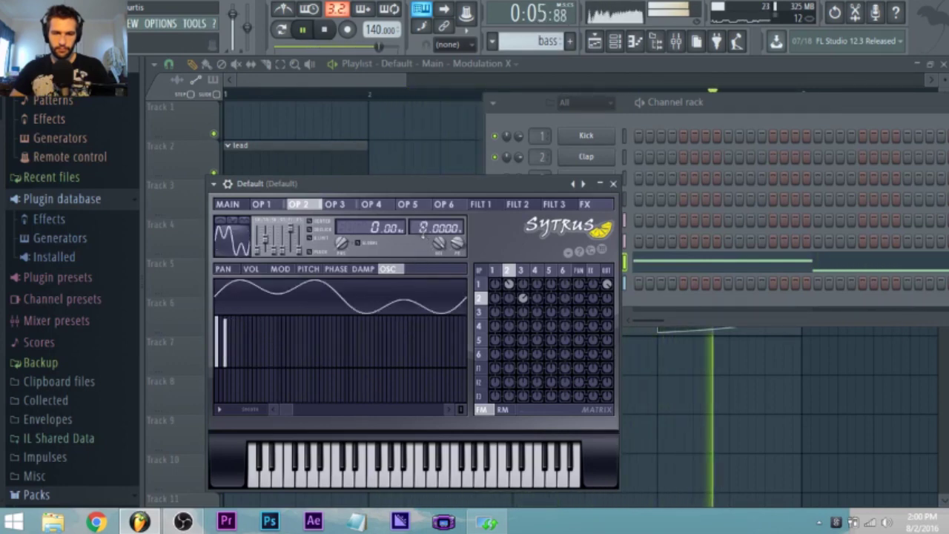
{"action": "left_click_drag", "start_coordinate": [424, 231], "coordinate": [424, 224]}
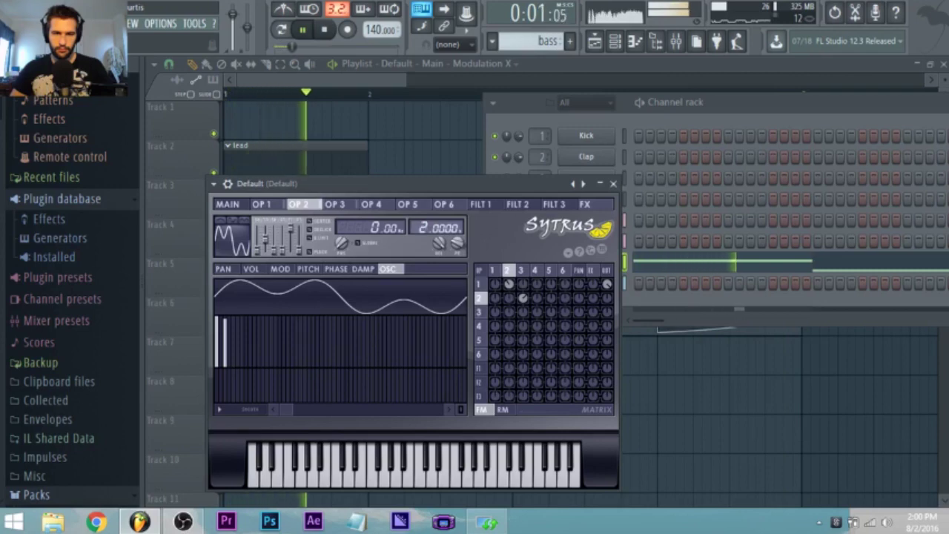
{"action": "mouse_move", "coordinate": [225, 334]}
{"action": "left_mouse_down"}
{"action": "mouse_move", "coordinate": [232, 330]}
{"action": "mouse_move", "coordinate": [235, 360]}
{"action": "mouse_move", "coordinate": [236, 333]}
{"action": "mouse_move", "coordinate": [232, 342]}
{"action": "left_mouse_up"}
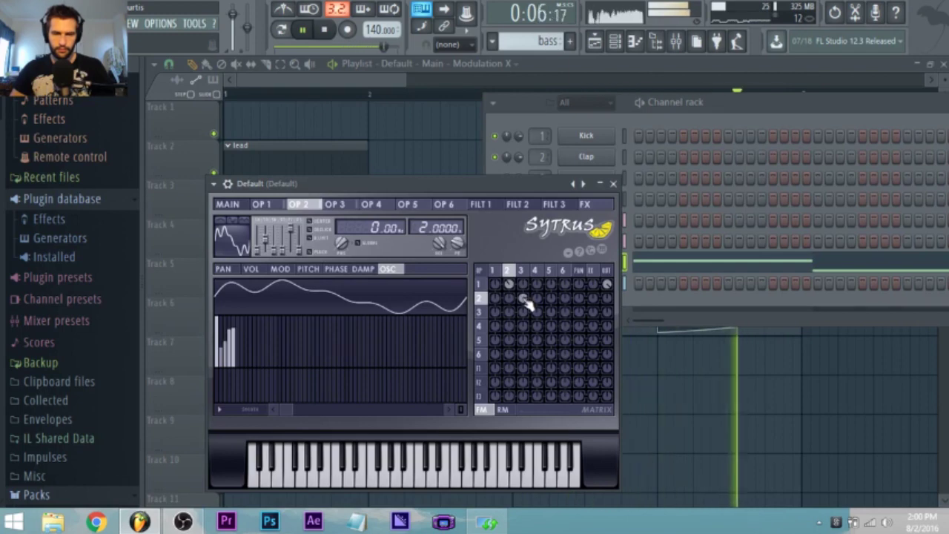
{"action": "key", "text": "space"}
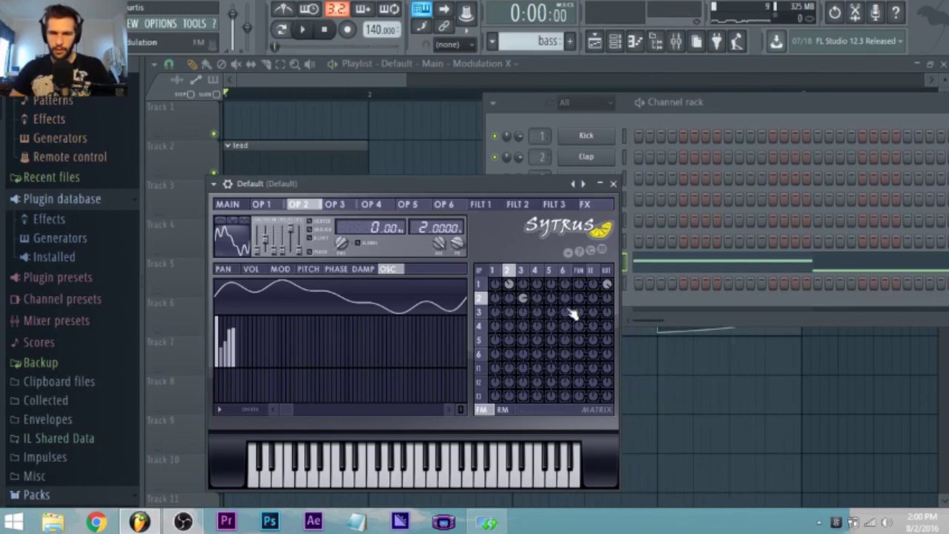
Step: Load Fruity WaveShaper in slot 1 of the Default mixer insert and bend its curve moderately upward while the song plays
{"action": "left_click", "coordinate": [685, 47]}
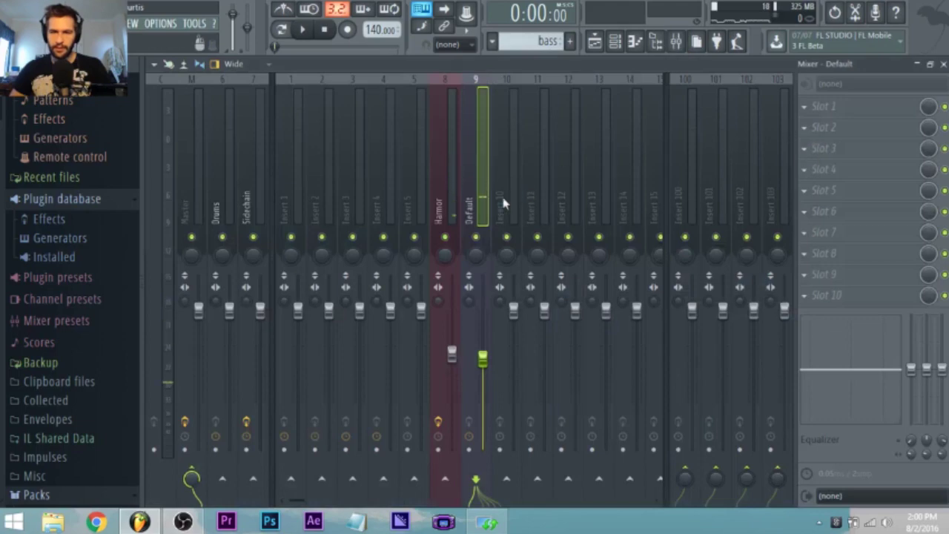
{"action": "left_click", "coordinate": [818, 109]}
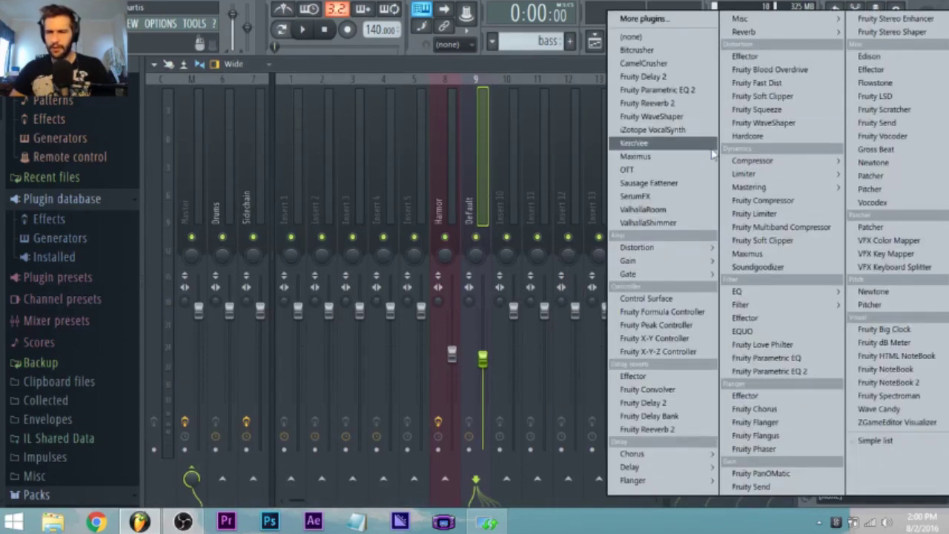
{"action": "mouse_move", "coordinate": [778, 181]}
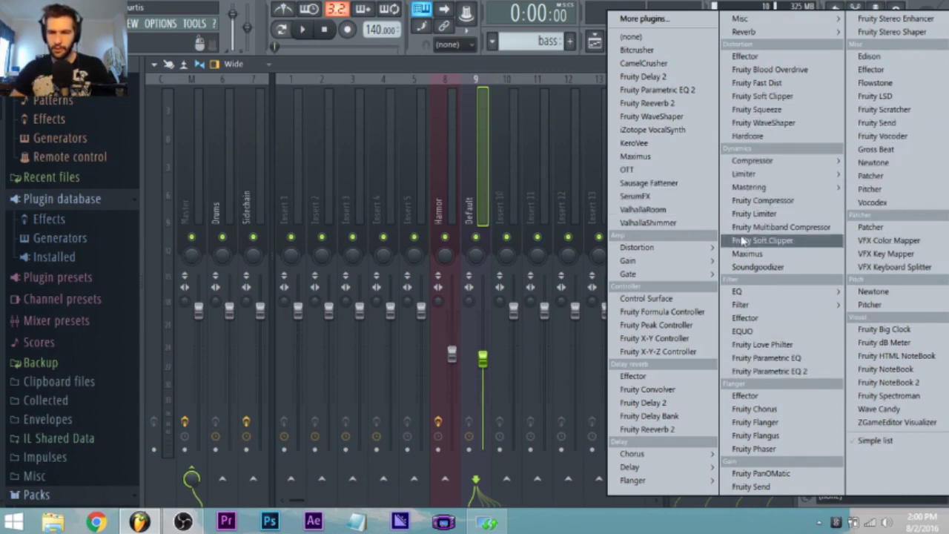
{"action": "left_click", "coordinate": [673, 128]}
{"action": "left_click_drag", "start_coordinate": [315, 300], "coordinate": [321, 258]}
{"action": "key", "text": "space"}
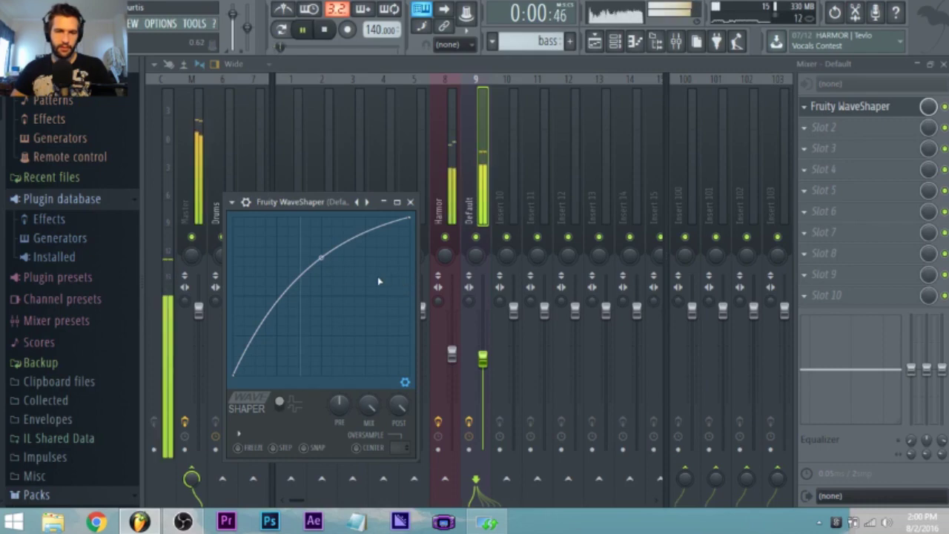
{"action": "left_click_drag", "start_coordinate": [330, 262], "coordinate": [330, 275]}
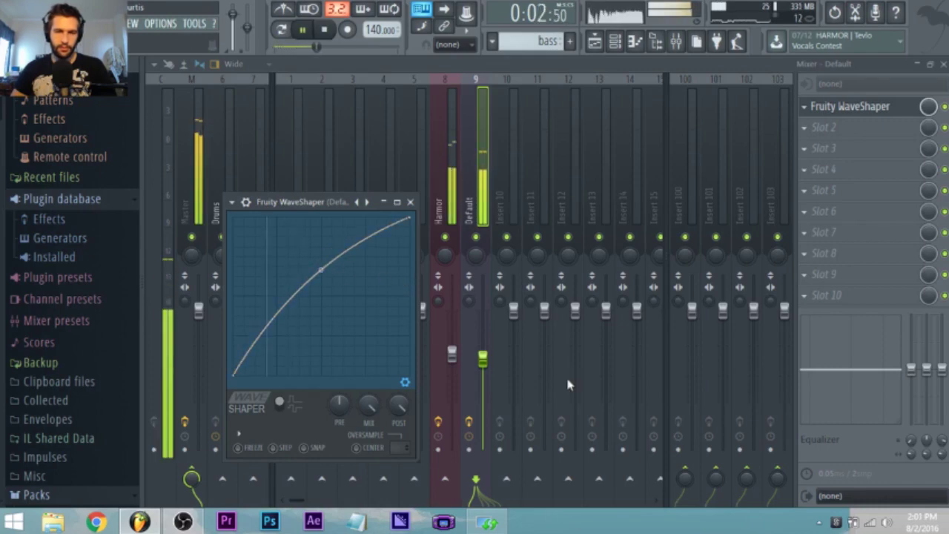
Step: Rebalance the mixer levels during playback by lowering the Default insert's fader and slightly raising the Harmor insert's fader
{"action": "left_click_drag", "start_coordinate": [485, 363], "coordinate": [486, 366]}
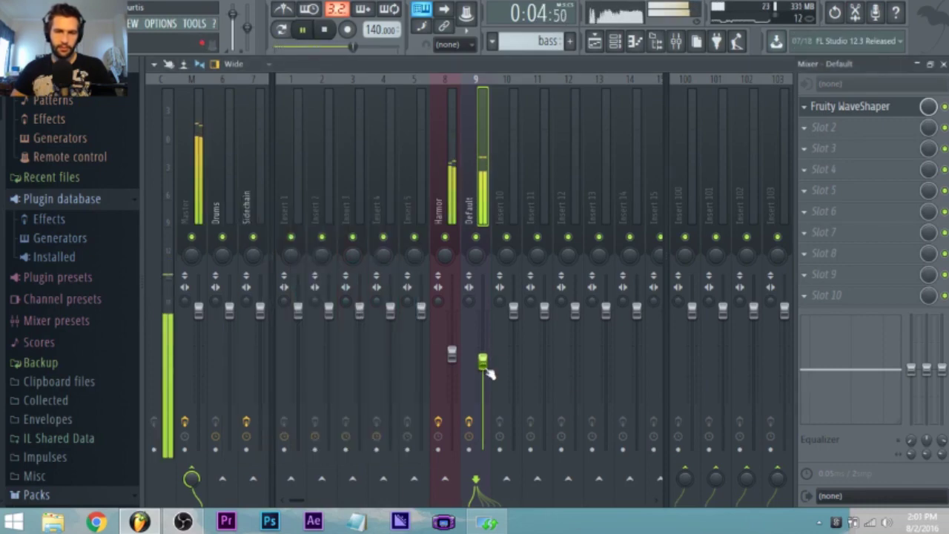
{"action": "left_click_drag", "start_coordinate": [454, 357], "coordinate": [456, 353]}
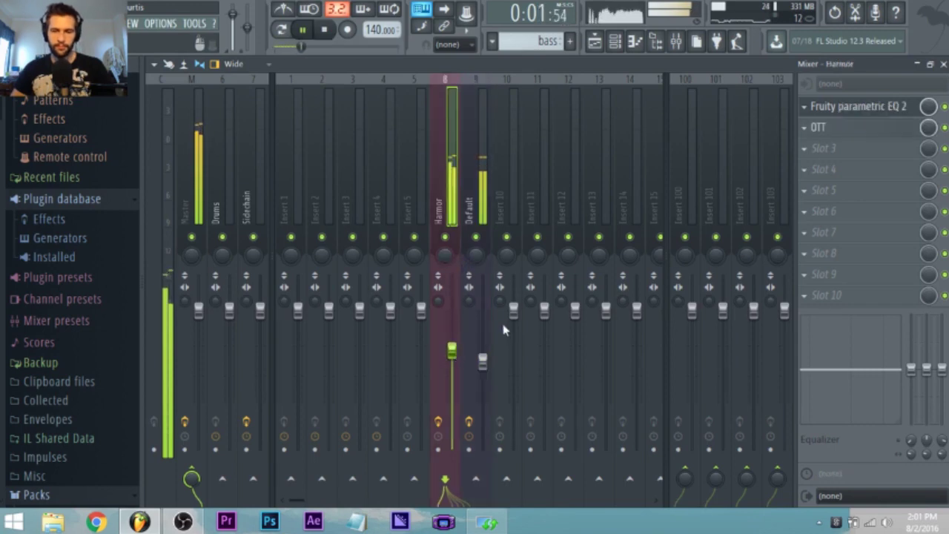
{"action": "left_click_drag", "start_coordinate": [483, 368], "coordinate": [482, 391]}
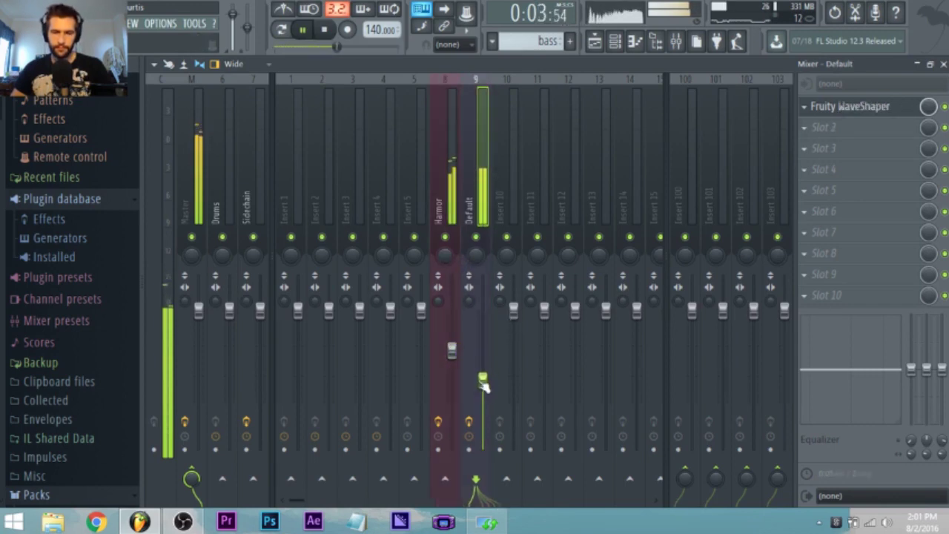
Step: Switch the Default insert's Fruity WaveShaper to bipolar mode, bend both halves of its curve upward, and stop playback
{"action": "left_click", "coordinate": [897, 115]}
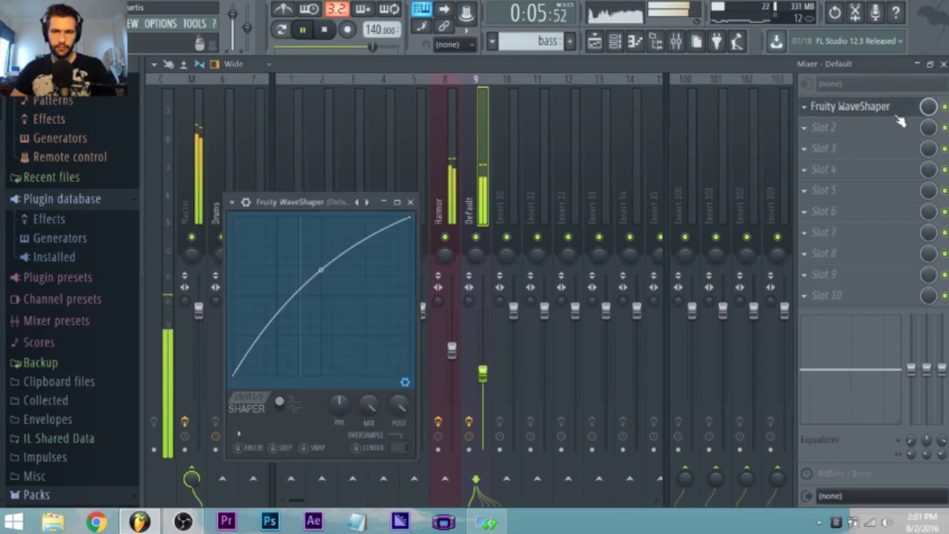
{"action": "left_click", "coordinate": [282, 407]}
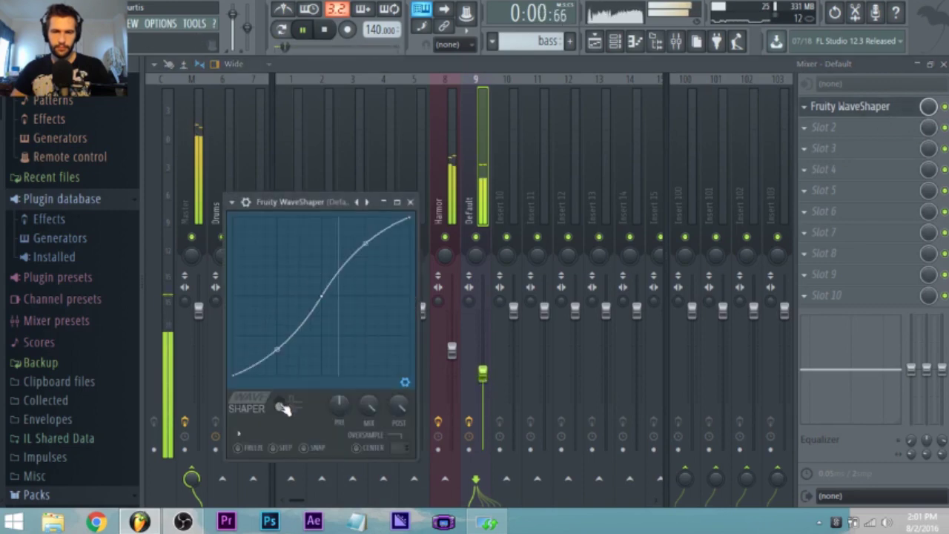
{"action": "left_click_drag", "start_coordinate": [365, 243], "coordinate": [366, 222]}
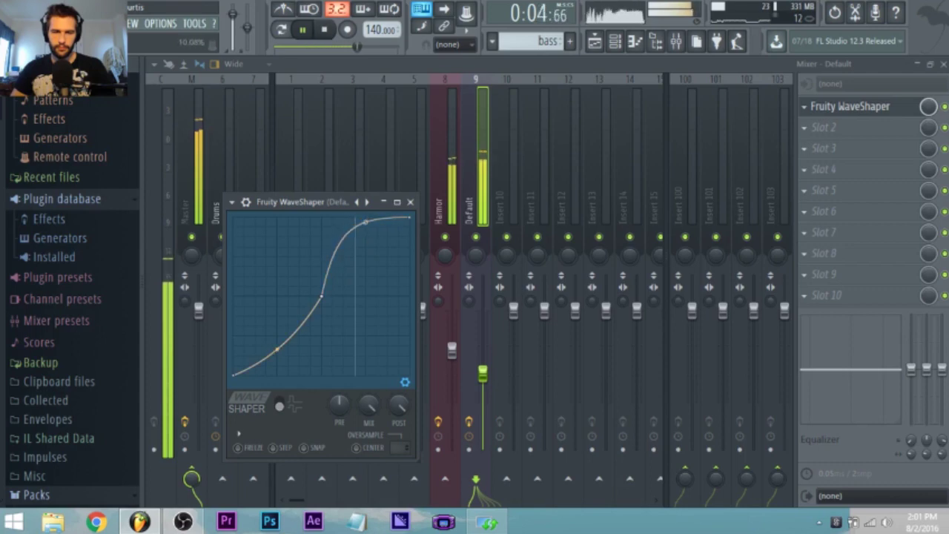
{"action": "left_click_drag", "start_coordinate": [276, 316], "coordinate": [276, 304]}
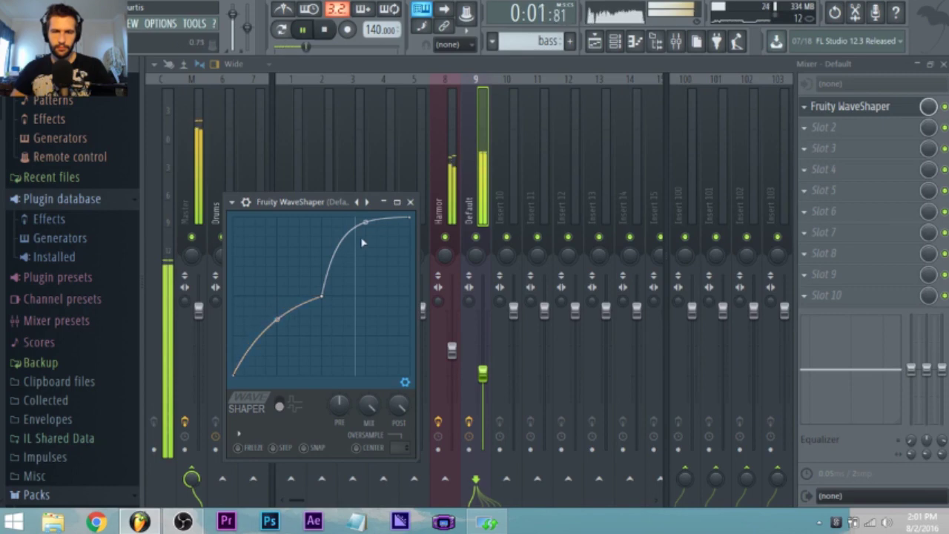
{"action": "key", "text": "space"}
Step: Load Fruity Parametric EQ 2 in slot 2 of the Default insert, then slightly lower band 7 and deeply cut band 5 during playback
{"action": "left_click", "coordinate": [822, 130]}
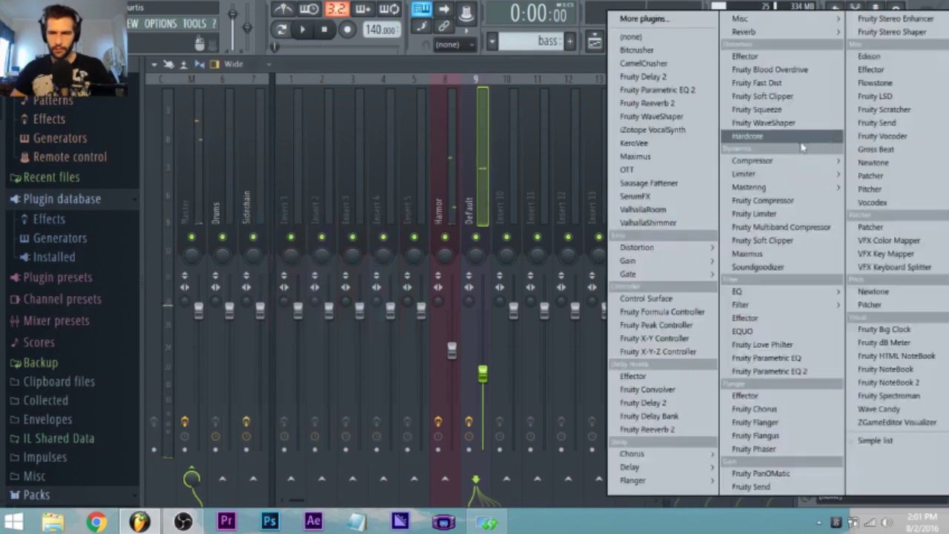
{"action": "left_click", "coordinate": [694, 93]}
{"action": "key", "text": "space"}
{"action": "left_click_drag", "start_coordinate": [495, 333], "coordinate": [501, 347]}
{"action": "left_click_drag", "start_coordinate": [432, 333], "coordinate": [440, 370]}
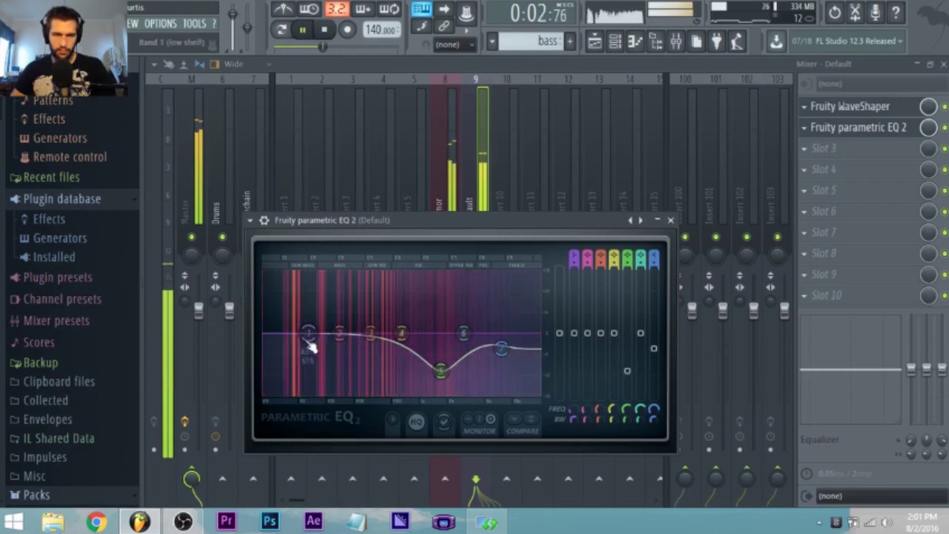
Step: Roll off the lowest frequencies with EQ band 1 near the bottom of its range and slightly boost band 2 in the sub bass
{"action": "left_click_drag", "start_coordinate": [276, 388], "coordinate": [274, 387]}
{"action": "left_click_drag", "start_coordinate": [314, 323], "coordinate": [309, 326]}
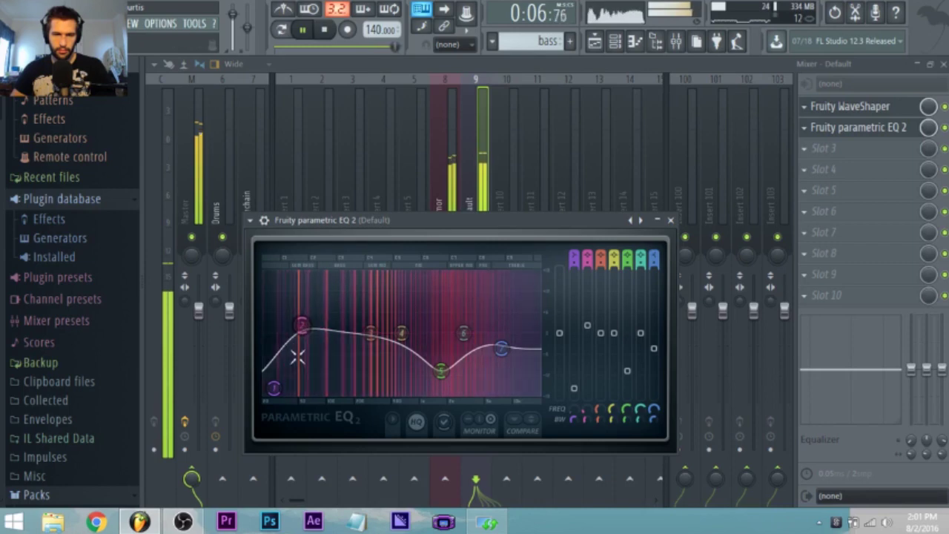
{"action": "left_click_drag", "start_coordinate": [281, 393], "coordinate": [267, 392]}
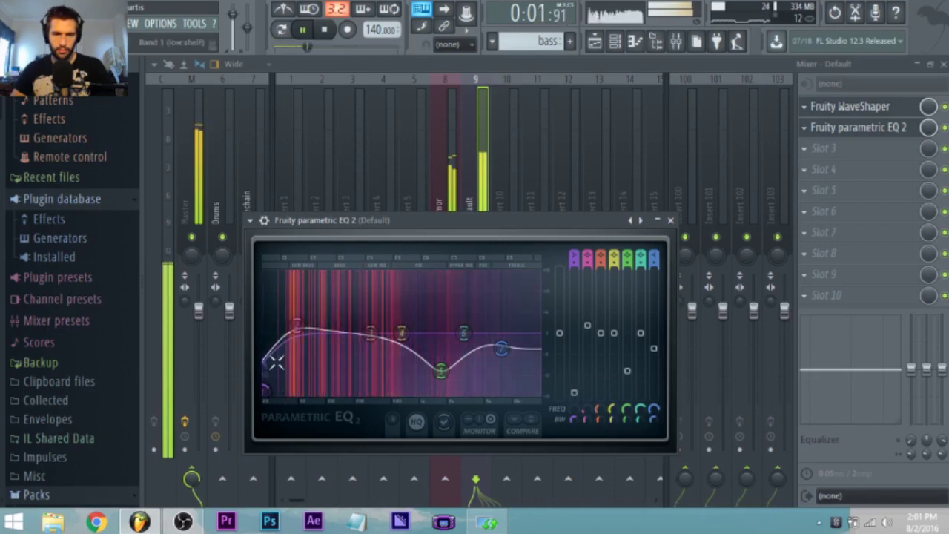
Step: Shift the band 5 cut lower in frequency and make it shallower, boost band 4, and pull the band 7 high shelf down sharply
{"action": "left_click_drag", "start_coordinate": [440, 370], "coordinate": [424, 369]}
{"action": "left_click_drag", "start_coordinate": [401, 333], "coordinate": [403, 316]}
{"action": "mouse_move", "coordinate": [423, 369]}
{"action": "left_mouse_down"}
{"action": "mouse_move", "coordinate": [426, 336]}
{"action": "mouse_move", "coordinate": [430, 363]}
{"action": "left_mouse_up"}
{"action": "left_click_drag", "start_coordinate": [502, 348], "coordinate": [503, 390]}
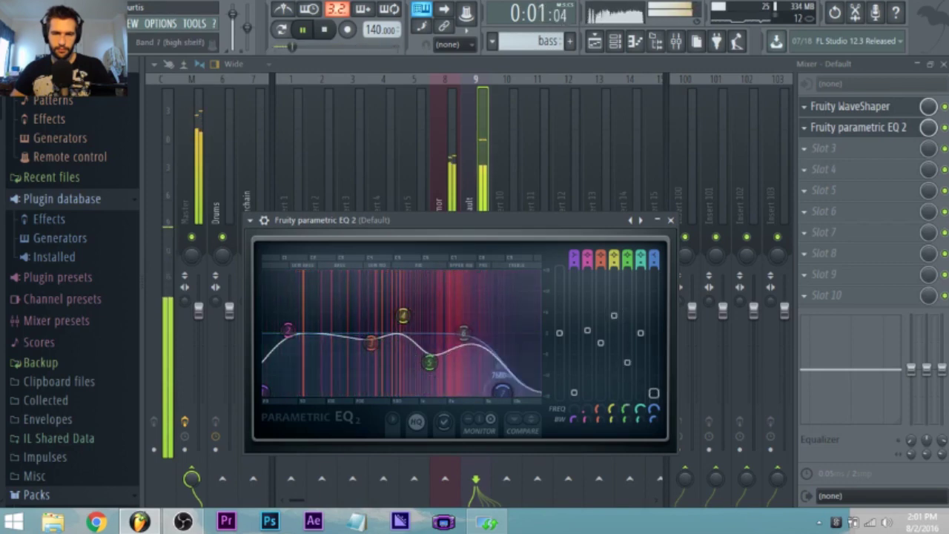
{"action": "key", "text": "space"}
Step: Move EQ band 6 into the high frequencies as a moderate cut, shift band 3 lower in frequency, and briefly audition the bass
{"action": "left_click_drag", "start_coordinate": [467, 335], "coordinate": [523, 333]}
{"action": "left_click_drag", "start_coordinate": [371, 343], "coordinate": [348, 343]}
{"action": "left_click_drag", "start_coordinate": [495, 334], "coordinate": [498, 350]}
{"action": "key", "text": "space"}
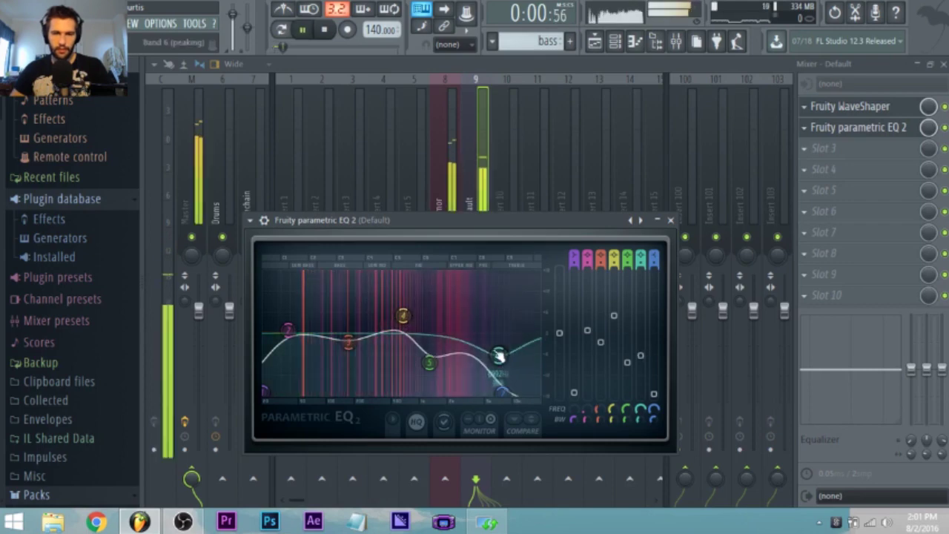
{"action": "key", "text": "space"}
Step: Select the Harmor mixer insert and open the effect choices for its slot 3
{"action": "left_click", "coordinate": [446, 198]}
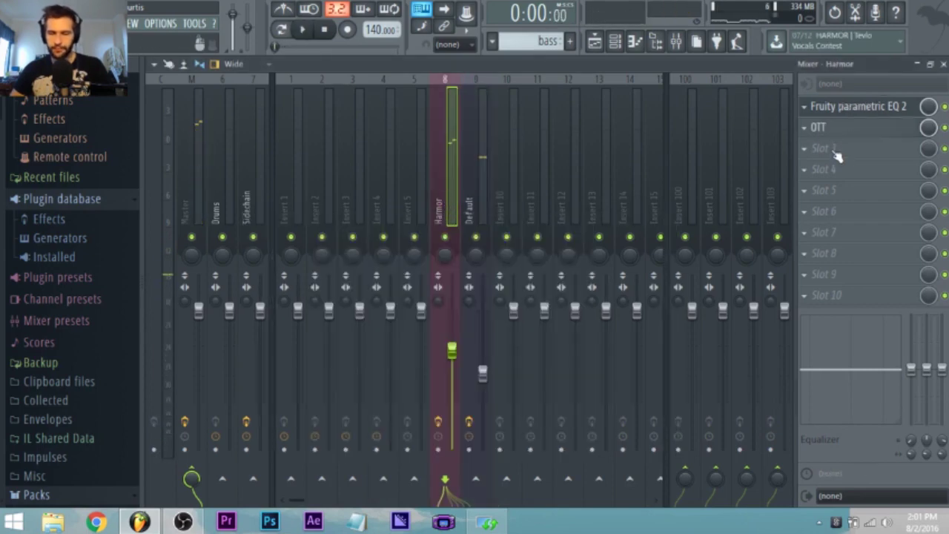
{"action": "left_click", "coordinate": [833, 156]}
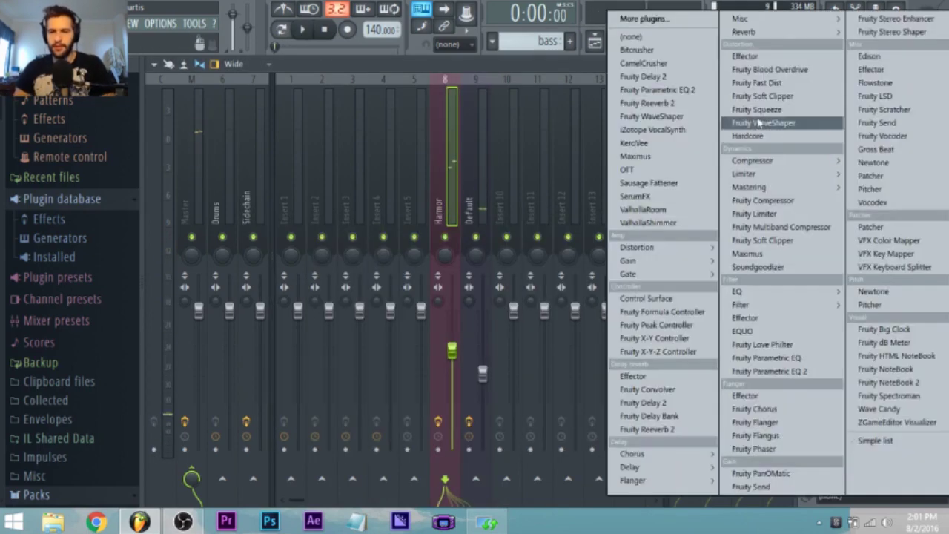
Step: Insert Fruity Reeverb 2 on the Harmor mixer track, adjust its room size and wet level, and audition the result
{"action": "left_click", "coordinate": [704, 108]}
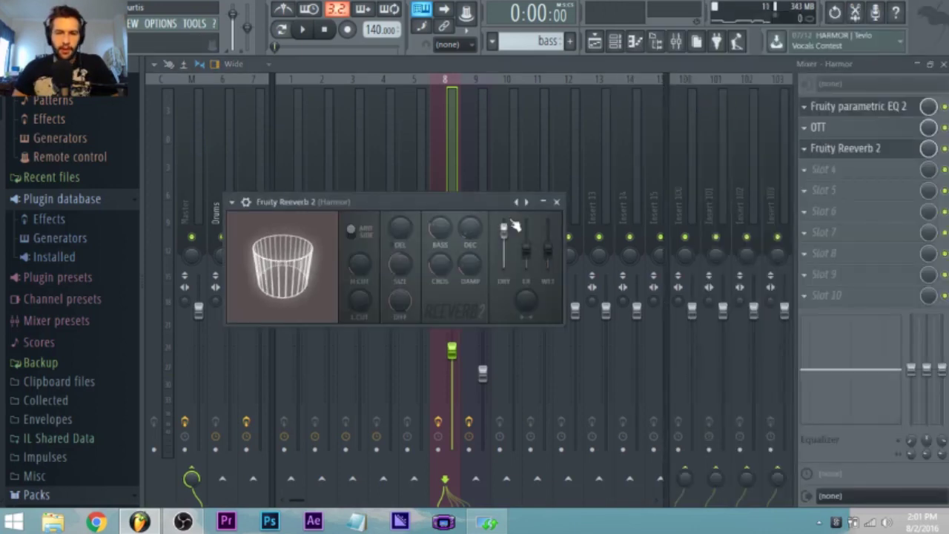
{"action": "left_click_drag", "start_coordinate": [442, 201], "coordinate": [443, 143]}
{"action": "left_click_drag", "start_coordinate": [547, 202], "coordinate": [547, 209]}
{"action": "mouse_move", "coordinate": [404, 206]}
{"action": "left_mouse_down"}
{"action": "mouse_move", "coordinate": [404, 187]}
{"action": "mouse_move", "coordinate": [404, 212]}
{"action": "left_mouse_up"}
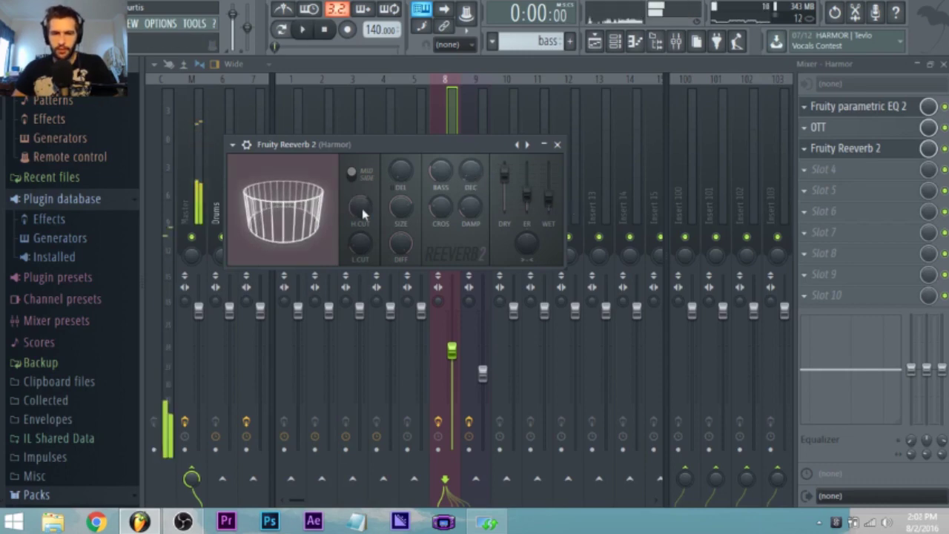
{"action": "key", "text": "space"}
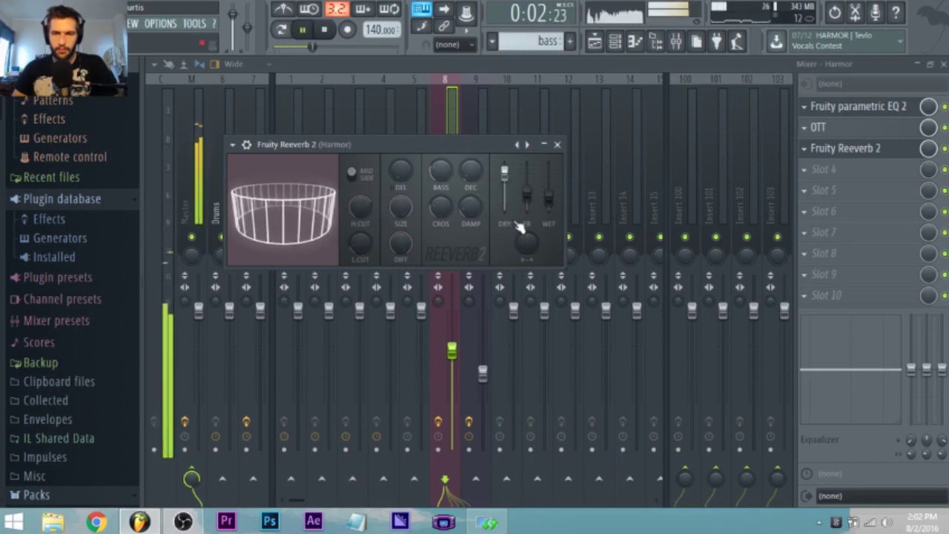
{"action": "key", "text": "space"}
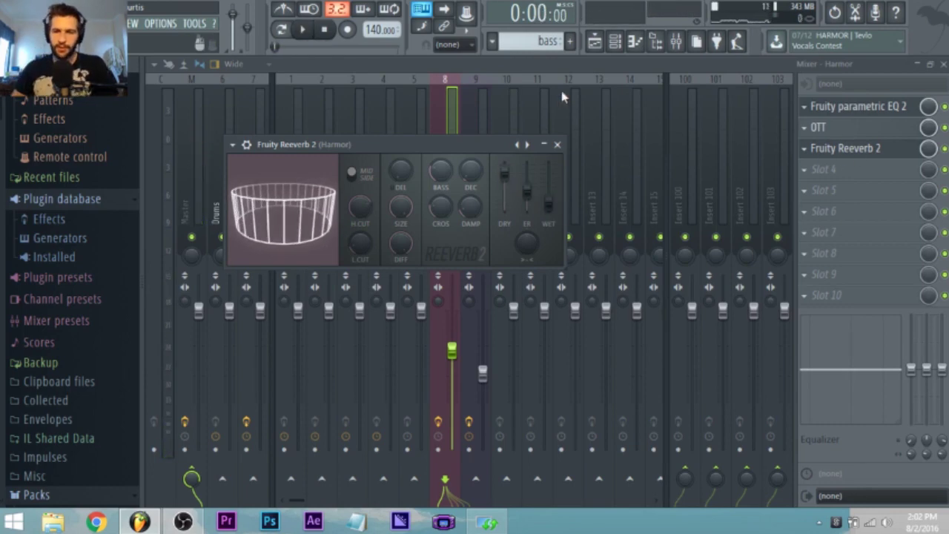
Step: Select the Default mixer track, start playback and open the Default channel's Sytrus synth
{"action": "left_click", "coordinate": [449, 69]}
{"action": "left_click", "coordinate": [476, 135]}
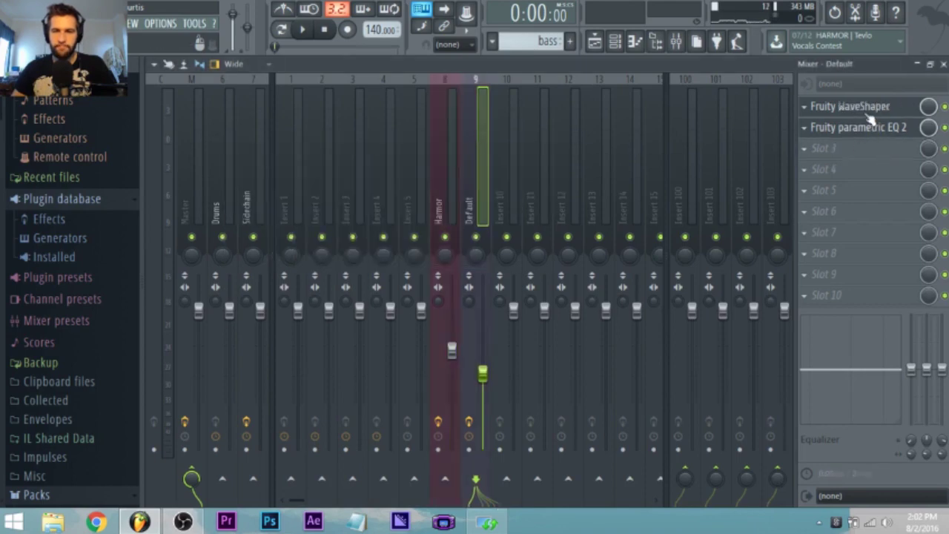
{"action": "key", "text": "space"}
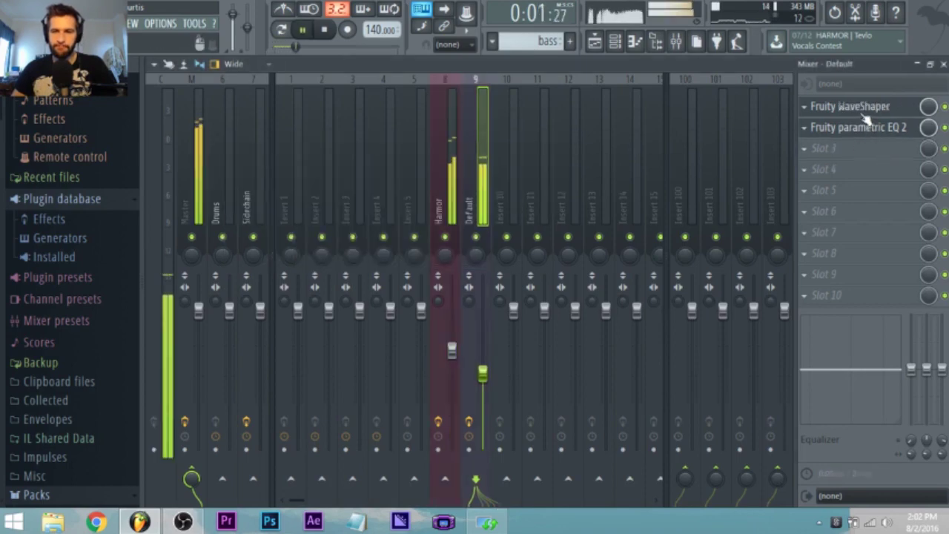
{"action": "left_click", "coordinate": [593, 42]}
{"action": "left_click", "coordinate": [606, 261]}
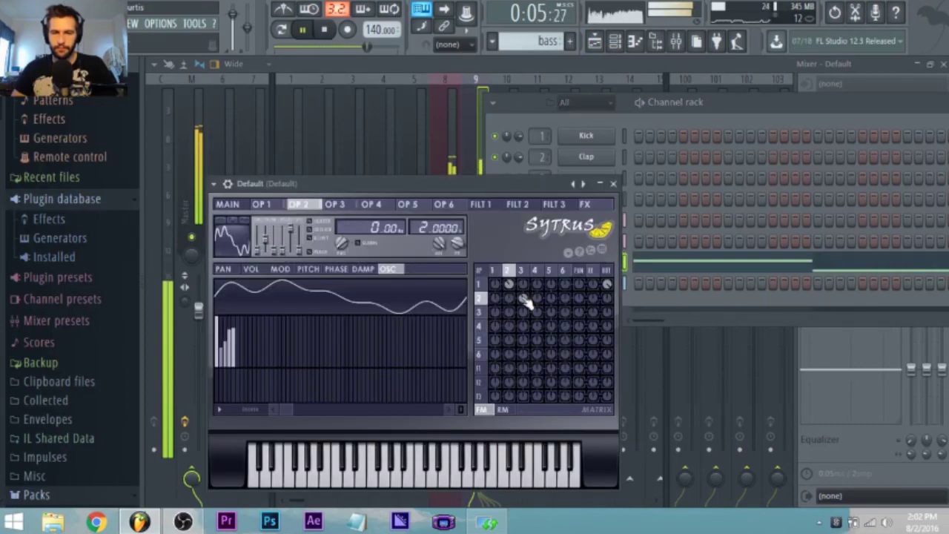
Step: Redraw Sytrus OP 2's oscillator harmonics during playback, keeping the fundamental and replacing the low bars with a small cluster of higher harmonics
{"action": "left_click", "coordinate": [217, 316]}
{"action": "left_click", "coordinate": [327, 339]}
{"action": "left_click", "coordinate": [310, 343]}
{"action": "left_click_drag", "start_coordinate": [325, 358], "coordinate": [332, 378]}
{"action": "left_click", "coordinate": [305, 340]}
{"action": "left_click", "coordinate": [297, 336]}
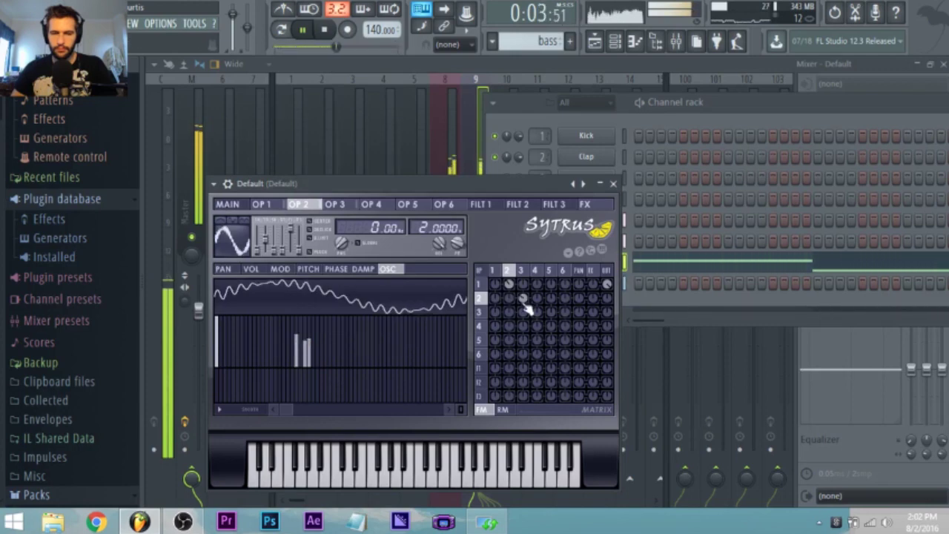
{"action": "key", "text": "space"}
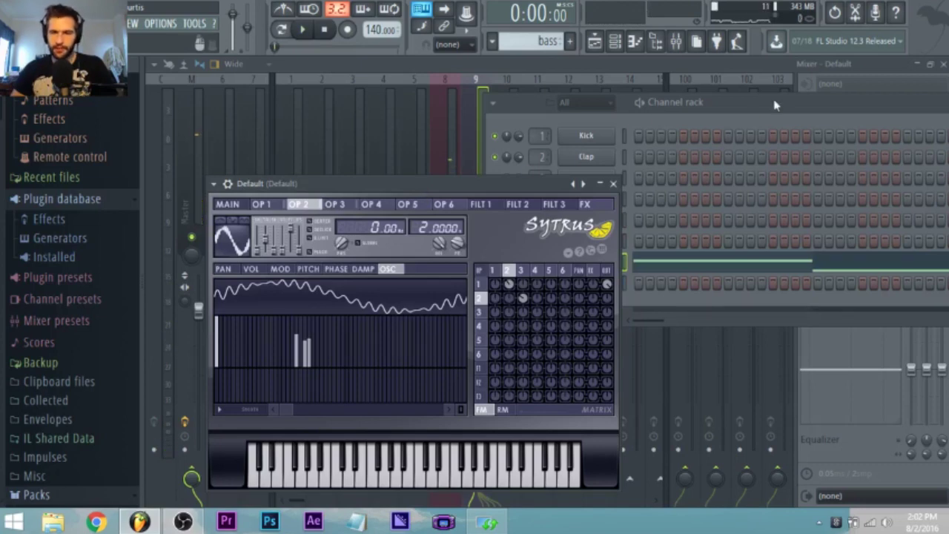
Step: Show the playlist, briefly audition the arrangement and open the lead pattern for editing
{"action": "left_click", "coordinate": [595, 42]}
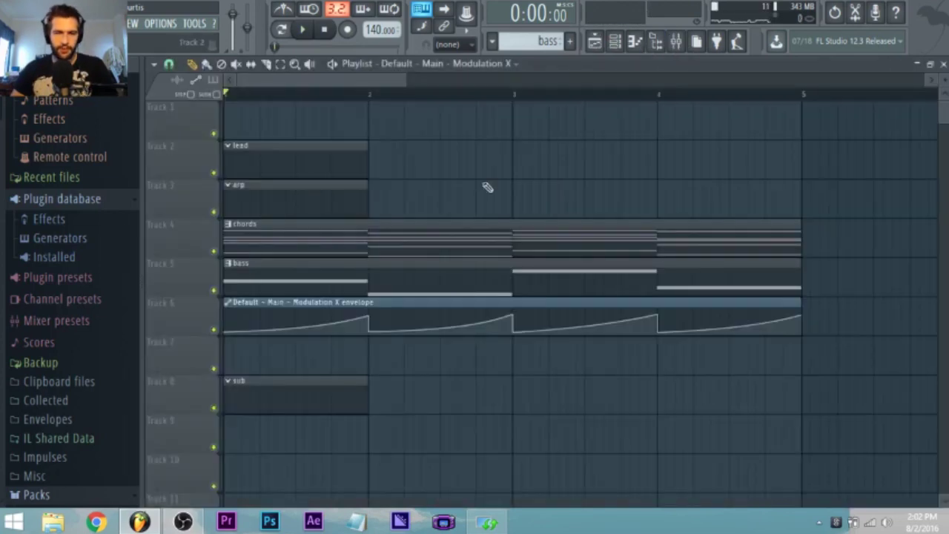
{"action": "scroll", "coordinate": [382, 318], "scroll_direction": "down", "scroll_amount": 2}
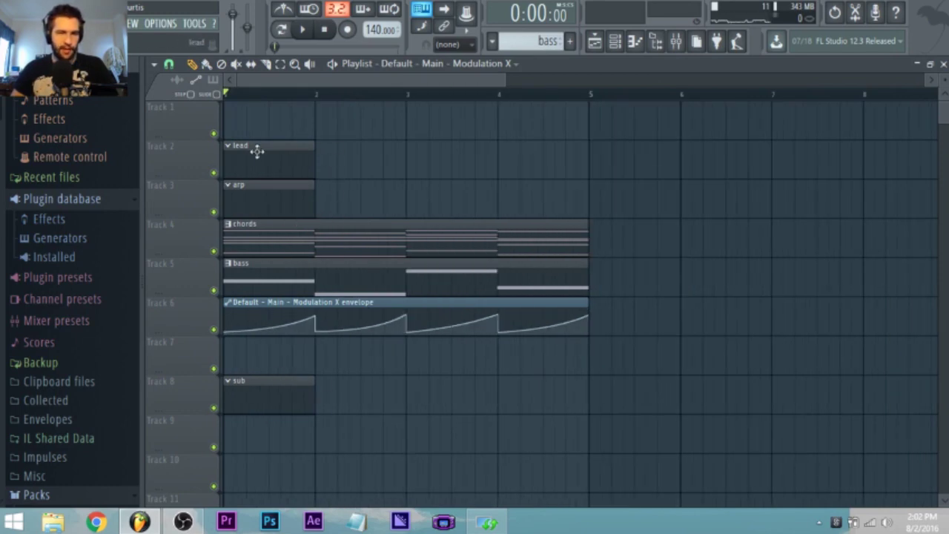
{"action": "key", "text": "space"}
{"action": "key", "text": "space"}
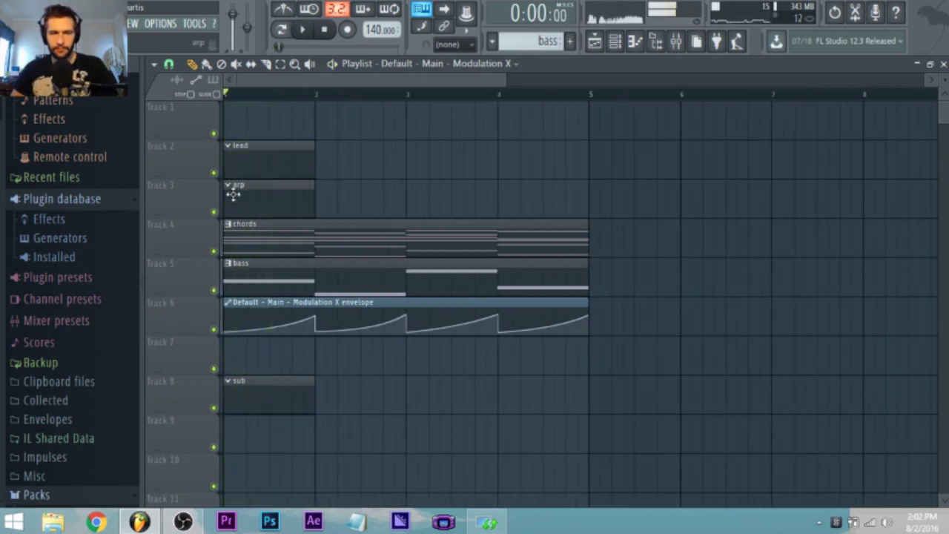
{"action": "double_click", "coordinate": [241, 157]}
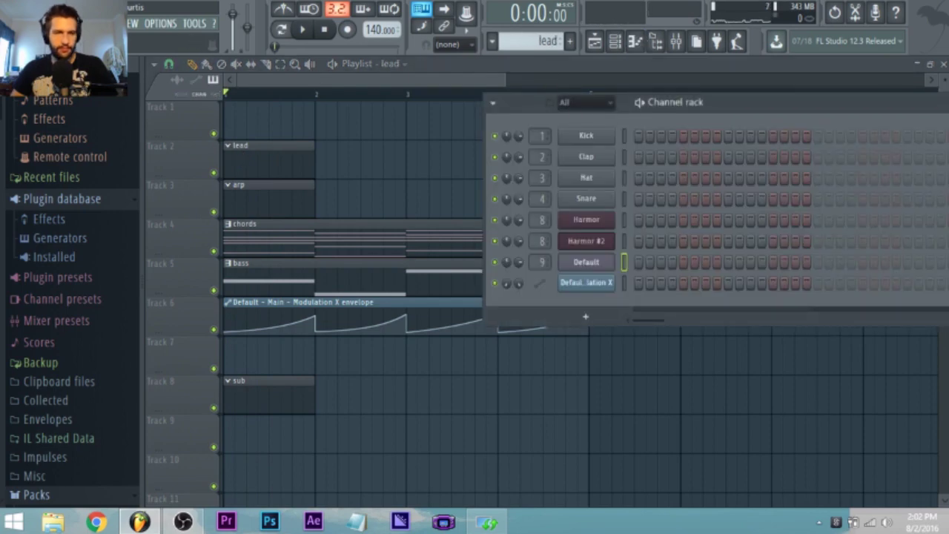
Step: Add another Harmor synth channel for the lead pattern and open its empty piano roll
{"action": "left_click", "coordinate": [64, 24]}
{"action": "mouse_move", "coordinate": [144, 39]}
{"action": "left_click", "coordinate": [289, 64]}
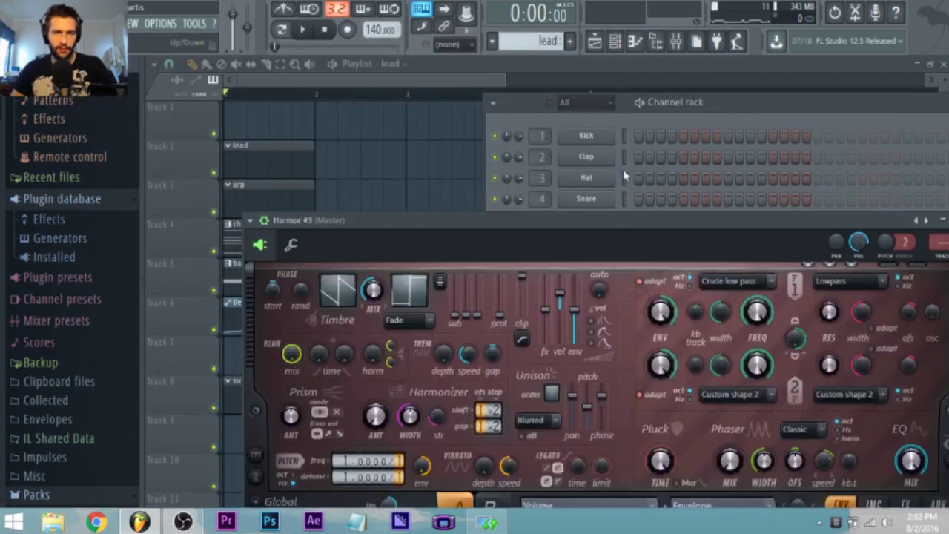
{"action": "left_click", "coordinate": [264, 221]}
{"action": "left_click", "coordinate": [716, 120]}
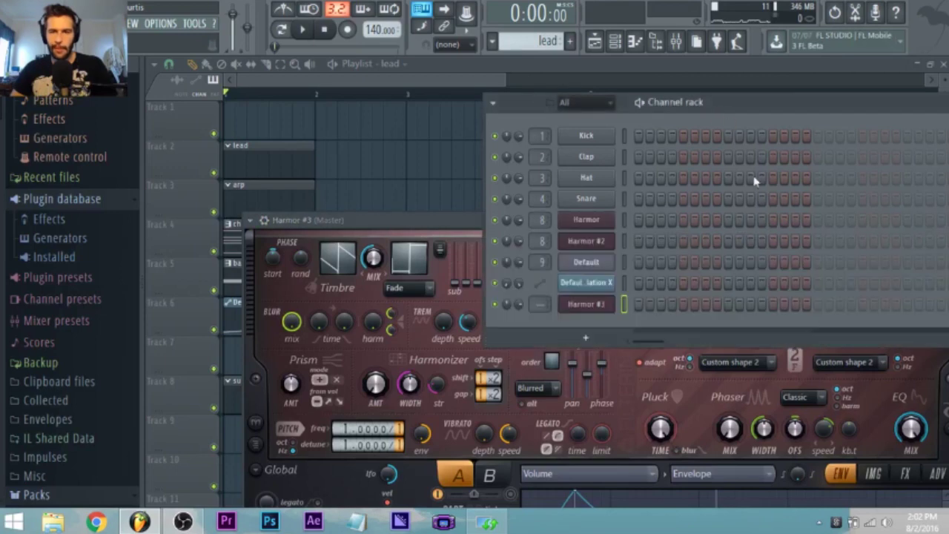
{"action": "right_click", "coordinate": [609, 304]}
{"action": "left_click", "coordinate": [622, 300]}
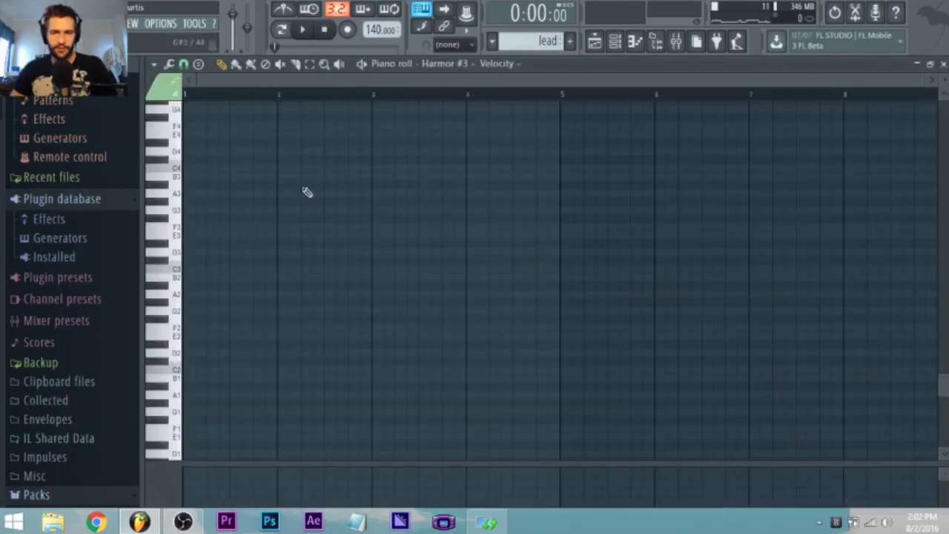
{"action": "scroll", "coordinate": [428, 216], "scroll_direction": "up", "scroll_amount": 5}
{"action": "scroll", "coordinate": [430, 214], "scroll_direction": "up", "scroll_amount": 3, "text": "ctrl"}
{"action": "scroll", "coordinate": [436, 215], "scroll_direction": "up", "scroll_amount": 4}
{"action": "scroll", "coordinate": [436, 215], "scroll_direction": "down", "scroll_amount": 8}
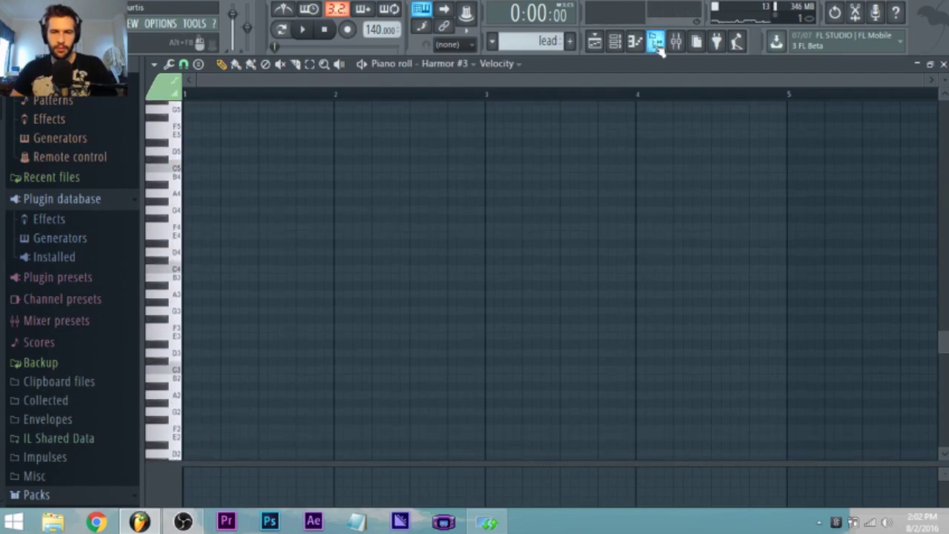
Step: Route the new Harmor channel to mixer insert 10 and lower that track's volume fader
{"action": "left_click", "coordinate": [657, 43]}
{"action": "right_click", "coordinate": [494, 217]}
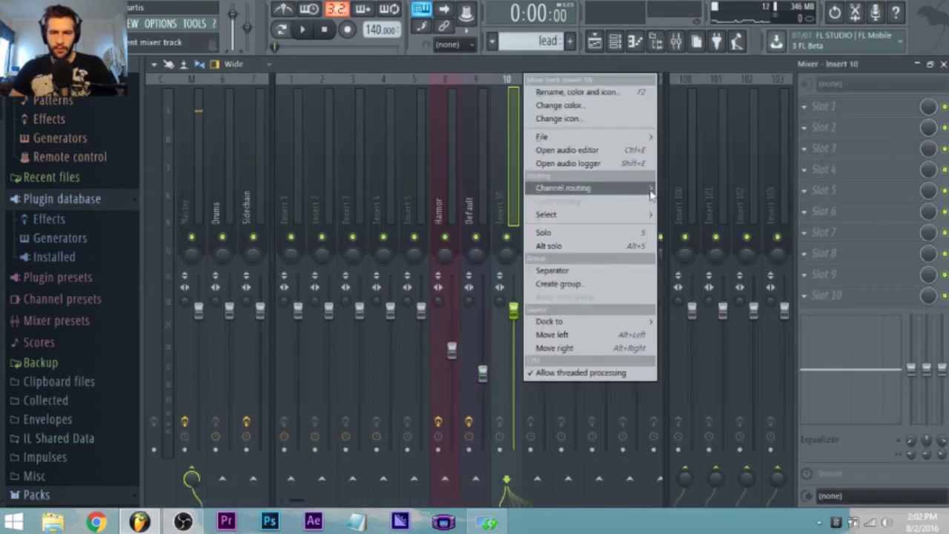
{"action": "left_click", "coordinate": [734, 187]}
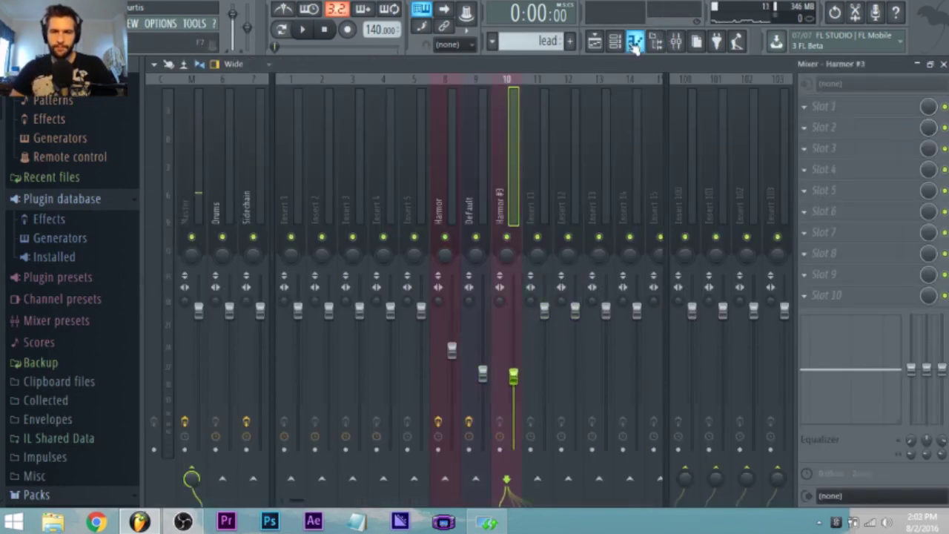
Step: Reopen the new Harmor channel's piano roll and audition several keyboard pitches against the playing arrangement
{"action": "left_click", "coordinate": [635, 43]}
{"action": "right_click", "coordinate": [606, 306]}
{"action": "left_click", "coordinate": [625, 305]}
{"action": "right_click", "coordinate": [607, 305]}
{"action": "left_click", "coordinate": [628, 306]}
{"action": "left_click", "coordinate": [173, 399]}
{"action": "left_click", "coordinate": [174, 227]}
{"action": "left_click", "coordinate": [177, 295]}
{"action": "key", "text": "space"}
{"action": "left_click", "coordinate": [177, 297]}
{"action": "left_click", "coordinate": [178, 197]}
{"action": "key", "text": "space"}
{"action": "scroll", "coordinate": [184, 222], "scroll_direction": "up", "scroll_amount": 2}
{"action": "key", "text": "space"}
Step: Draw an A4 note at the start of bar 1 and shorten it to half a bar
{"action": "left_click", "coordinate": [184, 244]}
{"action": "left_click", "coordinate": [216, 243]}
{"action": "key", "text": "space"}
{"action": "scroll", "coordinate": [338, 244], "scroll_direction": "down", "scroll_amount": 2}
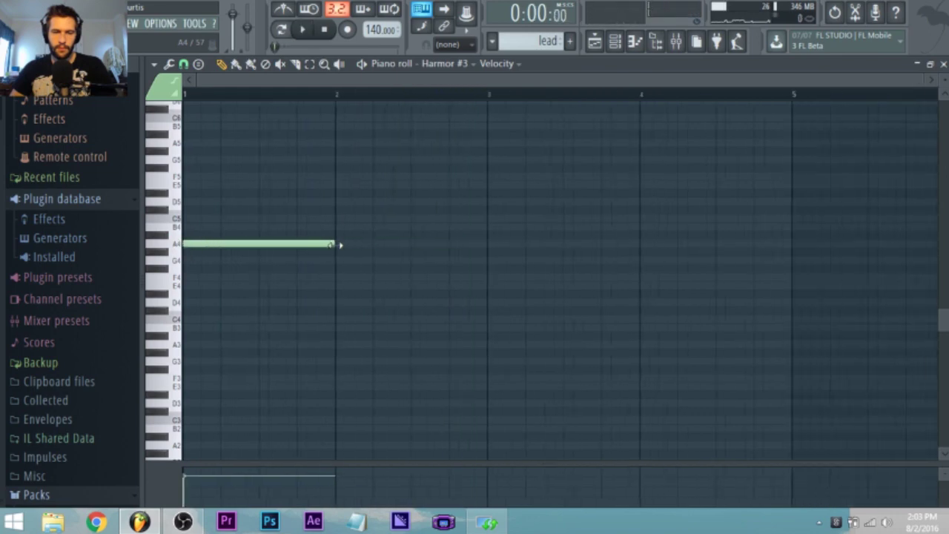
{"action": "left_click_drag", "start_coordinate": [339, 244], "coordinate": [282, 251]}
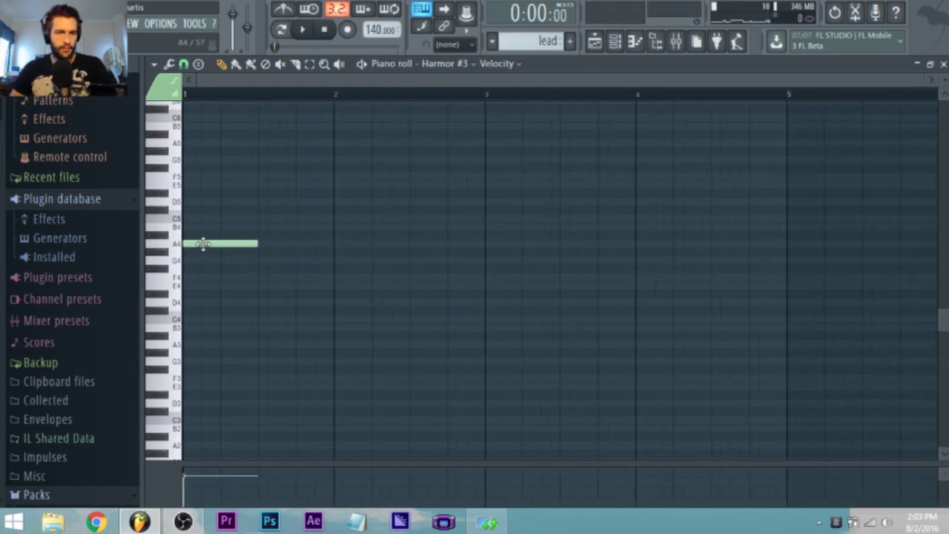
Step: Move the opening note up to C5, shorten it to one beat and audition it
{"action": "left_click_drag", "start_coordinate": [201, 243], "coordinate": [186, 221]}
{"action": "key", "text": "space"}
{"action": "key", "text": "space"}
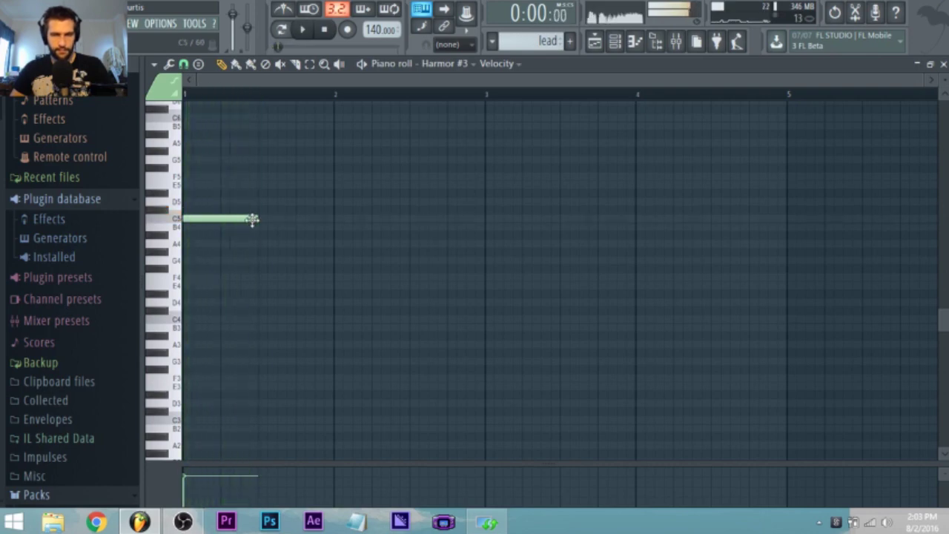
{"action": "key", "text": "space"}
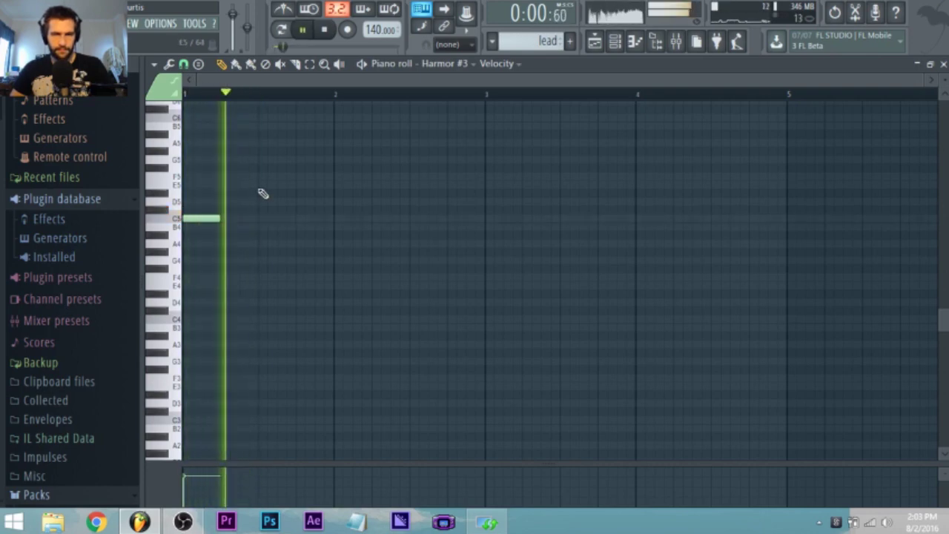
{"action": "key", "text": "space"}
Step: Add an E5 note on beat 3 of bar 1 and raise the opening note through E5 to G5, auditioning each pitch
{"action": "left_click", "coordinate": [261, 186]}
{"action": "left_click_drag", "start_coordinate": [192, 218], "coordinate": [190, 189]}
{"action": "key", "text": "space"}
{"action": "key", "text": "space"}
{"action": "left_click_drag", "start_coordinate": [190, 183], "coordinate": [185, 158]}
{"action": "key", "text": "space"}
{"action": "key", "text": "space"}
Step: Move the second note to C5 at the start of bar 2, audition it and extend both notes to one full bar
{"action": "left_click_drag", "start_coordinate": [277, 185], "coordinate": [359, 215]}
{"action": "key", "text": "space"}
{"action": "key", "text": "space"}
{"action": "key", "text": "space"}
{"action": "key", "text": "space"}
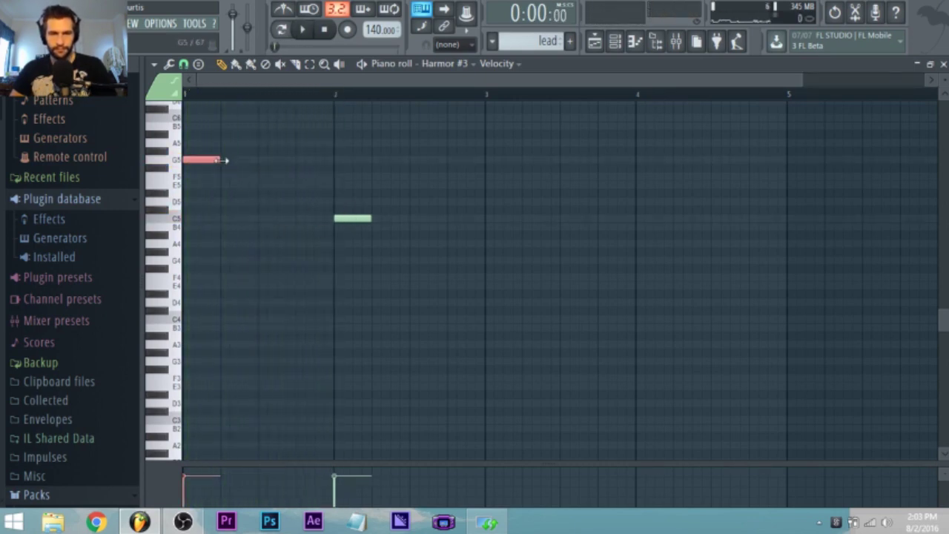
{"action": "left_click_drag", "start_coordinate": [373, 219], "coordinate": [478, 229]}
{"action": "scroll", "coordinate": [467, 234], "scroll_direction": "down", "scroll_amount": 2}
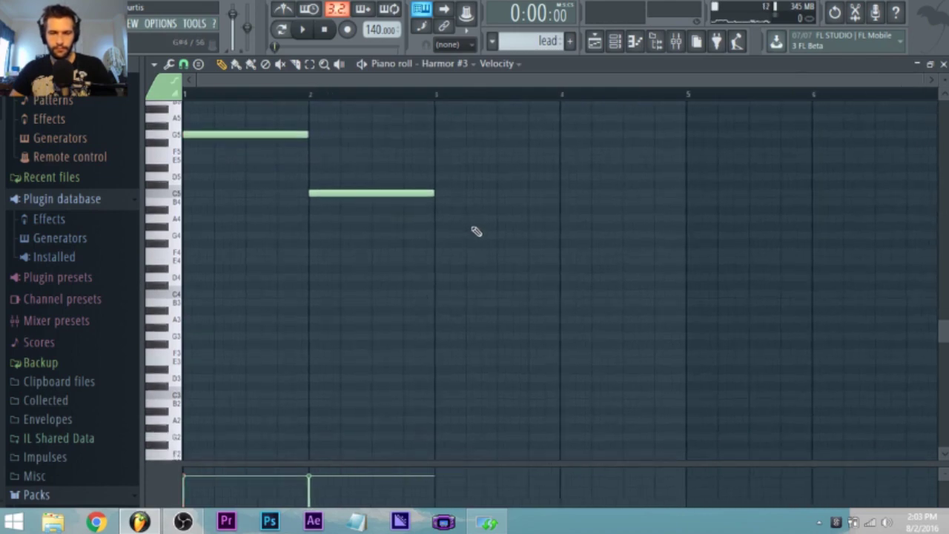
Step: Add one-bar lead notes at E5 in bar 3 and D5 in bar 4, and start playback
{"action": "scroll", "coordinate": [467, 223], "scroll_direction": "up", "scroll_amount": 2}
{"action": "left_click_drag", "start_coordinate": [439, 205], "coordinate": [434, 212]}
{"action": "left_click", "coordinate": [562, 227]}
{"action": "key", "text": "space"}
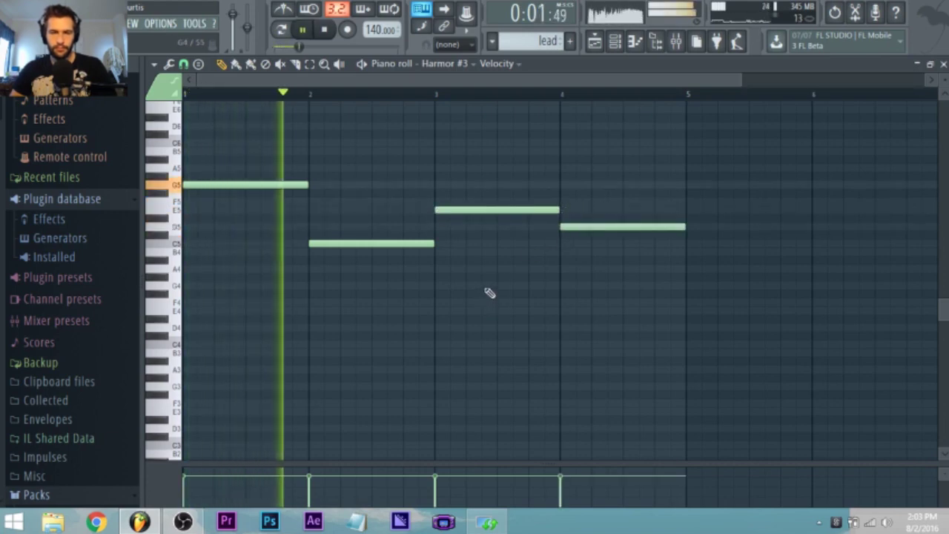
Step: Open the Harmor #3 synth and adjust its unison order, pan, pitch and phase while auditioning the lead
{"action": "key", "text": "F6"}
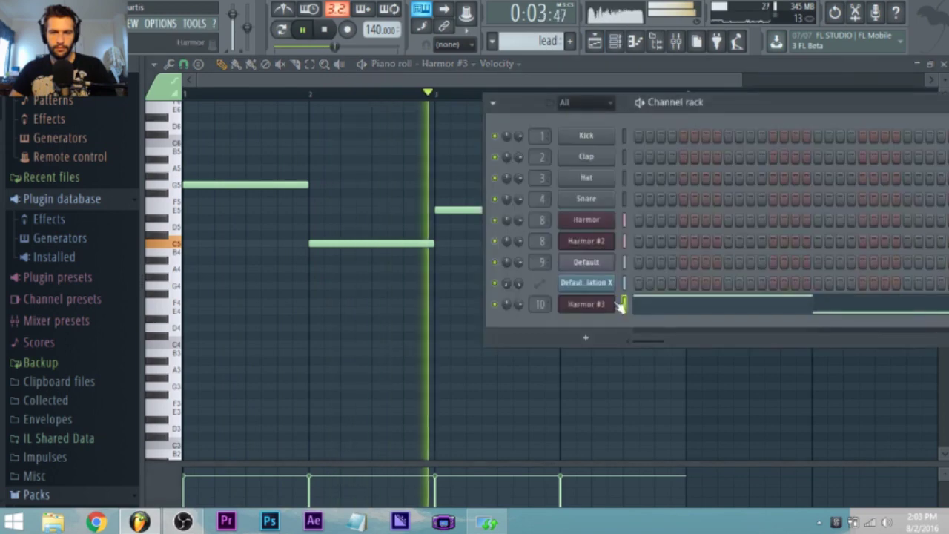
{"action": "left_click", "coordinate": [586, 303]}
{"action": "left_click_drag", "start_coordinate": [341, 226], "coordinate": [285, 98]}
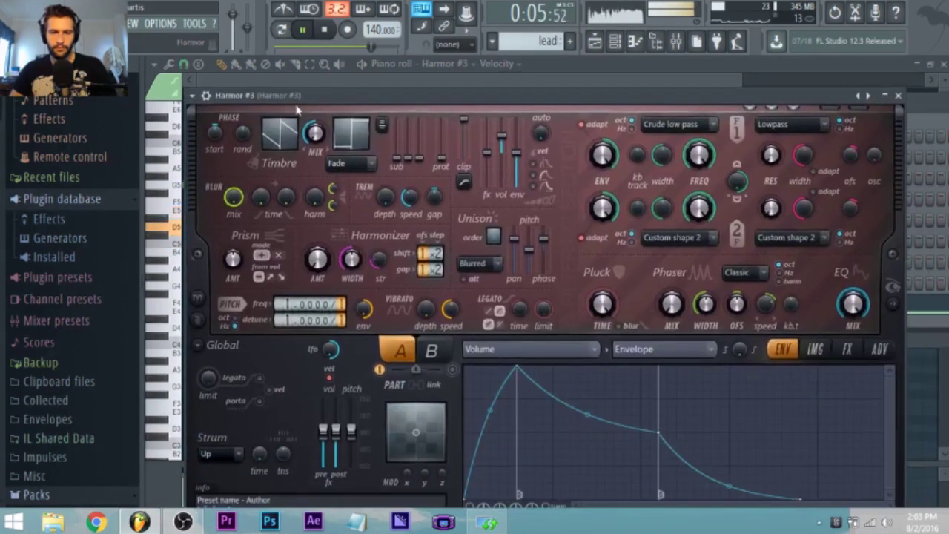
{"action": "key", "text": "space"}
{"action": "key", "text": "space"}
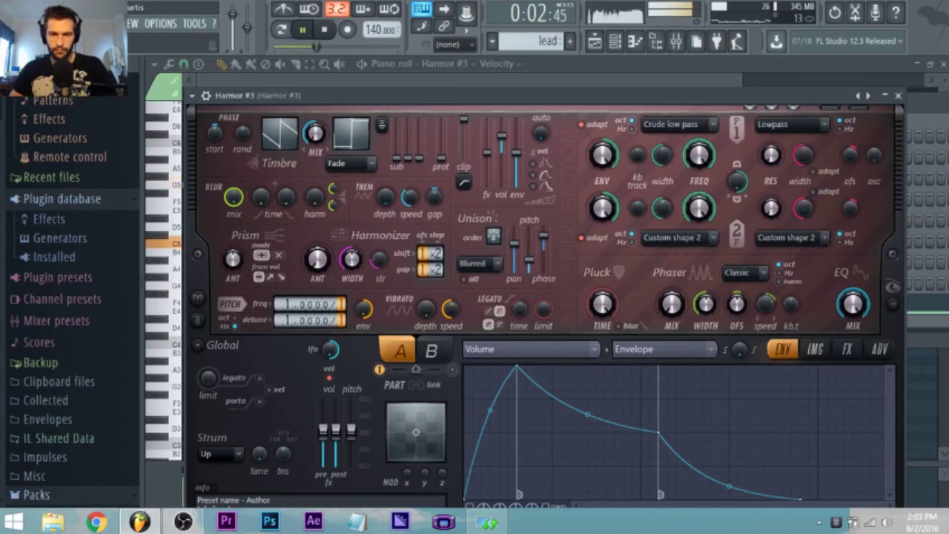
{"action": "key", "text": "space"}
{"action": "left_click_drag", "start_coordinate": [385, 97], "coordinate": [346, 55]}
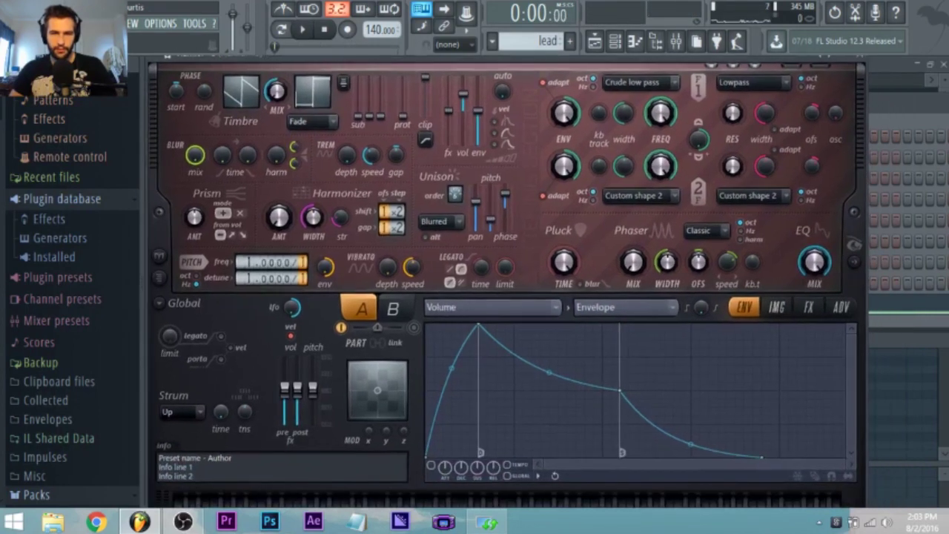
Step: Raise Harmor #3's phaser mix and adjust the phaser width during playback
{"action": "key", "text": "space"}
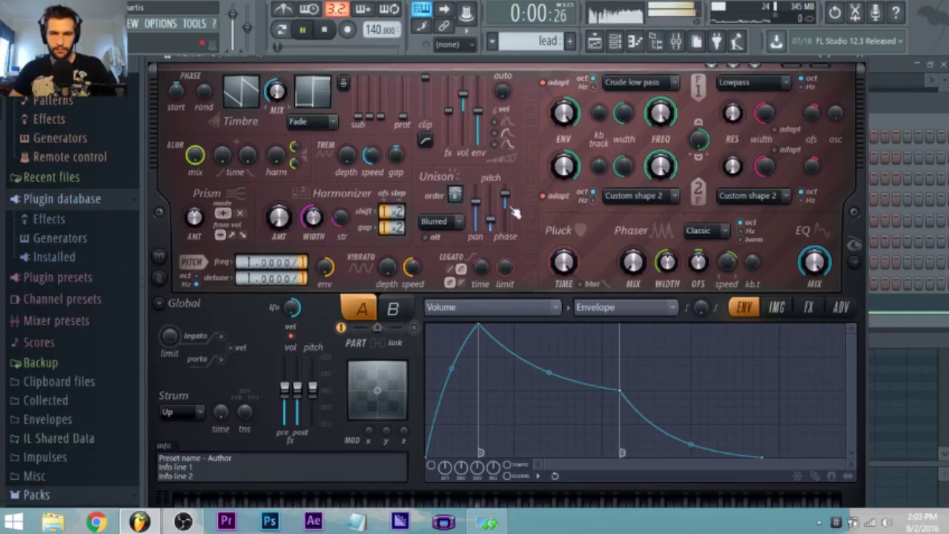
{"action": "key", "text": "space"}
{"action": "key", "text": "space"}
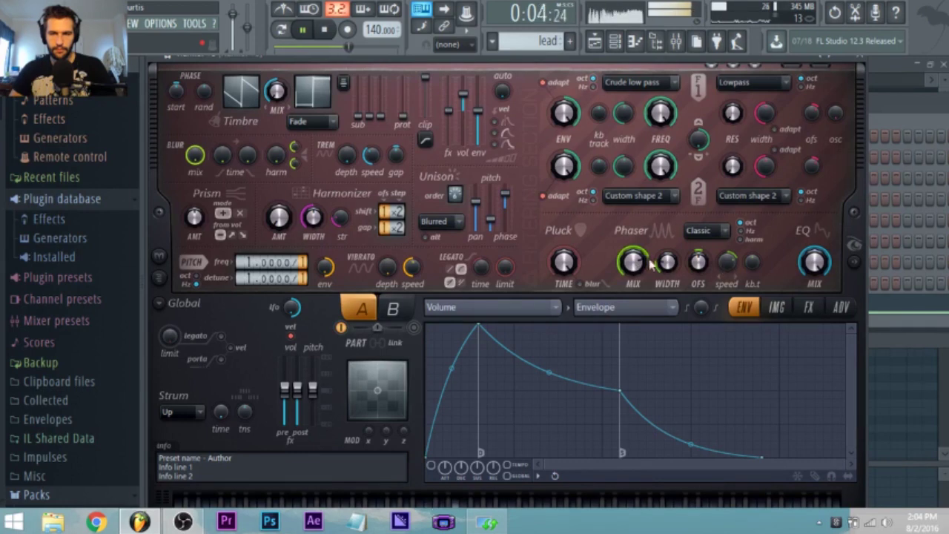
Step: Set Harmor #3's compression effect to Heating with a raised amount and audition it
{"action": "left_click", "coordinate": [809, 308]}
{"action": "left_click", "coordinate": [784, 451]}
{"action": "left_click", "coordinate": [792, 464]}
{"action": "key", "text": "space"}
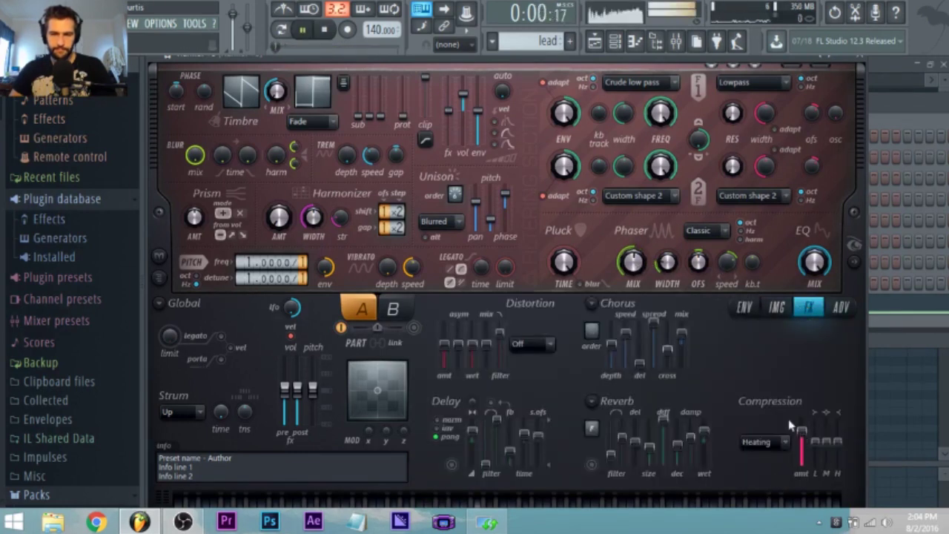
Step: Set Harmor #3's distortion to Classic with a raised filter level, and increase the vibrato depth
{"action": "left_click", "coordinate": [535, 348]}
{"action": "left_click", "coordinate": [519, 348]}
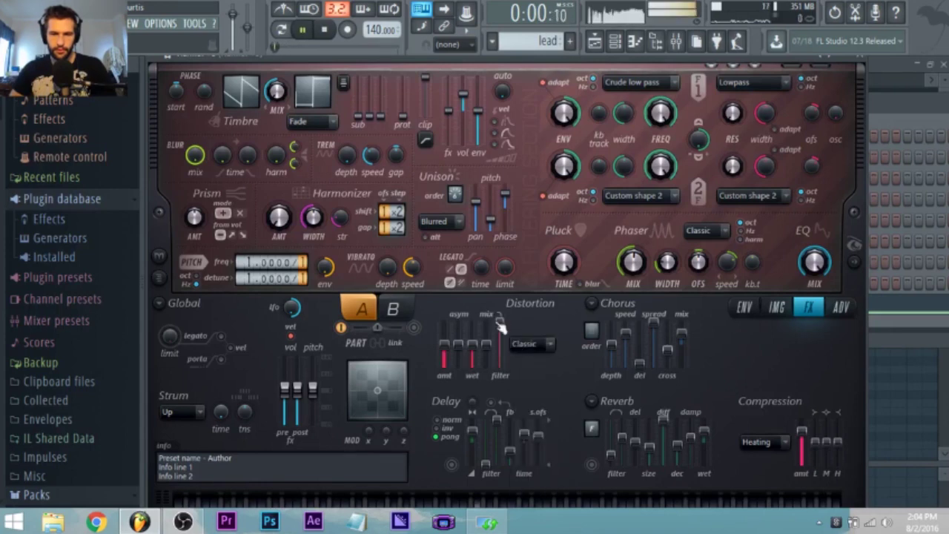
{"action": "left_click_drag", "start_coordinate": [385, 273], "coordinate": [384, 256]}
{"action": "key", "text": "space"}
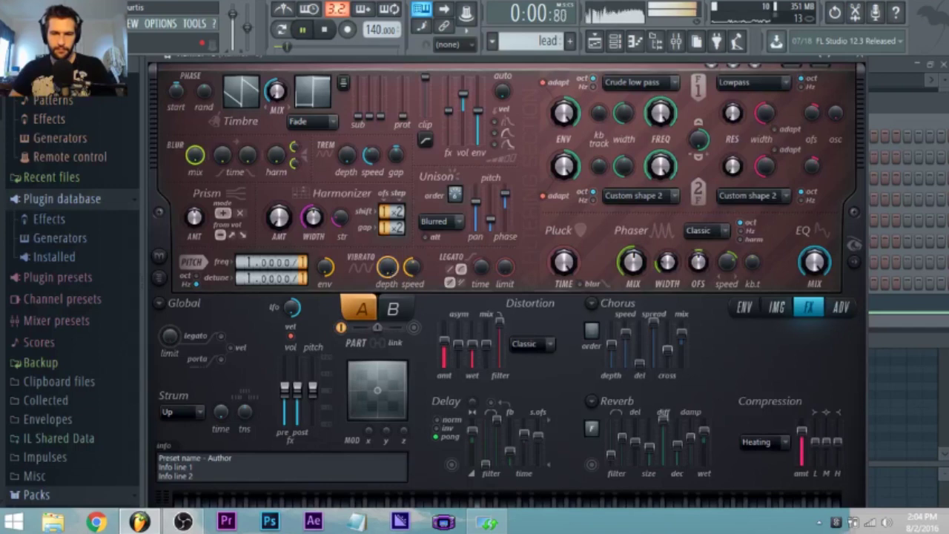
Step: Give Harmor #3's pitch vibrato depth envelope a gradually rising curve and lengthen it while auditioning the lead
{"action": "left_click", "coordinate": [745, 309]}
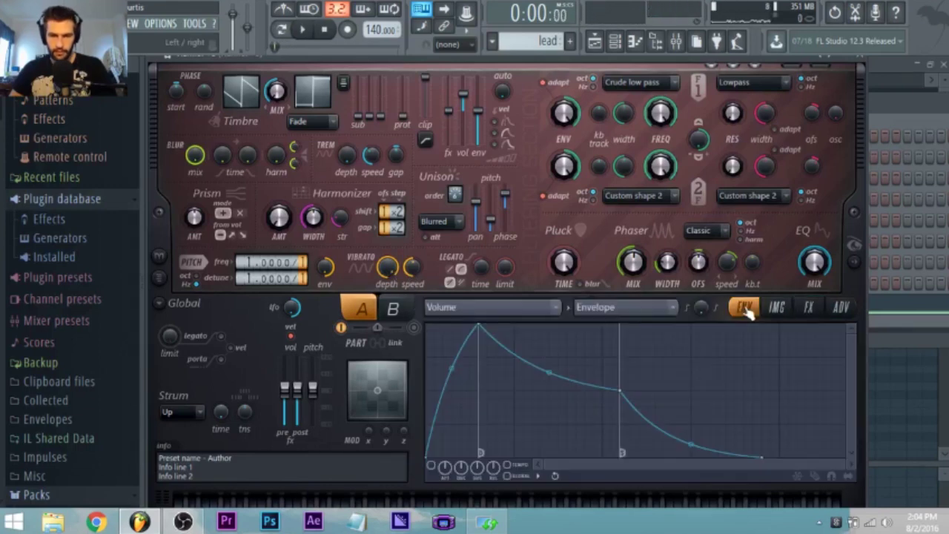
{"action": "left_click", "coordinate": [516, 304]}
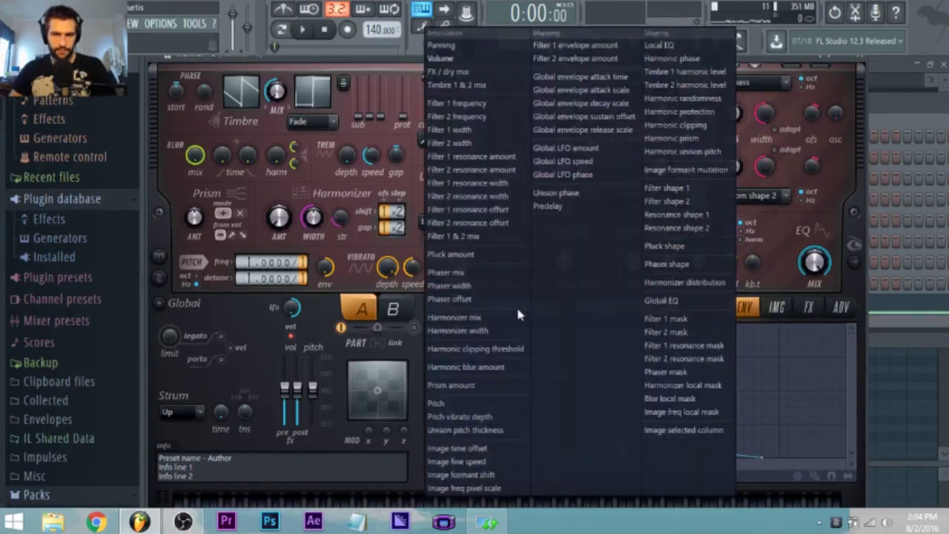
{"action": "left_click", "coordinate": [485, 418]}
{"action": "left_click_drag", "start_coordinate": [567, 326], "coordinate": [659, 326]}
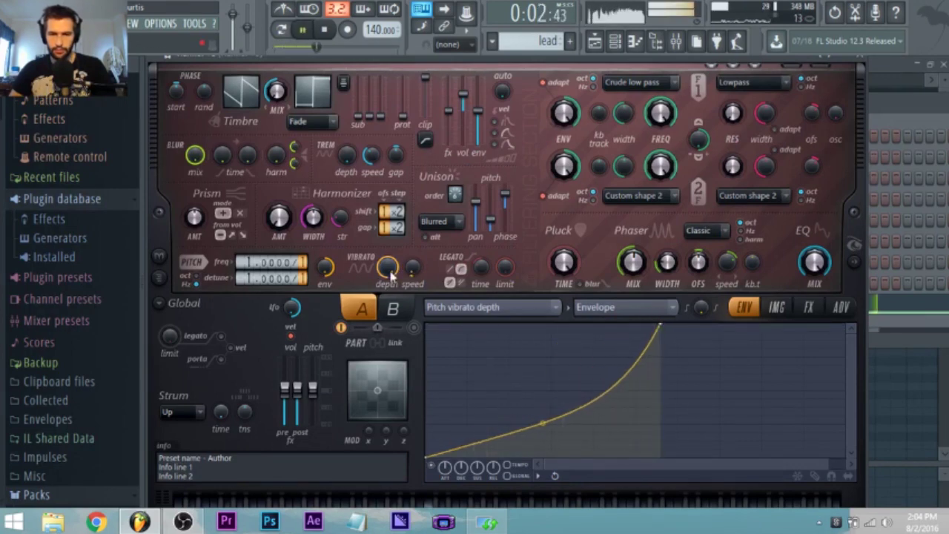
{"action": "left_click_drag", "start_coordinate": [661, 330], "coordinate": [766, 347]}
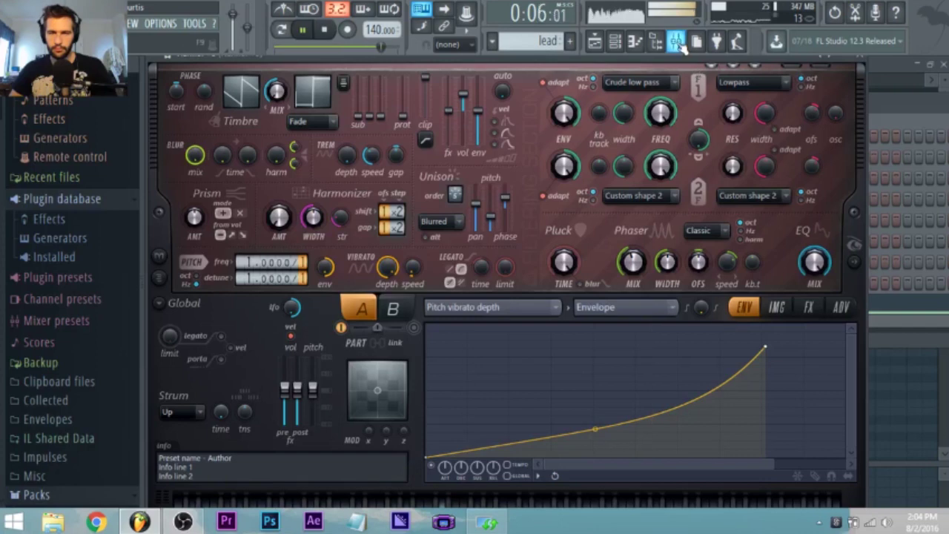
Step: Audition the Harmor #3 mixer track in solo and load Fruity parametric EQ 2 into its first effect slot
{"action": "key", "text": "F9"}
{"action": "right_click", "coordinate": [508, 239]}
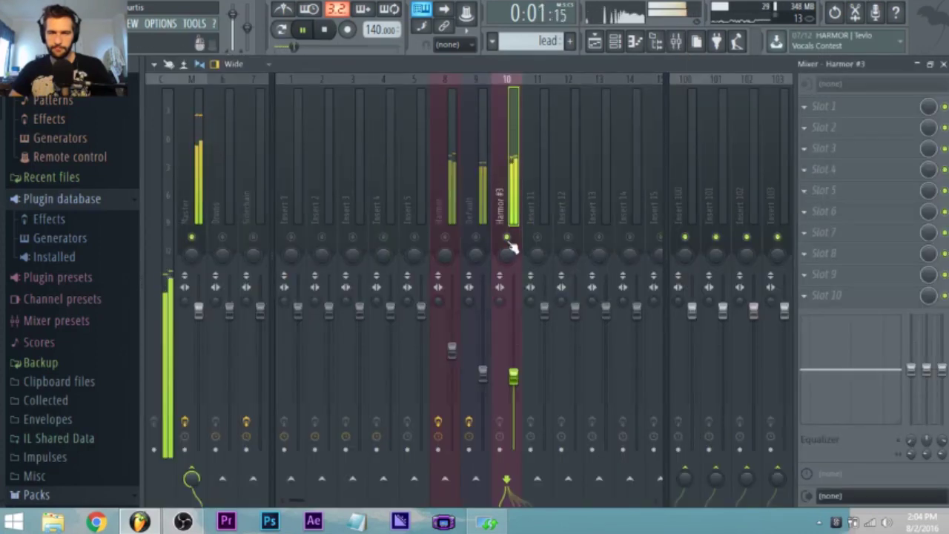
{"action": "right_click", "coordinate": [508, 239]}
{"action": "left_click", "coordinate": [822, 106]}
{"action": "left_click", "coordinate": [657, 89]}
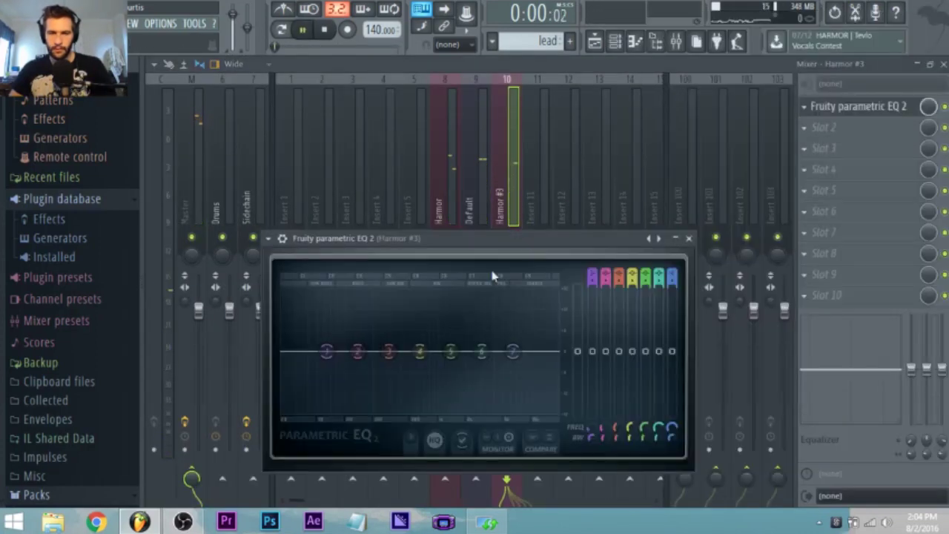
Step: Cut the lead's low end in the EQ, dip bands 2, 5 and 7, and raise band 6 slightly at a higher frequency
{"action": "left_click_drag", "start_coordinate": [329, 356], "coordinate": [394, 417]}
{"action": "left_click_drag", "start_coordinate": [359, 353], "coordinate": [356, 370]}
{"action": "left_click_drag", "start_coordinate": [396, 401], "coordinate": [349, 404]}
{"action": "left_click_drag", "start_coordinate": [450, 351], "coordinate": [445, 364]}
{"action": "left_click_drag", "start_coordinate": [513, 352], "coordinate": [559, 367]}
{"action": "left_click_drag", "start_coordinate": [482, 351], "coordinate": [527, 343]}
{"action": "key", "text": "space"}
Step: Open the lead clip's Harmor #3 notes in the piano roll and audition them from bar 3
{"action": "left_click", "coordinate": [594, 41]}
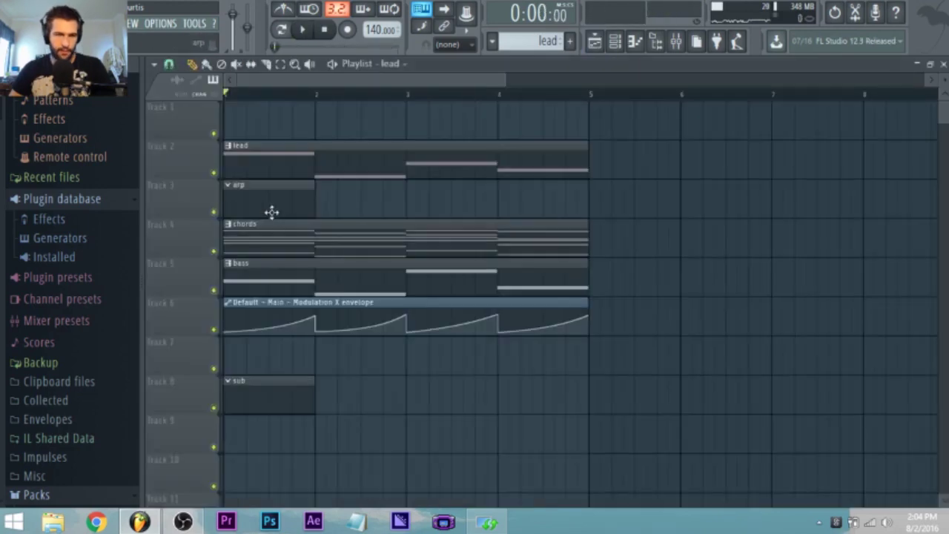
{"action": "double_click", "coordinate": [252, 167]}
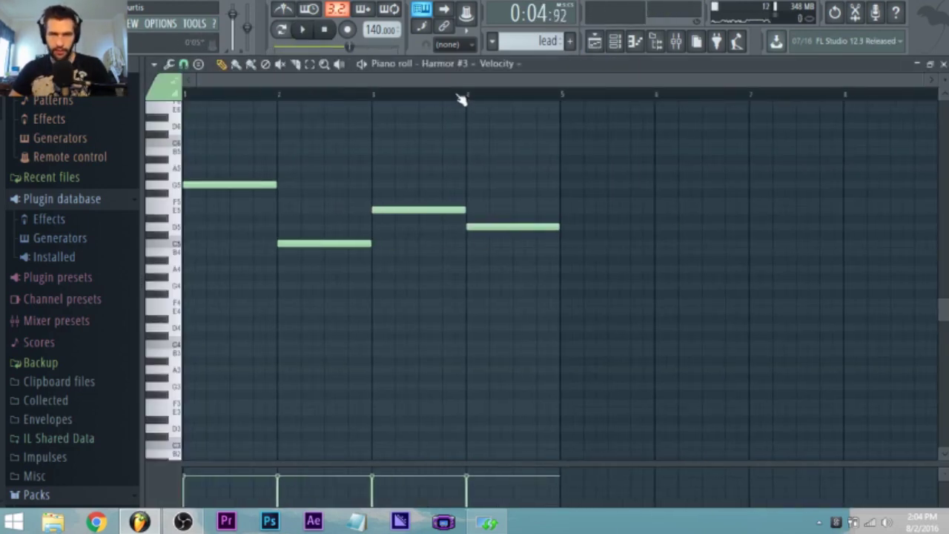
{"action": "key", "text": "space"}
{"action": "left_click", "coordinate": [374, 96]}
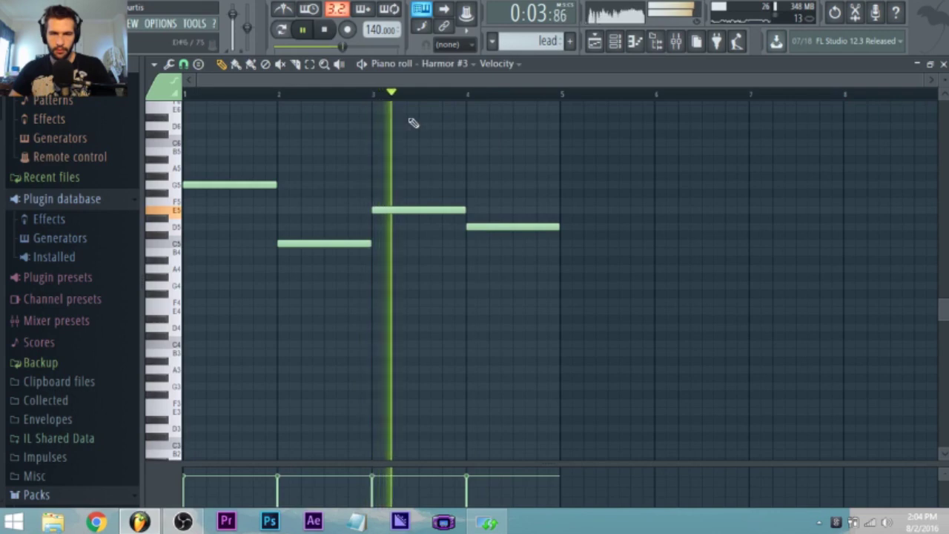
{"action": "key", "text": "space"}
Step: Shorten the E5 note in bar 3 and fill the rest of the bar with an F5 followed by an E5
{"action": "left_click_drag", "start_coordinate": [427, 184], "coordinate": [416, 208]}
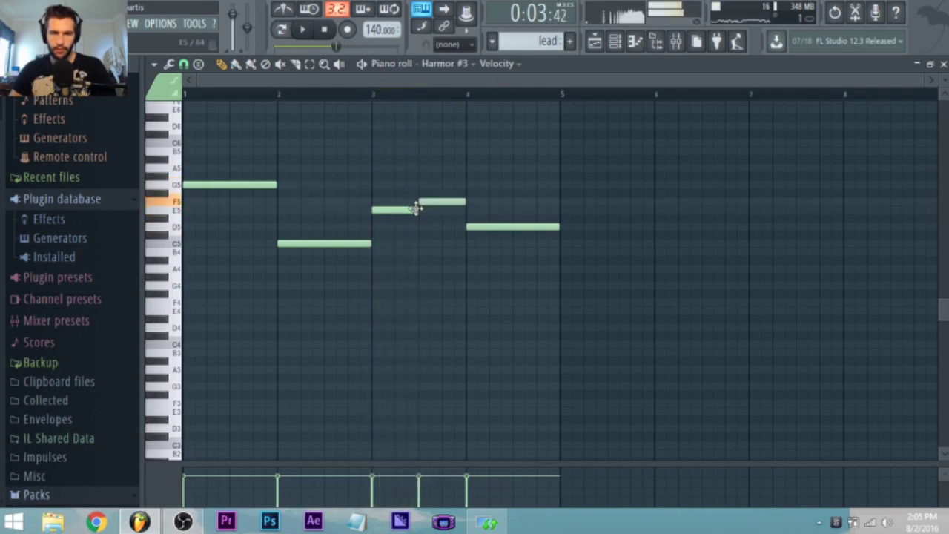
{"action": "left_click", "coordinate": [442, 210]}
{"action": "key", "text": "space"}
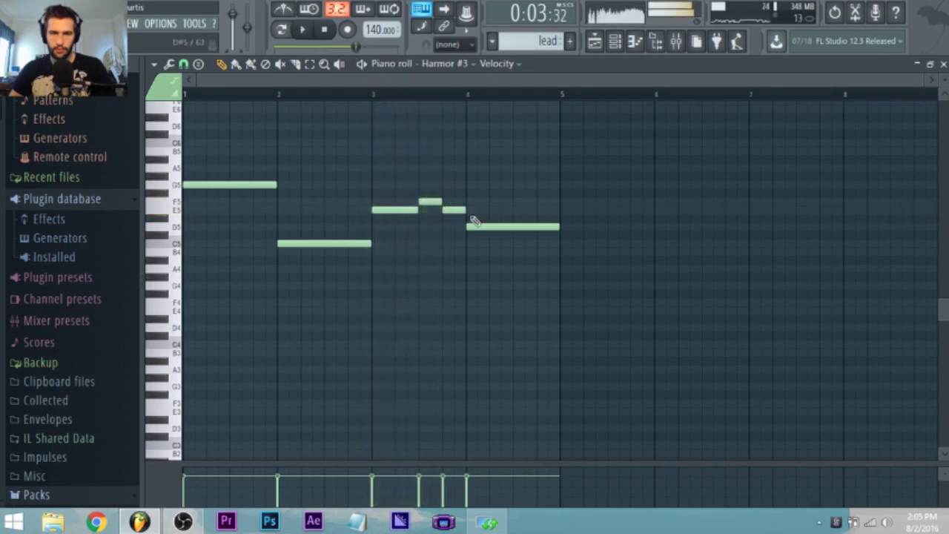
{"action": "scroll", "coordinate": [445, 210], "scroll_direction": "up", "scroll_amount": 4}
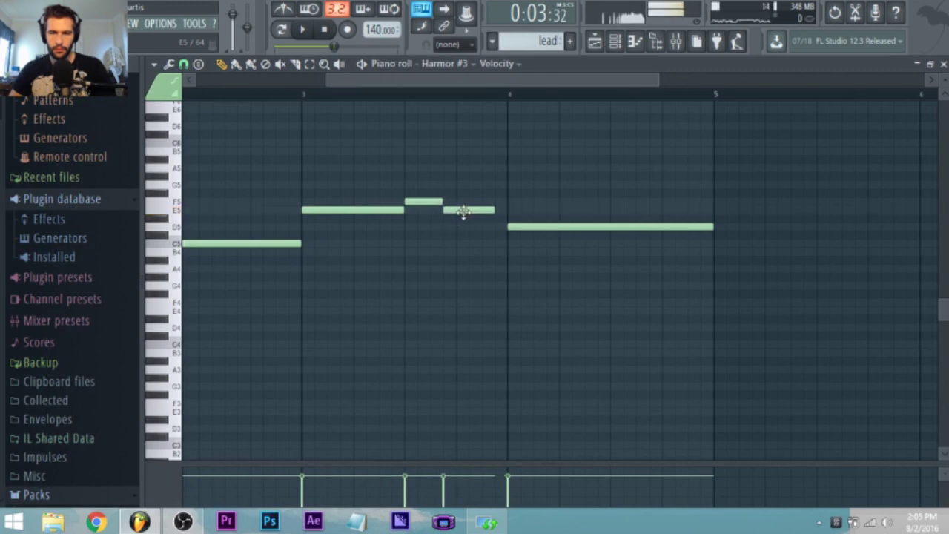
{"action": "scroll", "coordinate": [232, 103], "scroll_direction": "left", "scroll_amount": 3}
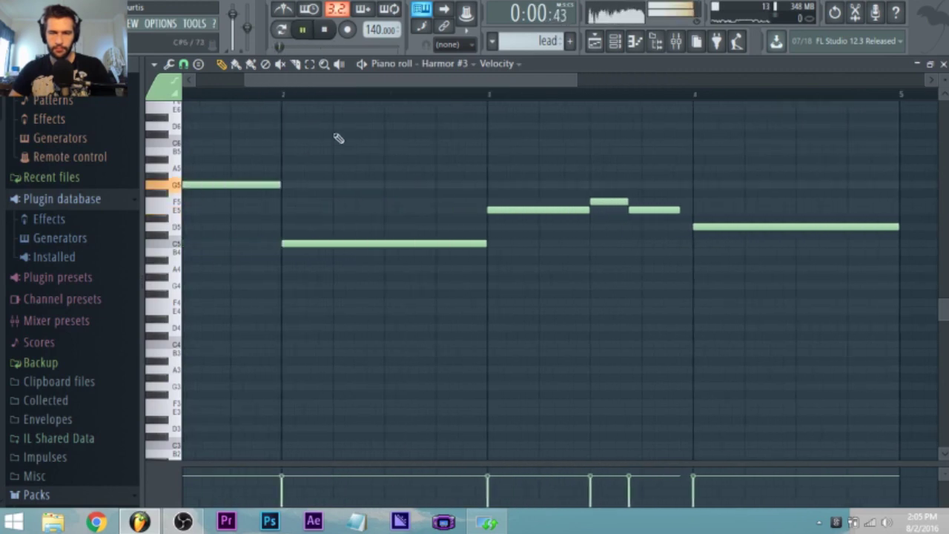
Step: Turn on the metronome and play the lead melody against it
{"action": "left_click", "coordinate": [296, 29]}
{"action": "scroll", "coordinate": [391, 164], "scroll_direction": "down", "scroll_amount": 2}
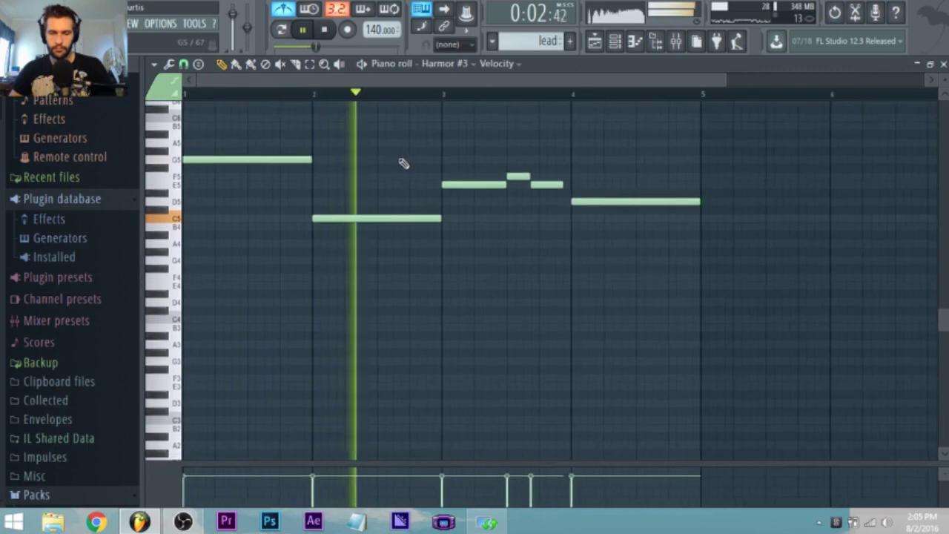
{"action": "key", "text": "space"}
Step: Move bar 3's F5 later, extend the E5 before it, and place a short E5 just before bar 4
{"action": "scroll", "coordinate": [521, 213], "scroll_direction": "up", "scroll_amount": 2}
{"action": "scroll", "coordinate": [521, 213], "scroll_direction": "up", "scroll_amount": 1}
{"action": "left_click_drag", "start_coordinate": [501, 202], "coordinate": [523, 205]}
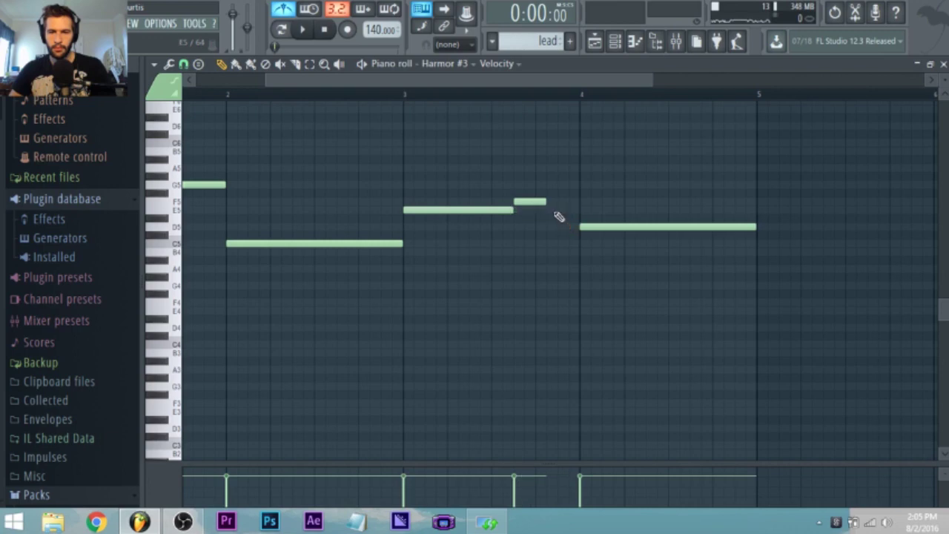
{"action": "left_click", "coordinate": [549, 211]}
{"action": "right_click", "coordinate": [577, 212]}
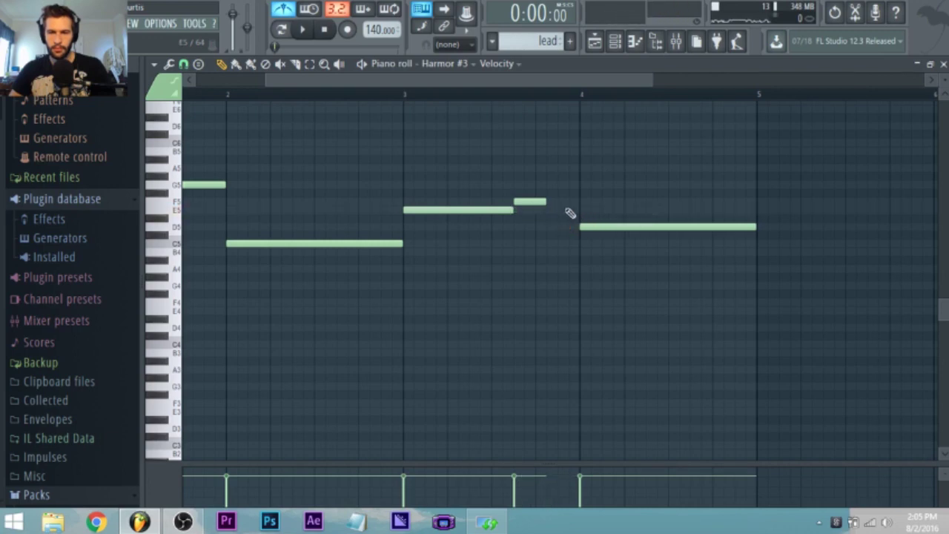
{"action": "left_click", "coordinate": [560, 211]}
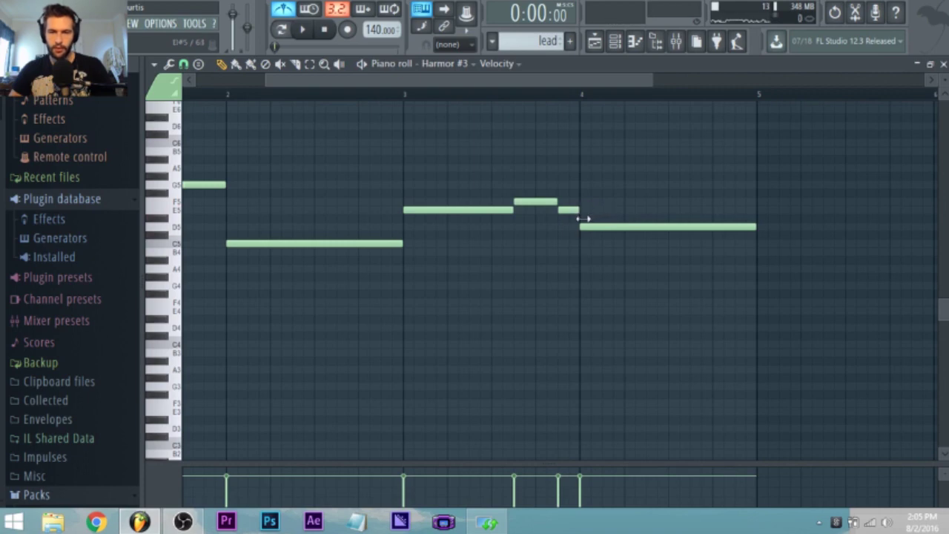
{"action": "left_click_drag", "start_coordinate": [584, 218], "coordinate": [573, 219]}
Step: Shorten the F5 note in bar 3 and shift the following E5 and D5 notes earlier so all three run back to back
{"action": "key", "text": "space"}
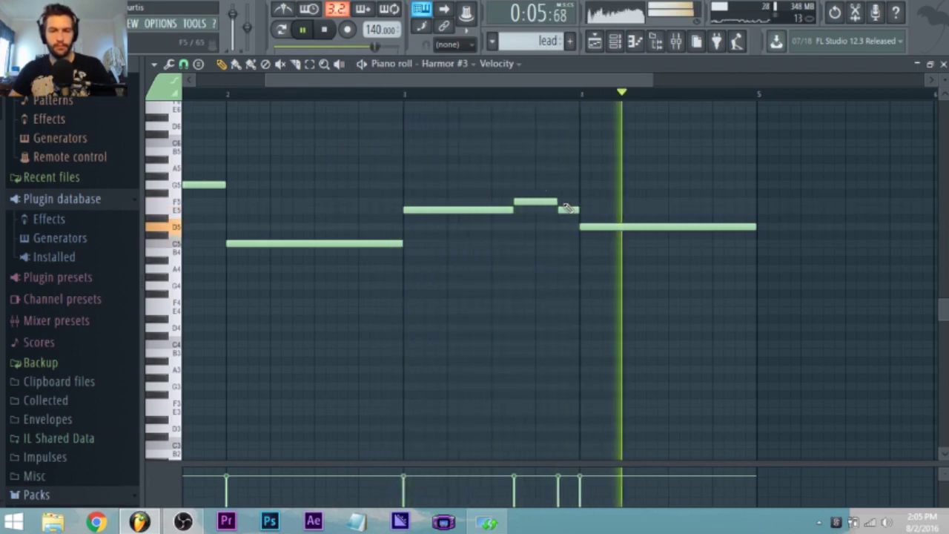
{"action": "key", "text": "space"}
{"action": "left_click_drag", "start_coordinate": [561, 207], "coordinate": [548, 211]}
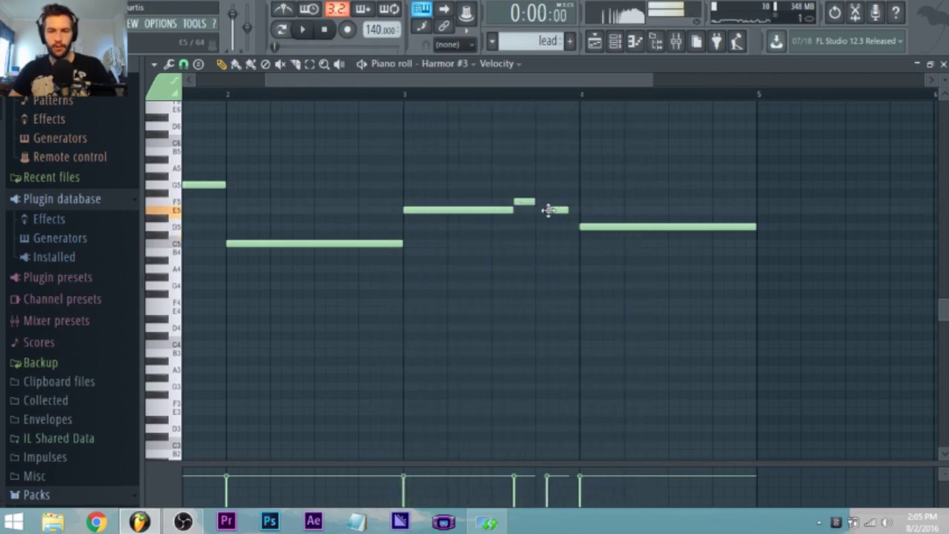
{"action": "left_click_drag", "start_coordinate": [608, 226], "coordinate": [586, 226]}
{"action": "key", "text": "space"}
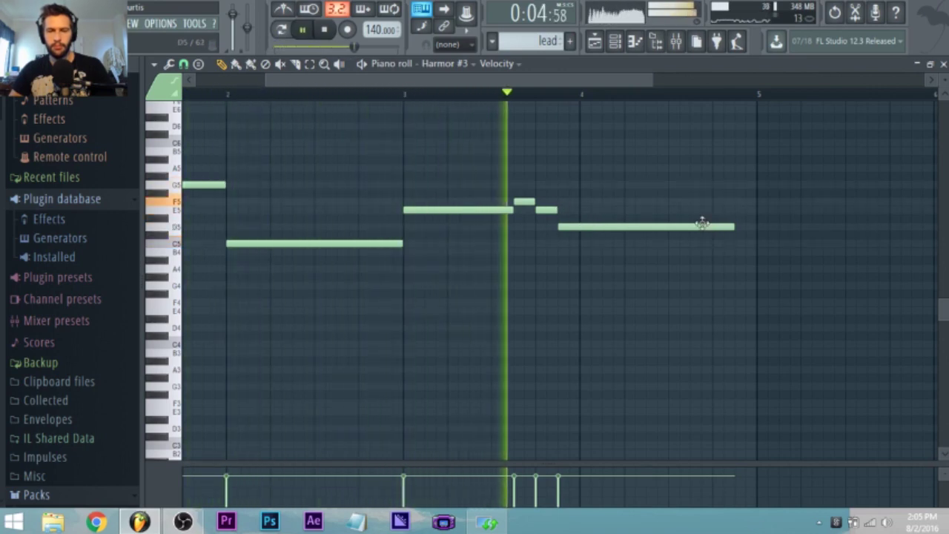
Step: Add a short E5 note near the end of bar 1 and trim the G5 note to end where it starts
{"action": "scroll", "coordinate": [333, 169], "scroll_direction": "down", "scroll_amount": 3}
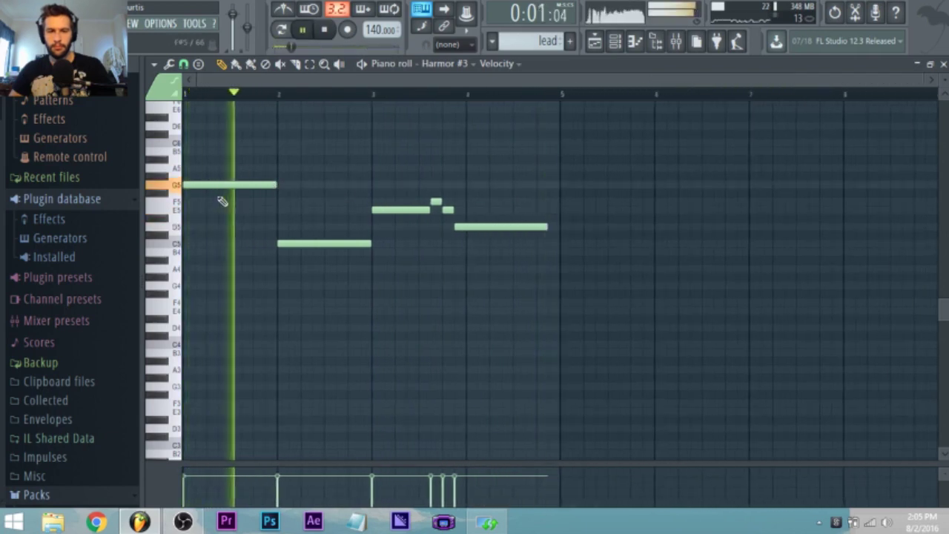
{"action": "key", "text": "space"}
{"action": "scroll", "coordinate": [294, 203], "scroll_direction": "up", "scroll_amount": 3}
{"action": "mouse_move", "coordinate": [282, 208]}
{"action": "left_mouse_down"}
{"action": "mouse_move", "coordinate": [284, 227]}
{"action": "mouse_move", "coordinate": [286, 207]}
{"action": "left_mouse_up"}
{"action": "key", "text": "space"}
{"action": "key", "text": "space"}
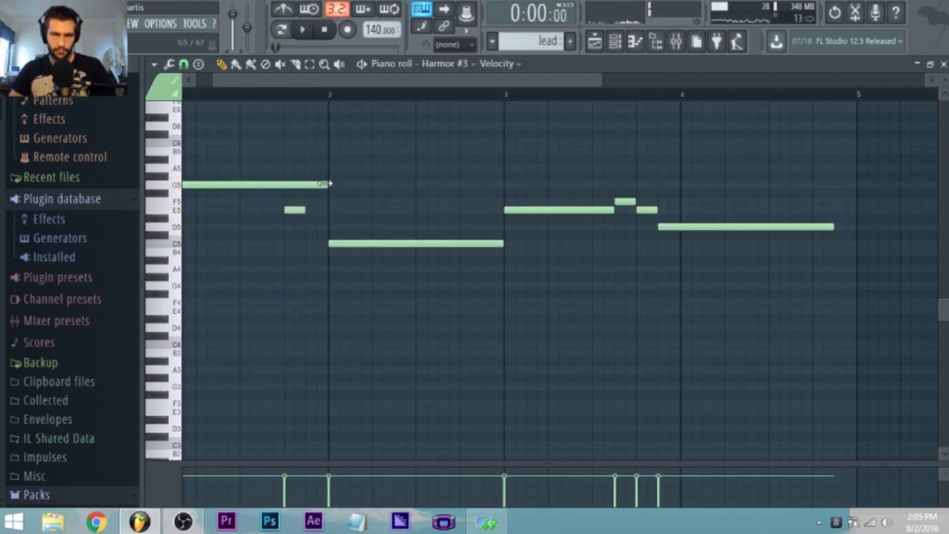
{"action": "key", "text": "space"}
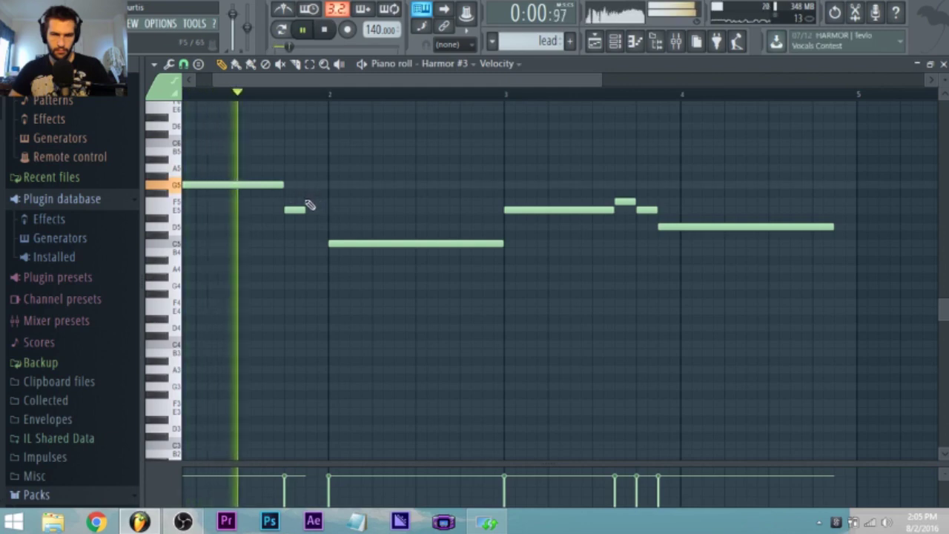
Step: Try a short D5 followed by a short E5 as the run into bar 2 and audition it
{"action": "key", "text": "space"}
{"action": "left_click", "coordinate": [296, 201]}
{"action": "right_click", "coordinate": [296, 201]}
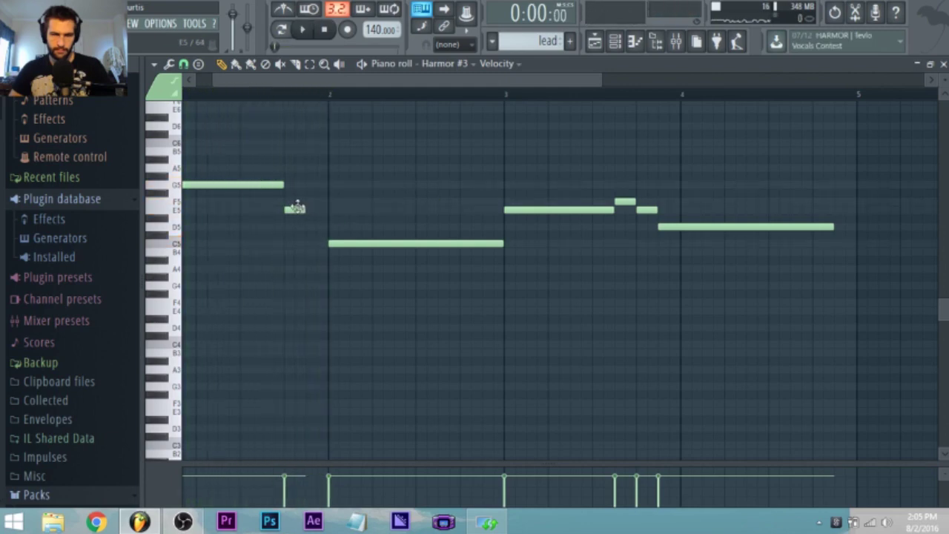
{"action": "left_click_drag", "start_coordinate": [296, 214], "coordinate": [295, 230]}
{"action": "left_click", "coordinate": [309, 209]}
{"action": "key", "text": "space"}
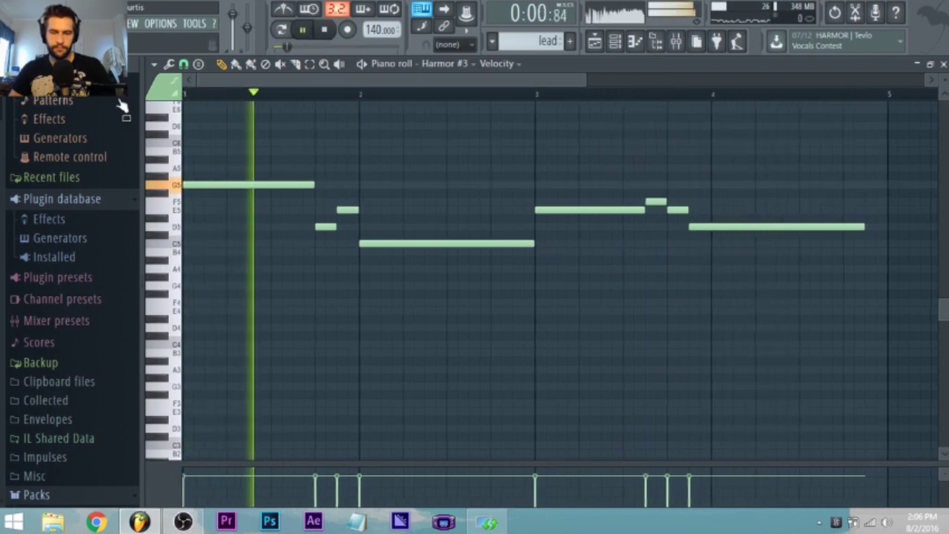
Step: Try shortening the G5 note and shifting the D5, E5 and C5 notes after it slightly earlier
{"action": "key", "text": "space"}
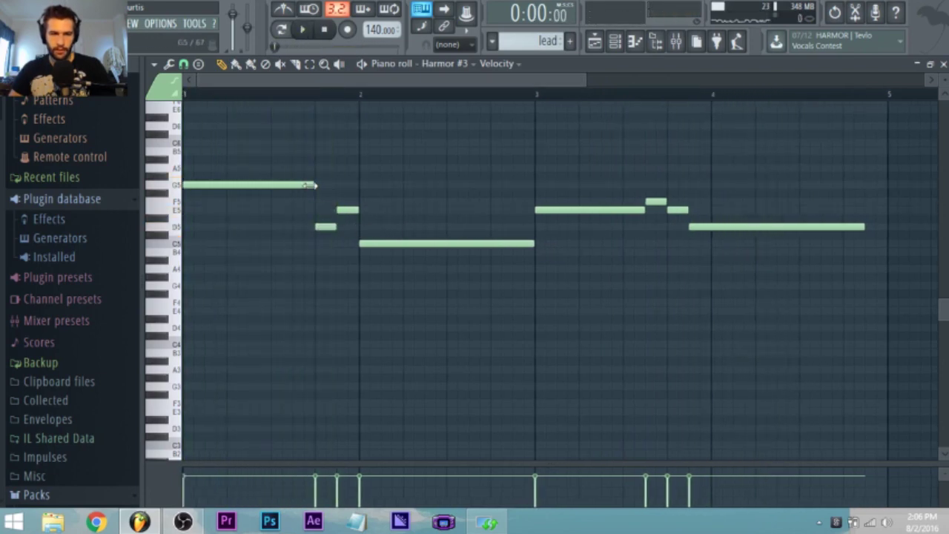
{"action": "left_click_drag", "start_coordinate": [324, 228], "coordinate": [291, 231]}
{"action": "left_click_drag", "start_coordinate": [343, 214], "coordinate": [327, 215]}
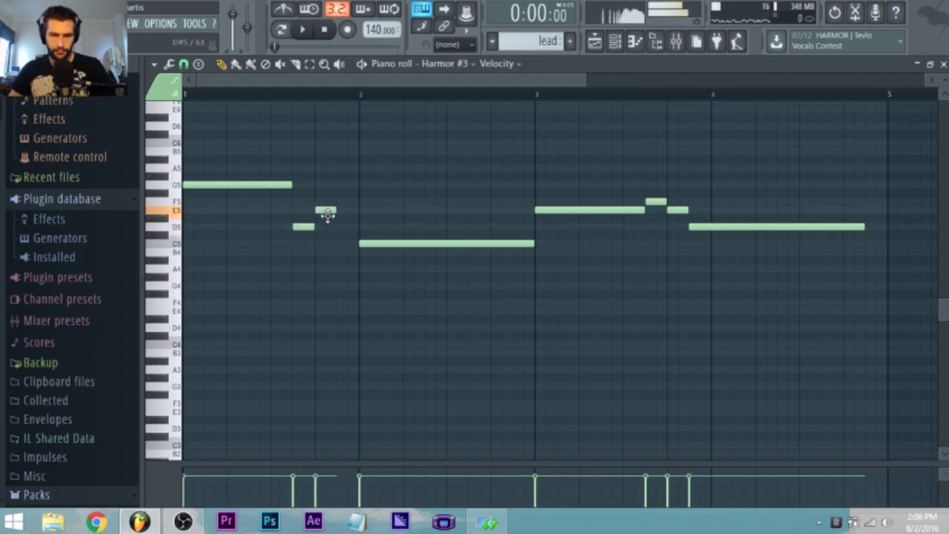
{"action": "left_click_drag", "start_coordinate": [359, 243], "coordinate": [348, 244]}
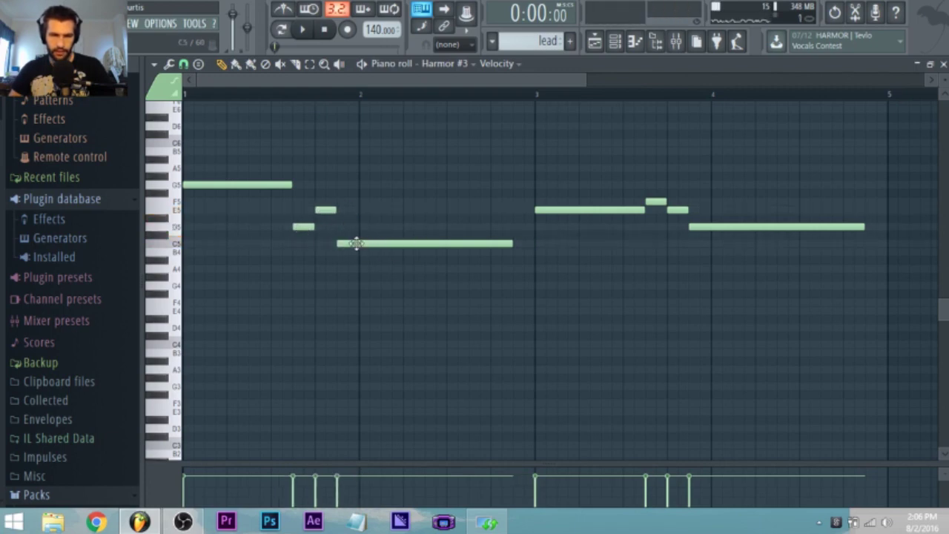
{"action": "scroll", "coordinate": [393, 179], "scroll_direction": "down", "scroll_amount": 3}
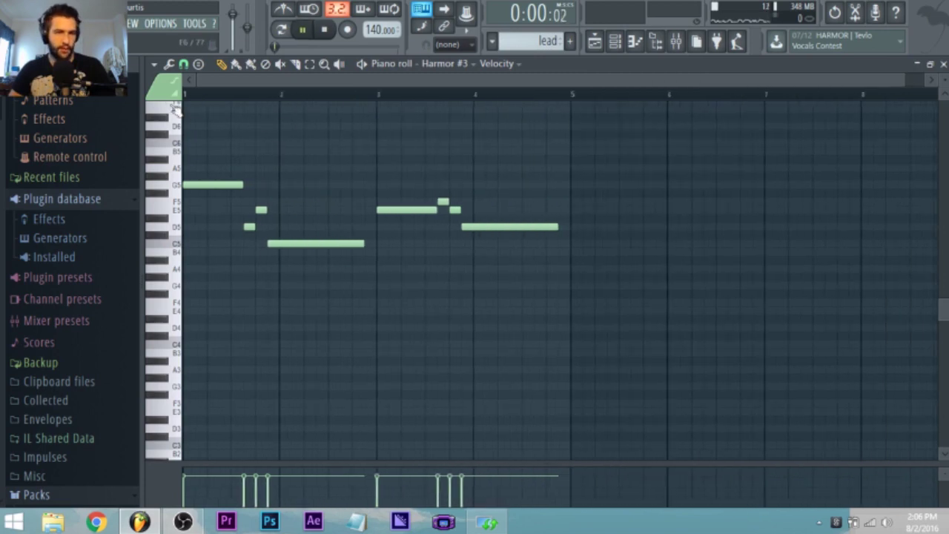
Step: Audition the shifted melody and move the C5 note back to the start of bar 2
{"action": "scroll", "coordinate": [212, 245], "scroll_direction": "up", "scroll_amount": 3}
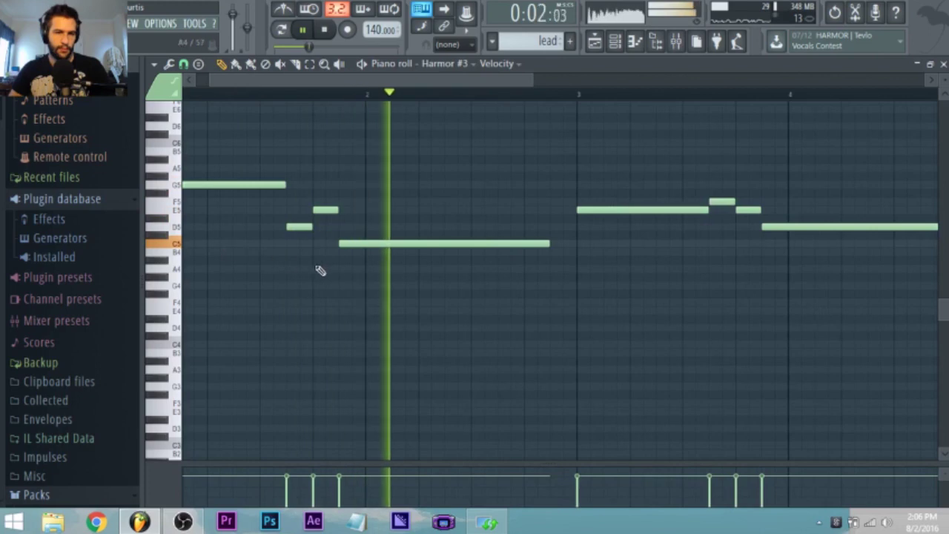
{"action": "scroll", "coordinate": [349, 273], "scroll_direction": "down", "scroll_amount": 2}
{"action": "key", "text": "space"}
{"action": "scroll", "coordinate": [353, 266], "scroll_direction": "up", "scroll_amount": 2}
{"action": "key", "text": "space"}
{"action": "left_click_drag", "start_coordinate": [347, 267], "coordinate": [358, 269]}
{"action": "key", "text": "space"}
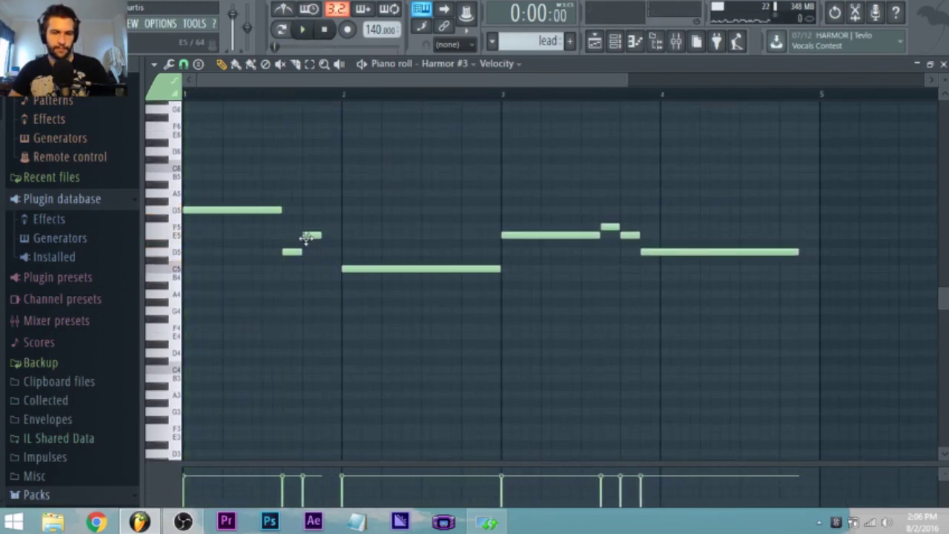
Step: Rework the end of bar 1 into a longer G5 and a single E5, and stretch the final D5 to the end of bar 4
{"action": "left_click_drag", "start_coordinate": [296, 217], "coordinate": [341, 239]}
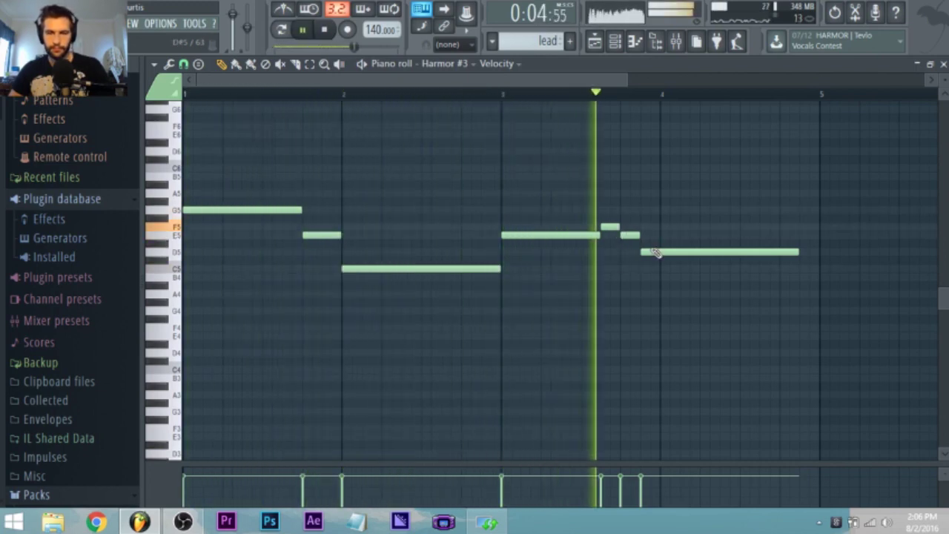
{"action": "scroll", "coordinate": [655, 263], "scroll_direction": "down", "scroll_amount": 2}
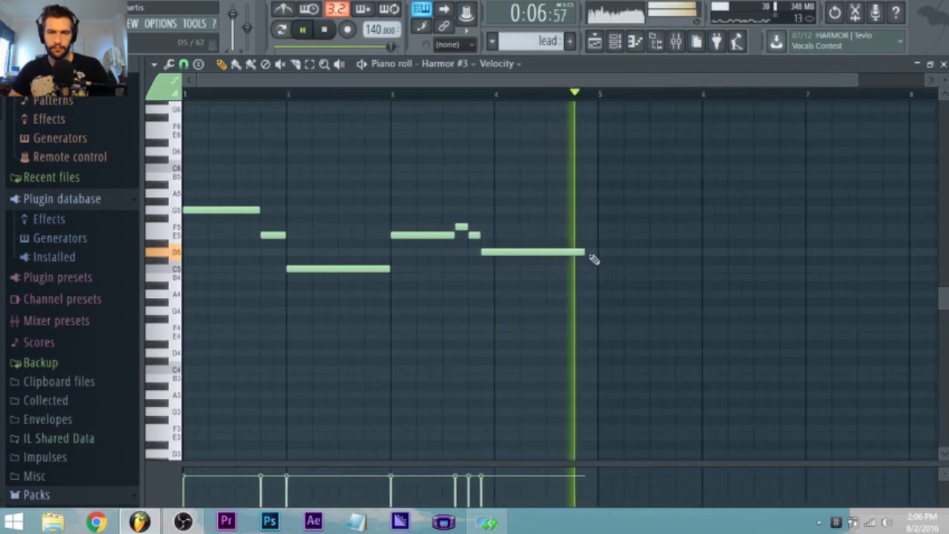
{"action": "left_click_drag", "start_coordinate": [585, 253], "coordinate": [598, 254]}
Step: Shorten the E5 at the end of bar 1, add a short D5 after it, and audition the melody
{"action": "key", "text": "space"}
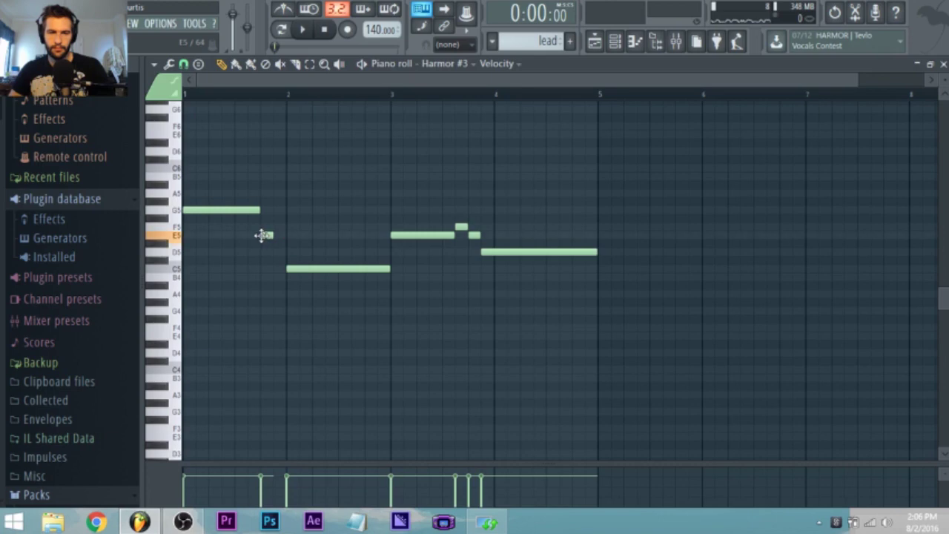
{"action": "left_click", "coordinate": [271, 253]}
{"action": "key", "text": "space"}
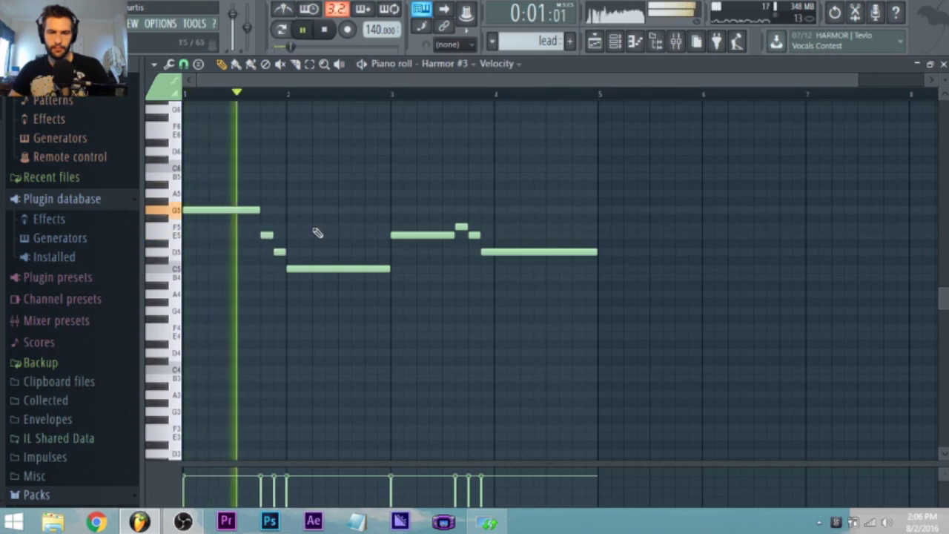
Step: Try lowering the short E5 note at the end of bar 1 to C5 and audition the melody
{"action": "key", "text": "space"}
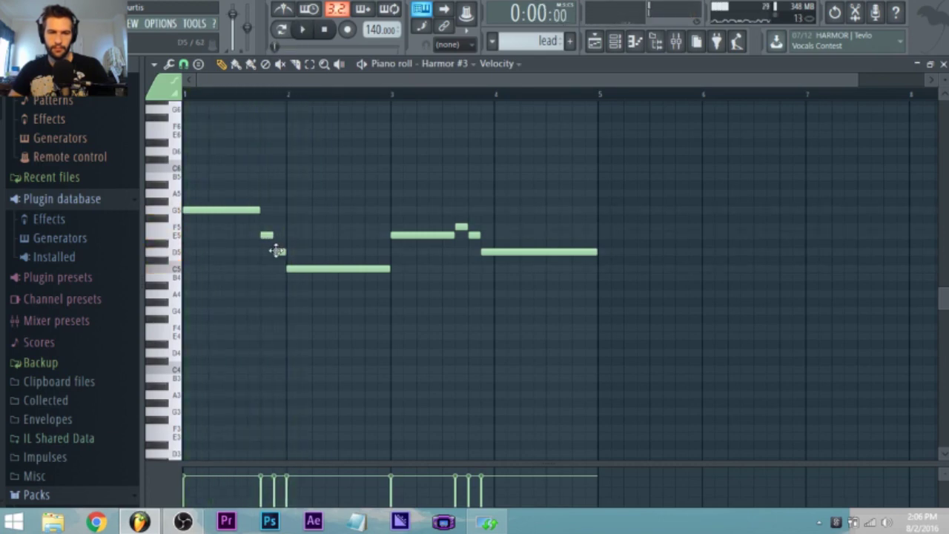
{"action": "left_click_drag", "start_coordinate": [263, 235], "coordinate": [262, 268]}
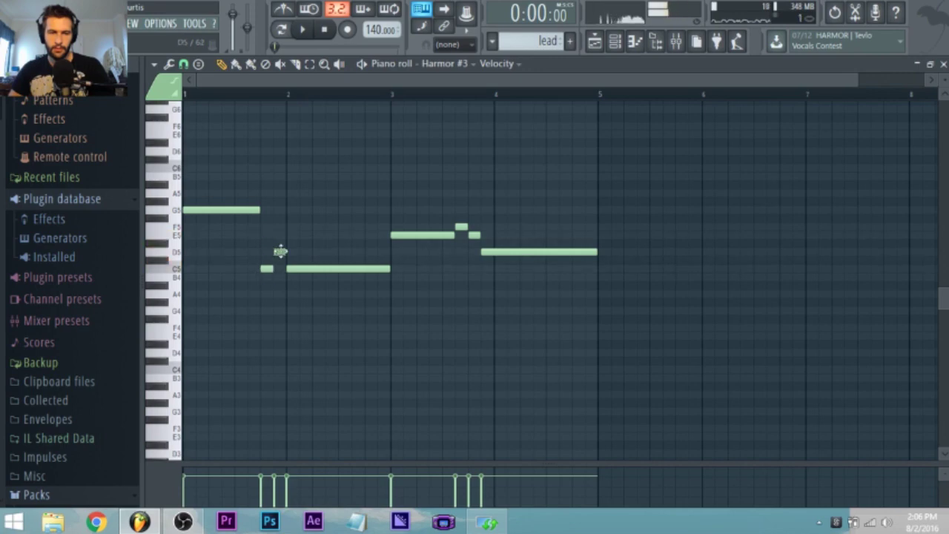
{"action": "key", "text": "space"}
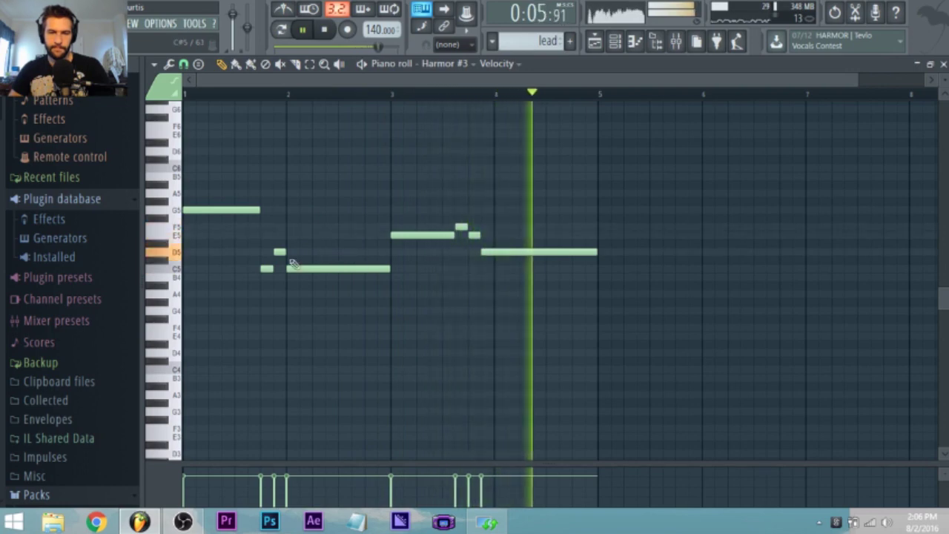
{"action": "scroll", "coordinate": [229, 262], "scroll_direction": "up", "scroll_amount": 3}
{"action": "key", "text": "space"}
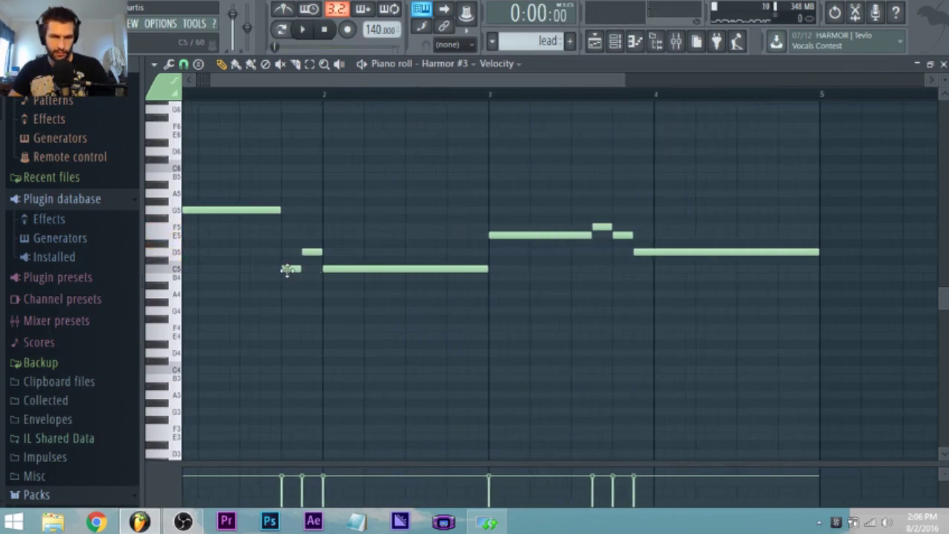
Step: Shorten the G5, shift the short E5 and D5 earlier, start the C5 before bar 2 and stretch it to bar 3, then audition
{"action": "left_click_drag", "start_coordinate": [286, 270], "coordinate": [254, 212]}
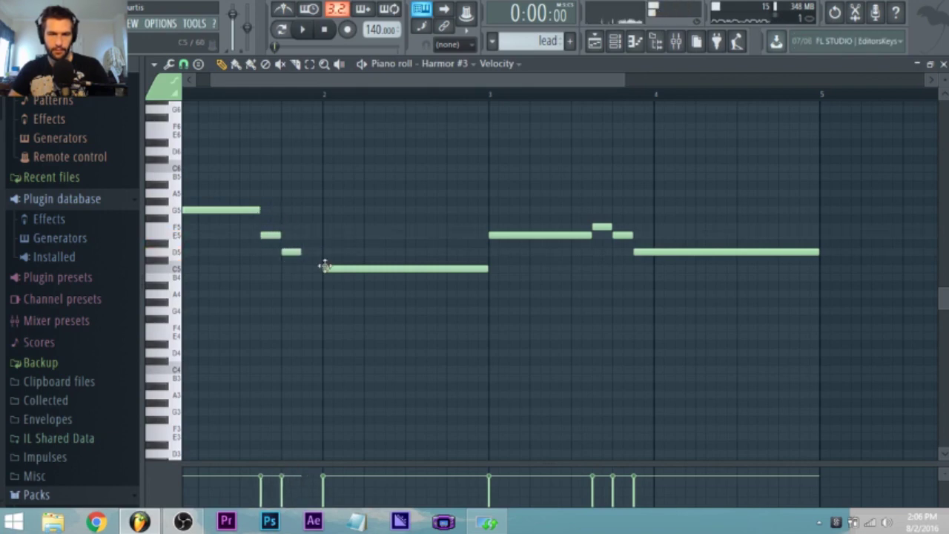
{"action": "left_click_drag", "start_coordinate": [324, 266], "coordinate": [312, 269]}
{"action": "key", "text": "space"}
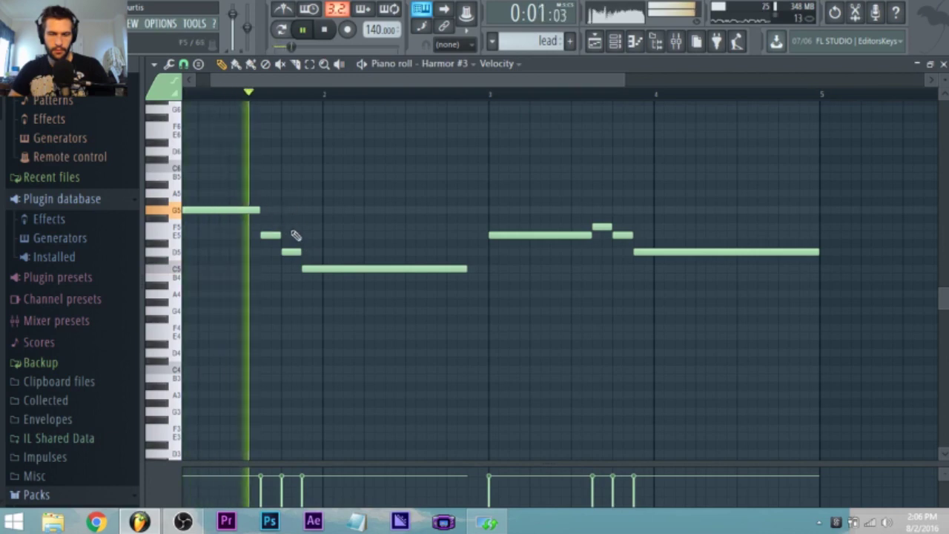
{"action": "left_click_drag", "start_coordinate": [467, 269], "coordinate": [487, 269]}
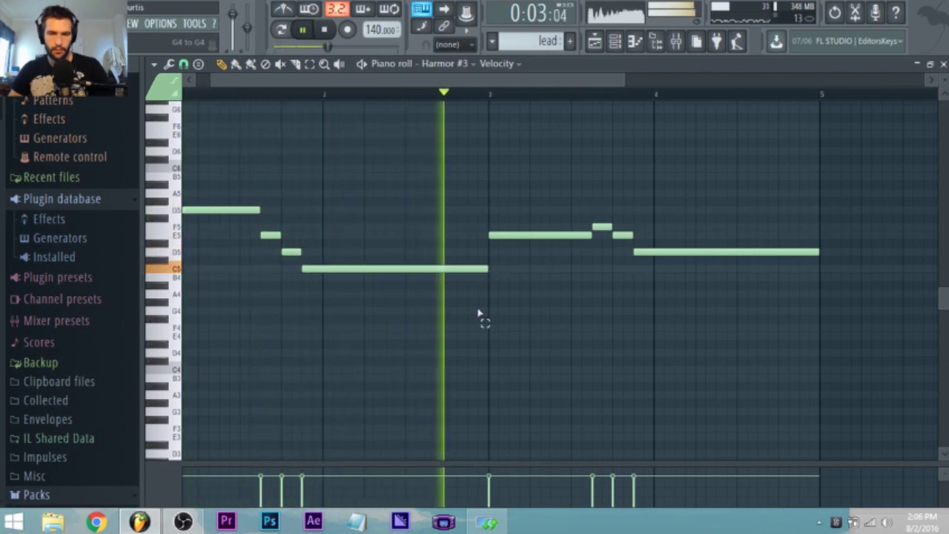
{"action": "scroll", "coordinate": [488, 318], "scroll_direction": "down", "scroll_amount": 1}
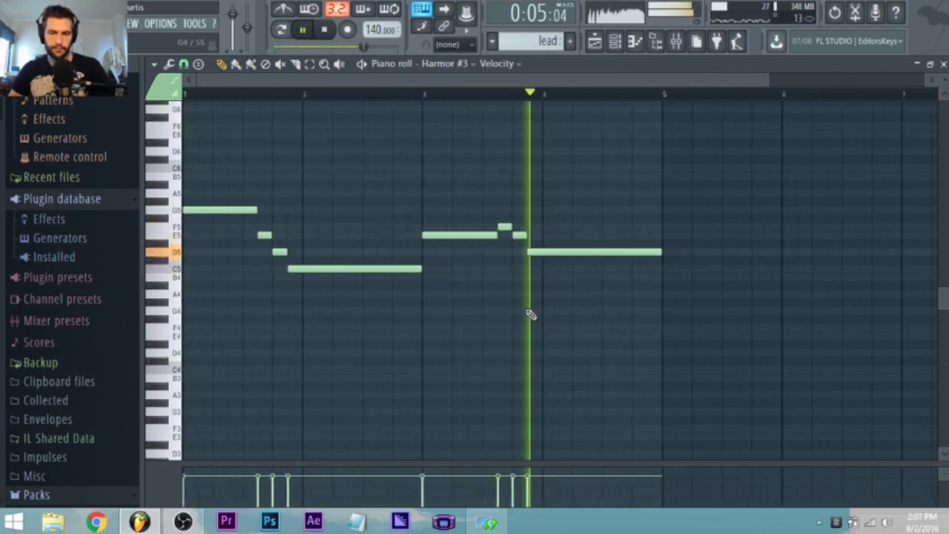
{"action": "key", "text": "space"}
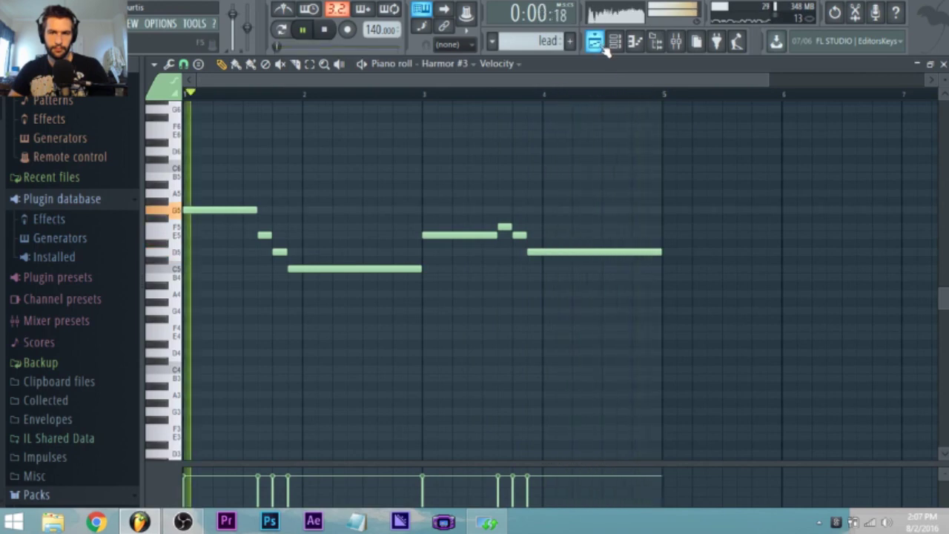
Step: Boost the treble of the Harmor #3 lead with band 6 of its Fruity parametric EQ 2 during playback
{"action": "left_click", "coordinate": [602, 45]}
{"action": "left_click", "coordinate": [656, 42]}
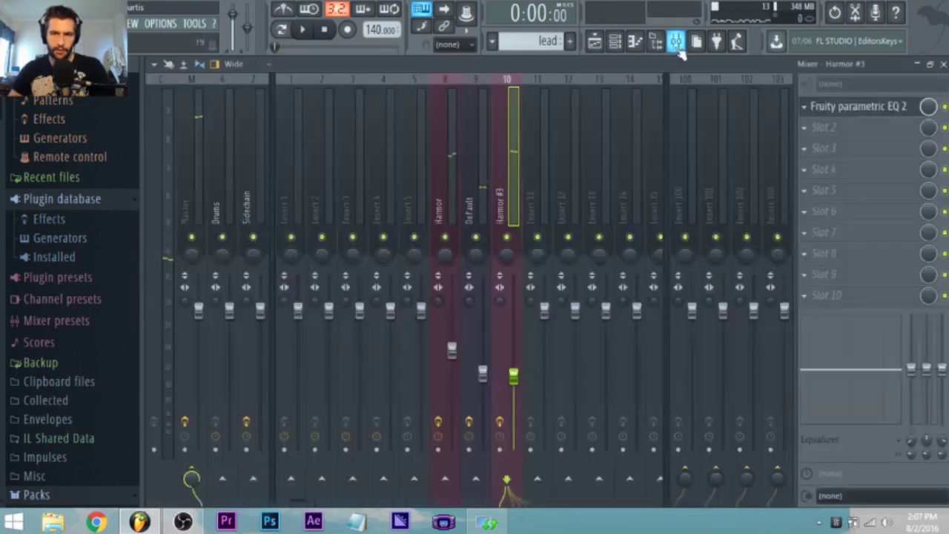
{"action": "left_click", "coordinate": [860, 110]}
{"action": "key", "text": "space"}
{"action": "left_click_drag", "start_coordinate": [528, 343], "coordinate": [544, 324]}
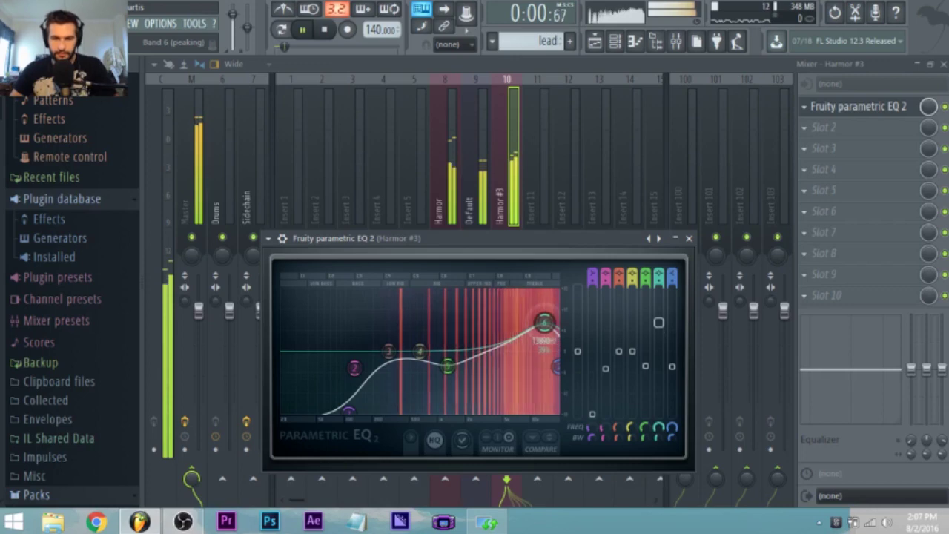
Step: Try Fruity Reeverb 2 in slot 2 of the lead's mixer track with adjusted wet and dry levels, then remove it
{"action": "left_click", "coordinate": [807, 128]}
{"action": "left_click", "coordinate": [683, 103]}
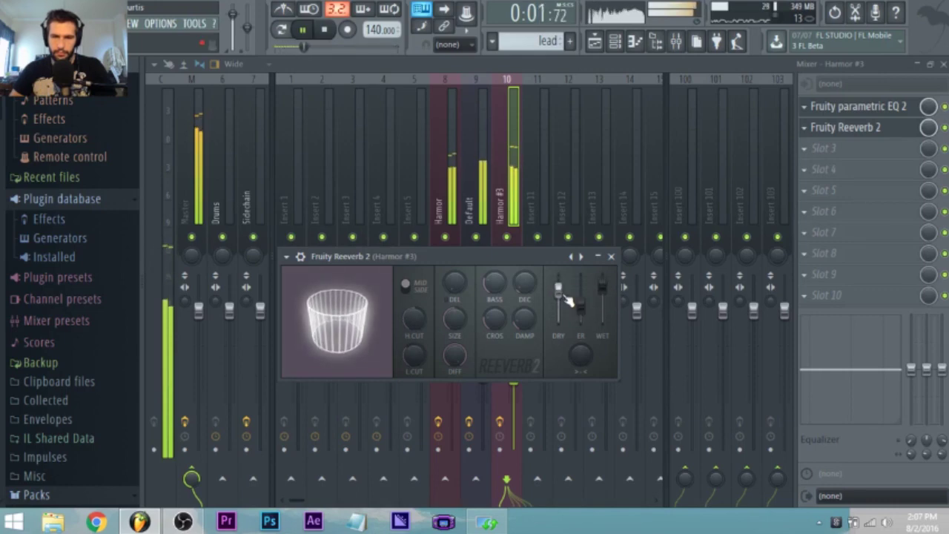
{"action": "left_click_drag", "start_coordinate": [602, 286], "coordinate": [558, 281]}
{"action": "key", "text": "space"}
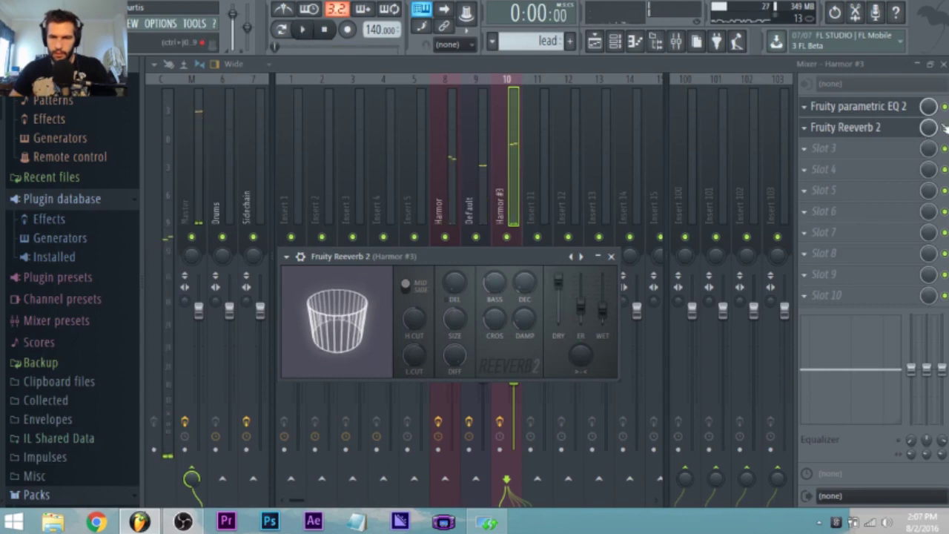
{"action": "left_click", "coordinate": [805, 128]}
{"action": "mouse_move", "coordinate": [813, 146]}
Step: Go to the playlist and select the arp pattern for editing
{"action": "left_click", "coordinate": [612, 45]}
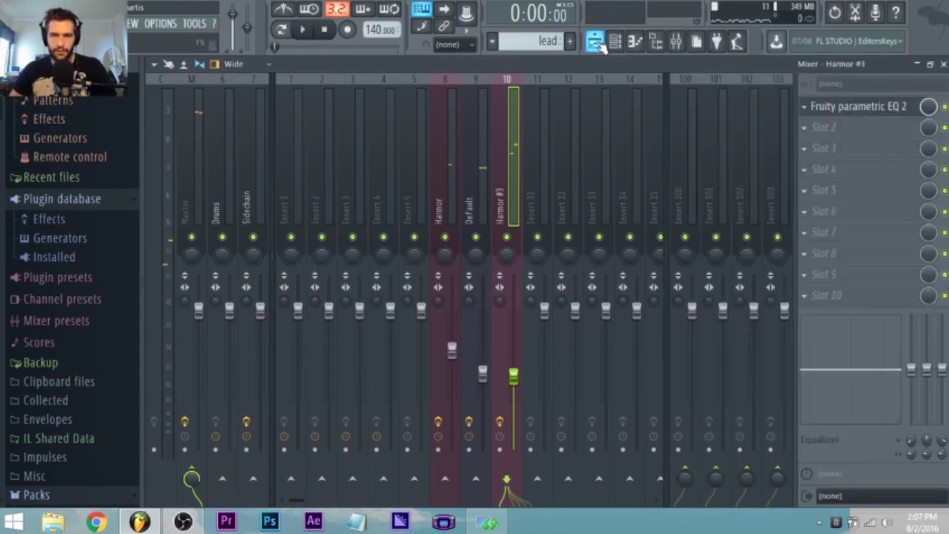
{"action": "left_click", "coordinate": [598, 43]}
{"action": "double_click", "coordinate": [240, 187]}
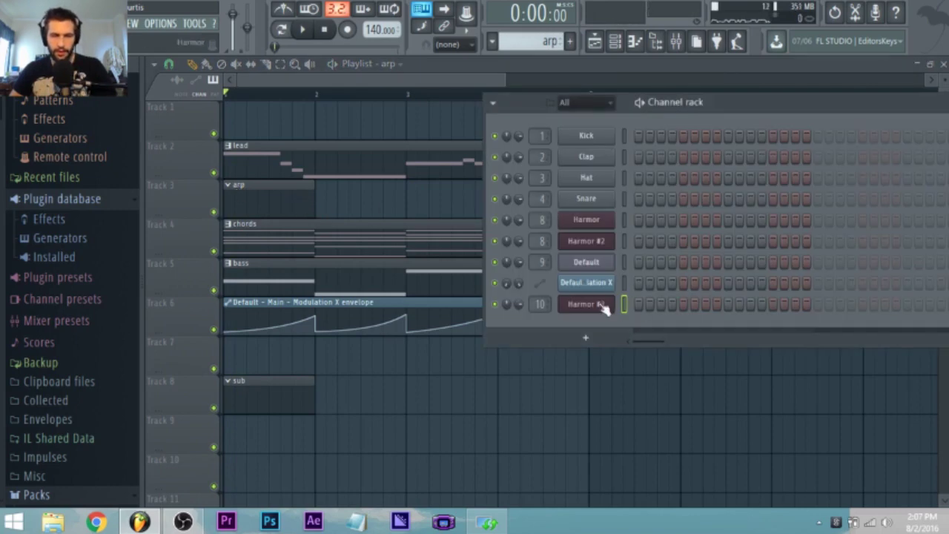
{"action": "right_click", "coordinate": [604, 310]}
{"action": "left_click", "coordinate": [595, 324]}
{"action": "right_click", "coordinate": [601, 310]}
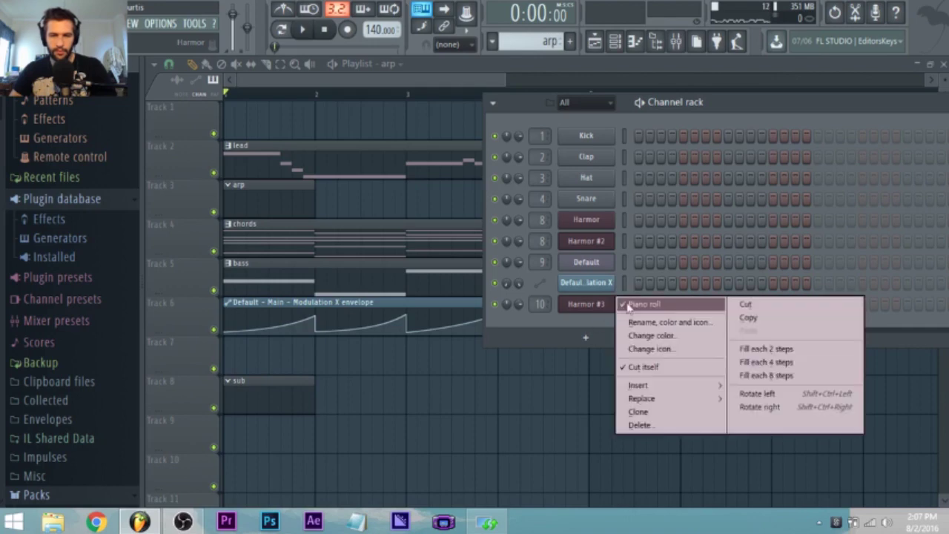
{"action": "left_click", "coordinate": [582, 304]}
{"action": "right_click", "coordinate": [591, 304]}
{"action": "left_click", "coordinate": [627, 305]}
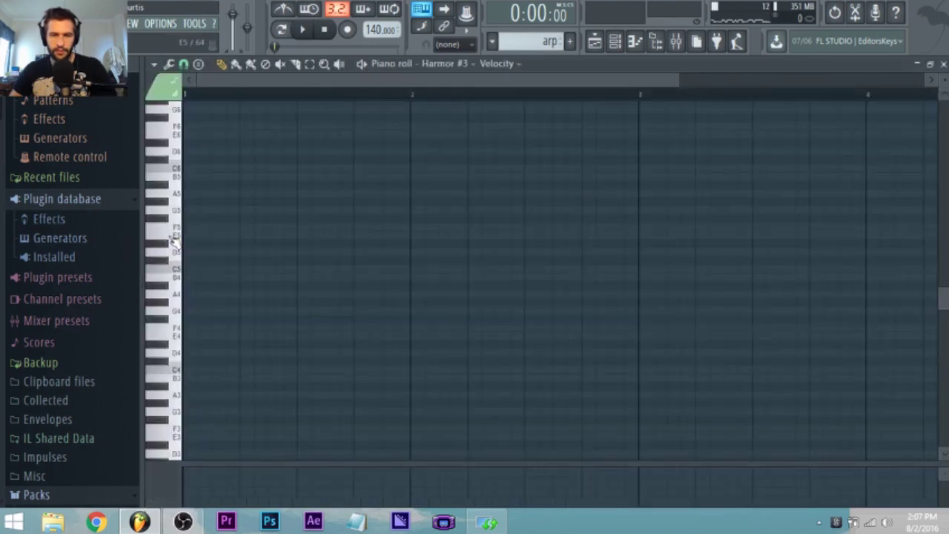
Step: Add a new Harmor instrument channel and arrange its window and the channel rack so both are accessible
{"action": "left_click", "coordinate": [613, 42]}
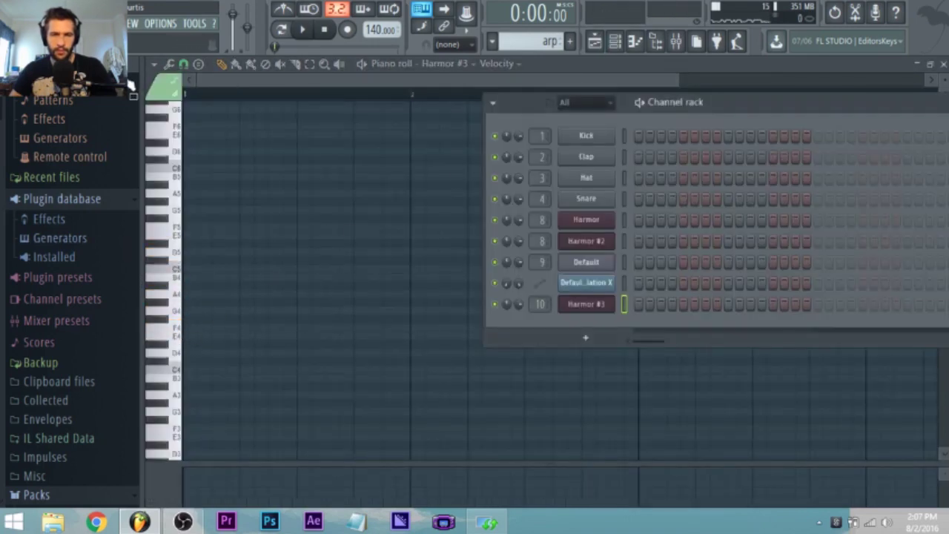
{"action": "left_click", "coordinate": [67, 24]}
{"action": "mouse_move", "coordinate": [141, 39]}
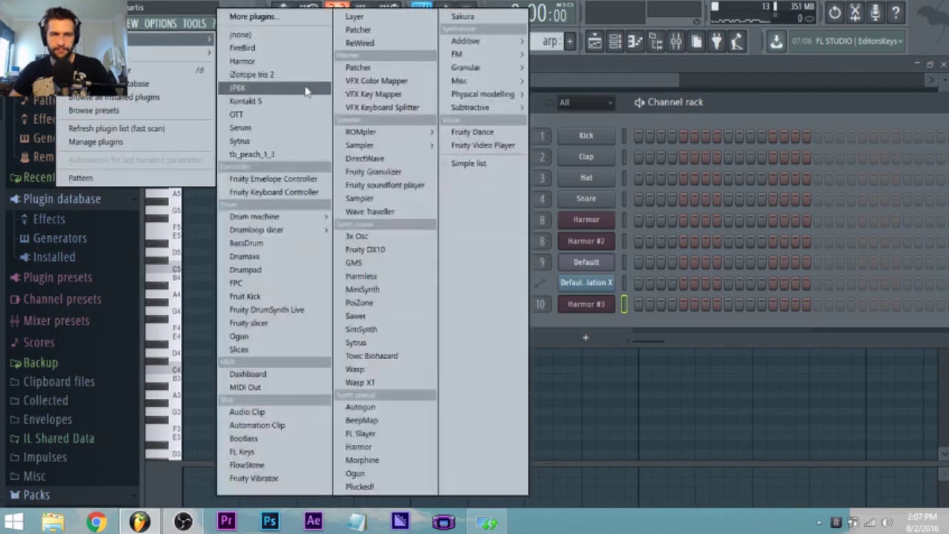
{"action": "left_click", "coordinate": [239, 62]}
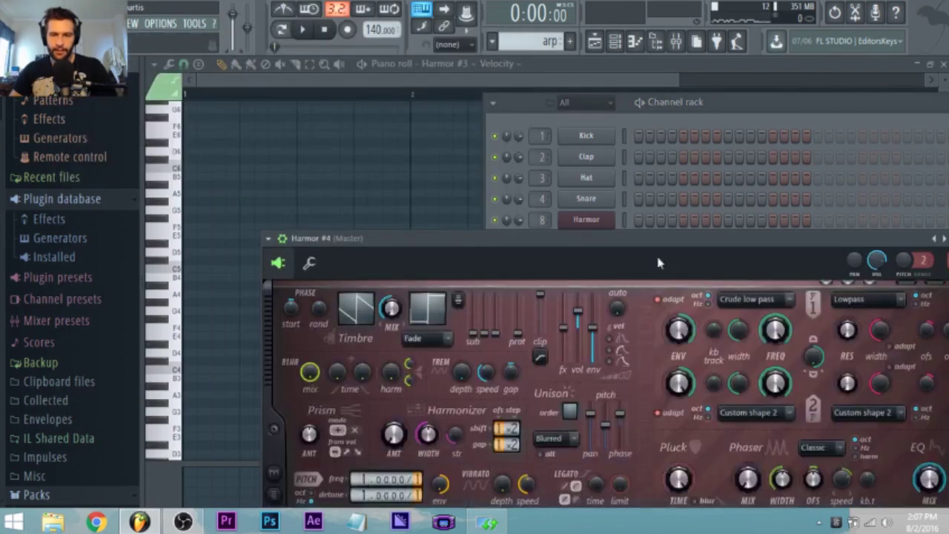
{"action": "left_click_drag", "start_coordinate": [300, 238], "coordinate": [384, 241]}
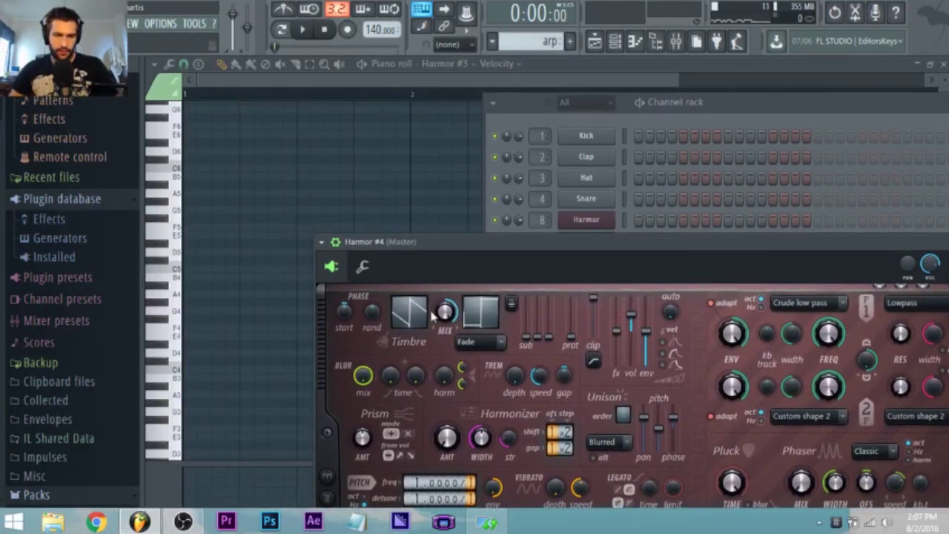
{"action": "left_click", "coordinate": [336, 244]}
{"action": "left_click_drag", "start_coordinate": [402, 249], "coordinate": [293, 325]}
{"action": "left_click_drag", "start_coordinate": [727, 121], "coordinate": [499, 73]}
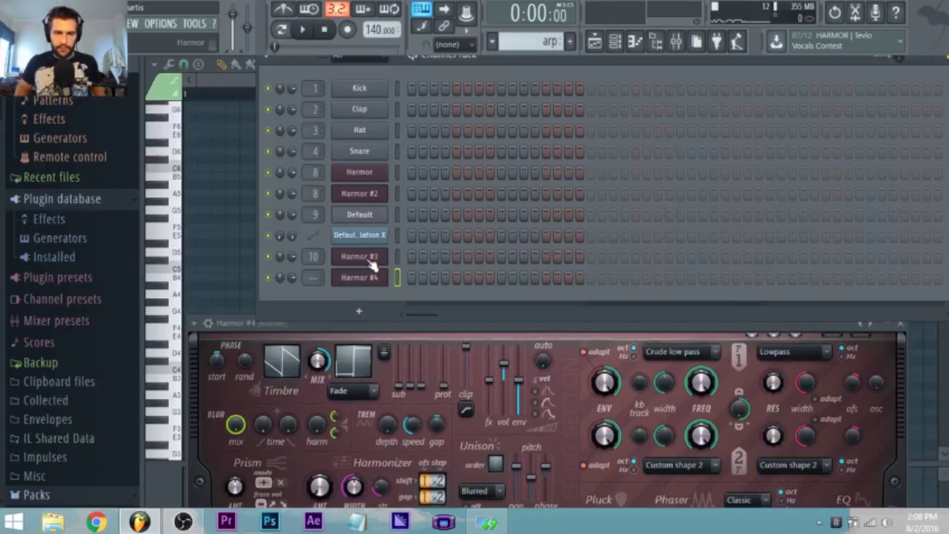
{"action": "right_click", "coordinate": [393, 279]}
{"action": "left_click", "coordinate": [408, 277]}
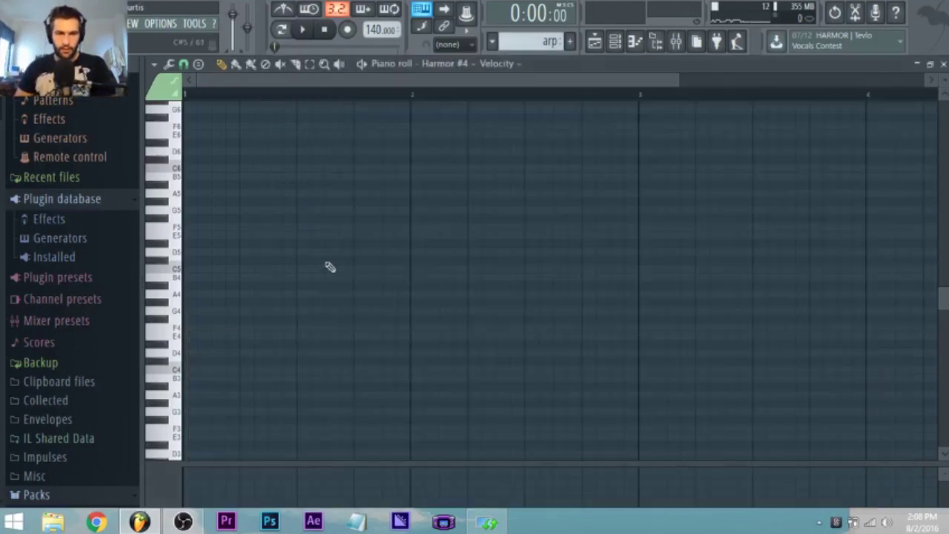
{"action": "left_click_drag", "start_coordinate": [678, 80], "coordinate": [897, 81]}
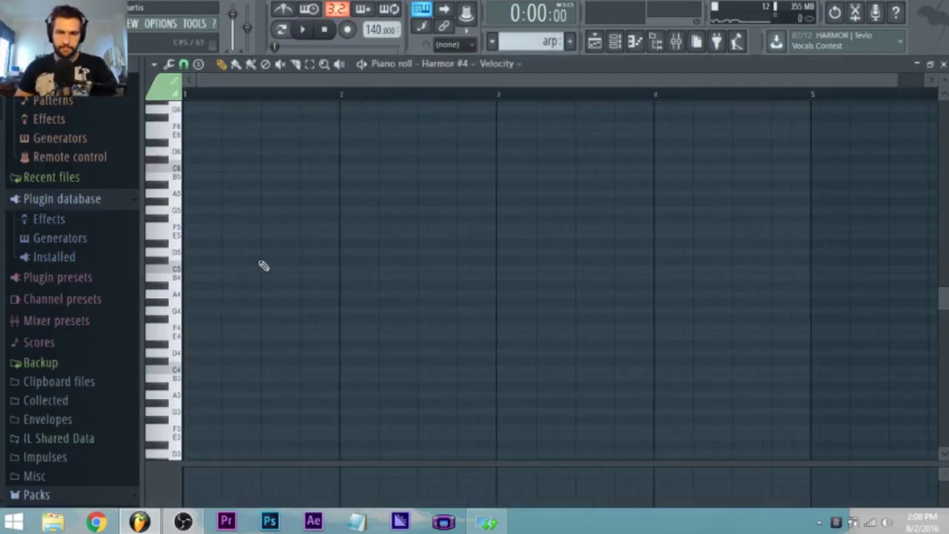
{"action": "scroll", "coordinate": [181, 280], "scroll_direction": "down", "scroll_amount": 1}
{"action": "left_click", "coordinate": [180, 278]}
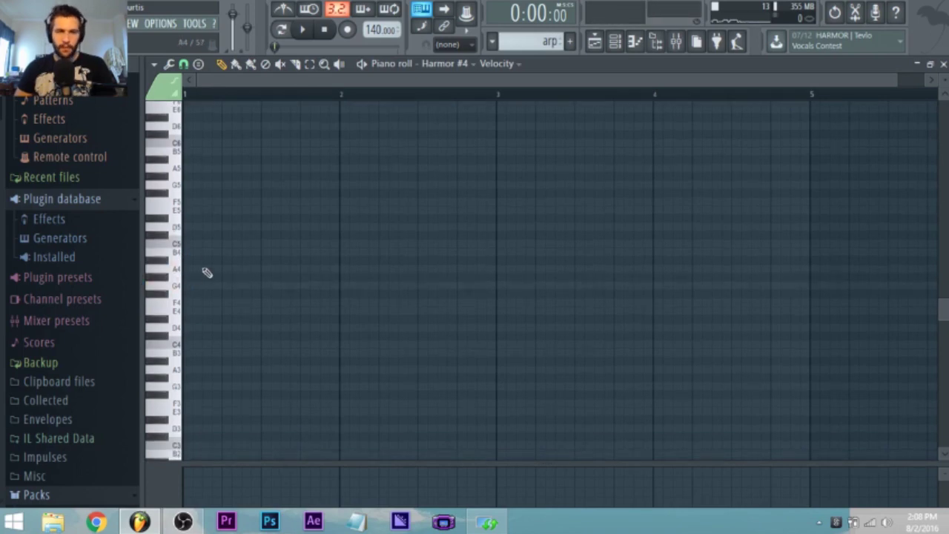
Step: Route the Harmor #4 channel to mixer insert 11 and lower that track's volume fader
{"action": "left_click", "coordinate": [676, 40]}
{"action": "right_click", "coordinate": [533, 209]}
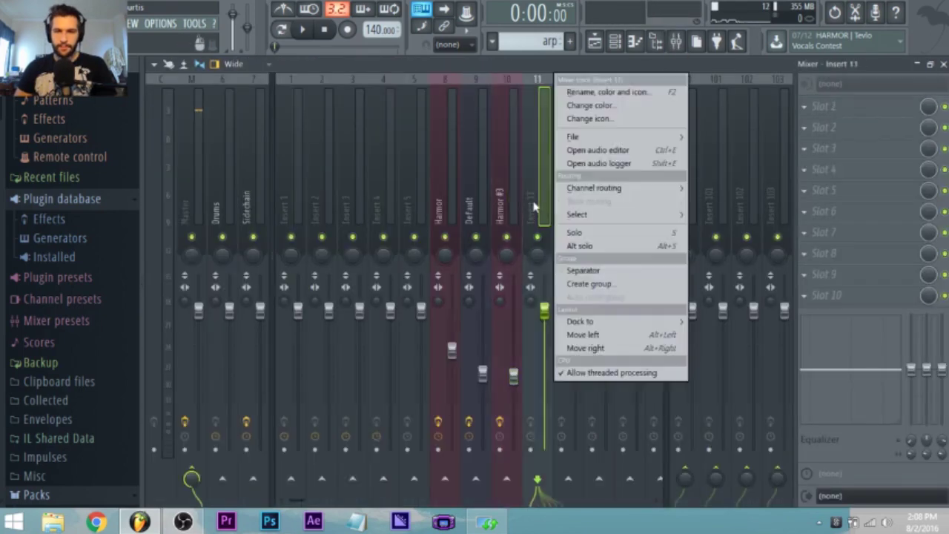
{"action": "left_click", "coordinate": [713, 200]}
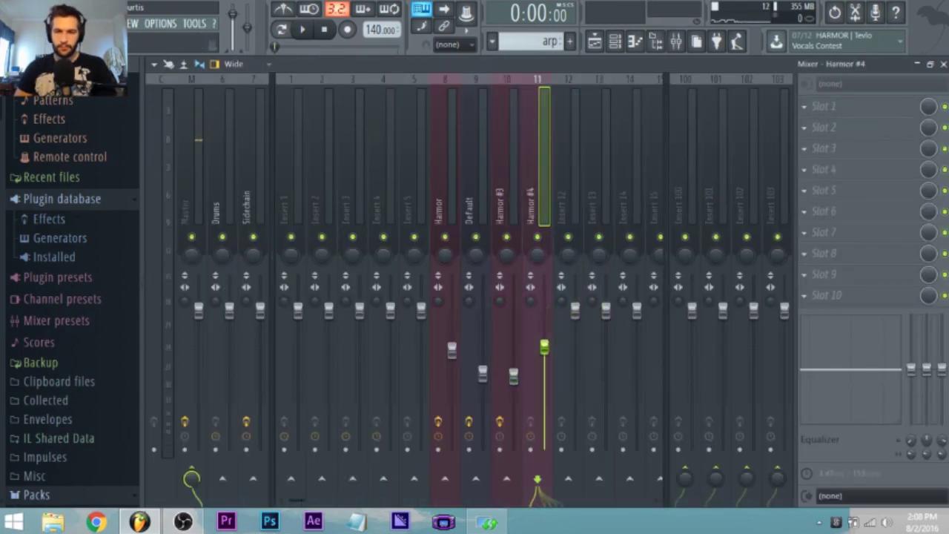
Step: Enter a one-bar chord of C5, E5 and G5 from the start of bar 1 in Harmor #4's piano roll
{"action": "left_click", "coordinate": [656, 42]}
{"action": "right_click", "coordinate": [370, 283]}
{"action": "right_click", "coordinate": [370, 281]}
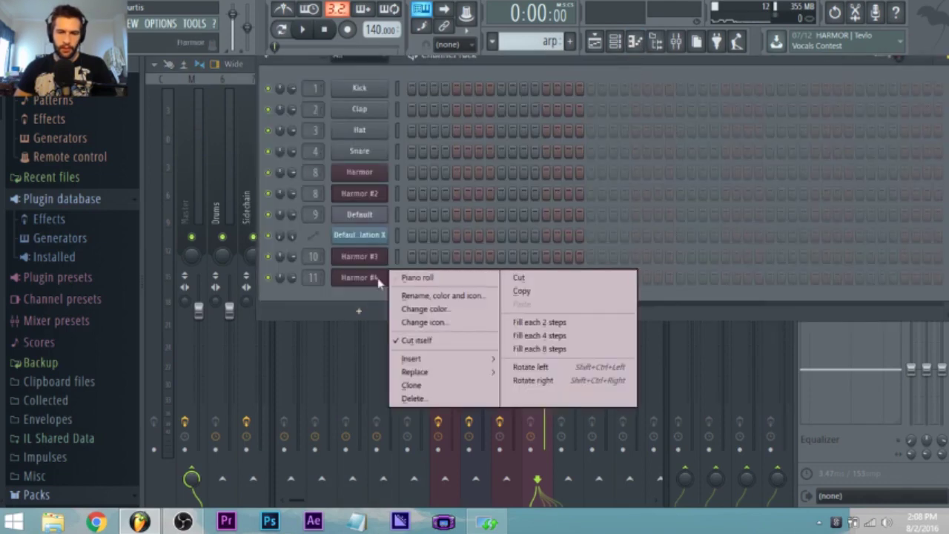
{"action": "left_click", "coordinate": [410, 278]}
{"action": "left_click", "coordinate": [188, 244]}
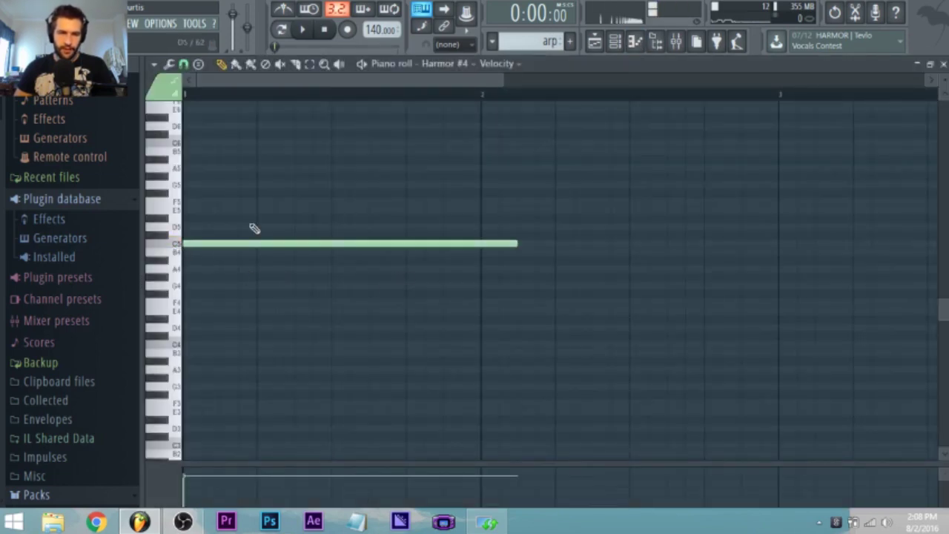
{"action": "left_click", "coordinate": [185, 210]}
{"action": "left_click", "coordinate": [184, 184]}
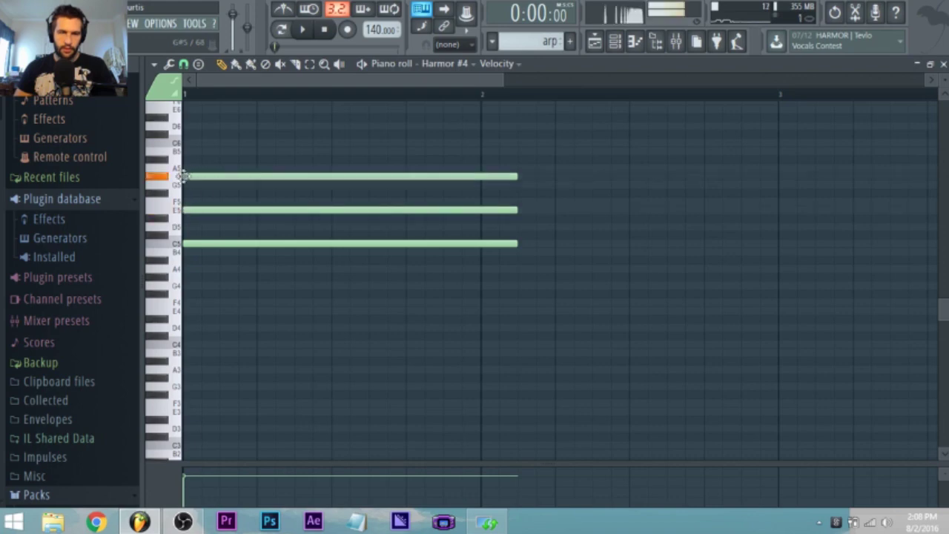
{"action": "left_click_drag", "start_coordinate": [527, 284], "coordinate": [485, 186]}
Step: Enable the upward arpeggiator in Harmor #4's channel settings, audition the arp and return to the playlist
{"action": "left_click", "coordinate": [613, 42]}
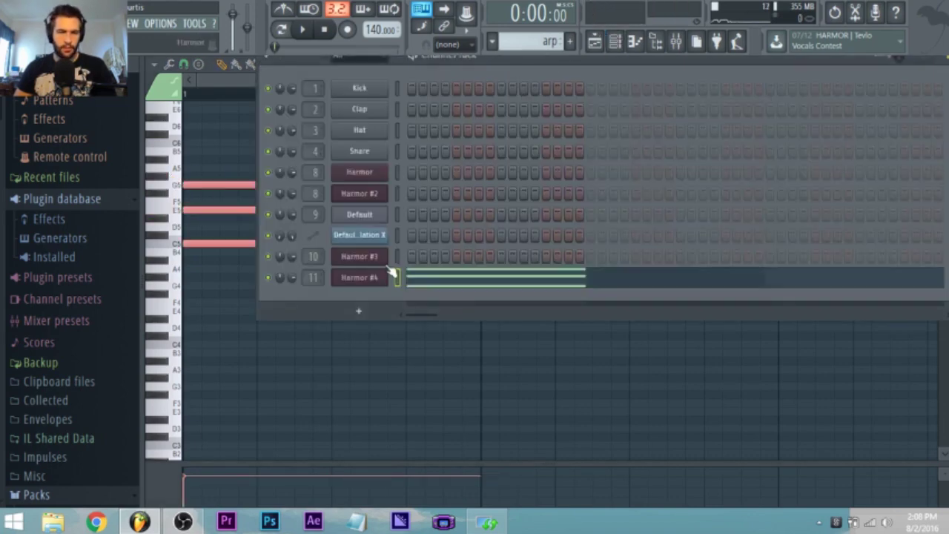
{"action": "left_click", "coordinate": [375, 276]}
{"action": "left_click", "coordinate": [211, 323]}
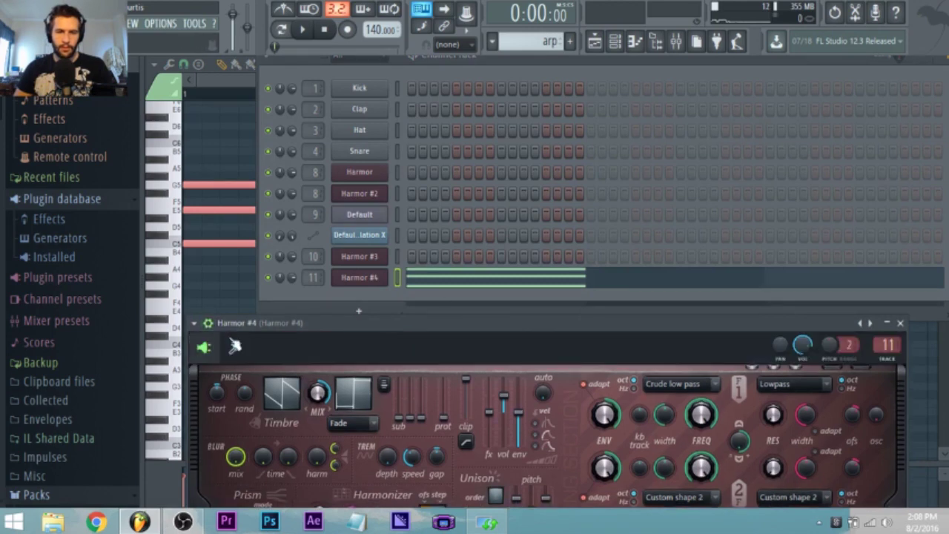
{"action": "left_click", "coordinate": [235, 346]}
{"action": "left_click_drag", "start_coordinate": [281, 324], "coordinate": [357, 143]}
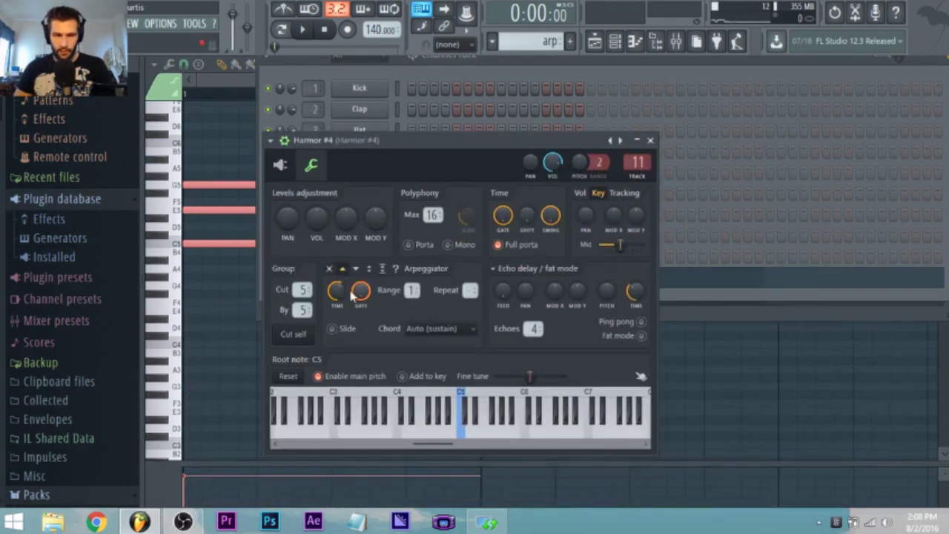
{"action": "key", "text": "space"}
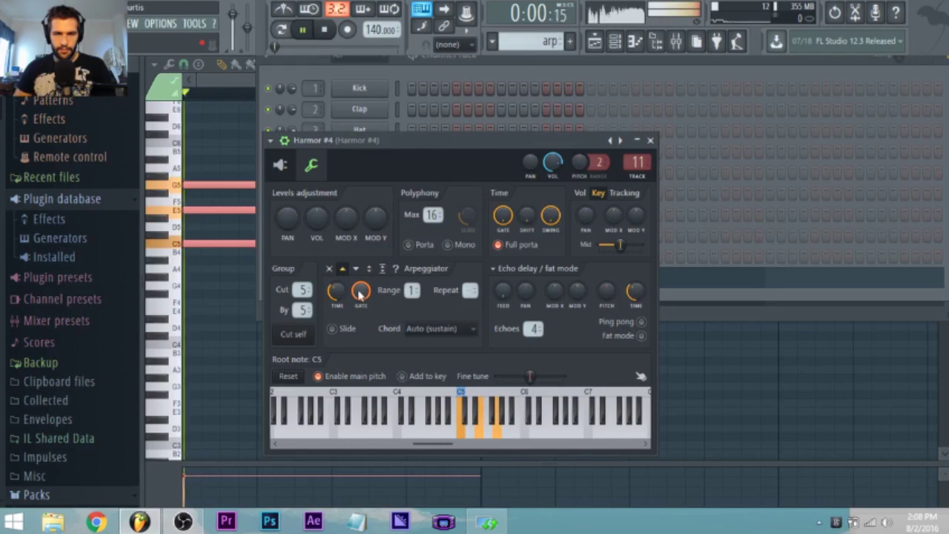
{"action": "key", "text": "space"}
{"action": "left_click", "coordinate": [594, 43]}
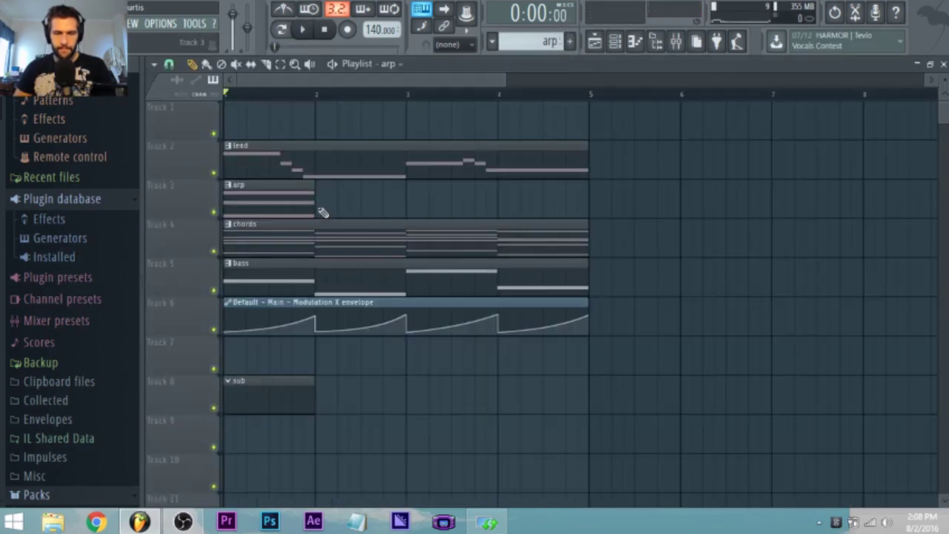
Step: Try shortening the arp chord's G5 note to half a bar with an A5 on the second half, and audition it
{"action": "double_click", "coordinate": [292, 206]}
{"action": "scroll", "coordinate": [278, 295], "scroll_direction": "down", "scroll_amount": 3}
{"action": "left_click_drag", "start_coordinate": [337, 263], "coordinate": [356, 181]}
{"action": "left_click", "coordinate": [369, 207], "text": "ctrl"}
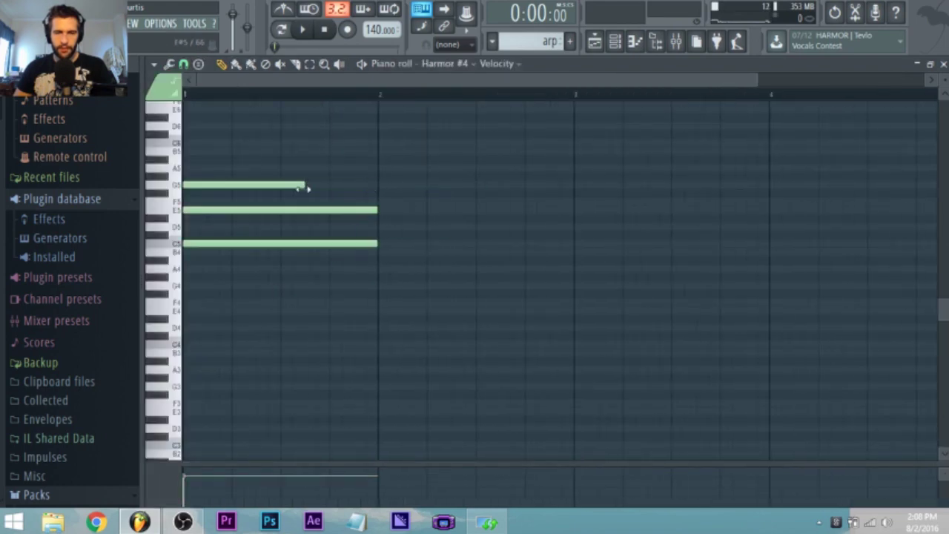
{"action": "left_click", "coordinate": [288, 168]}
{"action": "key", "text": "space"}
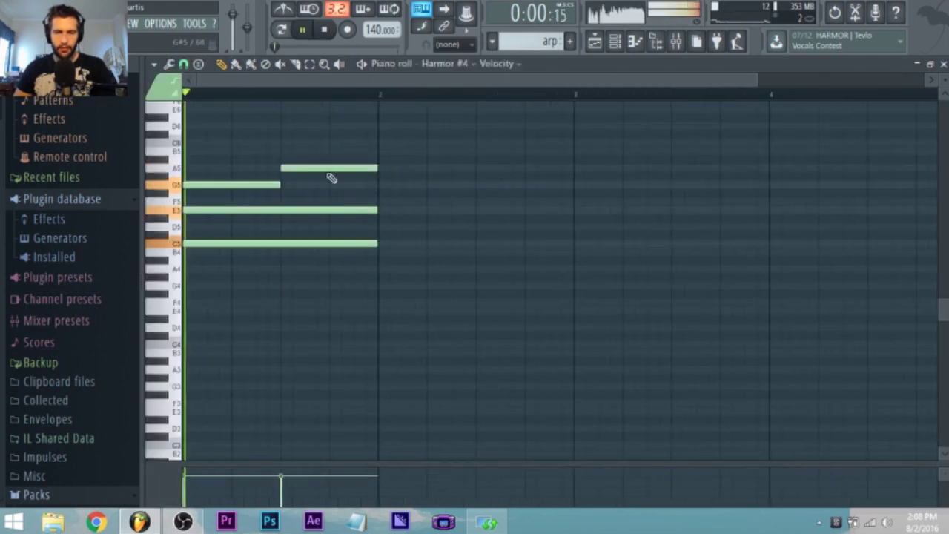
{"action": "key", "text": "space"}
Step: Delete the A5 note, extend G5 back to the full bar and audition the chord
{"action": "right_click", "coordinate": [326, 169]}
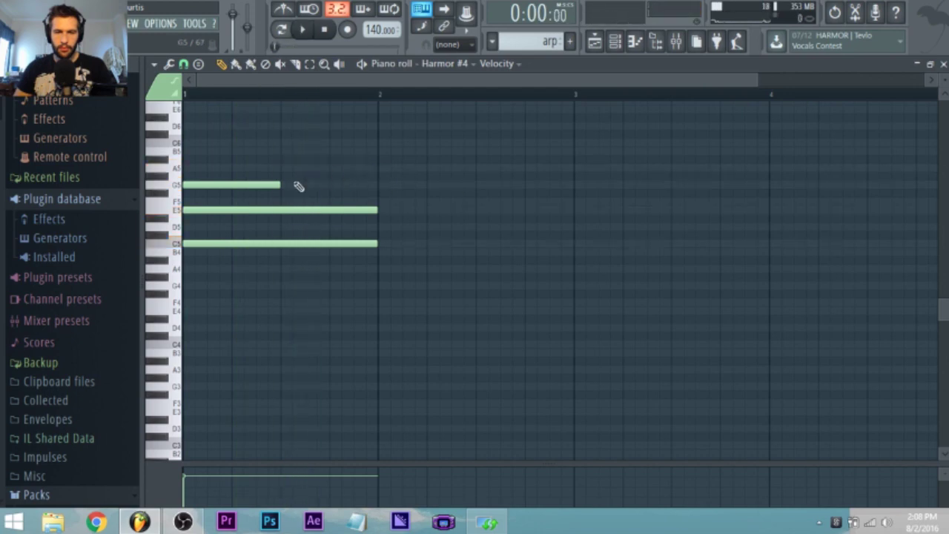
{"action": "left_click_drag", "start_coordinate": [282, 183], "coordinate": [372, 189]}
{"action": "key", "text": "space"}
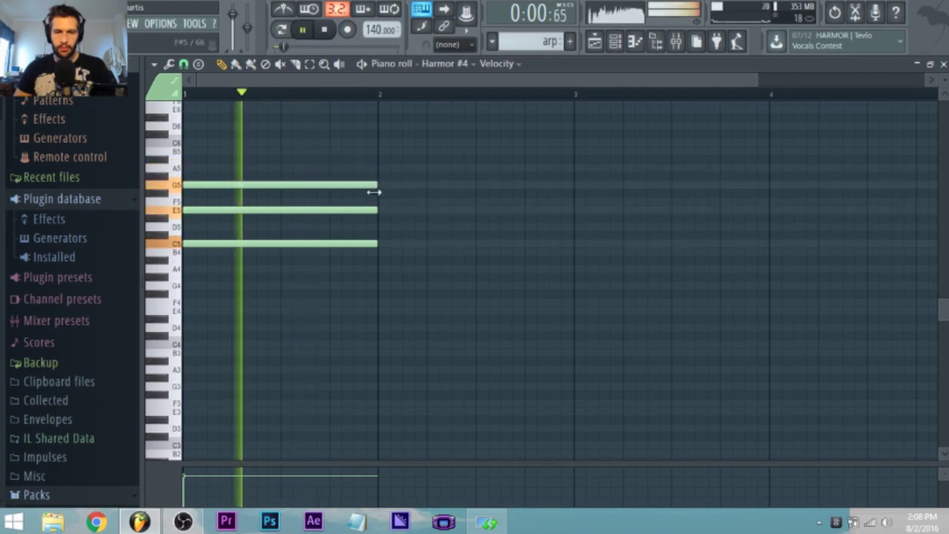
{"action": "key", "text": "space"}
Step: Lower the Harmor #4 fader on mixer insert 11 while auditioning the mix
{"action": "key", "text": "F9"}
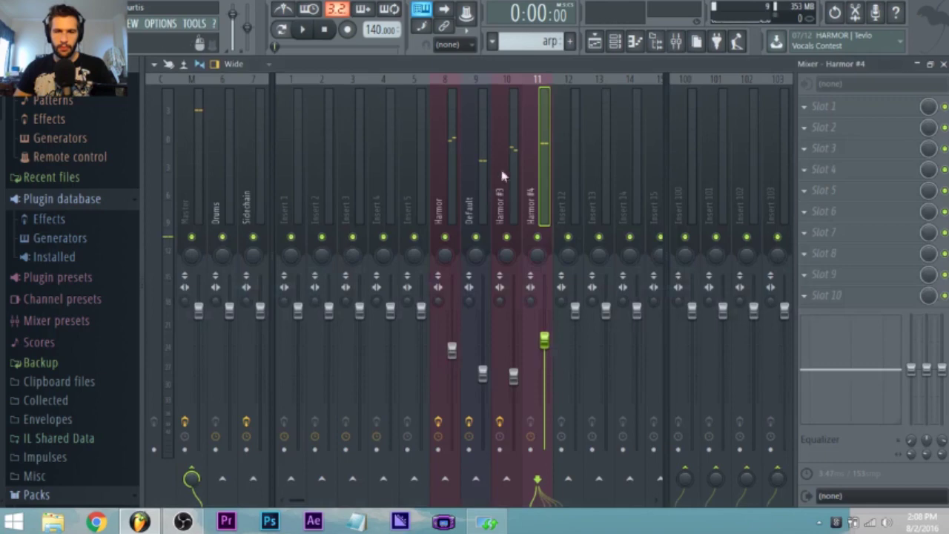
{"action": "key", "text": "space"}
{"action": "scroll", "coordinate": [533, 340], "scroll_direction": "down", "scroll_amount": 3}
{"action": "key", "text": "space"}
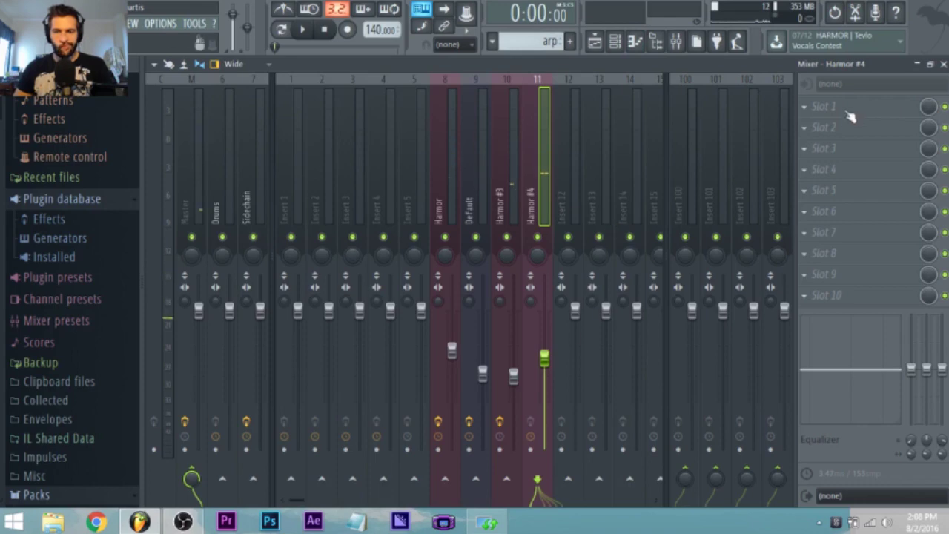
Step: Raise the unison order in Harmor #4 and adjust its unison pan and pitch amounts while auditioning the sound
{"action": "left_click", "coordinate": [614, 42]}
{"action": "left_click", "coordinate": [387, 277]}
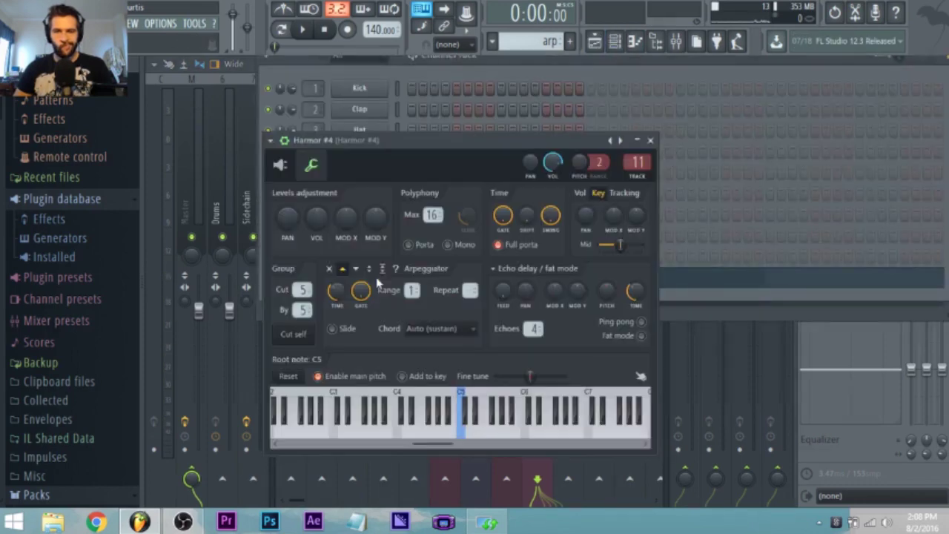
{"action": "left_click", "coordinate": [281, 164]}
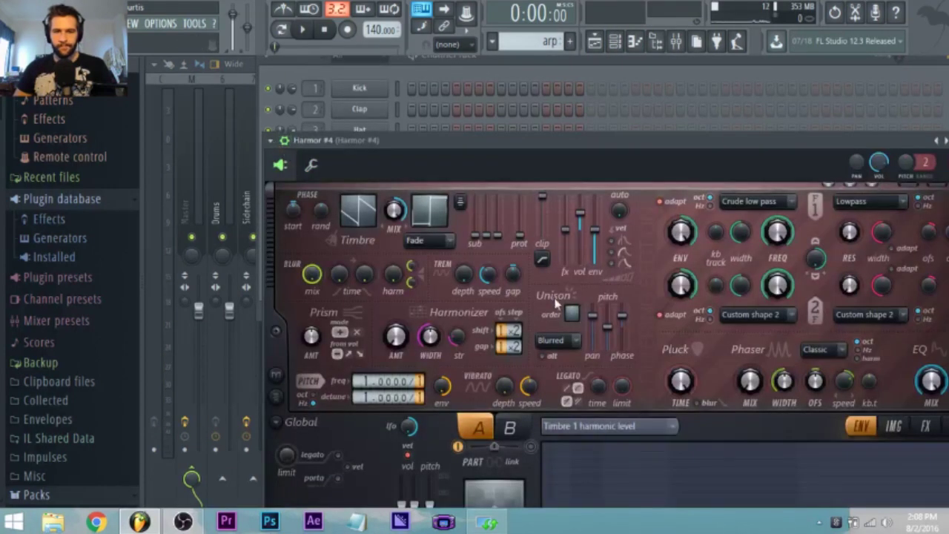
{"action": "key", "text": "space"}
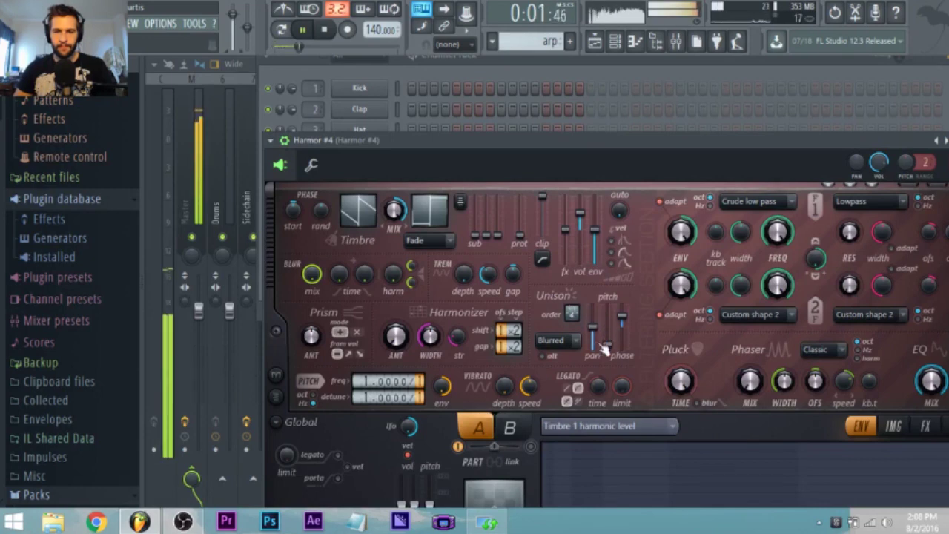
{"action": "key", "text": "space"}
Step: Reduce the level of mixer insert 11 further during playback so the arp sits lower in the mix
{"action": "left_click", "coordinate": [595, 42]}
{"action": "left_click", "coordinate": [656, 42]}
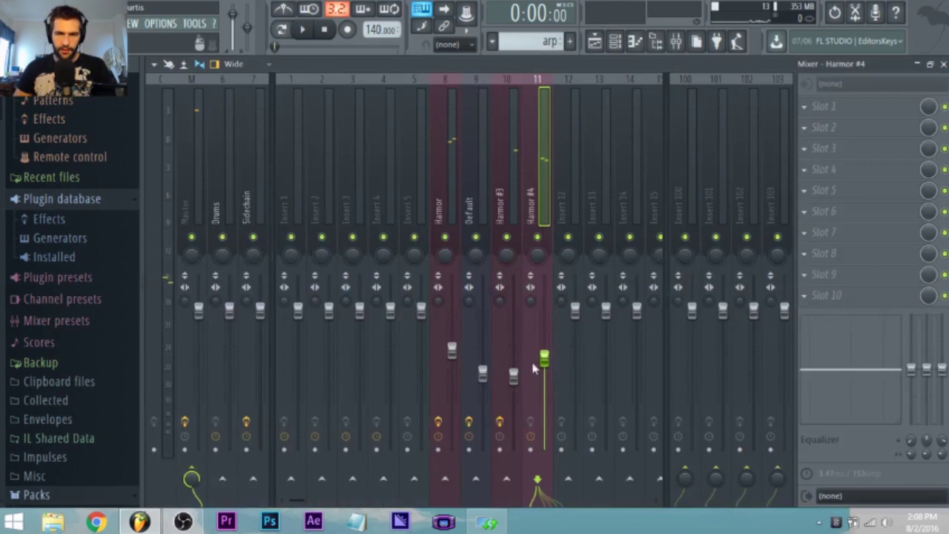
{"action": "key", "text": "space"}
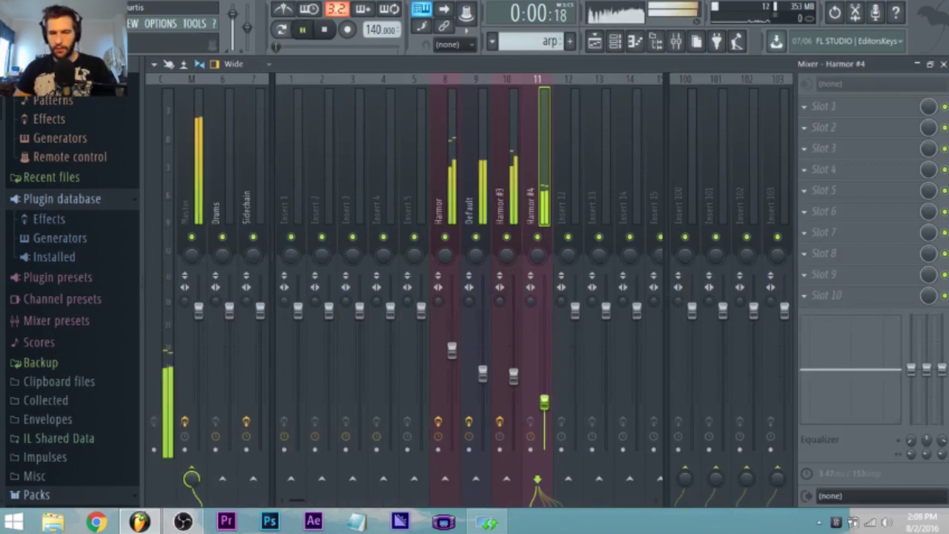
{"action": "key", "text": "space"}
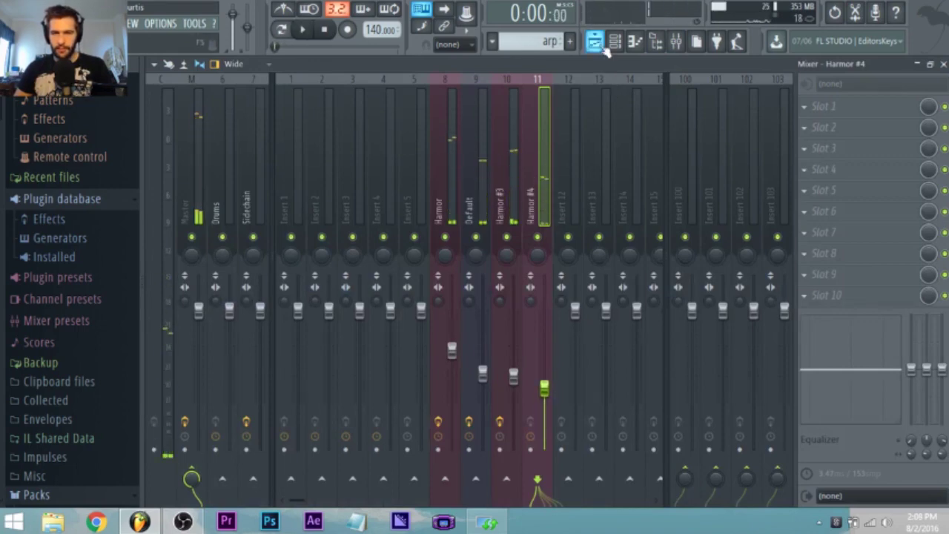
Step: Place another arp clip at bar 2 and duplicate the C5, E5 and G5 chord into bar 2 of the arp pattern
{"action": "left_click", "coordinate": [595, 41]}
{"action": "left_click", "coordinate": [317, 194]}
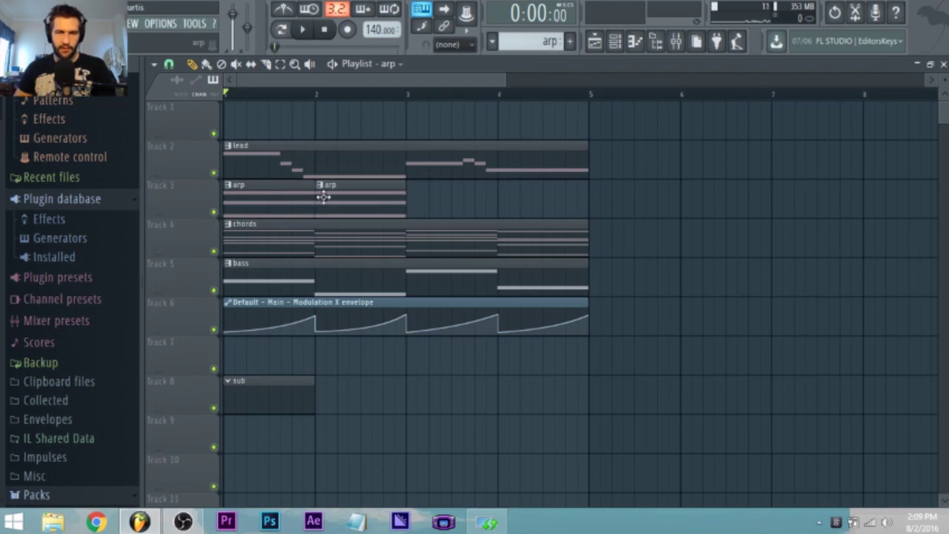
{"action": "double_click", "coordinate": [323, 194]}
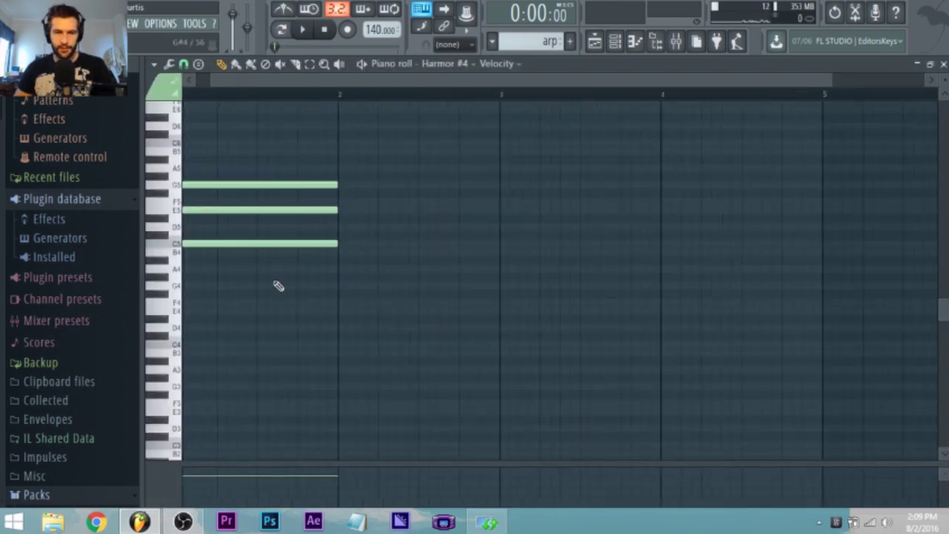
{"action": "mouse_move", "coordinate": [328, 284]}
{"action": "left_mouse_down"}
{"action": "mouse_move", "coordinate": [349, 264]}
{"action": "mouse_move", "coordinate": [356, 285]}
{"action": "left_mouse_up"}
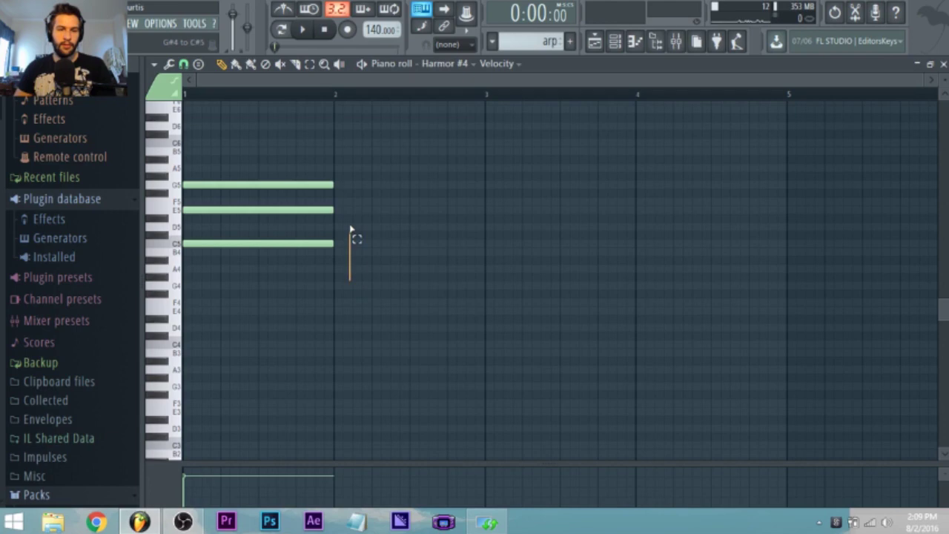
{"action": "left_click_drag", "start_coordinate": [353, 245], "coordinate": [329, 170]}
{"action": "left_click_drag", "start_coordinate": [353, 212], "coordinate": [363, 213]}
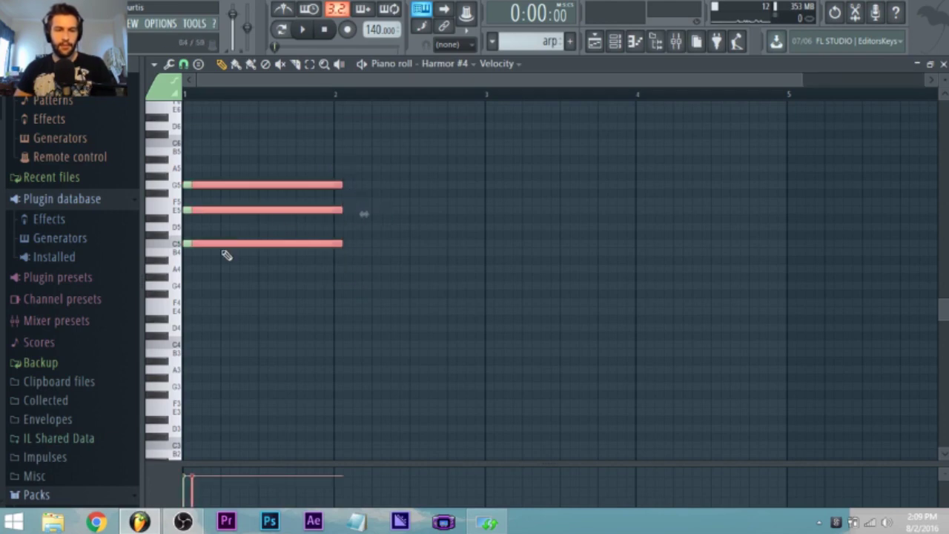
{"action": "mouse_move", "coordinate": [232, 245]}
{"action": "left_mouse_down"}
{"action": "mouse_move", "coordinate": [354, 252]}
{"action": "mouse_move", "coordinate": [362, 238]}
{"action": "left_mouse_up"}
{"action": "key", "text": "space"}
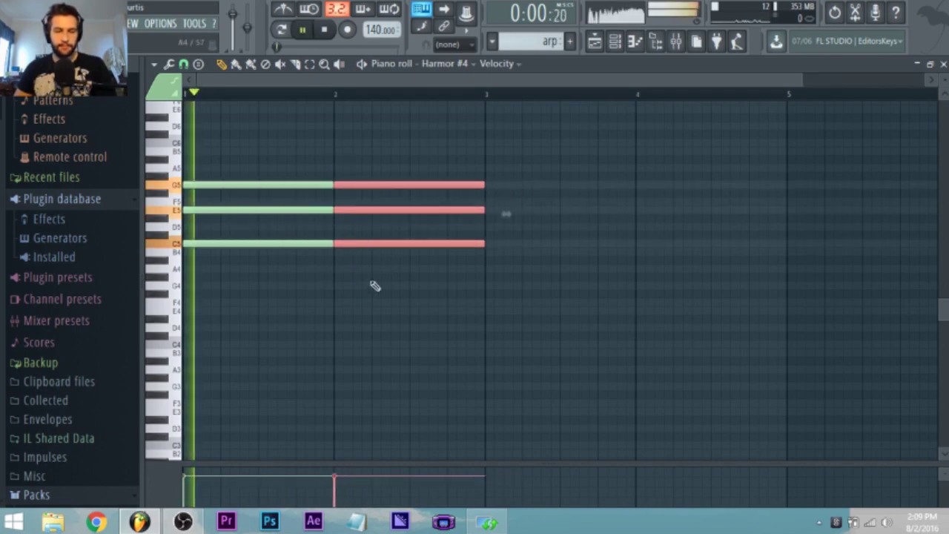
{"action": "left_click", "coordinate": [382, 295], "text": "ctrl"}
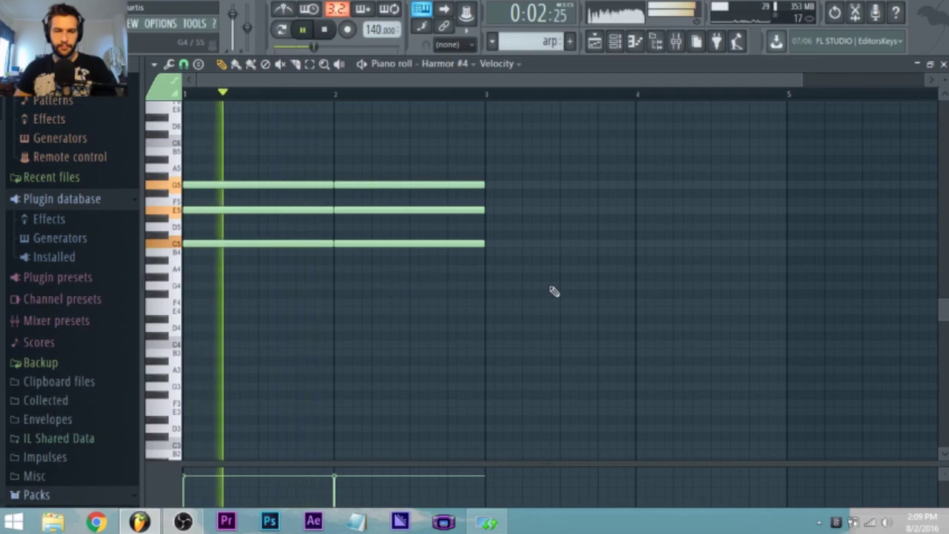
{"action": "key", "text": "space"}
Step: Adjust the arpeggiator time in Harmor #4's channel settings
{"action": "left_click", "coordinate": [595, 41]}
{"action": "left_click", "coordinate": [349, 279]}
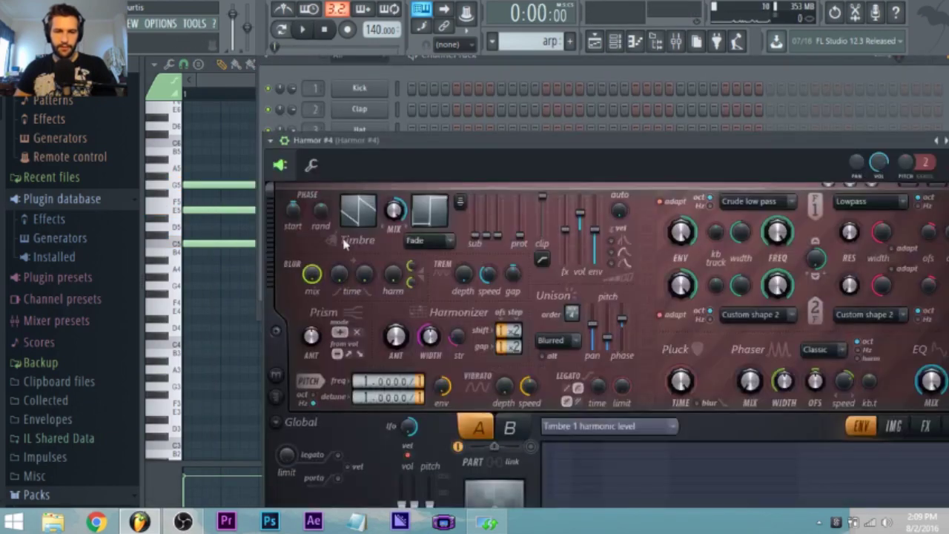
{"action": "left_click", "coordinate": [311, 166]}
{"action": "left_click", "coordinate": [286, 141]}
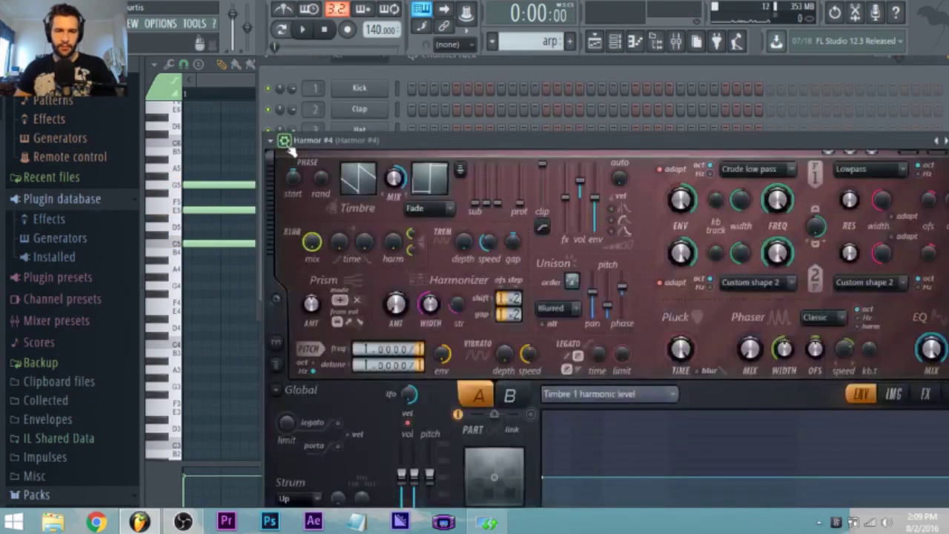
{"action": "left_click", "coordinate": [288, 143]}
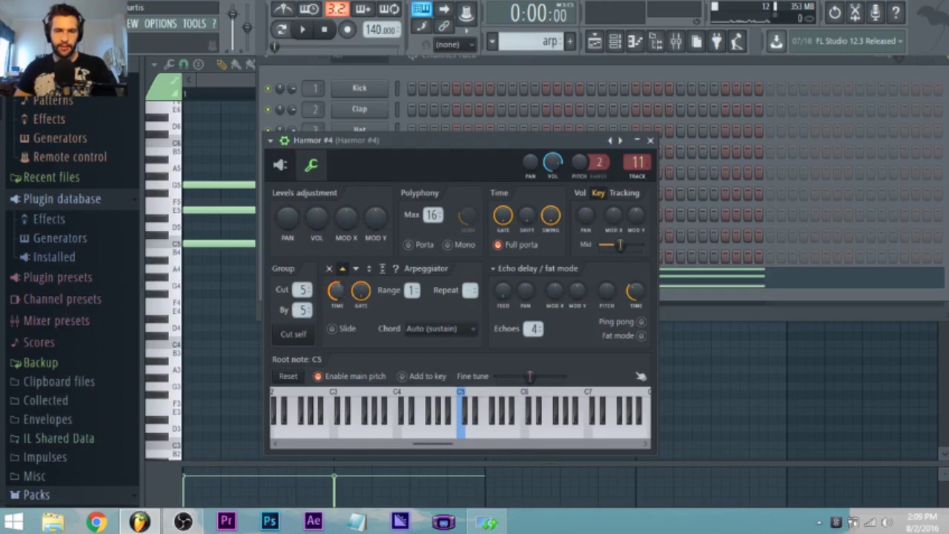
Step: Remove the arp clip at bar 2 and place one at bar 3 on Track 3 while auditioning the arrangement
{"action": "left_click", "coordinate": [594, 41]}
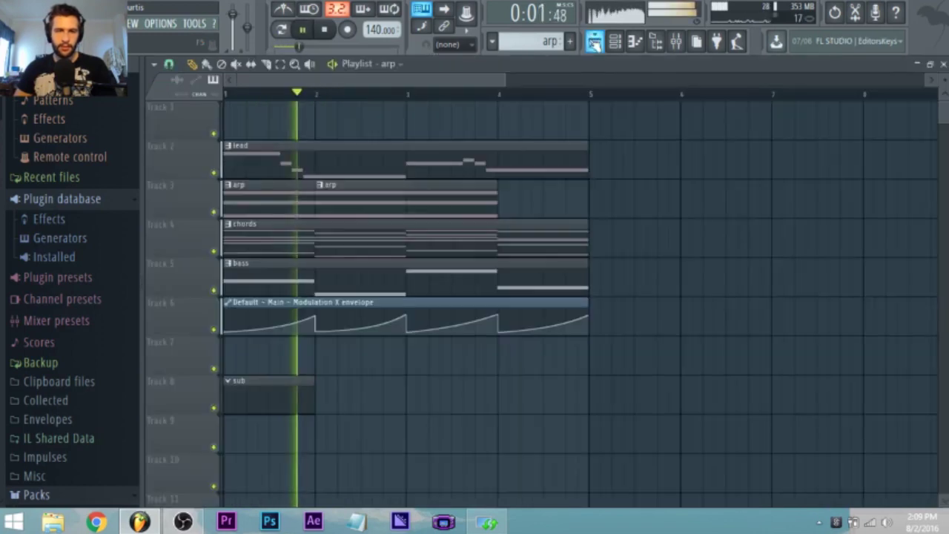
{"action": "right_click", "coordinate": [438, 210]}
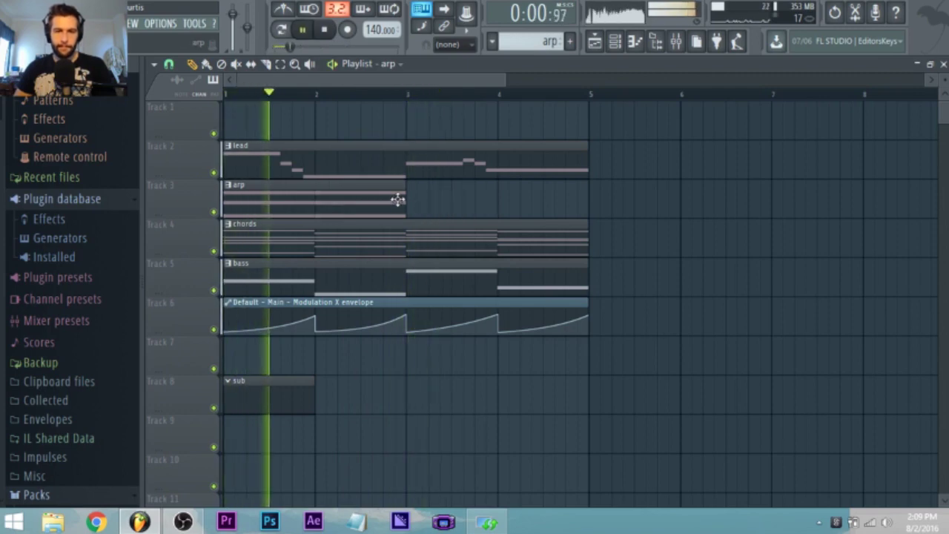
{"action": "left_click", "coordinate": [413, 199]}
{"action": "left_click_drag", "start_coordinate": [411, 200], "coordinate": [378, 198]}
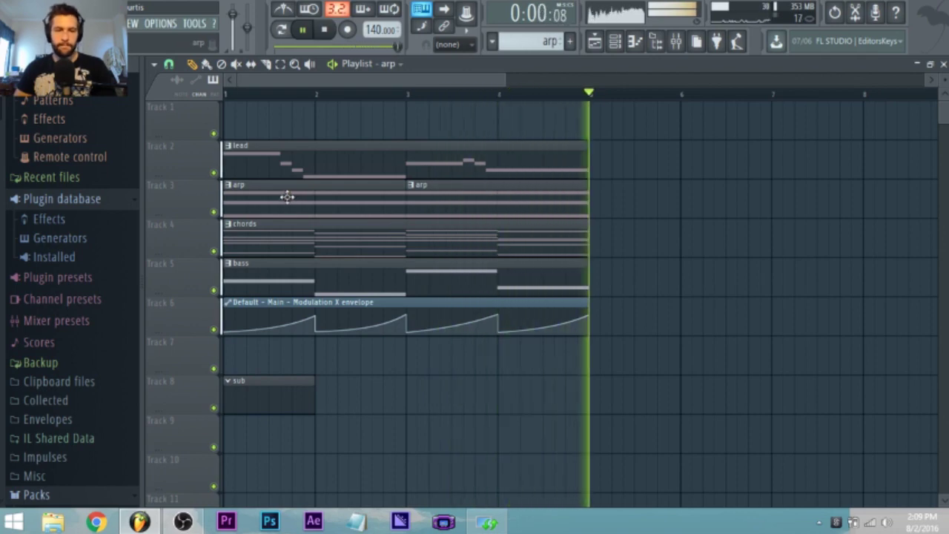
{"action": "key", "text": "space"}
Step: Select the sub pattern and add a new Sytrus instrument channel
{"action": "double_click", "coordinate": [242, 382]}
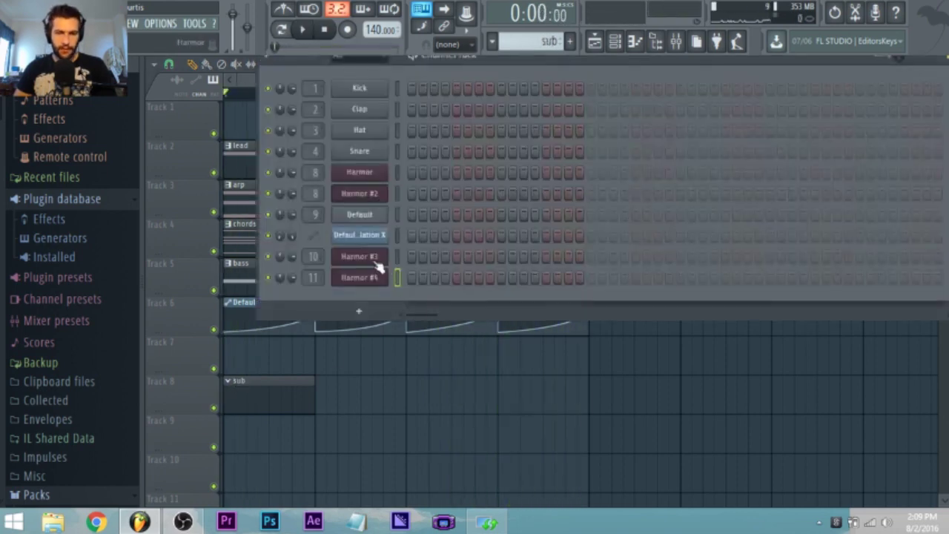
{"action": "left_click", "coordinate": [68, 23]}
{"action": "mouse_move", "coordinate": [163, 40]}
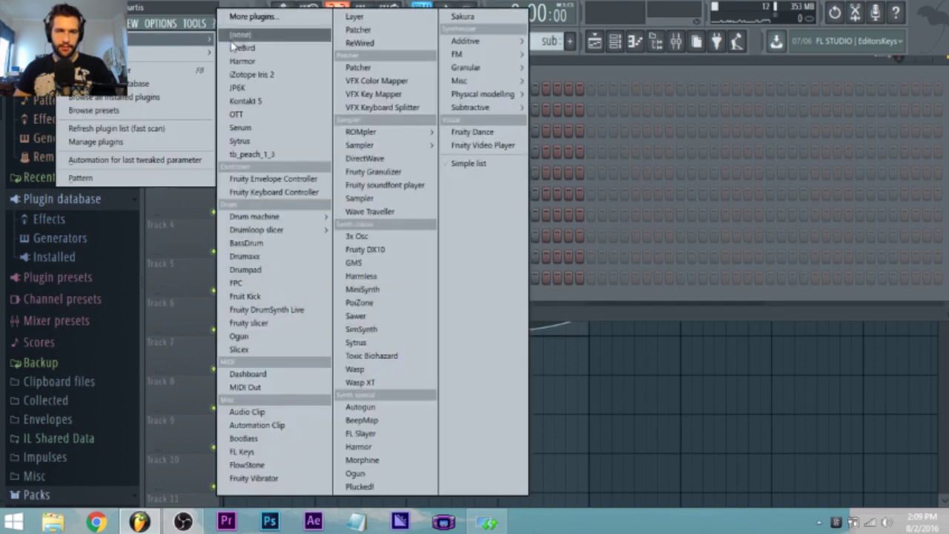
{"action": "left_click", "coordinate": [245, 140]}
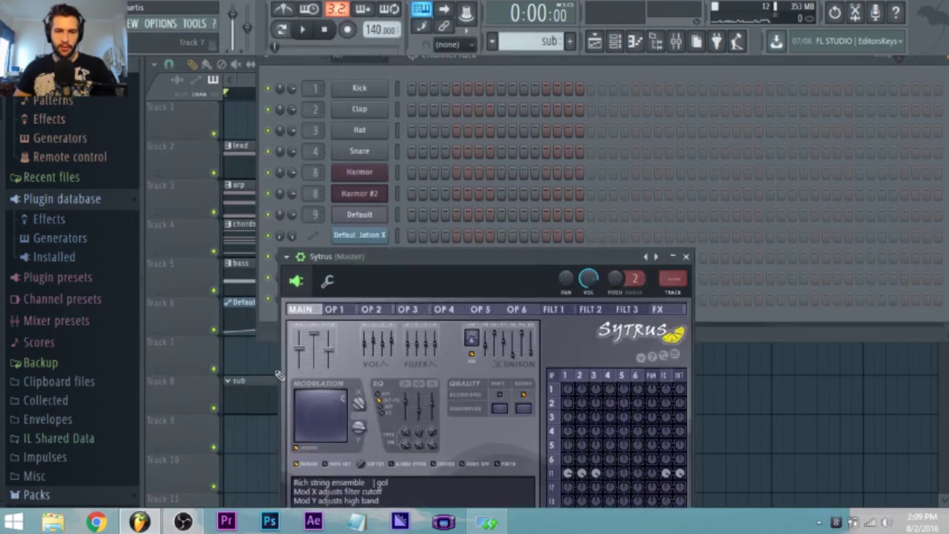
Step: Select and copy all the notes in the bass pattern's piano roll
{"action": "double_click", "coordinate": [238, 282]}
{"action": "scroll", "coordinate": [315, 331], "scroll_direction": "down", "scroll_amount": 3}
{"action": "scroll", "coordinate": [319, 330], "scroll_direction": "down", "scroll_amount": 5}
{"action": "left_click_drag", "start_coordinate": [542, 400], "coordinate": [162, 219]}
Step: Switch to the sub pattern and paste the copied bass notes into Sytrus's piano roll from bar 1
{"action": "left_click", "coordinate": [615, 41]}
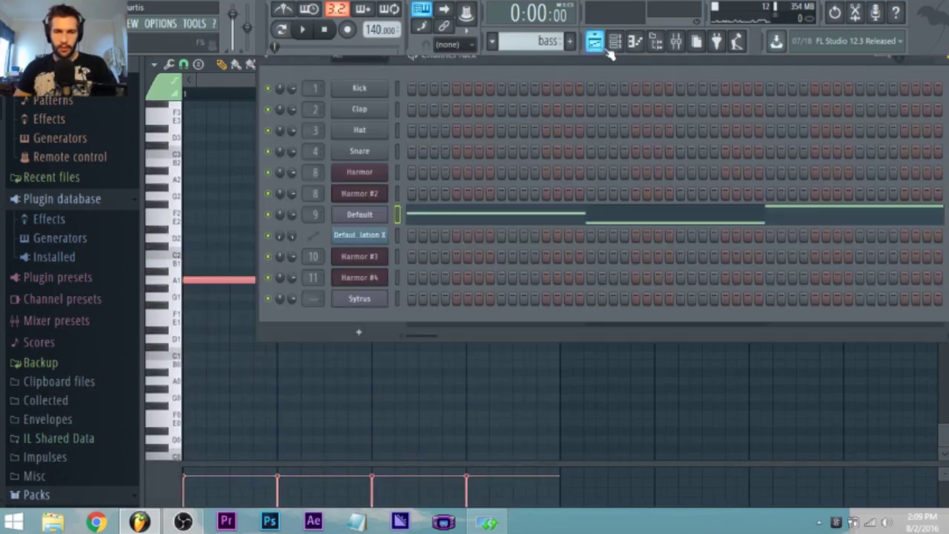
{"action": "left_click", "coordinate": [615, 44]}
{"action": "left_click", "coordinate": [615, 44]}
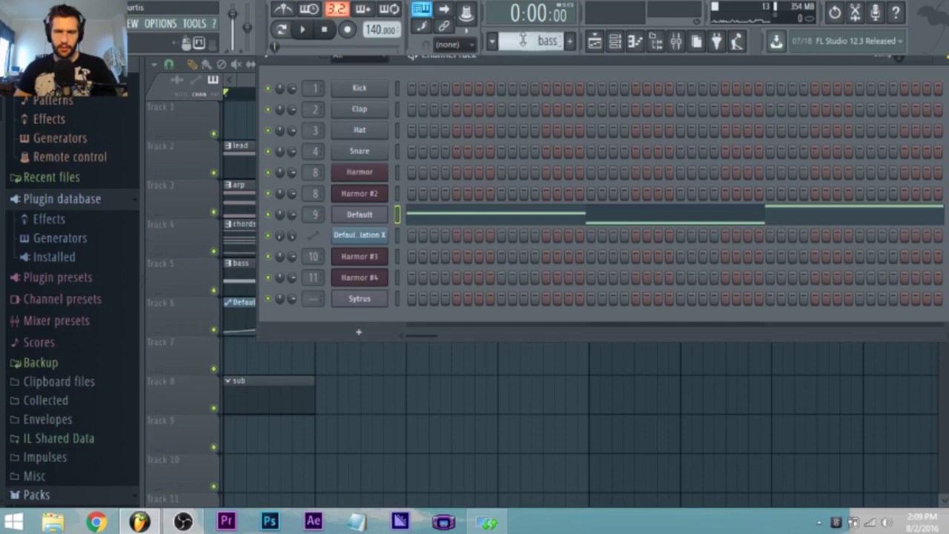
{"action": "left_click", "coordinate": [531, 46]}
{"action": "left_click", "coordinate": [546, 83]}
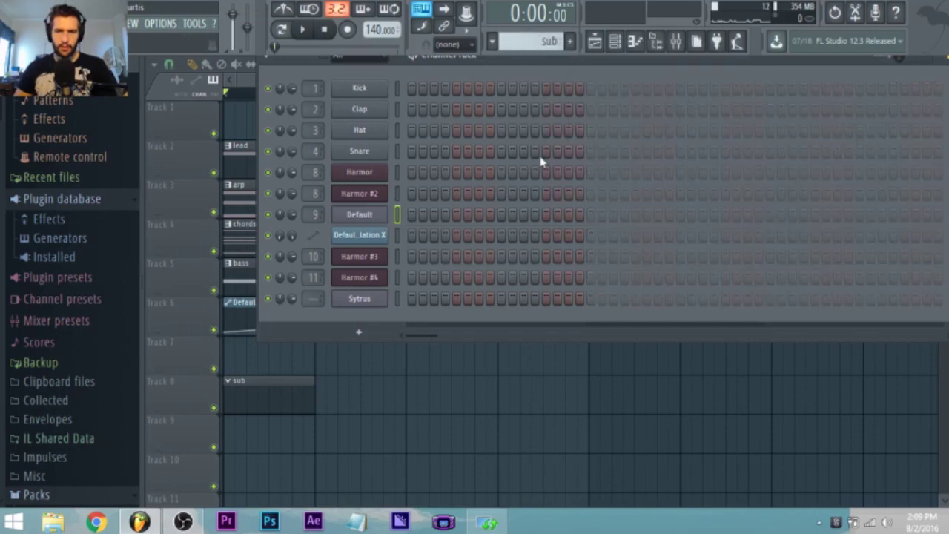
{"action": "right_click", "coordinate": [374, 303]}
{"action": "left_click", "coordinate": [415, 299]}
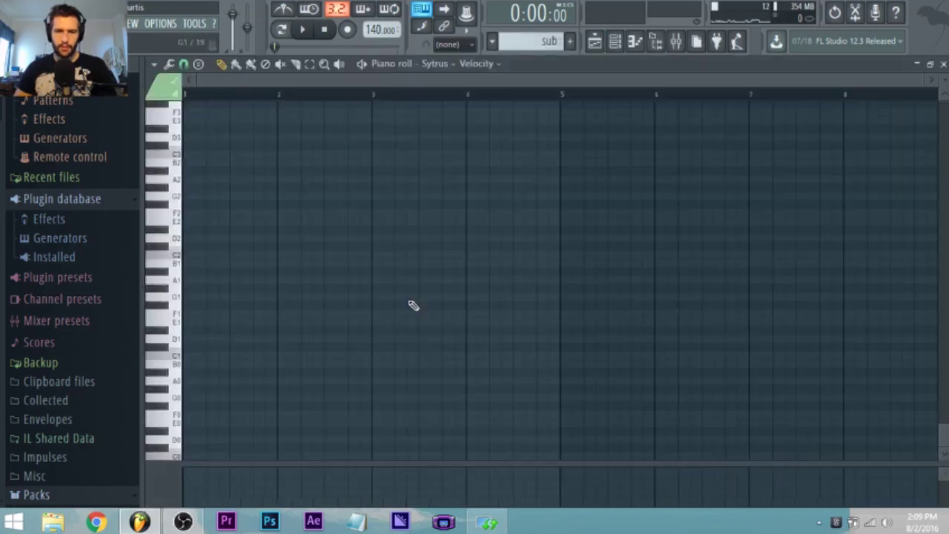
{"action": "key", "text": "ctrl+v"}
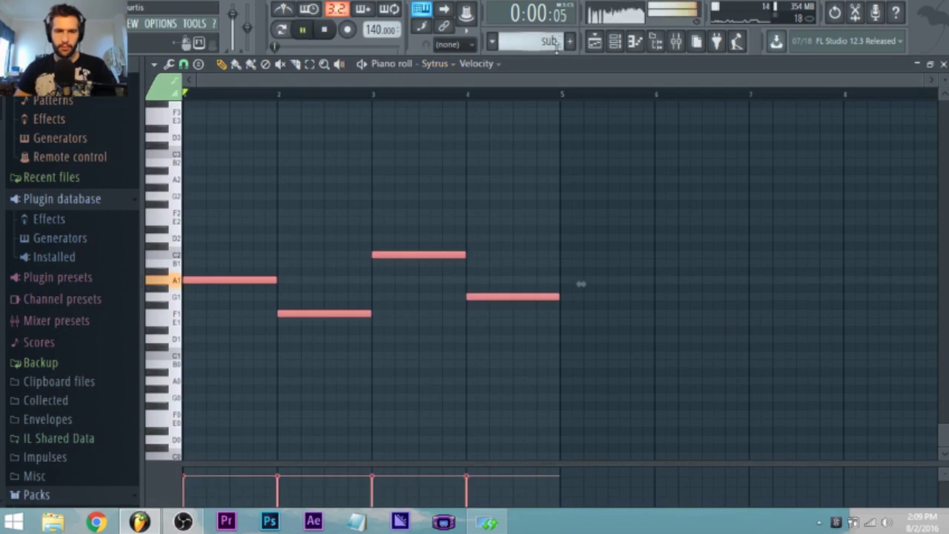
Step: Play the sub pattern and check its pasted Sytrus notes in the piano roll
{"action": "key", "text": "space"}
{"action": "left_click", "coordinate": [614, 49]}
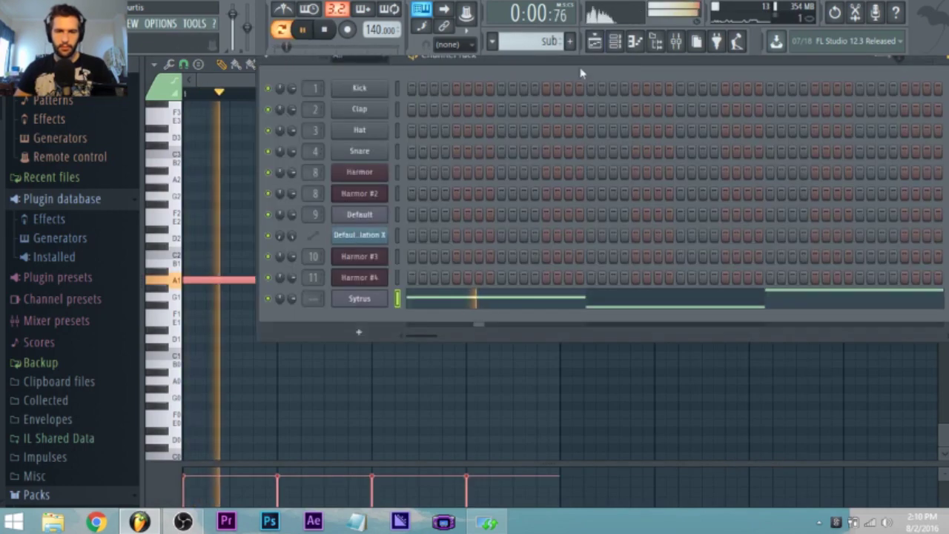
{"action": "left_click", "coordinate": [432, 302]}
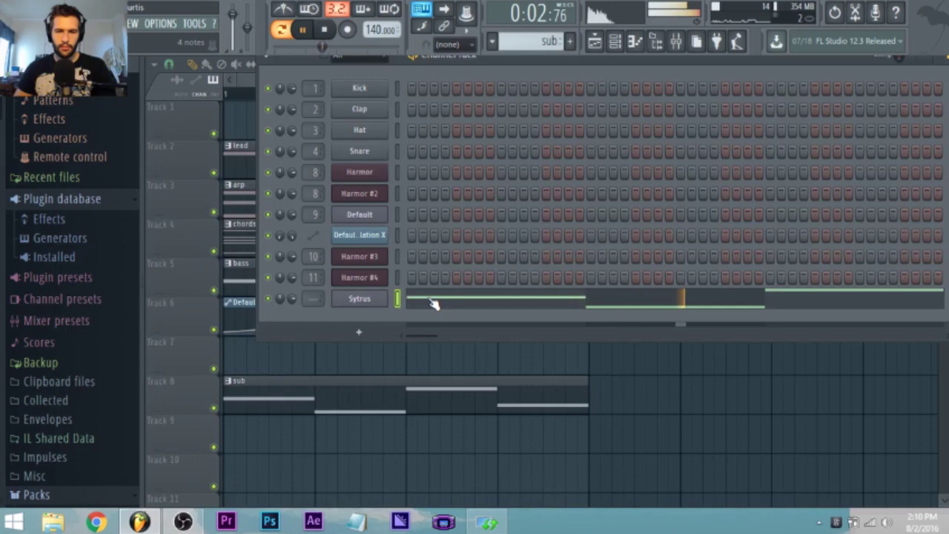
{"action": "left_click", "coordinate": [434, 304]}
{"action": "left_click", "coordinate": [614, 43]}
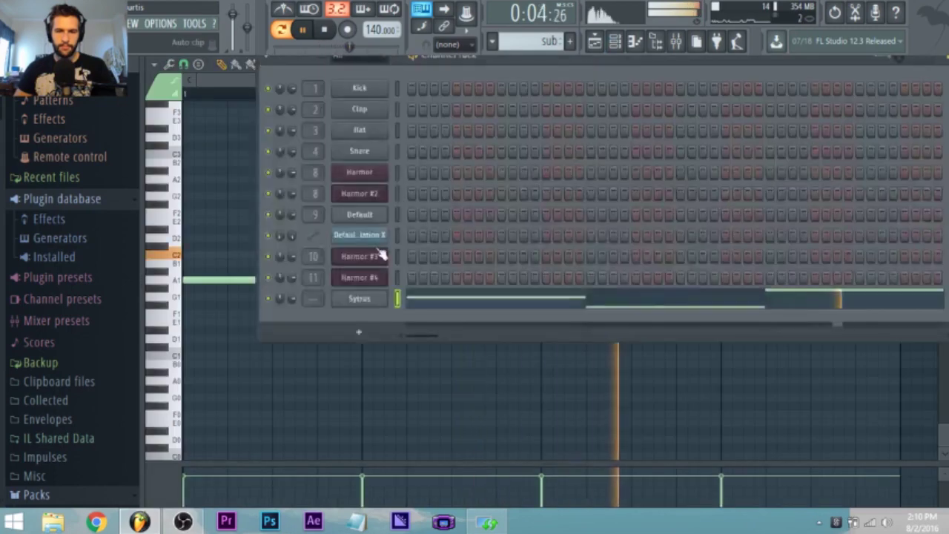
Step: Open the Sytrus instrument, load its Default preset and play the sub pattern
{"action": "left_click", "coordinate": [374, 302]}
{"action": "key", "text": "space"}
{"action": "right_click", "coordinate": [655, 259]}
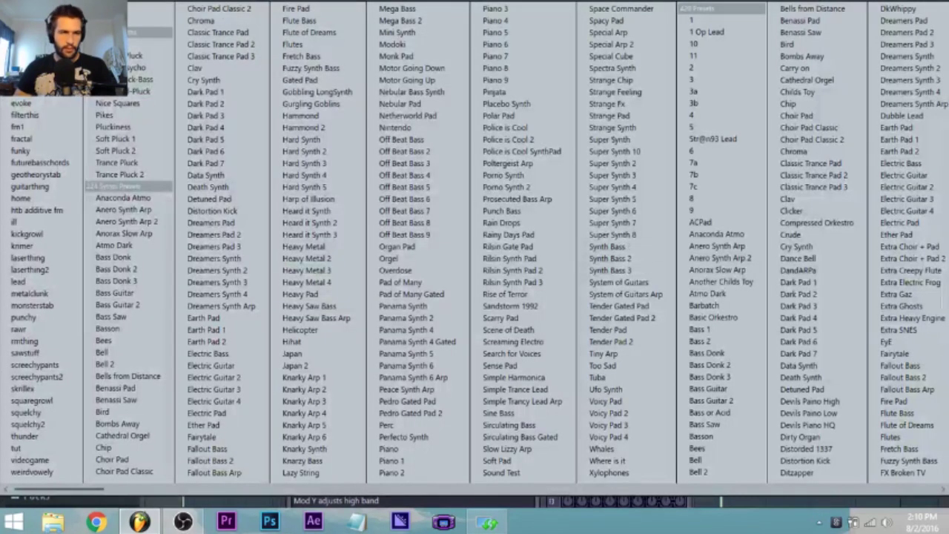
{"action": "left_click", "coordinate": [37, 80]}
{"action": "key", "text": "space"}
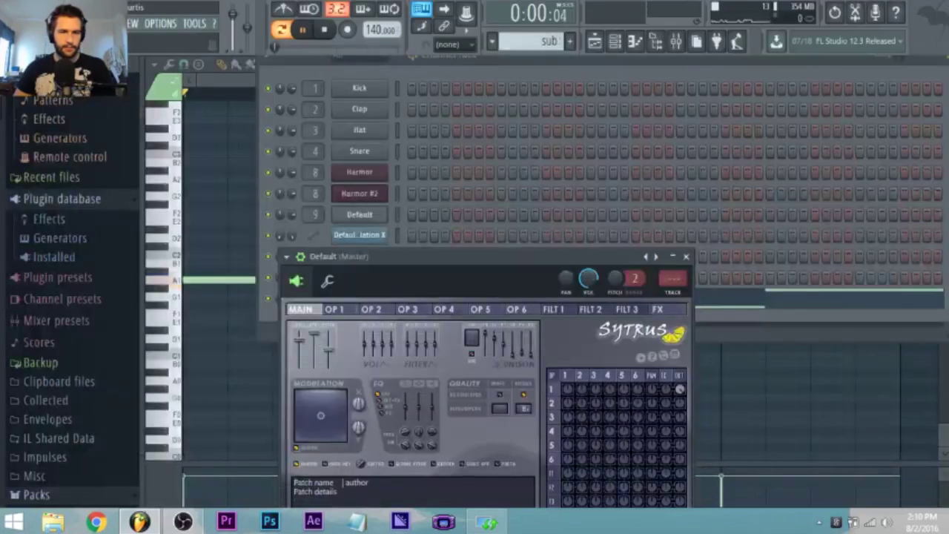
Step: Enable operator 1's modulation envelope in Sytrus and shorten its attack and decay
{"action": "left_click", "coordinate": [300, 258]}
{"action": "left_click", "coordinate": [565, 345]}
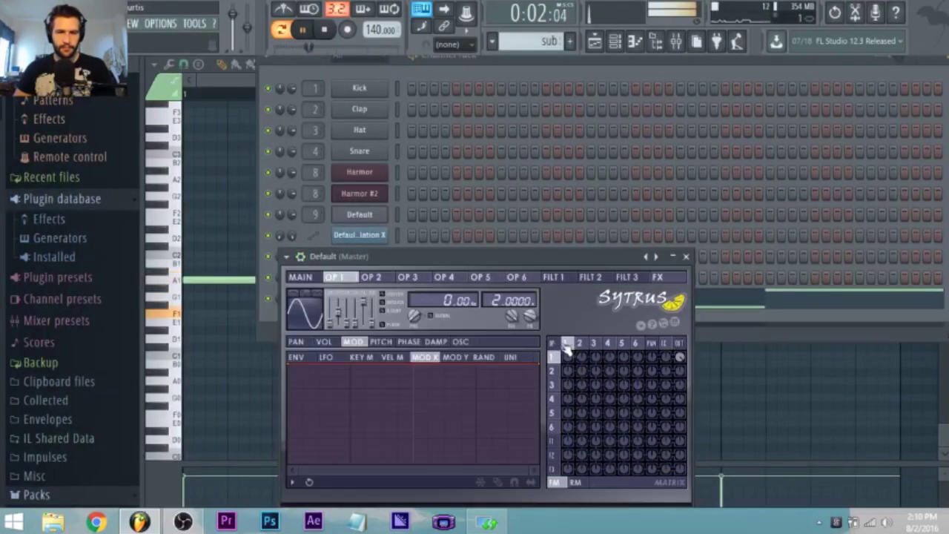
{"action": "key", "text": "space"}
{"action": "left_click", "coordinate": [326, 357]}
{"action": "left_click", "coordinate": [296, 357]}
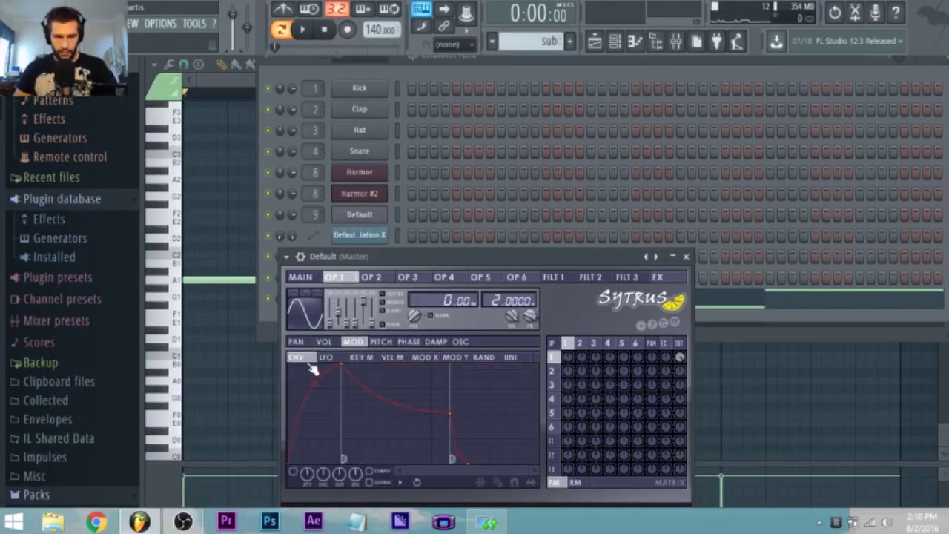
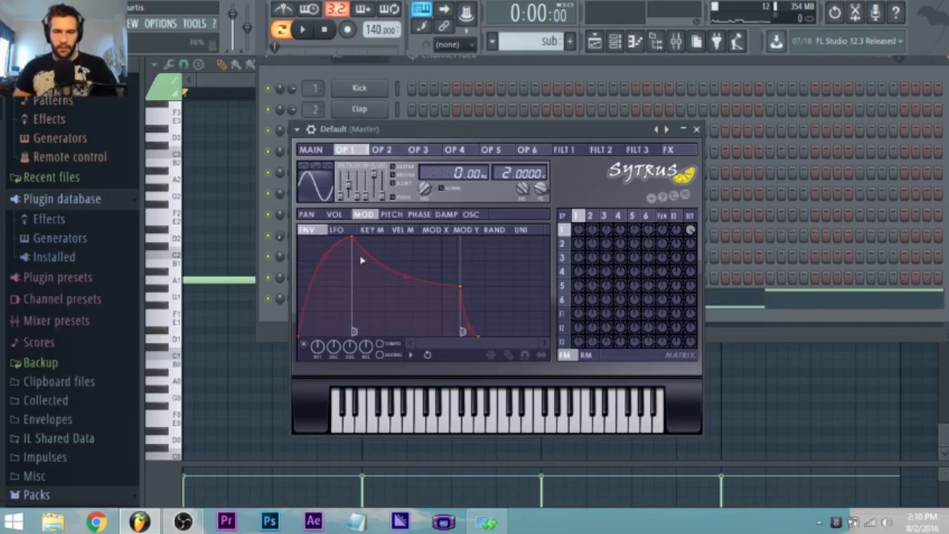
{"action": "left_click_drag", "start_coordinate": [355, 238], "coordinate": [312, 236]}
{"action": "left_click_drag", "start_coordinate": [460, 286], "coordinate": [381, 290]}
Step: Check the recording status in OBS and shorten the decay and release of operator 1's modulation envelope further
{"action": "left_click", "coordinate": [182, 522]}
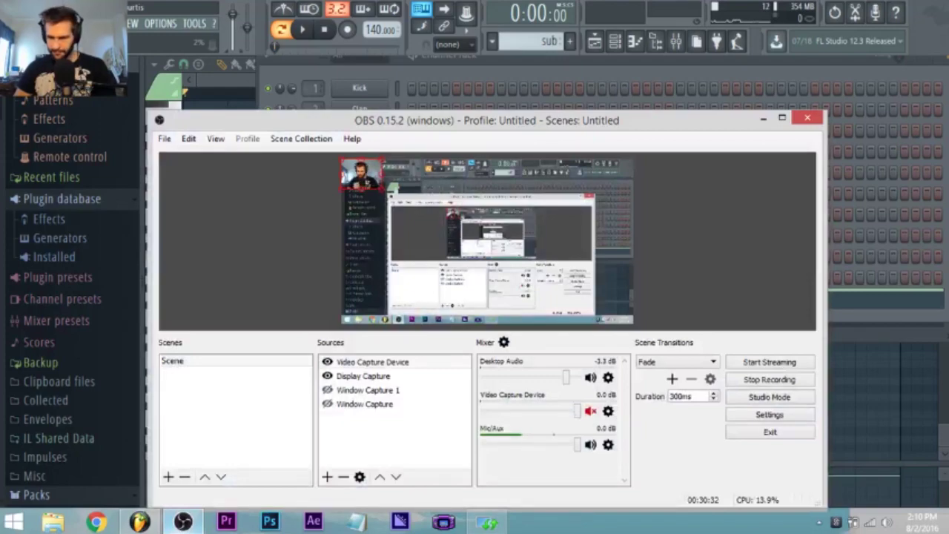
{"action": "left_click", "coordinate": [183, 522]}
{"action": "left_click_drag", "start_coordinate": [481, 336], "coordinate": [429, 363]}
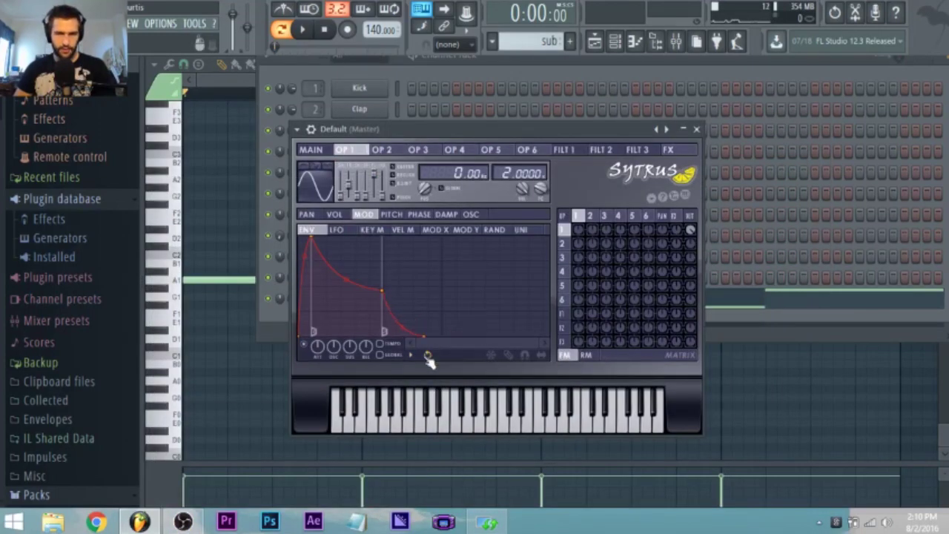
{"action": "left_click_drag", "start_coordinate": [388, 294], "coordinate": [363, 293]}
{"action": "key", "text": "space"}
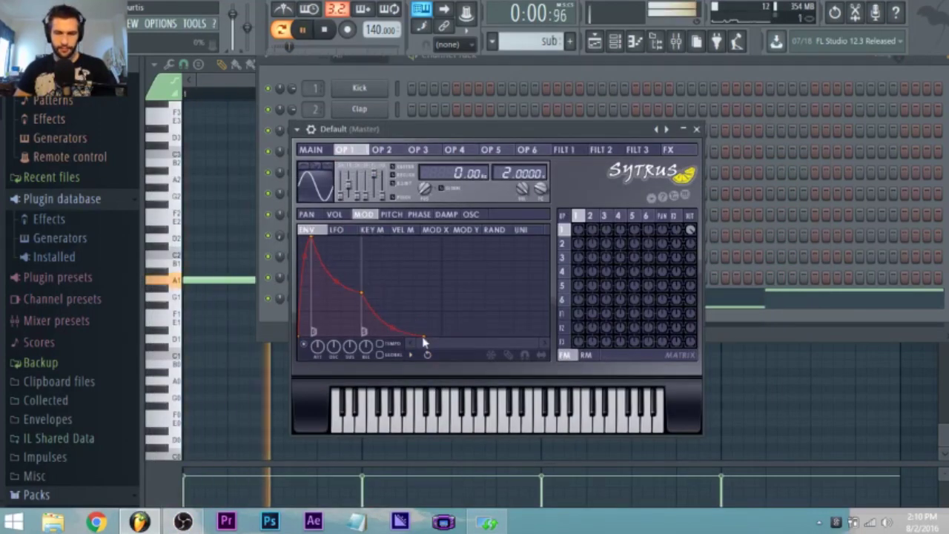
{"action": "left_click_drag", "start_coordinate": [424, 335], "coordinate": [392, 341]}
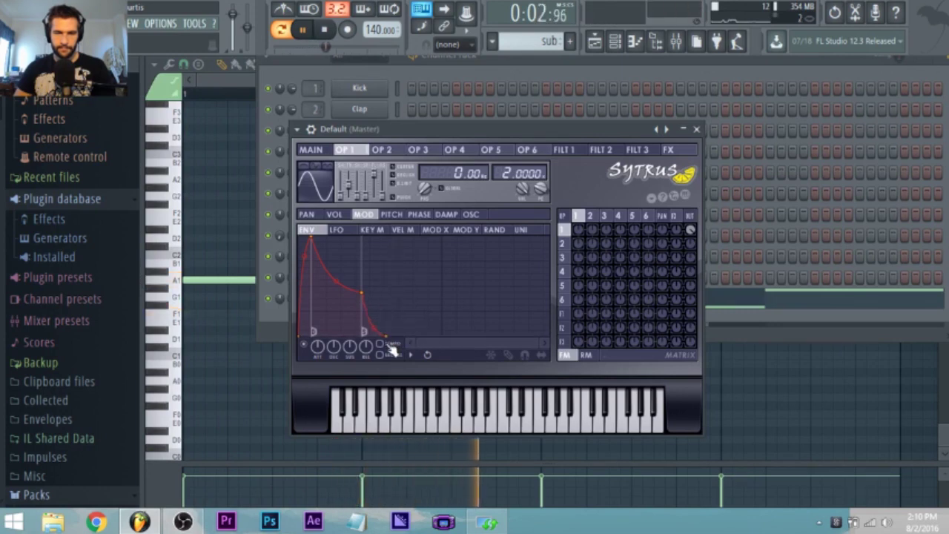
Step: Delete the release point of operator 1's modulation envelope and audition the sub with the envelope off and on
{"action": "right_click", "coordinate": [385, 338]}
{"action": "left_click", "coordinate": [412, 298]}
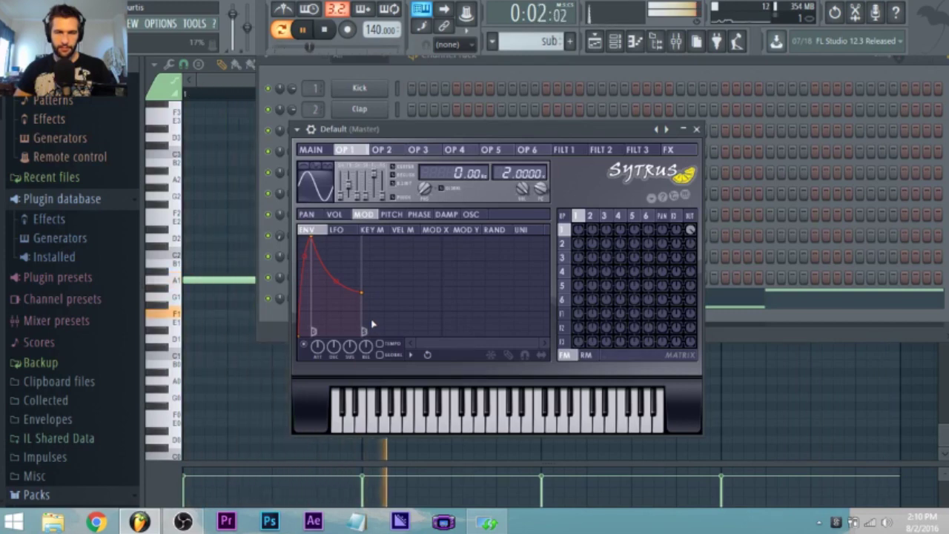
{"action": "key", "text": "space"}
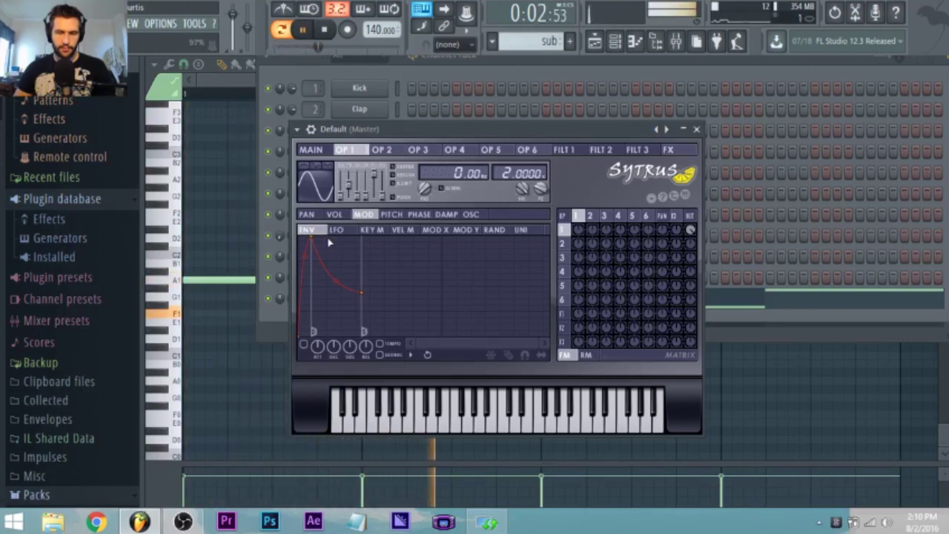
{"action": "key", "text": "space"}
{"action": "key", "text": "space"}
{"action": "key", "text": "space"}
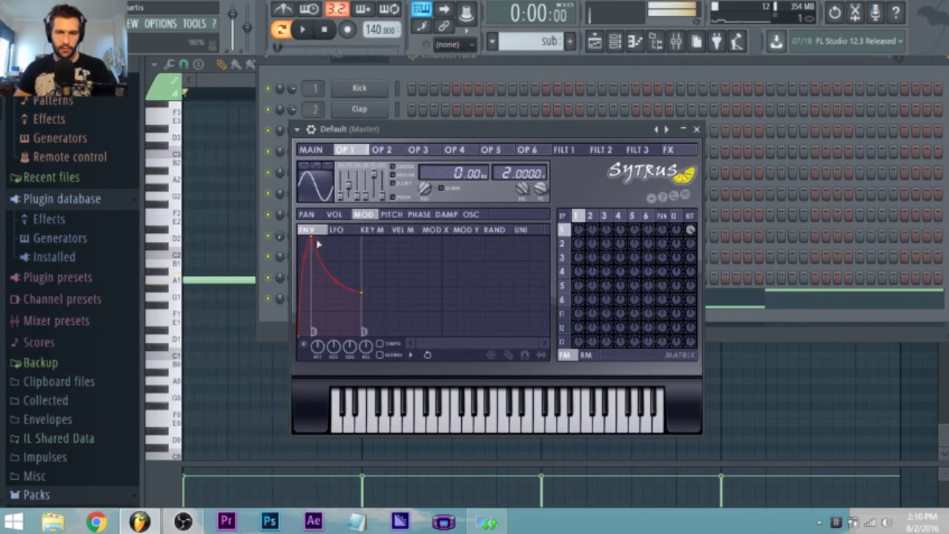
Step: Enable operator 1's volume envelope, delete its release point and shorten its attack and decay
{"action": "left_click", "coordinate": [334, 215]}
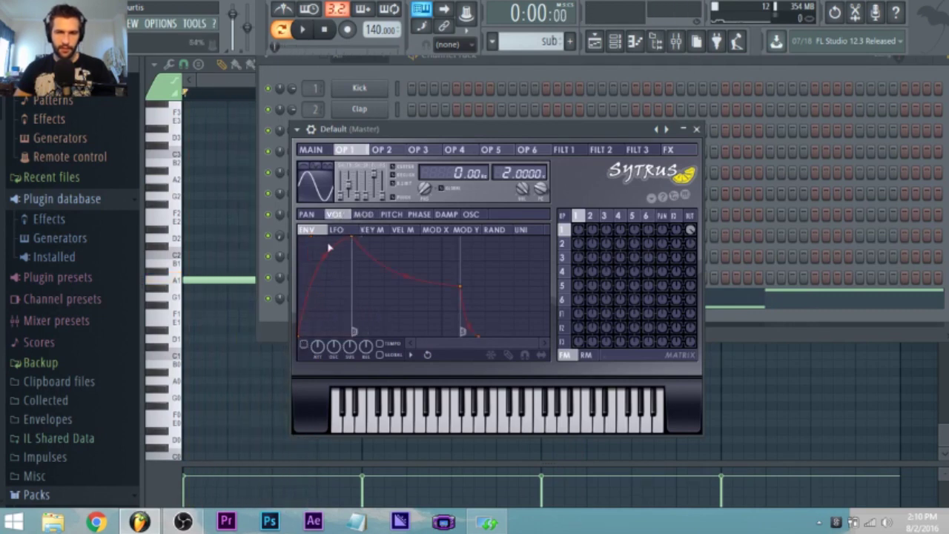
{"action": "right_click", "coordinate": [478, 338]}
{"action": "left_click", "coordinate": [511, 305]}
{"action": "left_click_drag", "start_coordinate": [461, 286], "coordinate": [392, 298]}
{"action": "left_click_drag", "start_coordinate": [355, 237], "coordinate": [312, 236]}
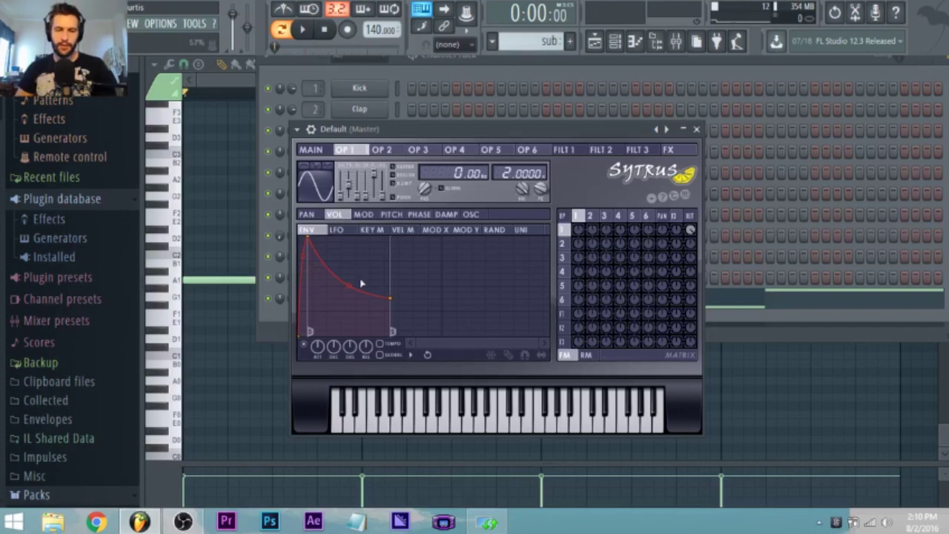
Step: Bend the decay curve of operator 1's volume envelope upward while auditioning the sub
{"action": "key", "text": "space"}
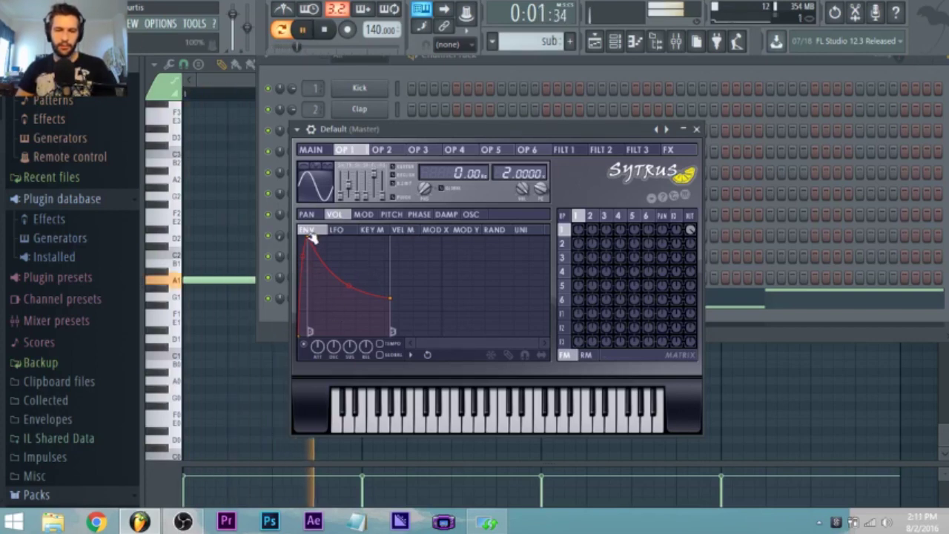
{"action": "left_click_drag", "start_coordinate": [348, 285], "coordinate": [349, 252]}
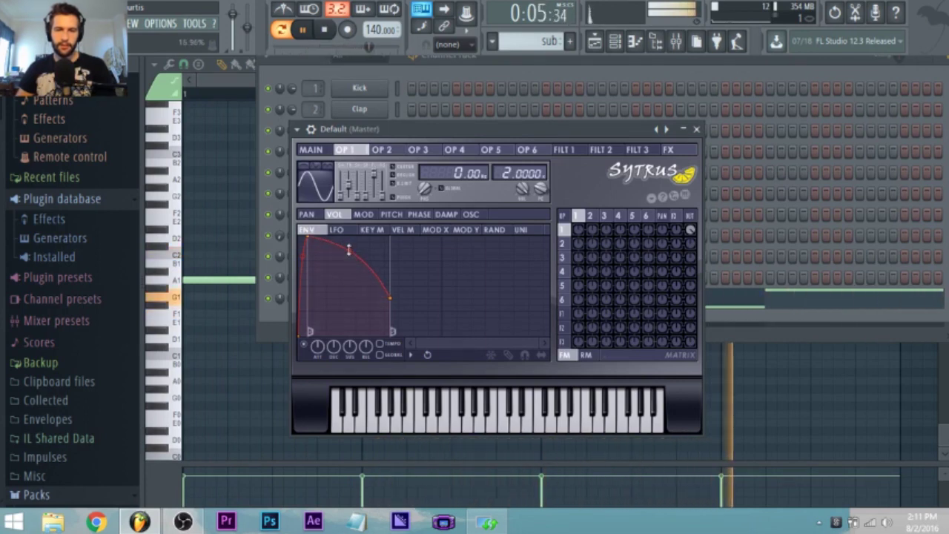
{"action": "key", "text": "space"}
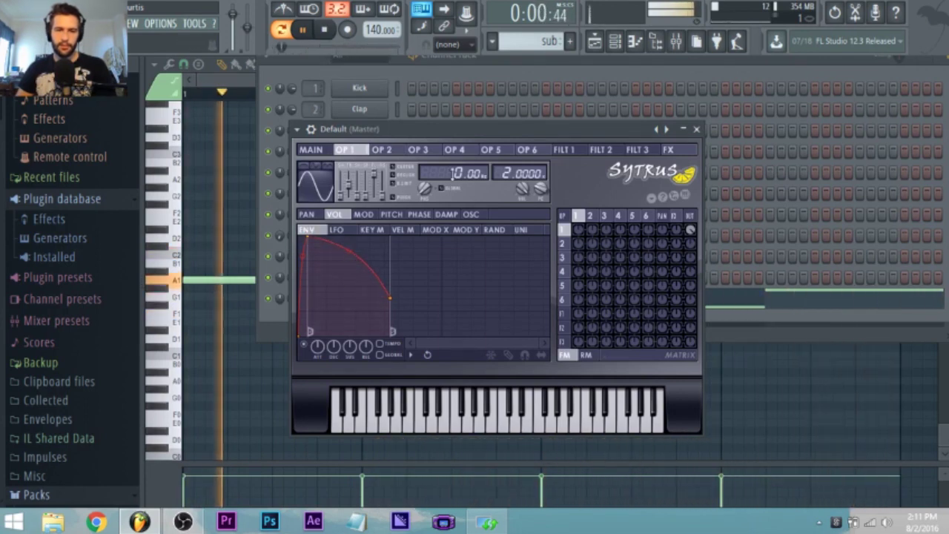
Step: Add a few decreasing low harmonics to operator 1's oscillator sine wave while the sub plays
{"action": "left_click", "coordinate": [471, 214]}
{"action": "left_click", "coordinate": [312, 282]}
{"action": "key", "text": "space"}
{"action": "left_click_drag", "start_coordinate": [304, 275], "coordinate": [309, 279]}
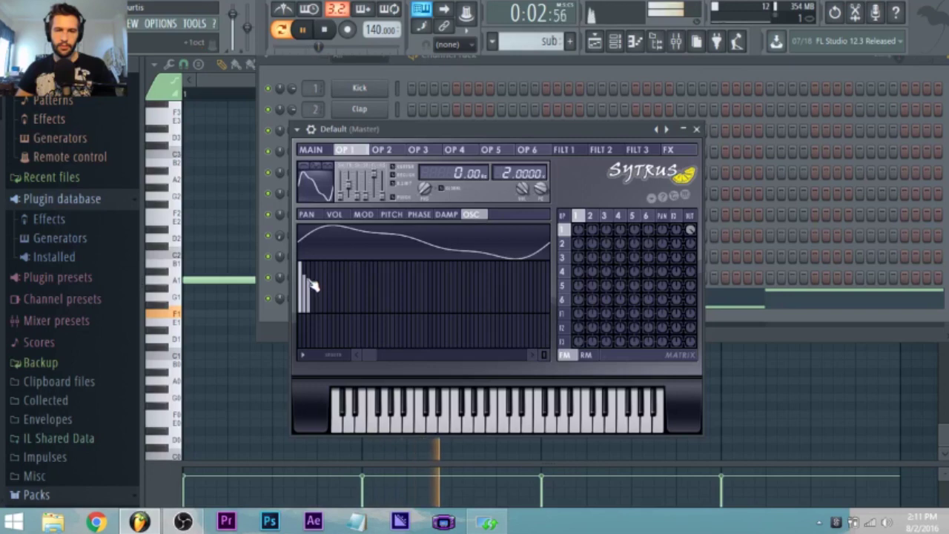
Step: Route the Sytrus channel to mixer track 12 and load Fruity parametric EQ 2 in its first effect slot
{"action": "left_click", "coordinate": [676, 42]}
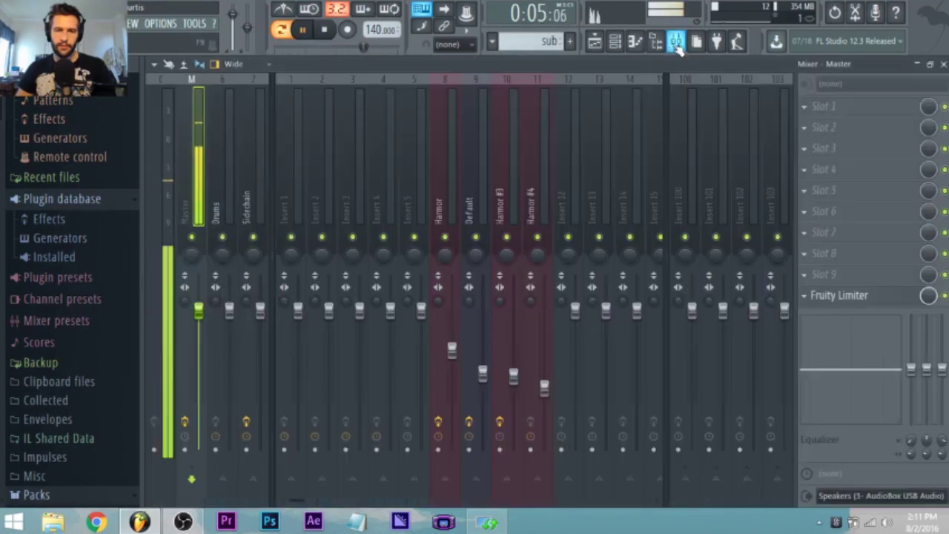
{"action": "right_click", "coordinate": [572, 206]}
{"action": "left_click", "coordinate": [742, 186]}
{"action": "key", "text": "space"}
{"action": "left_click", "coordinate": [816, 106]}
{"action": "left_click", "coordinate": [656, 91]}
Step: Shape the sub's EQ by cutting the highs with bands 4 to 7, pulling down band 1 and shifting band 3 into the lows
{"action": "key", "text": "space"}
{"action": "left_click_drag", "start_coordinate": [441, 279], "coordinate": [395, 340]}
{"action": "left_click_drag", "start_coordinate": [410, 279], "coordinate": [414, 324]}
{"action": "left_click_drag", "start_coordinate": [347, 279], "coordinate": [338, 293]}
{"action": "left_click_drag", "start_coordinate": [378, 279], "coordinate": [386, 310]}
{"action": "left_click_drag", "start_coordinate": [255, 279], "coordinate": [209, 339]}
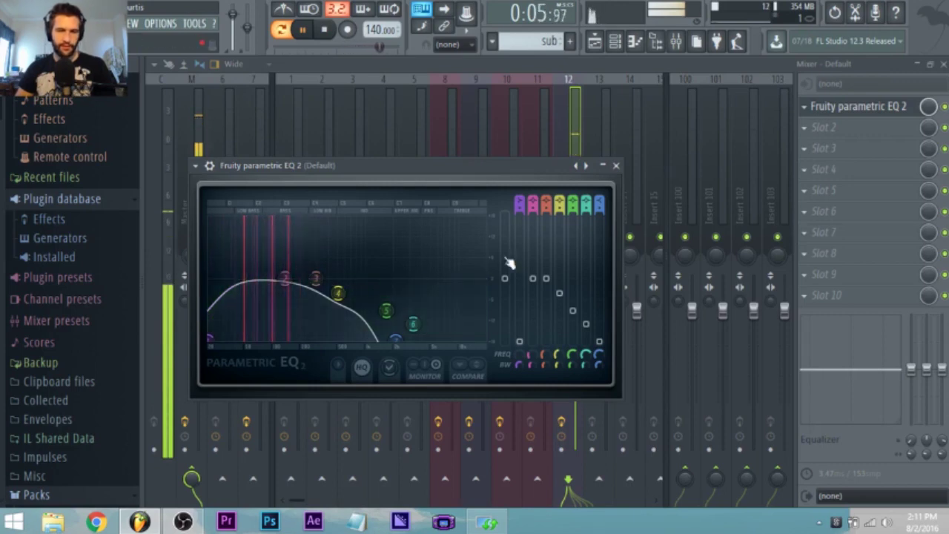
{"action": "left_click_drag", "start_coordinate": [338, 294], "coordinate": [345, 330]}
{"action": "left_click_drag", "start_coordinate": [317, 280], "coordinate": [230, 278]}
Step: Move the sub clip from Track 8 up to Track 7 in the playlist and play the arrangement
{"action": "left_click", "coordinate": [613, 42]}
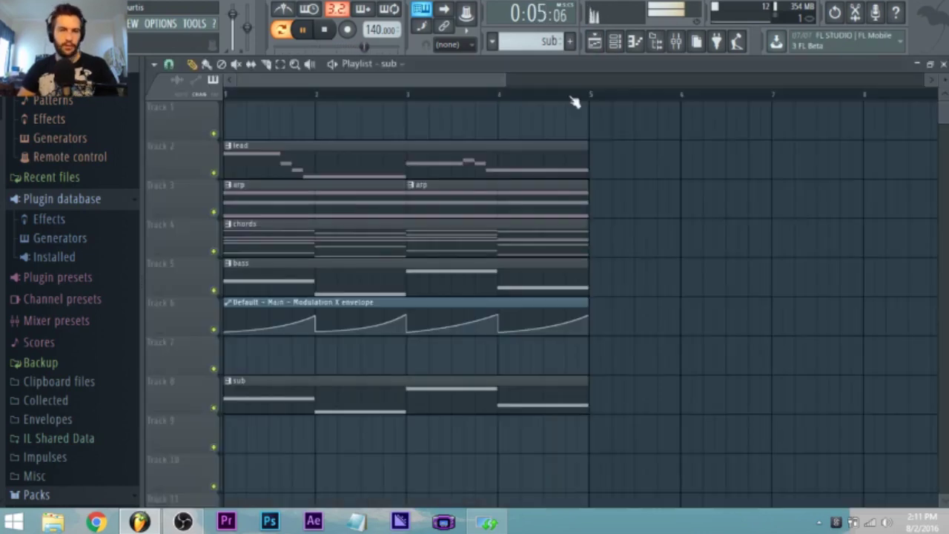
{"action": "left_click_drag", "start_coordinate": [256, 398], "coordinate": [239, 357]}
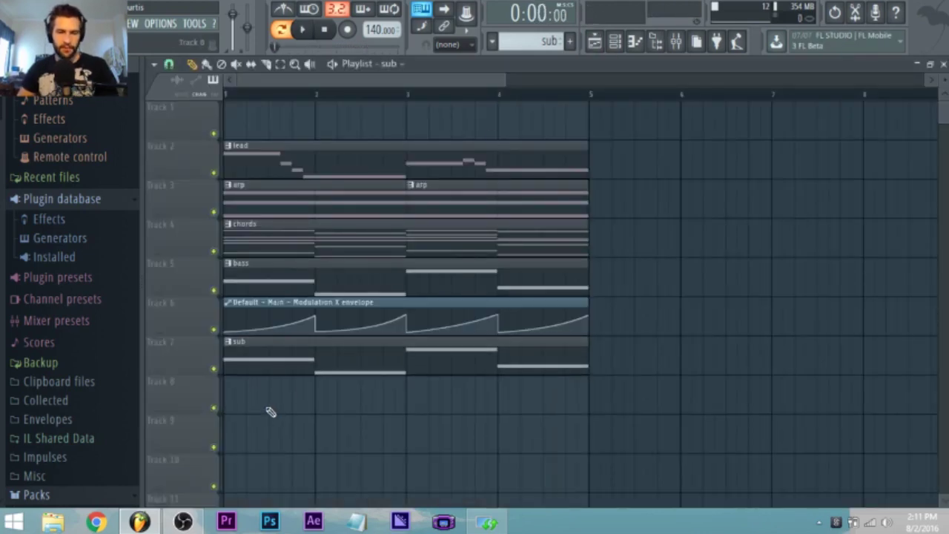
{"action": "key", "text": "space"}
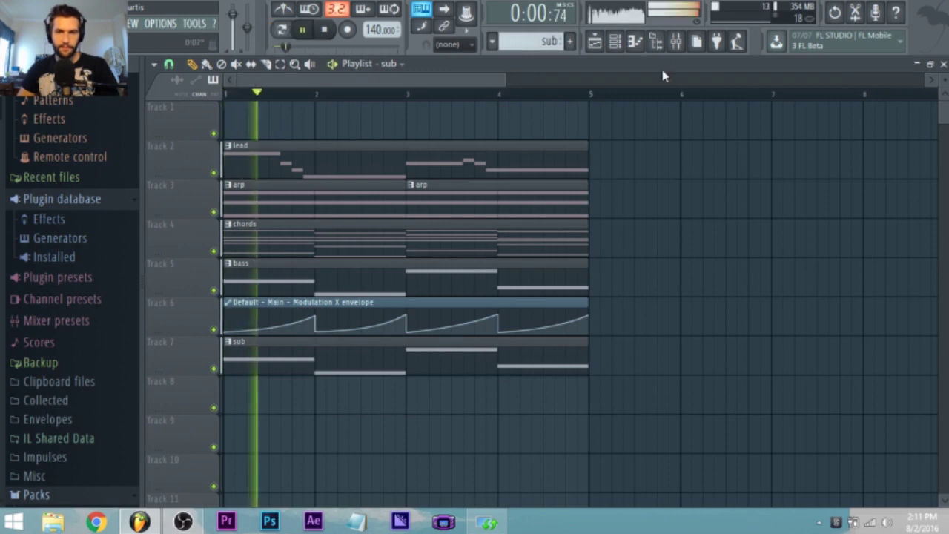
Step: Lower the mixer faders of the sub on track 12 and Harmor #4 on track 11 during playback
{"action": "left_click", "coordinate": [675, 42]}
{"action": "left_click_drag", "start_coordinate": [575, 310], "coordinate": [582, 359]}
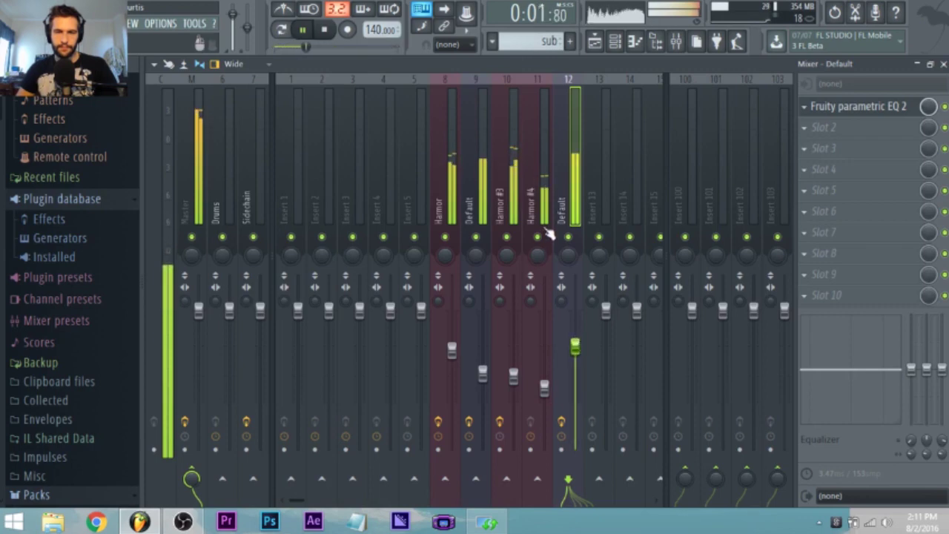
{"action": "left_click_drag", "start_coordinate": [545, 386], "coordinate": [551, 399]}
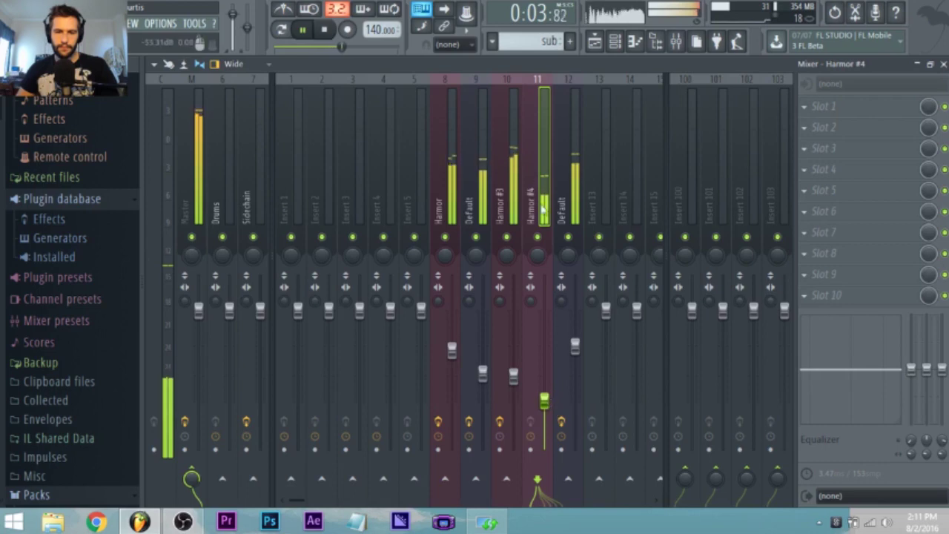
{"action": "key", "text": "space"}
Step: In the arp pattern, slice the second G5 note halfway through bar 2, raise its second half to A5 and audition it
{"action": "left_click", "coordinate": [595, 41]}
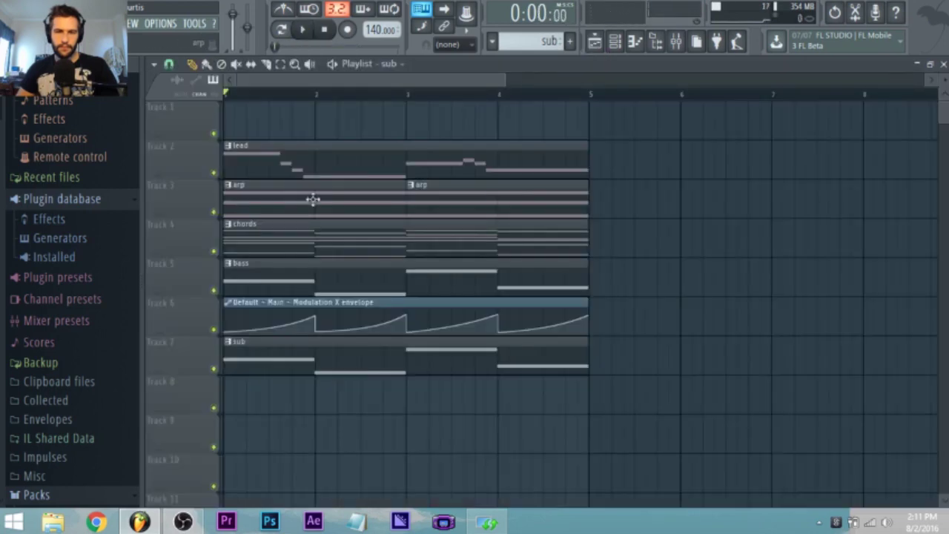
{"action": "double_click", "coordinate": [248, 223]}
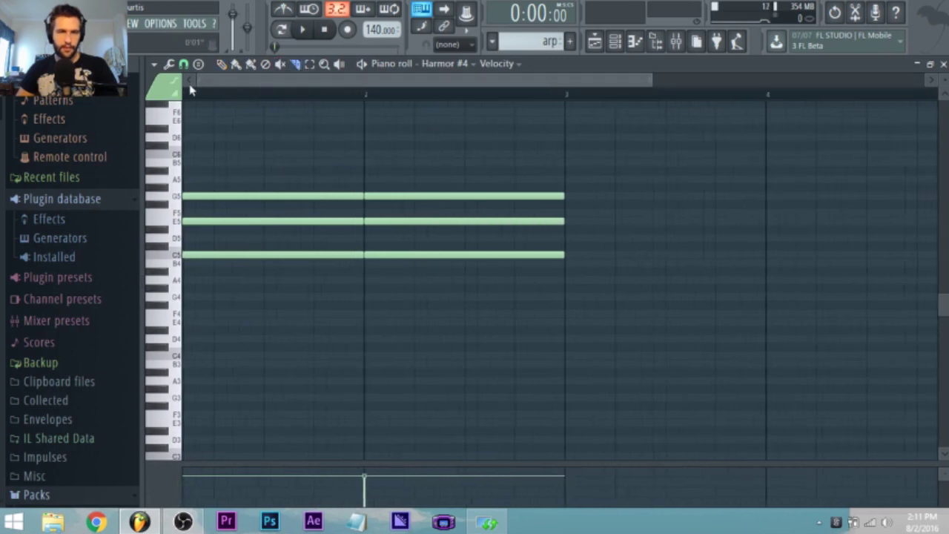
{"action": "key", "text": "space"}
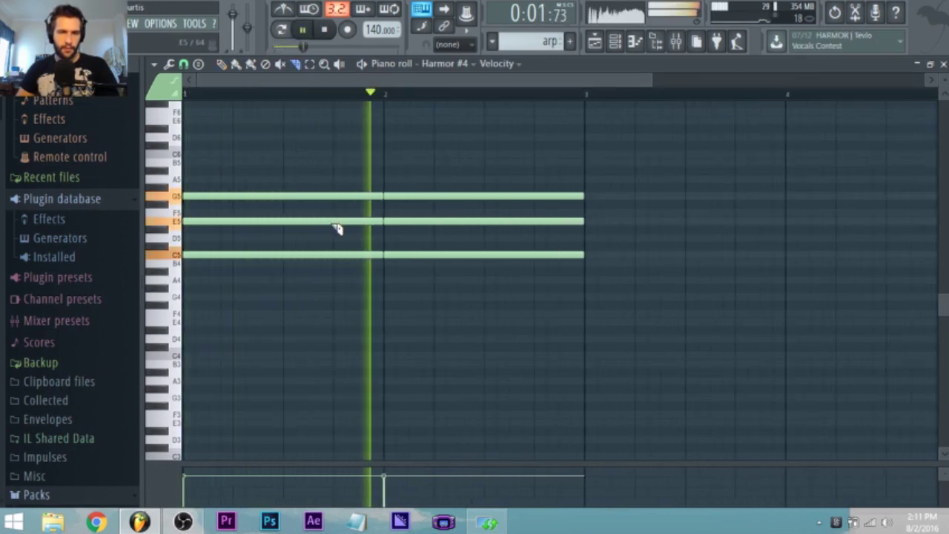
{"action": "key", "text": "space"}
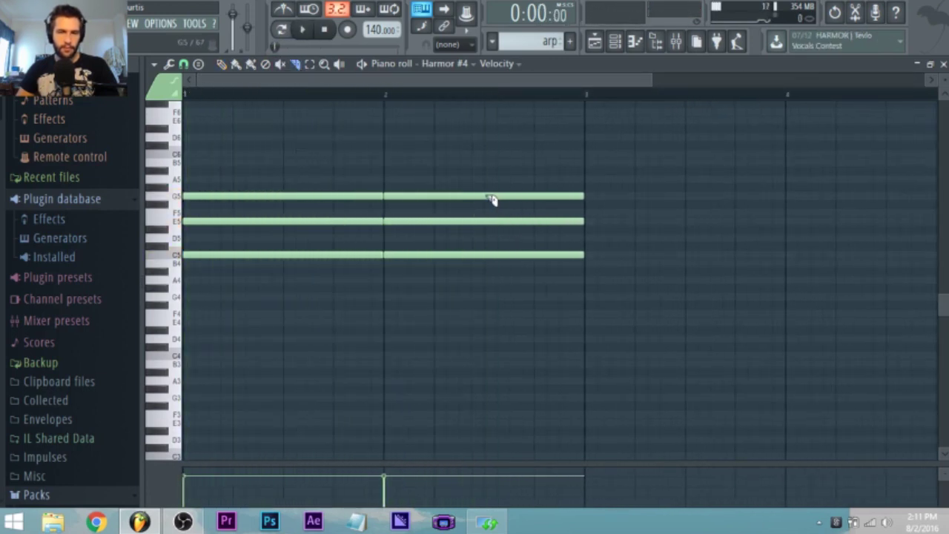
{"action": "left_click", "coordinate": [491, 193]}
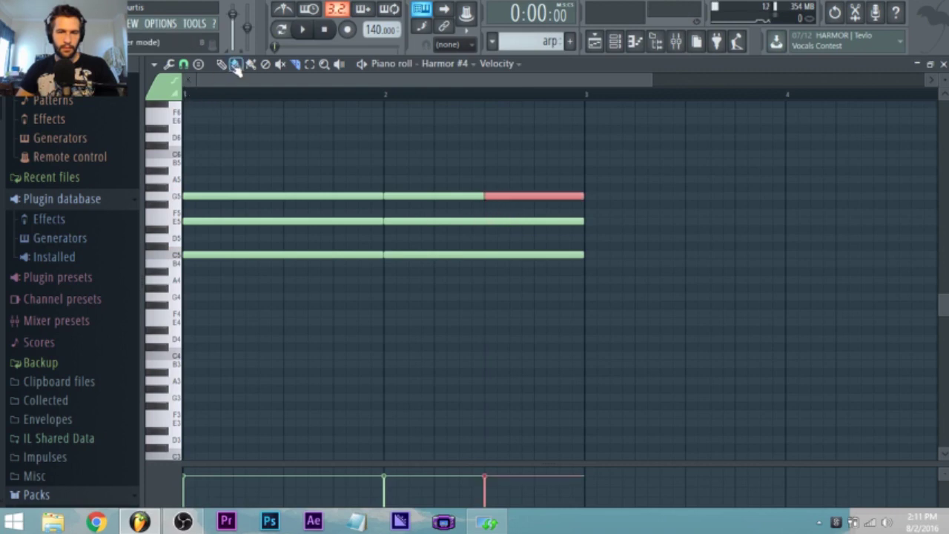
{"action": "left_click_drag", "start_coordinate": [506, 195], "coordinate": [502, 168]}
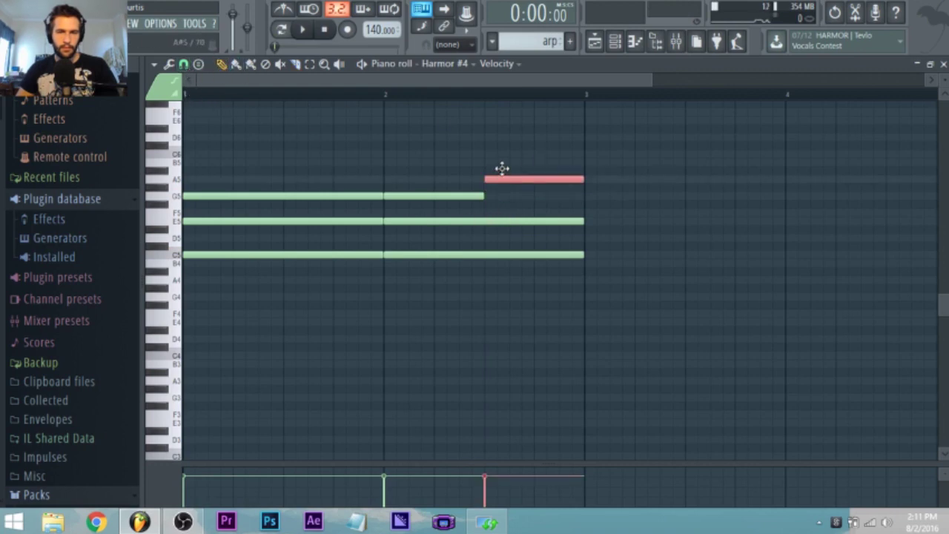
{"action": "key", "text": "space"}
{"action": "key", "text": "space"}
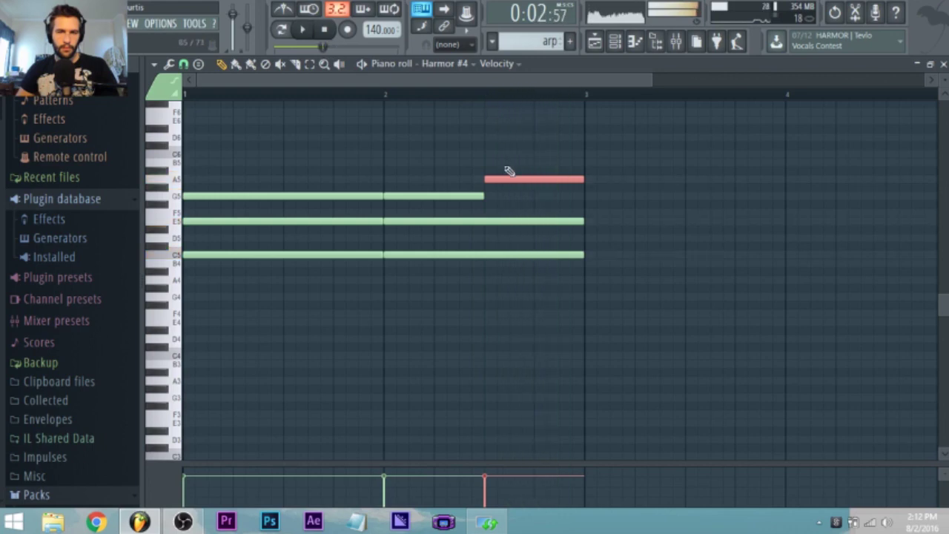
Step: Audition the arp on its own in pattern mode, then open the Harmor #4 instrument and reposition its window
{"action": "key", "text": "space"}
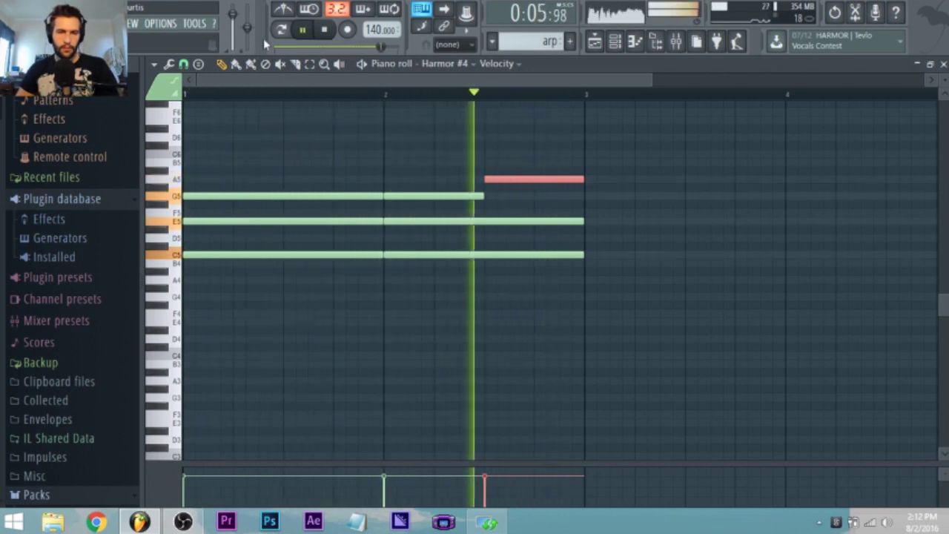
{"action": "left_click", "coordinate": [278, 147], "text": "ctrl"}
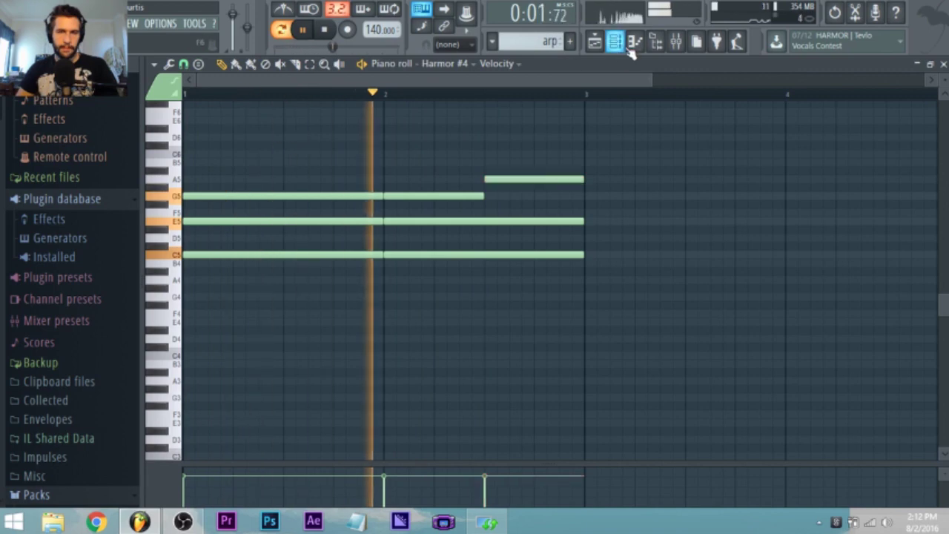
{"action": "left_click", "coordinate": [621, 44]}
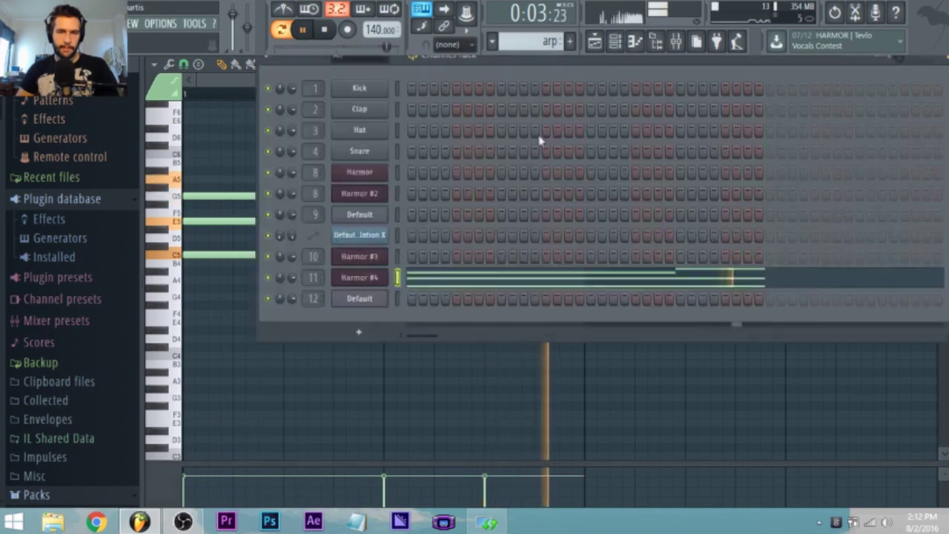
{"action": "left_click", "coordinate": [375, 280]}
{"action": "key", "text": "space"}
{"action": "left_click", "coordinate": [280, 164]}
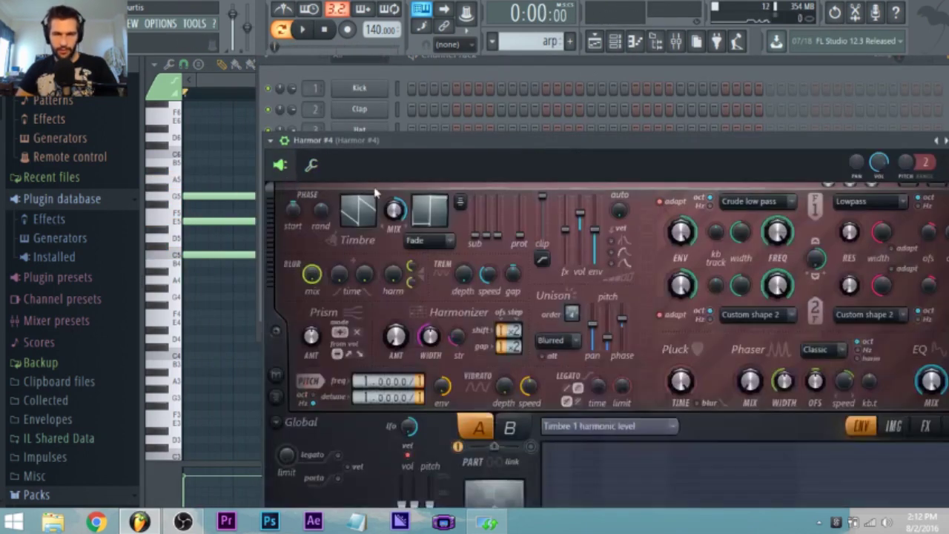
{"action": "left_click", "coordinate": [286, 141]}
{"action": "left_click_drag", "start_coordinate": [297, 141], "coordinate": [207, 55]}
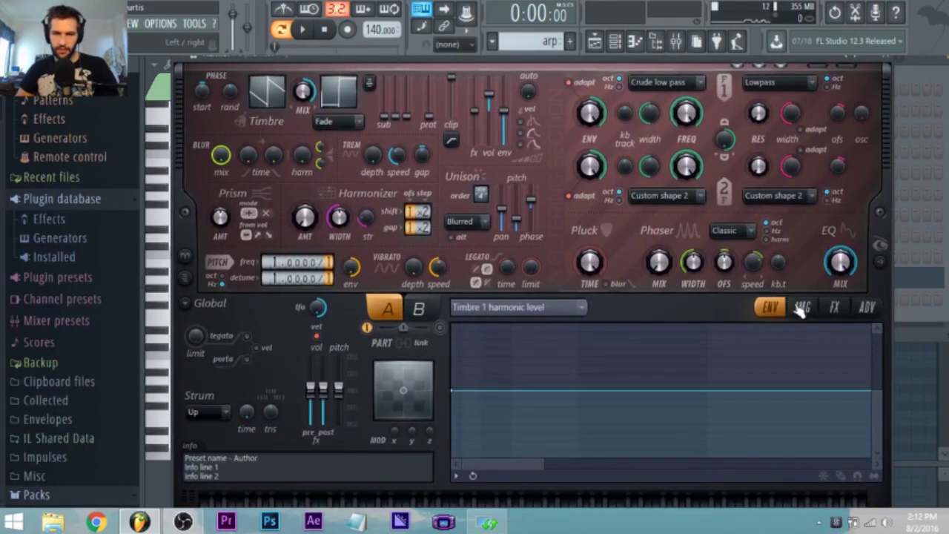
Step: Choose Heating as the compression mode in Harmor #4's effects
{"action": "left_click", "coordinate": [833, 308]}
{"action": "left_click", "coordinate": [801, 442]}
{"action": "left_click", "coordinate": [790, 459]}
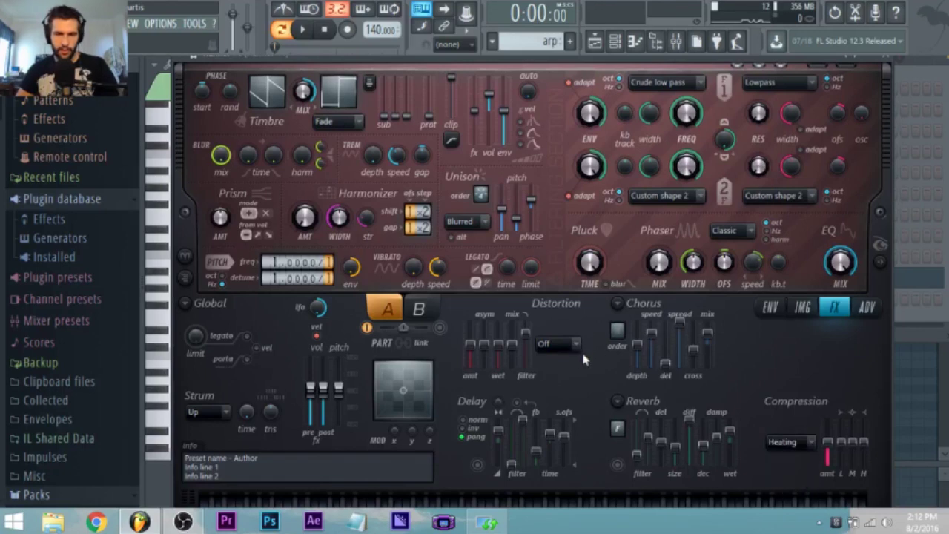
Step: Show the Volume articulation of Harmor #4 and enable its envelope
{"action": "left_click", "coordinate": [768, 307]}
{"action": "left_click", "coordinate": [568, 313]}
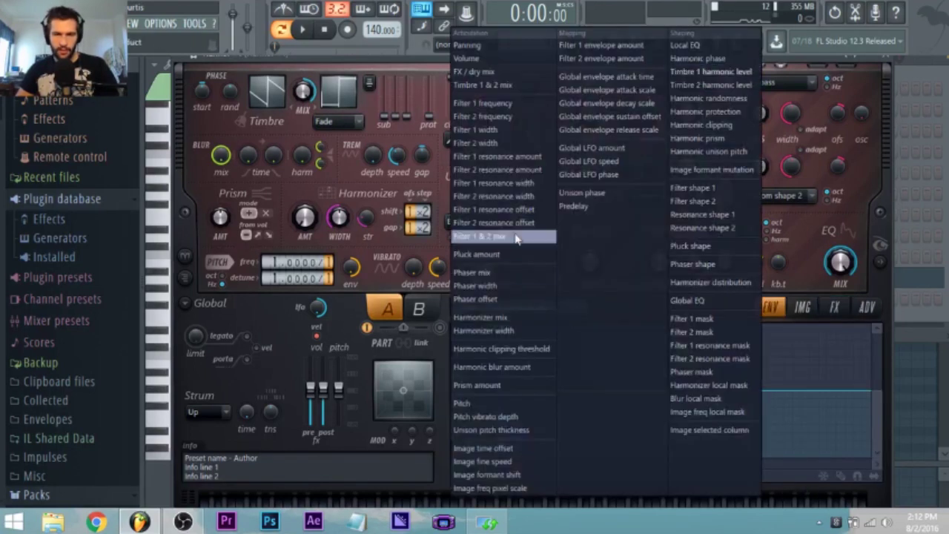
{"action": "left_click", "coordinate": [489, 59]}
{"action": "left_click", "coordinate": [461, 468]}
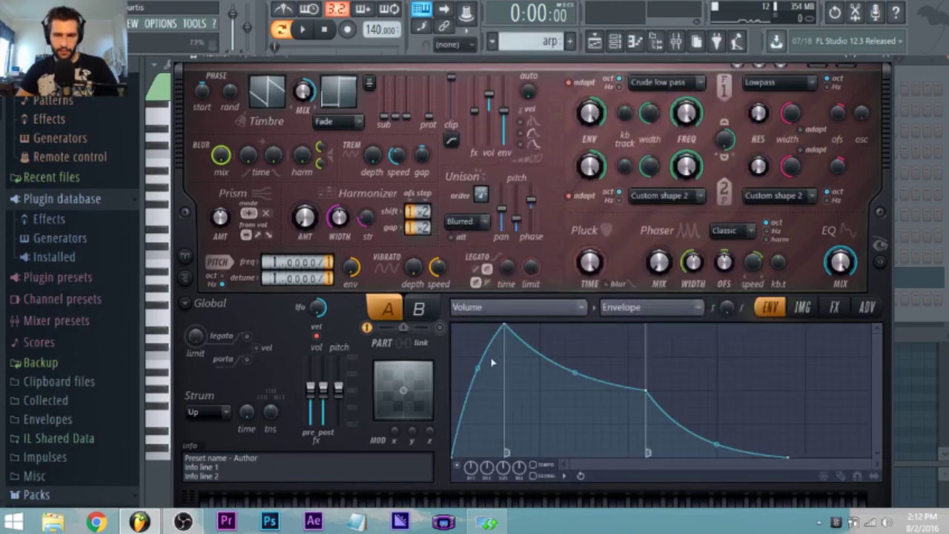
Step: Shape the volume envelope as a pluck: remove the attack, delete the final point and give it a short, steep decay to zero
{"action": "left_click_drag", "start_coordinate": [507, 331], "coordinate": [453, 327]}
{"action": "right_click", "coordinate": [786, 454]}
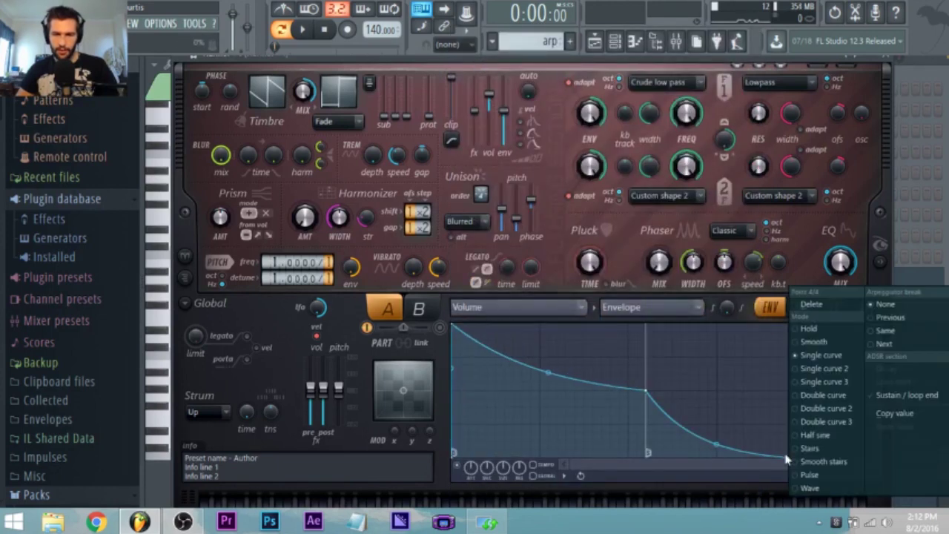
{"action": "left_click", "coordinate": [820, 306]}
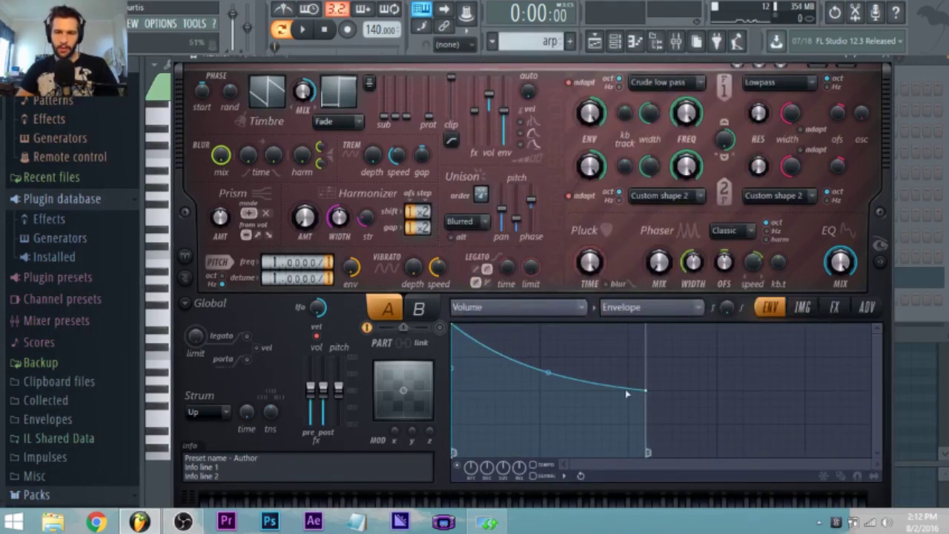
{"action": "left_click_drag", "start_coordinate": [652, 397], "coordinate": [497, 467]}
{"action": "key", "text": "space"}
{"action": "left_click_drag", "start_coordinate": [470, 418], "coordinate": [474, 448]}
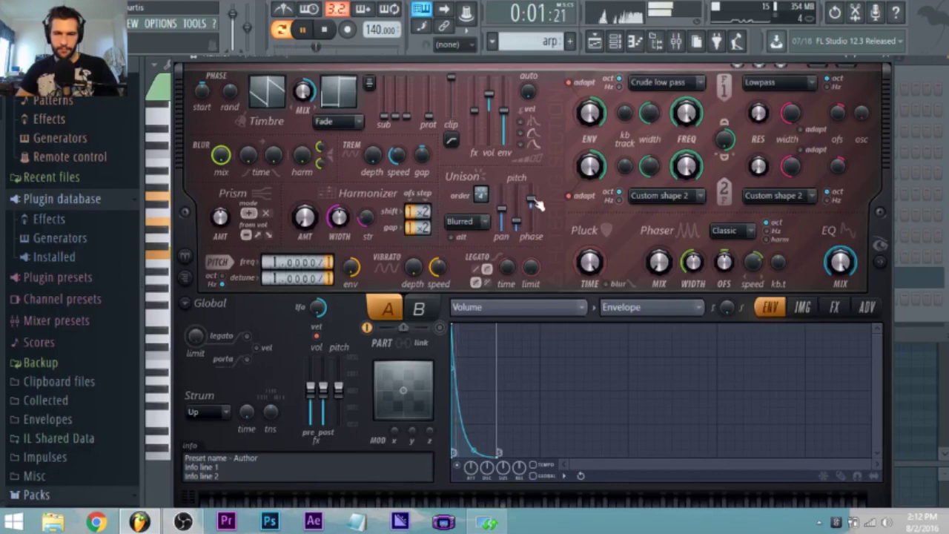
Step: Enable Harmor #4's reverb with a raised wet level and set the distortion type to Classic during playback
{"action": "left_click", "coordinate": [833, 306]}
{"action": "key", "text": "space"}
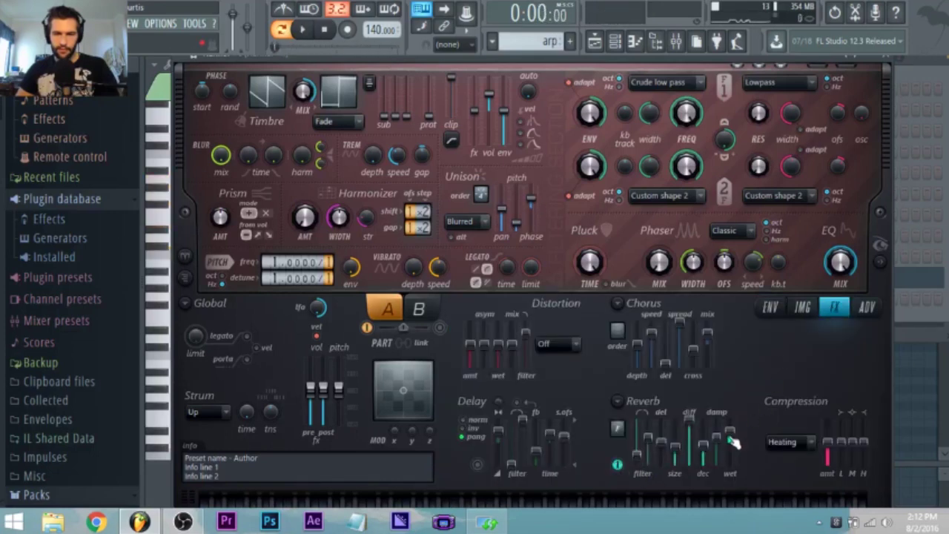
{"action": "key", "text": "space"}
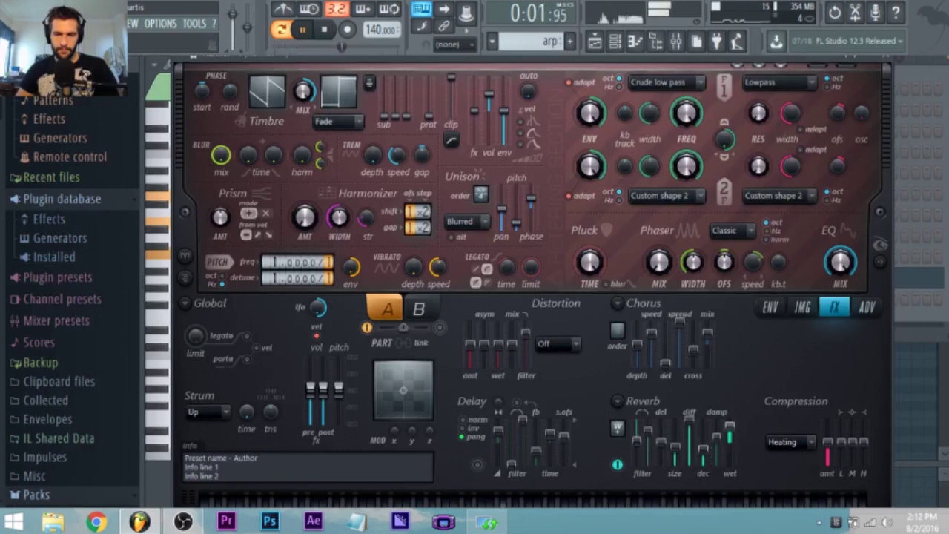
{"action": "left_click", "coordinate": [565, 346]}
{"action": "left_click", "coordinate": [558, 359]}
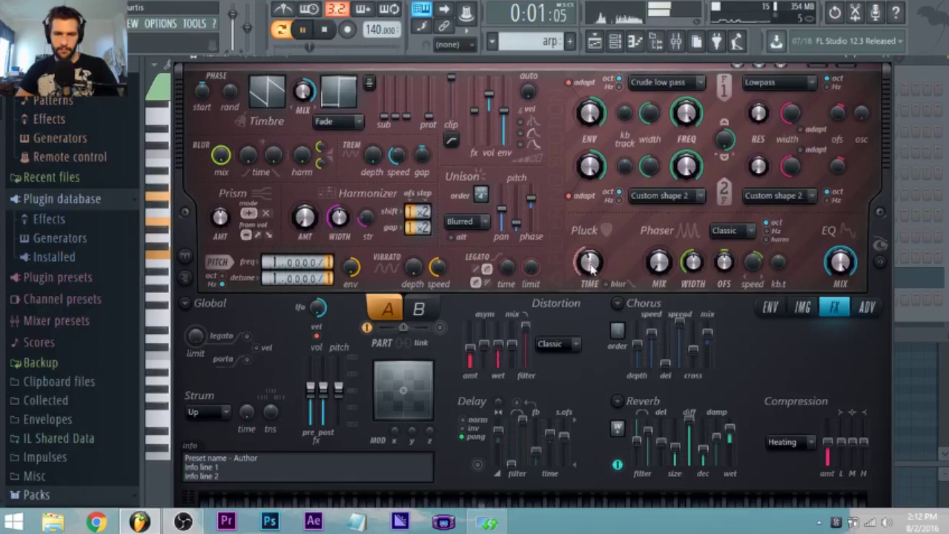
Step: Play the whole song and lengthen the volume envelope's decay, bending its curve outward for a slower falloff
{"action": "left_click", "coordinate": [282, 30]}
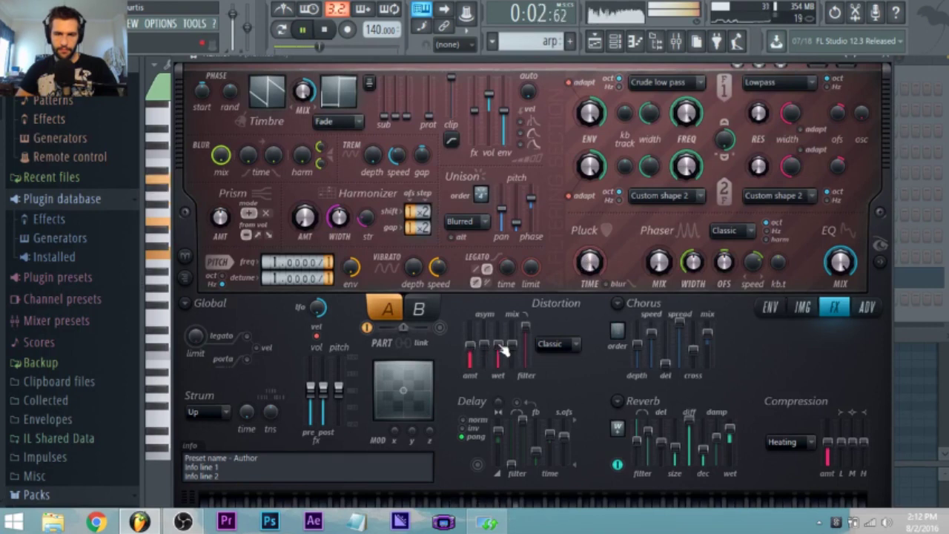
{"action": "left_click", "coordinate": [771, 309]}
{"action": "left_click_drag", "start_coordinate": [562, 450], "coordinate": [557, 348]}
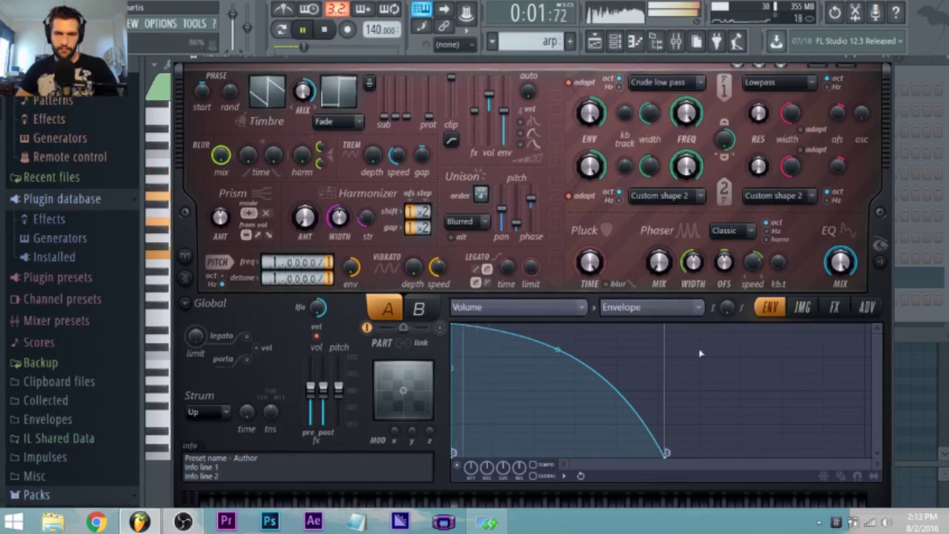
{"action": "left_click", "coordinate": [802, 308]}
{"action": "left_click", "coordinate": [834, 307]}
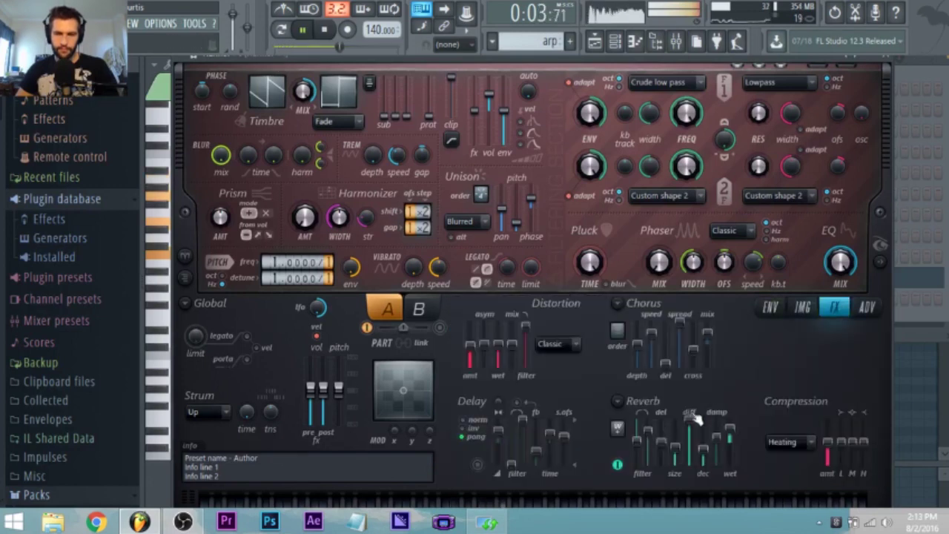
Step: Add Fruity Parametric EQ 2 to slot 1 of the Harmor #4 mixer track
{"action": "left_click", "coordinate": [676, 42]}
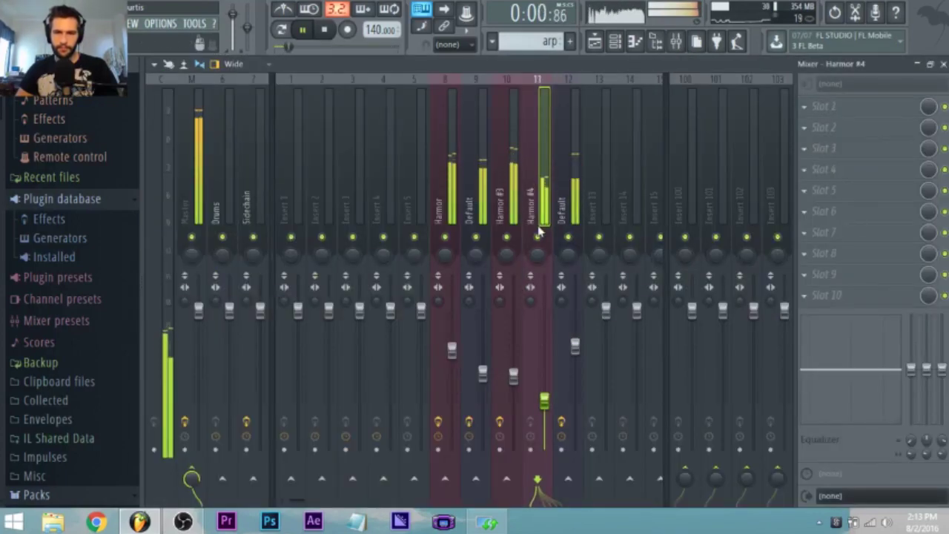
{"action": "left_click", "coordinate": [822, 106]}
{"action": "left_click", "coordinate": [637, 99]}
Step: Turn EQ band 1 into a steep high-pass that cuts the lows, and pull band 2 down and further into the lows
{"action": "right_click", "coordinate": [218, 242]}
{"action": "mouse_move", "coordinate": [258, 294]}
{"action": "left_click", "coordinate": [295, 294]}
{"action": "left_click_drag", "start_coordinate": [217, 245], "coordinate": [250, 303]}
{"action": "left_click_drag", "start_coordinate": [249, 242], "coordinate": [226, 267]}
{"action": "key", "text": "space"}
Step: Dip EQ bands 4 and 5 slightly, boost band 6 in the highs and lower band 7 at the top end
{"action": "left_click_drag", "start_coordinate": [341, 243], "coordinate": [311, 253]}
{"action": "left_click_drag", "start_coordinate": [404, 242], "coordinate": [440, 264]}
{"action": "left_click_drag", "start_coordinate": [372, 242], "coordinate": [426, 217]}
{"action": "key", "text": "space"}
{"action": "left_click_drag", "start_coordinate": [441, 264], "coordinate": [449, 257]}
{"action": "left_click_drag", "start_coordinate": [426, 217], "coordinate": [421, 220]}
{"action": "left_click_drag", "start_coordinate": [341, 258], "coordinate": [343, 253]}
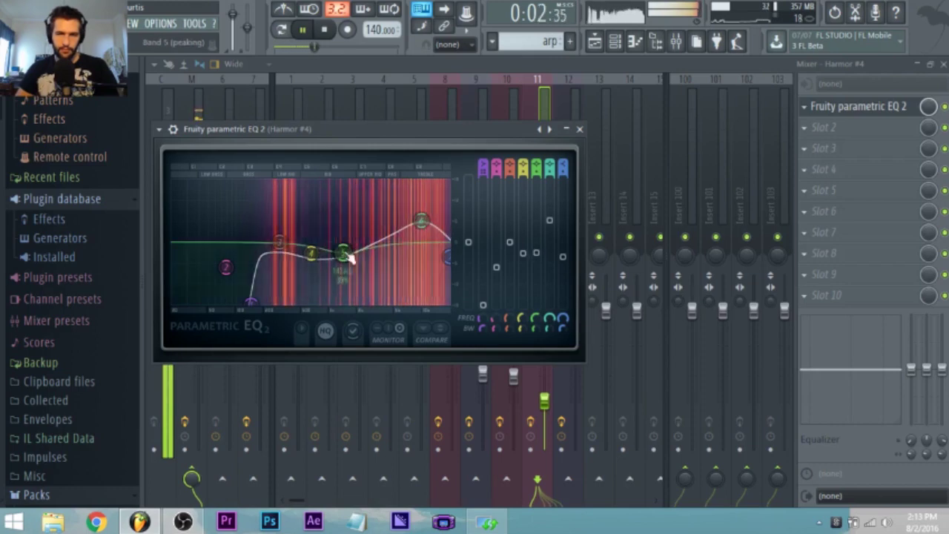
Step: Raise all notes of the arp pattern by one octave and play the arrangement
{"action": "left_click", "coordinate": [596, 42]}
{"action": "key", "text": "space"}
{"action": "double_click", "coordinate": [262, 211]}
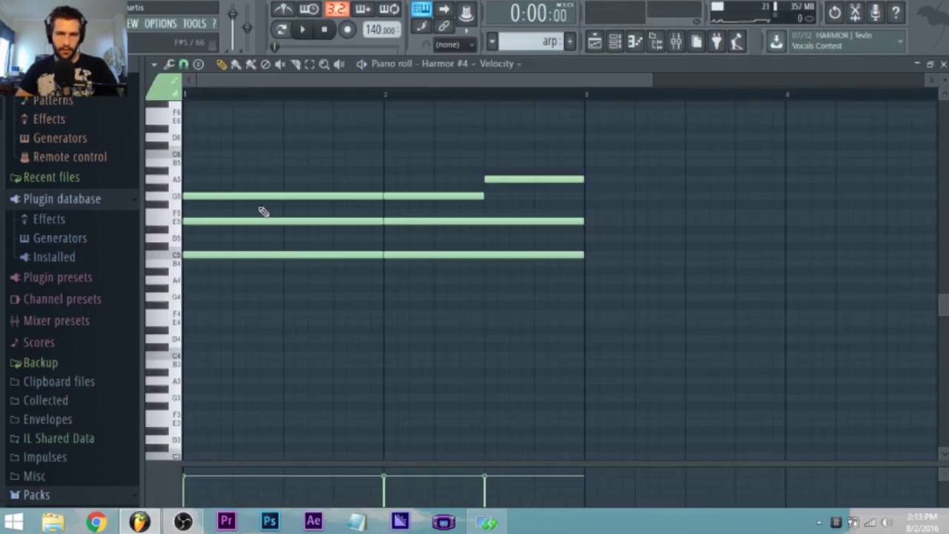
{"action": "scroll", "coordinate": [394, 293], "scroll_direction": "down", "scroll_amount": 2}
{"action": "left_click_drag", "start_coordinate": [478, 290], "coordinate": [111, 161]}
{"action": "key", "text": "ctrl+Up"}
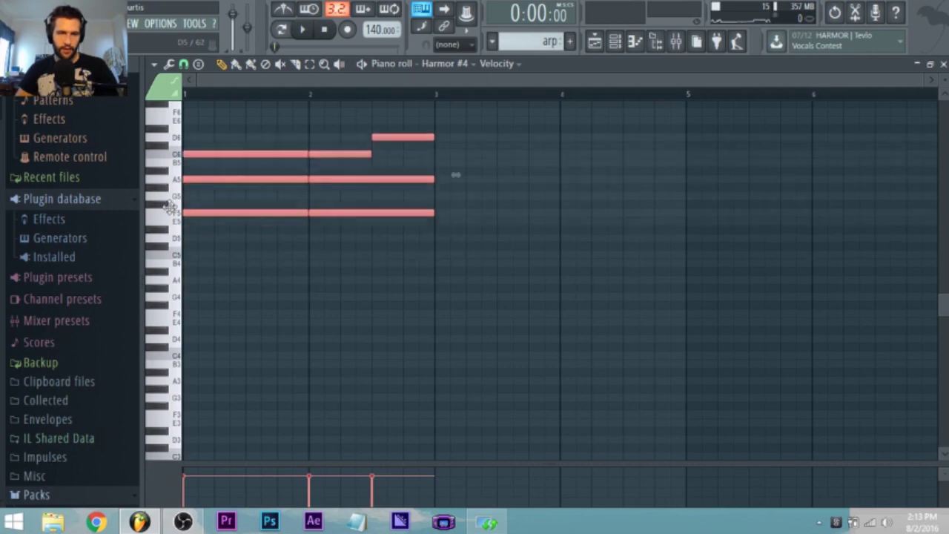
{"action": "key", "text": "space"}
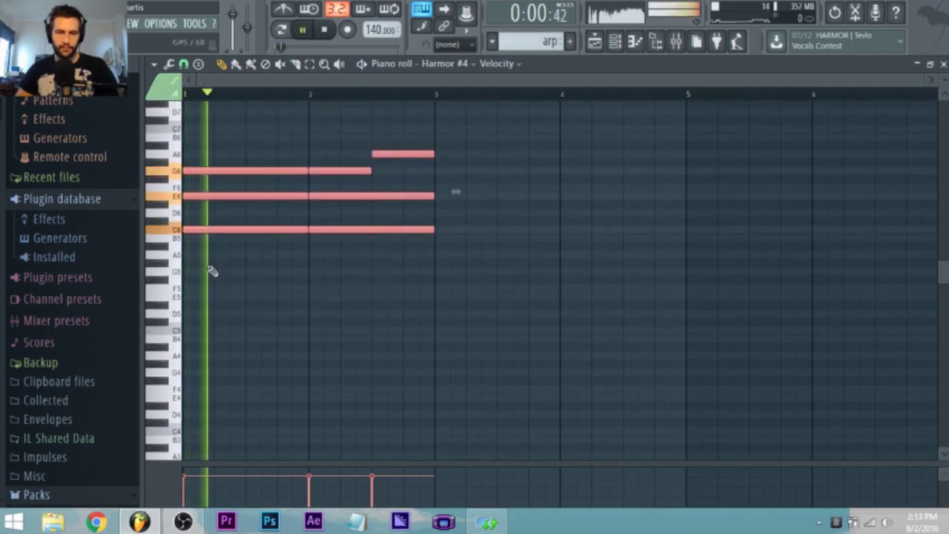
{"action": "left_click", "coordinate": [238, 290]}
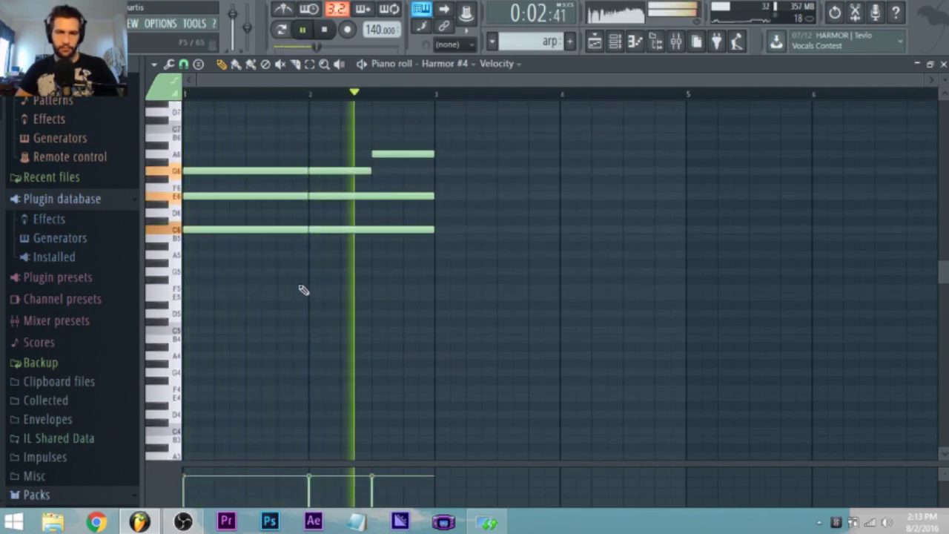
Step: Lower the Harmor #4 fader on mixer track 11 slightly
{"action": "left_click", "coordinate": [677, 43]}
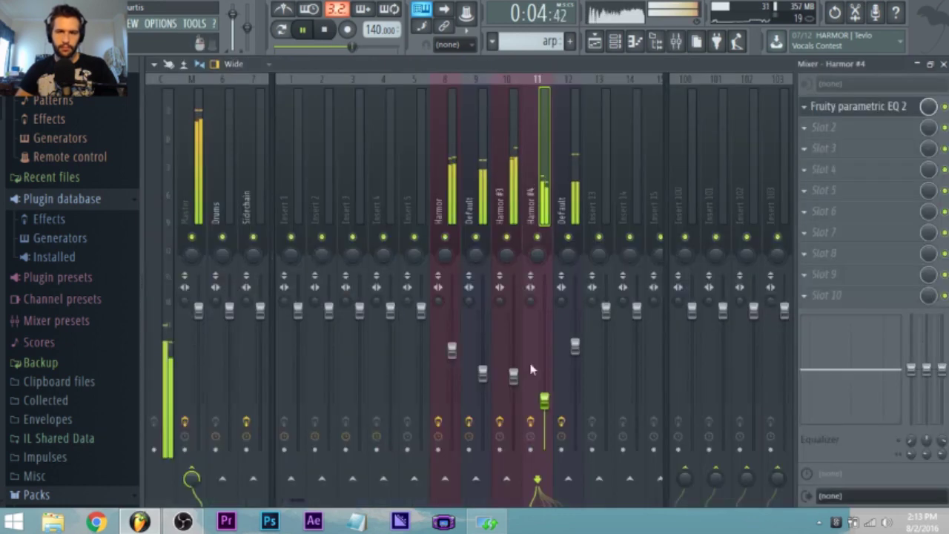
{"action": "left_click_drag", "start_coordinate": [544, 409], "coordinate": [548, 414]}
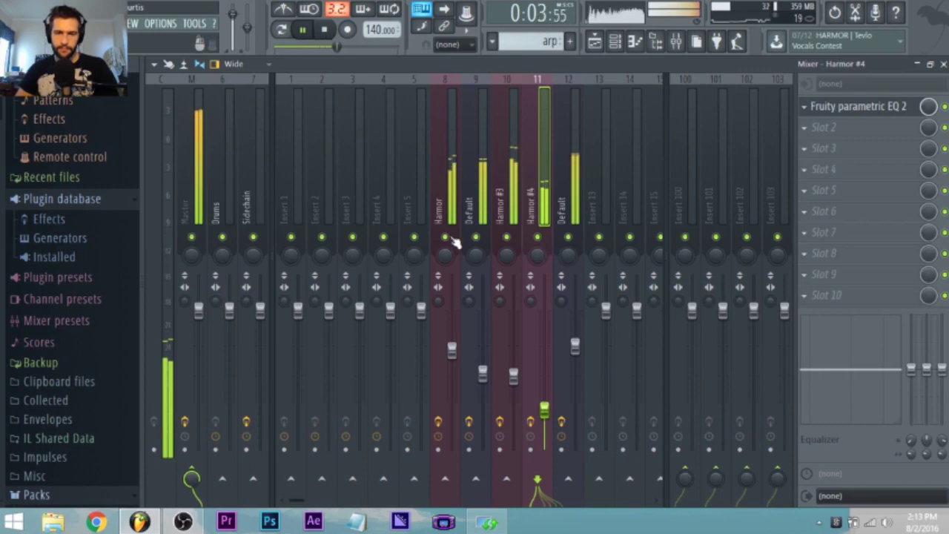
Step: Raise all notes of the lead pattern by one octave and play the arrangement
{"action": "left_click", "coordinate": [597, 43]}
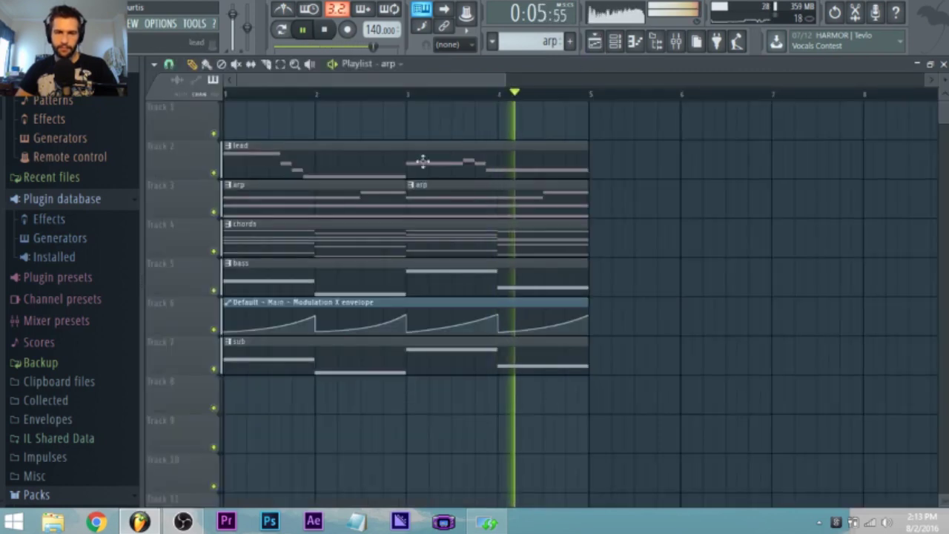
{"action": "key", "text": "space"}
{"action": "double_click", "coordinate": [252, 166]}
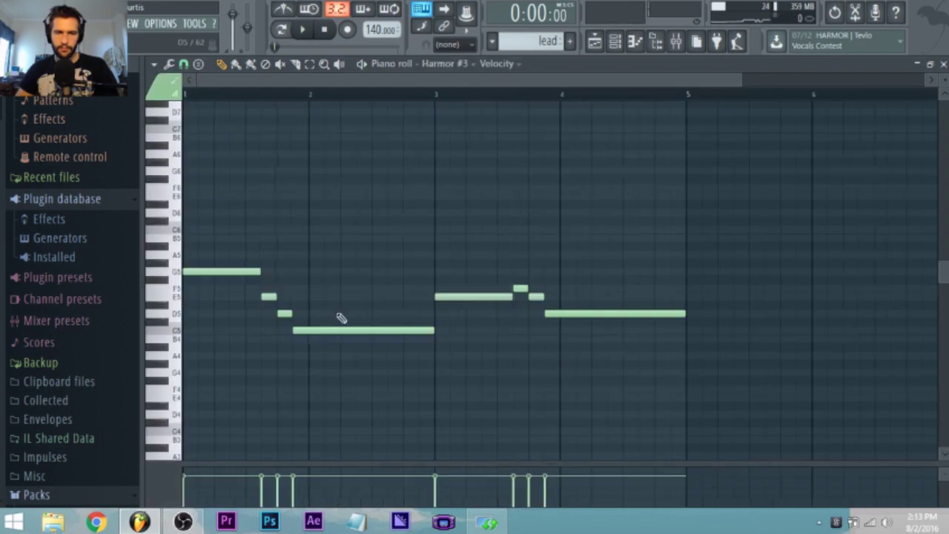
{"action": "left_click_drag", "start_coordinate": [198, 271], "coordinate": [184, 173]}
{"action": "key", "text": "space"}
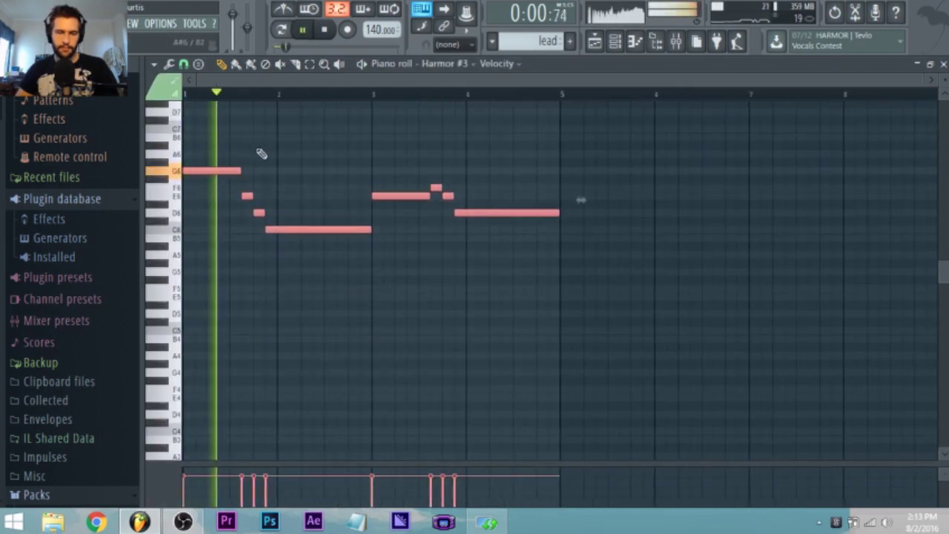
Step: Add Fruity Delay 2 to slot 2 of the Harmor #3 mixer track, with ping-pong feedback and the input panned left
{"action": "left_click", "coordinate": [675, 42]}
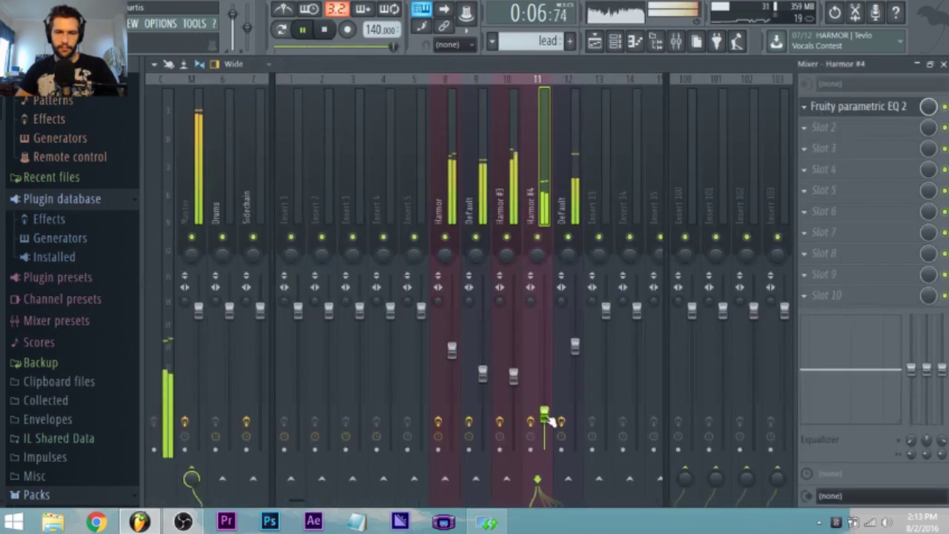
{"action": "left_click", "coordinate": [508, 196]}
{"action": "left_click", "coordinate": [892, 131]}
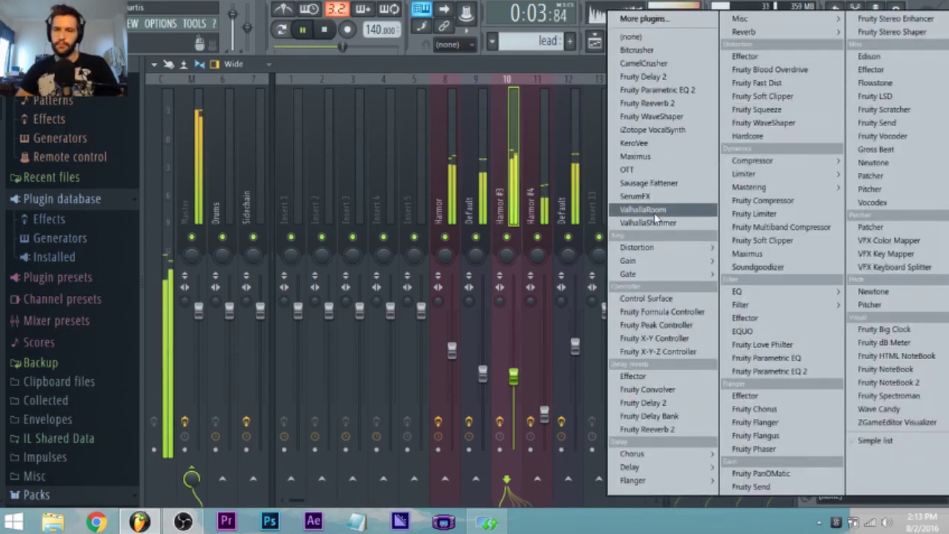
{"action": "left_click", "coordinate": [667, 90]}
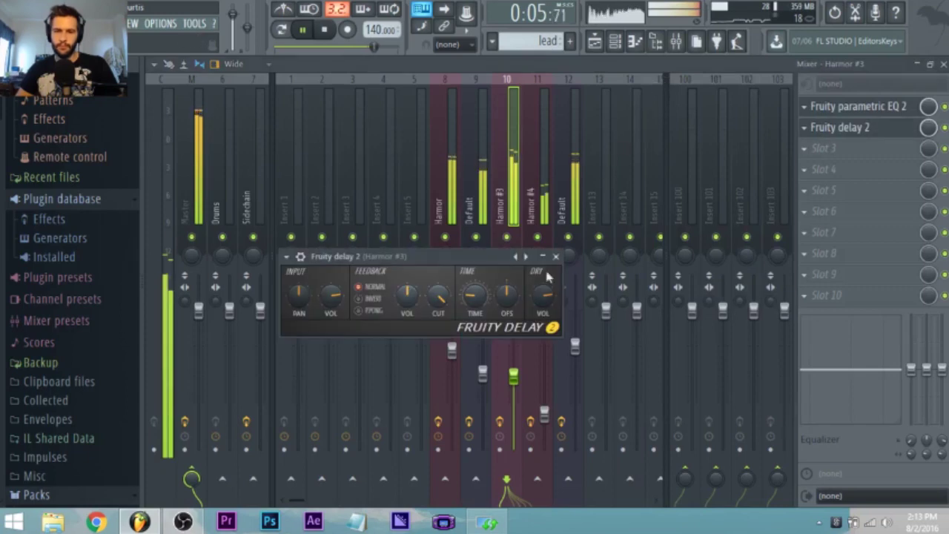
{"action": "key", "text": "space"}
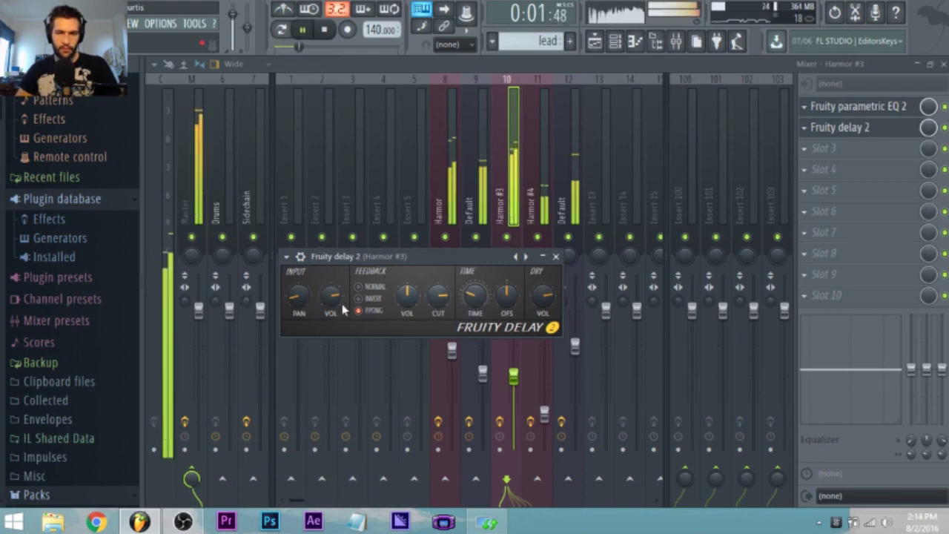
Step: Close the delay, lower the Harmor #3 fader on track 10 a little and raise the Harmor #4 fader on track 11
{"action": "left_click", "coordinate": [501, 208]}
{"action": "left_click_drag", "start_coordinate": [517, 376], "coordinate": [516, 389]}
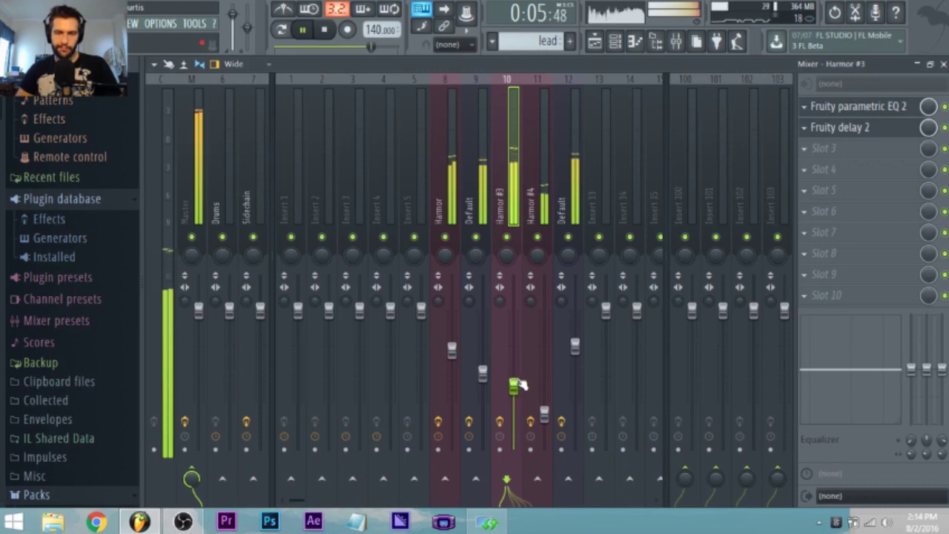
{"action": "left_click", "coordinate": [545, 413]}
{"action": "left_click_drag", "start_coordinate": [556, 424], "coordinate": [555, 406]}
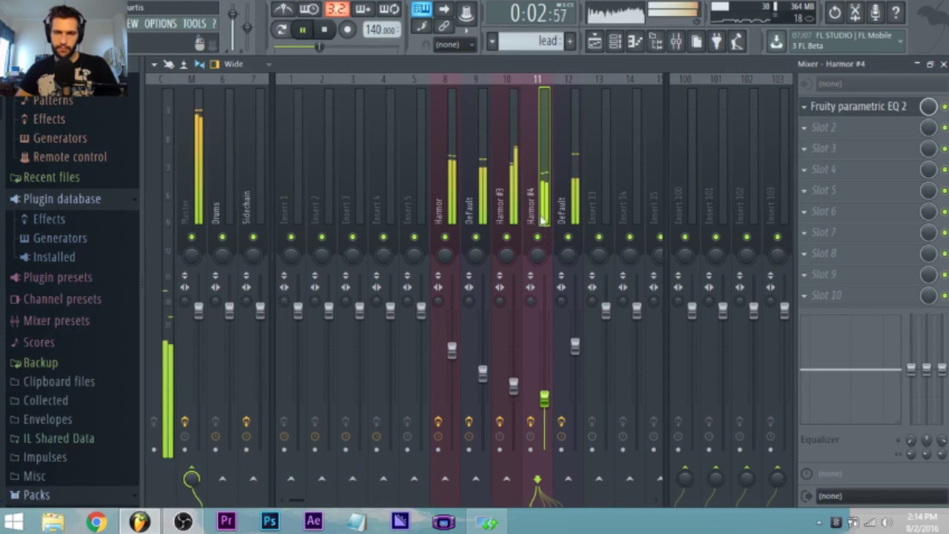
Step: Open the Harmor #3 effects settings and the Harmor #4 synth to compare their sounds while the arrangement plays
{"action": "left_click", "coordinate": [615, 41]}
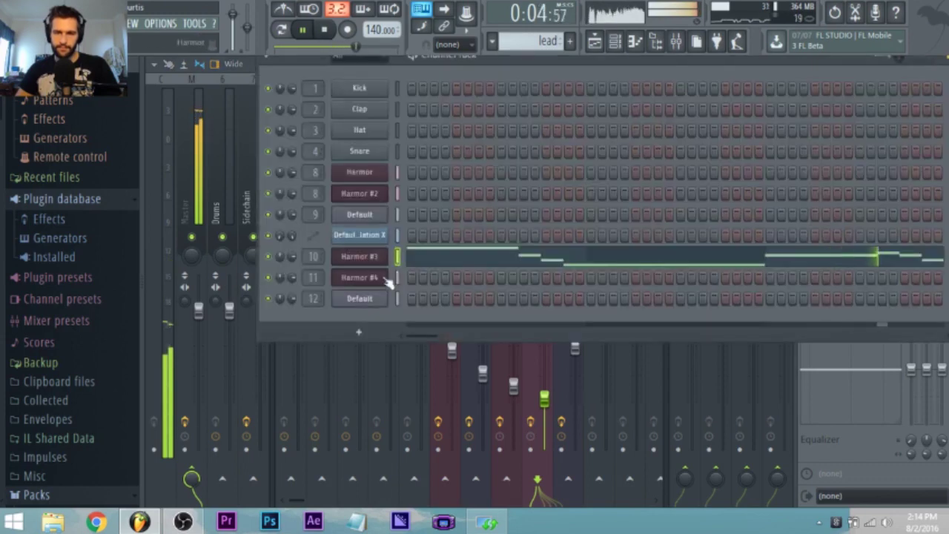
{"action": "left_click", "coordinate": [359, 256]}
{"action": "left_click", "coordinate": [776, 307]}
{"action": "left_click", "coordinate": [808, 307]}
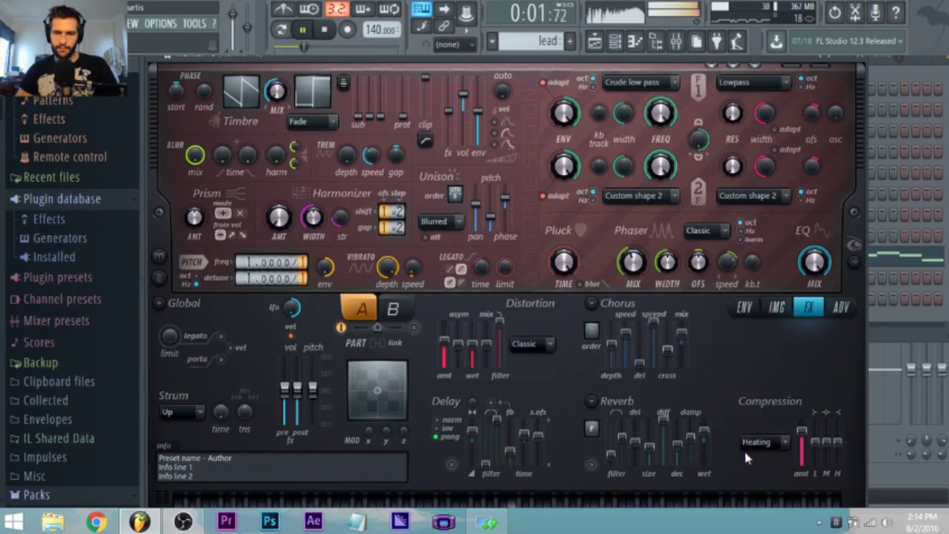
{"action": "left_click", "coordinate": [617, 42]}
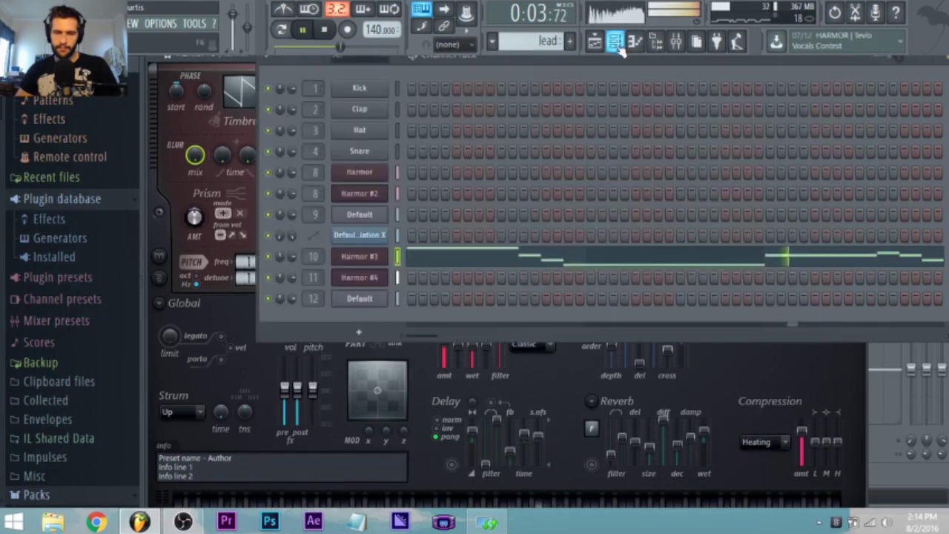
{"action": "left_click", "coordinate": [381, 281]}
{"action": "left_click", "coordinate": [378, 278]}
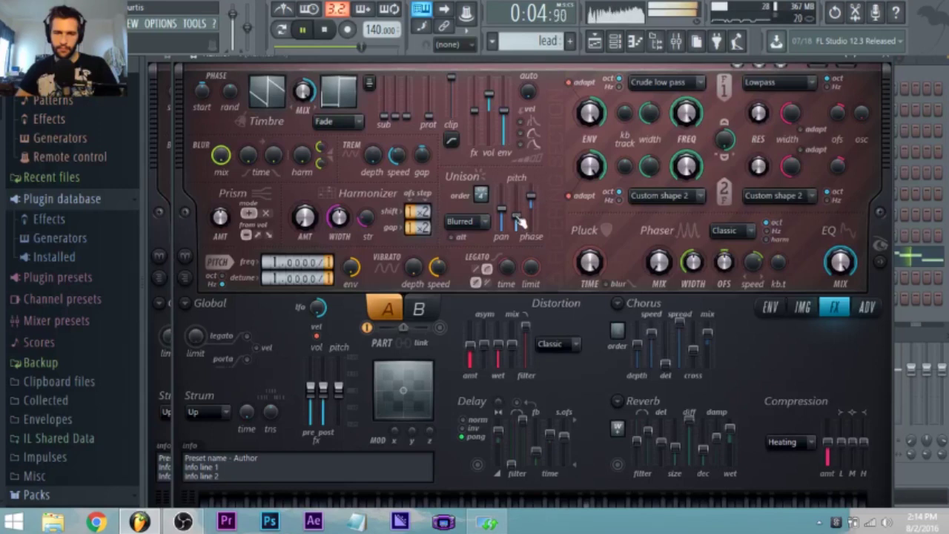
Step: Try portamento and a different arpeggiator gate in the Harmor #4 channel settings while the arrangement plays
{"action": "key", "text": "space"}
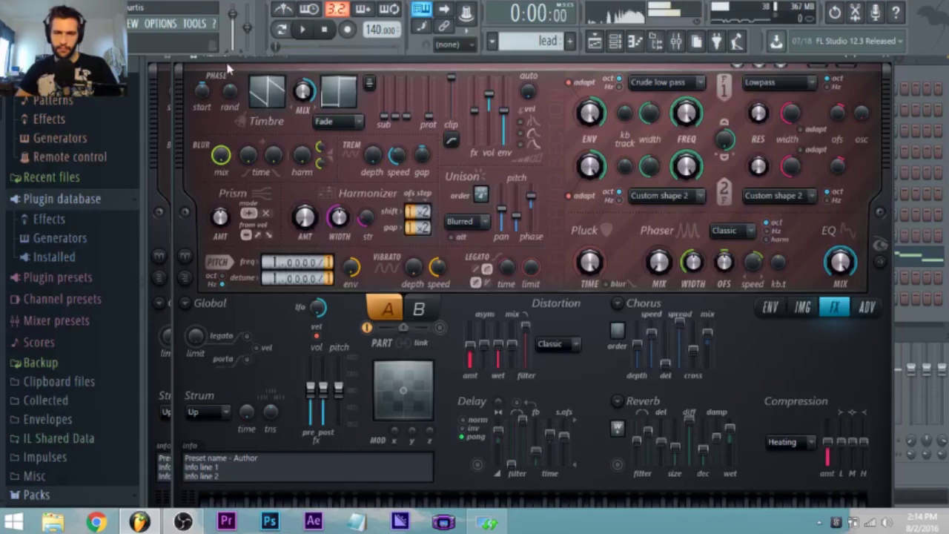
{"action": "left_click_drag", "start_coordinate": [231, 57], "coordinate": [232, 87]}
{"action": "left_click", "coordinate": [197, 84]}
{"action": "left_click", "coordinate": [220, 108]}
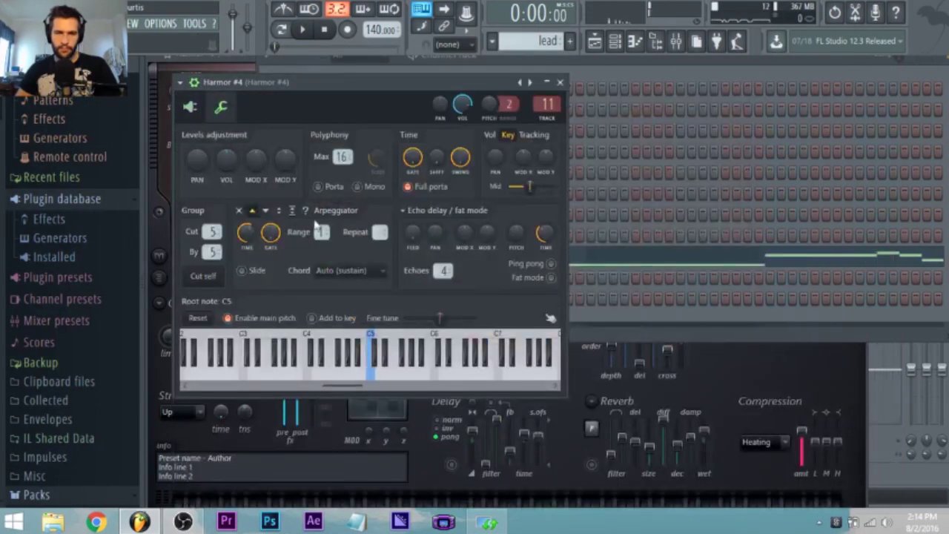
{"action": "key", "text": "space"}
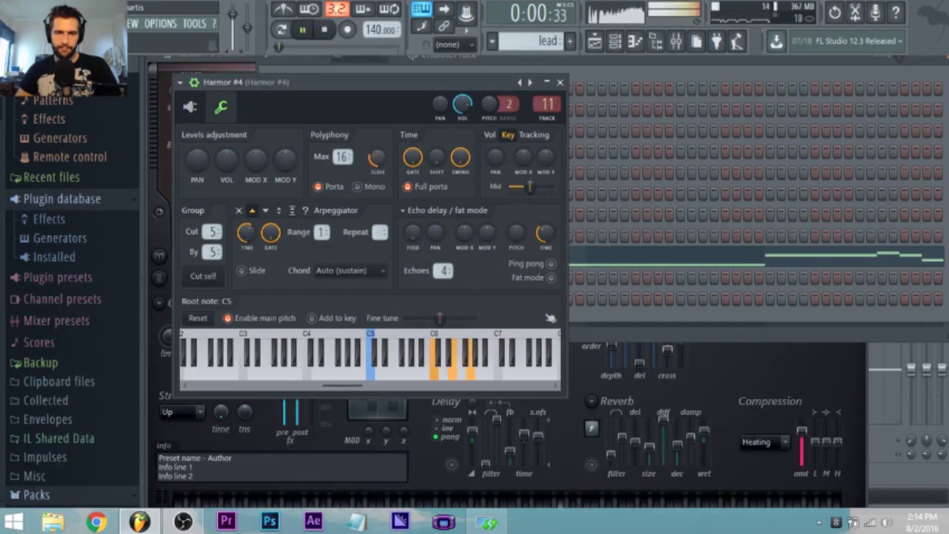
{"action": "mouse_move", "coordinate": [271, 232]}
{"action": "left_mouse_down"}
{"action": "mouse_move", "coordinate": [269, 252]}
{"action": "mouse_move", "coordinate": [264, 222]}
{"action": "left_mouse_up"}
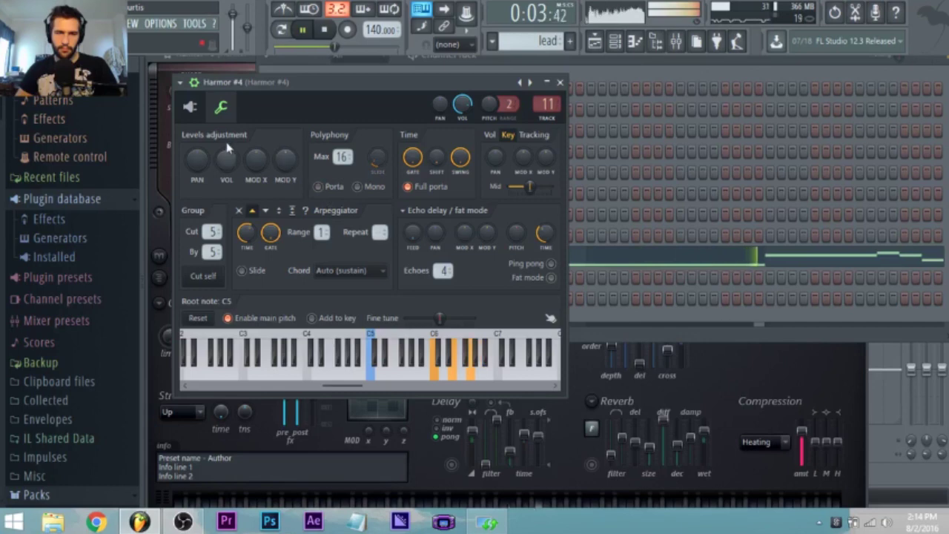
Step: Raise the Harmonizer amount in Harmor #4 and randomize the Harmonizer's shift and gap matrix
{"action": "left_click", "coordinate": [189, 108]}
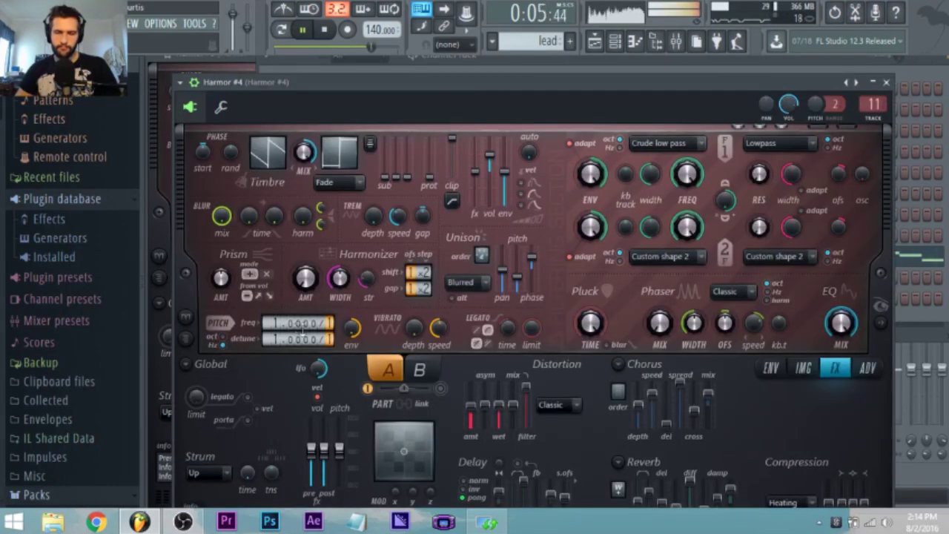
{"action": "right_click", "coordinate": [419, 272]}
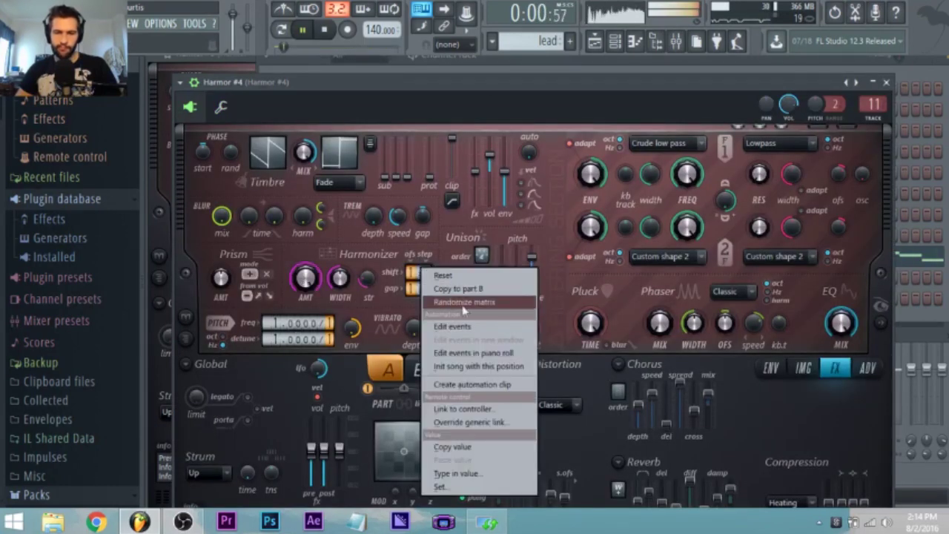
{"action": "key", "text": "space"}
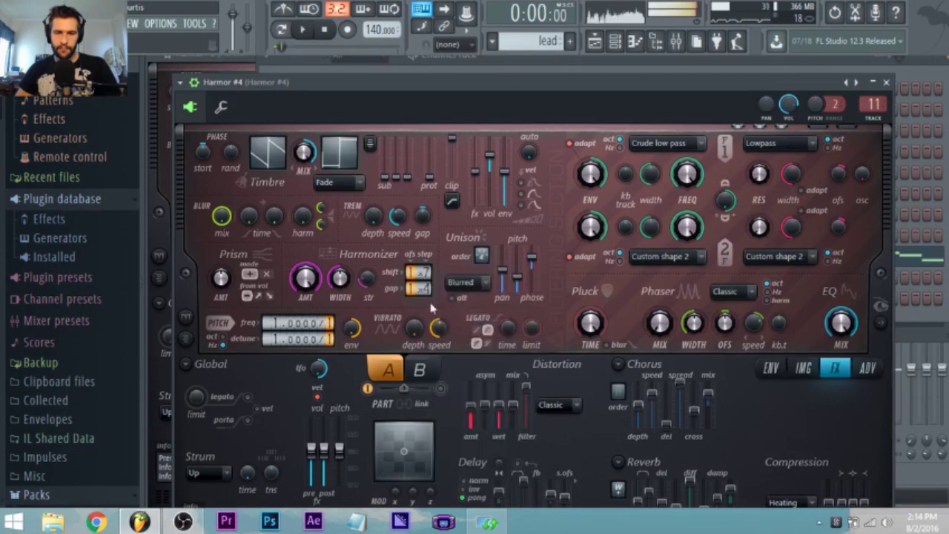
{"action": "right_click", "coordinate": [419, 269]}
{"action": "left_click", "coordinate": [475, 305]}
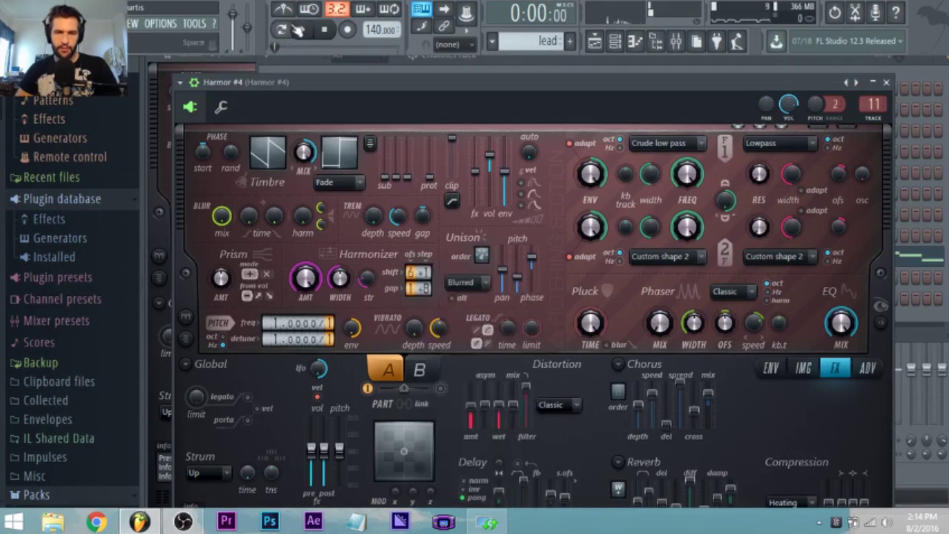
Step: Switch to pattern playback, open the arp pattern's notes from the playlist and play the pattern on its own
{"action": "left_click", "coordinate": [312, 31]}
{"action": "left_click", "coordinate": [594, 42]}
{"action": "left_click", "coordinate": [593, 42]}
{"action": "key", "text": "space"}
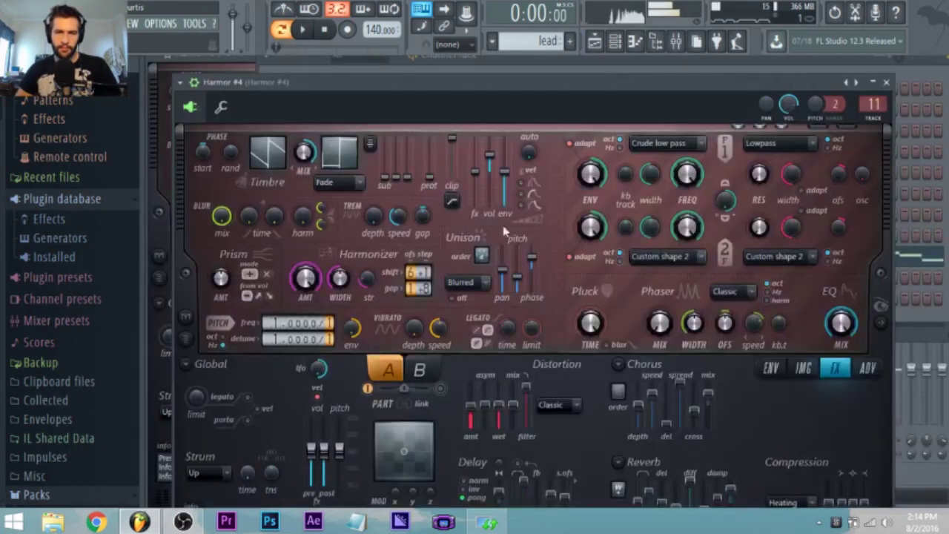
{"action": "left_click", "coordinate": [594, 42]}
{"action": "left_click", "coordinate": [242, 206]}
{"action": "double_click", "coordinate": [288, 192]}
{"action": "key", "text": "space"}
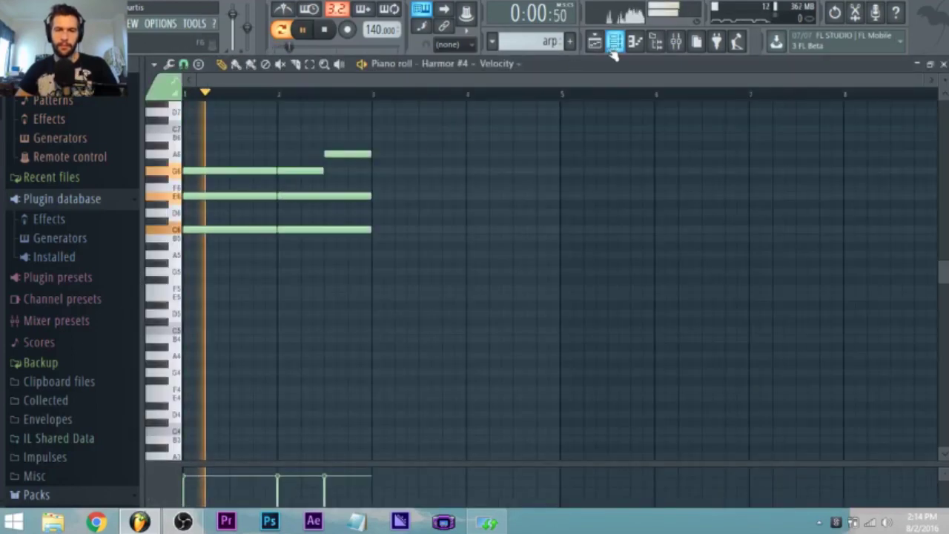
Step: Reopen Harmor #4 and randomize its Harmonizer shift and gap values again while the arp pattern plays
{"action": "left_click", "coordinate": [614, 43]}
{"action": "left_click", "coordinate": [363, 278]}
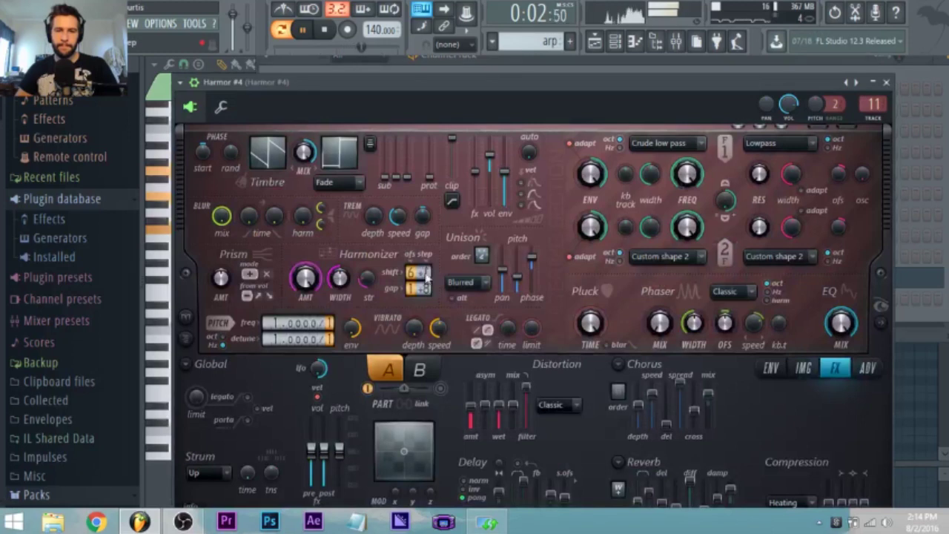
{"action": "right_click", "coordinate": [418, 271]}
{"action": "left_click", "coordinate": [471, 306]}
{"action": "right_click", "coordinate": [421, 289]}
{"action": "left_click", "coordinate": [437, 304]}
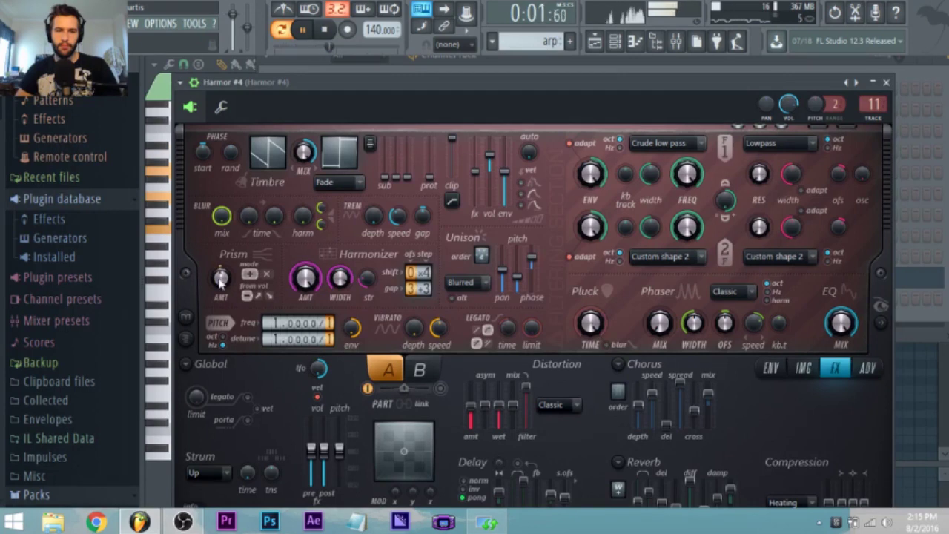
Step: Raise the Harmor #4 distortion amount slightly, then nudge its track 11 fader up while playing the whole arrangement
{"action": "left_click_drag", "start_coordinate": [481, 414], "coordinate": [481, 404]}
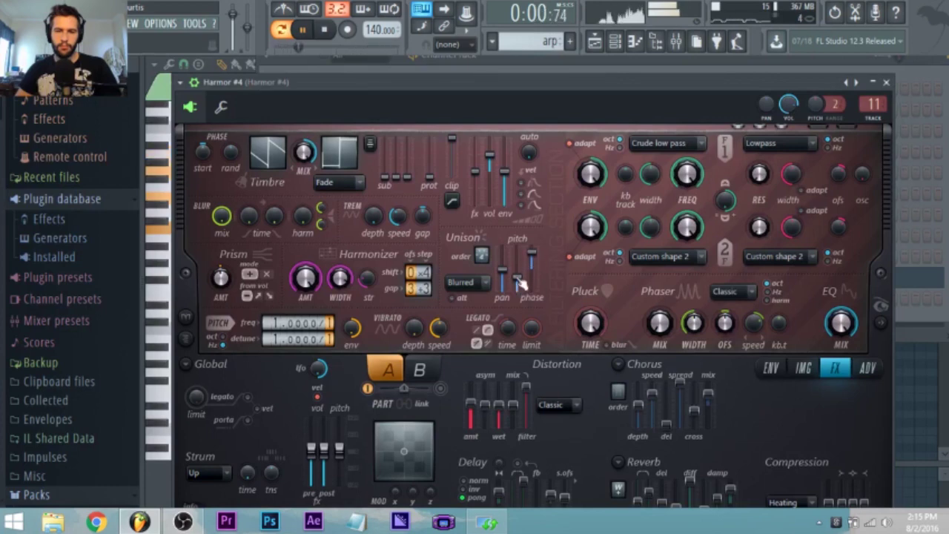
{"action": "key", "text": "space"}
{"action": "left_click", "coordinate": [676, 42]}
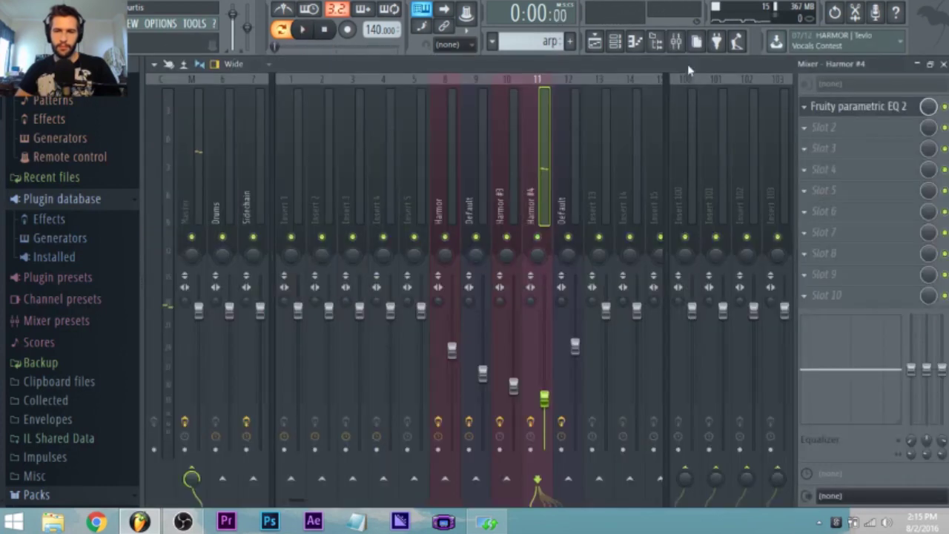
{"action": "key", "text": "space"}
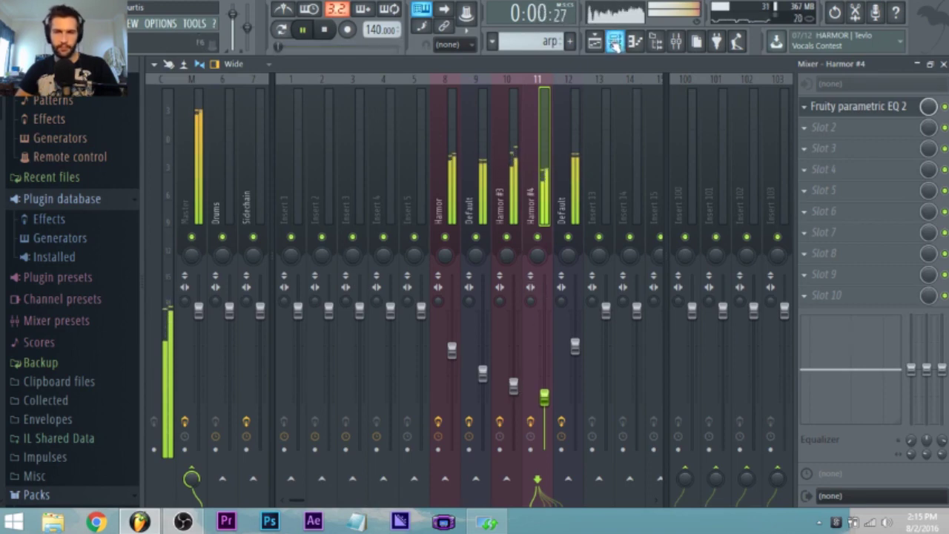
Step: Add a short C6 note to the end of the lead melody, filling the rest of bar 4, and play the arrangement
{"action": "key", "text": "F5"}
{"action": "key", "text": "space"}
{"action": "left_click", "coordinate": [364, 157]}
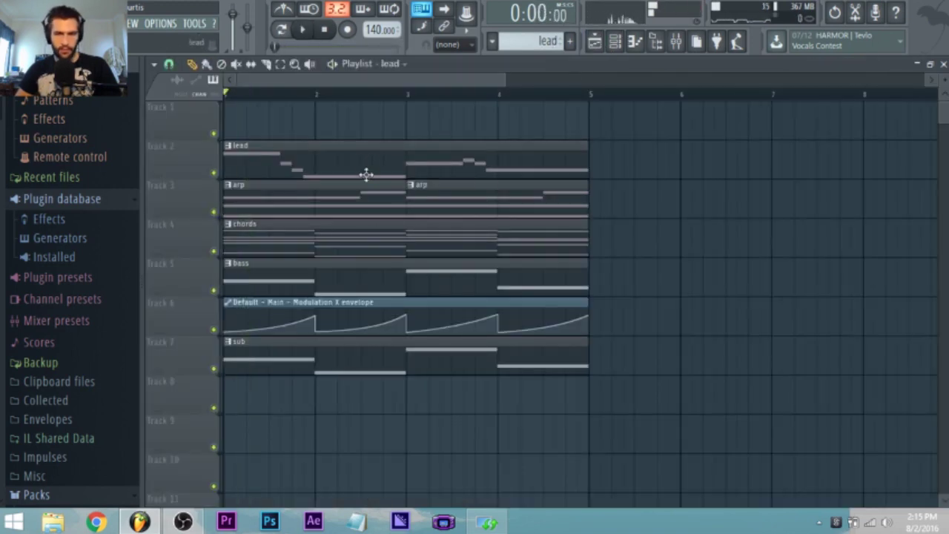
{"action": "key", "text": "F7"}
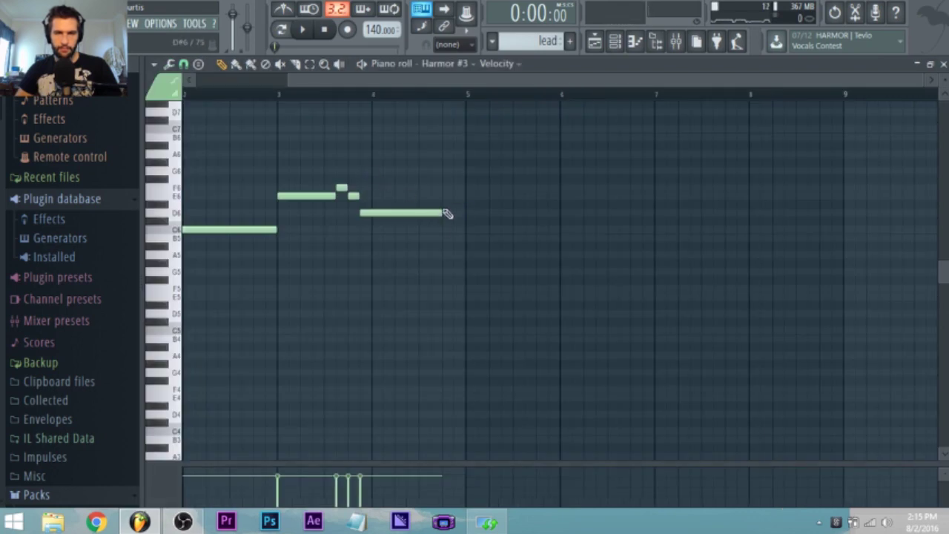
{"action": "left_click", "coordinate": [441, 194]}
{"action": "left_click_drag", "start_coordinate": [442, 198], "coordinate": [444, 231]}
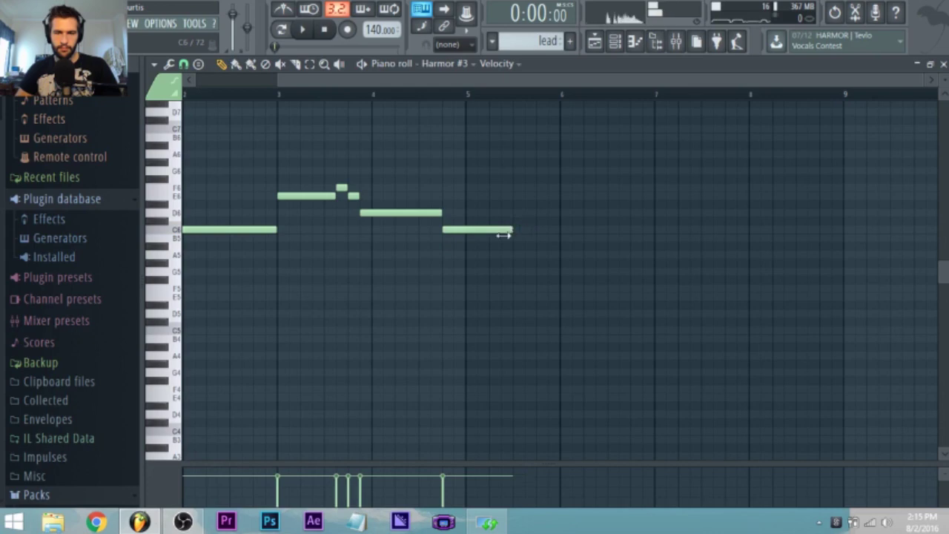
{"action": "left_click_drag", "start_coordinate": [521, 229], "coordinate": [461, 243]}
{"action": "scroll", "coordinate": [320, 160], "scroll_direction": "left", "scroll_amount": 2}
{"action": "key", "text": "space"}
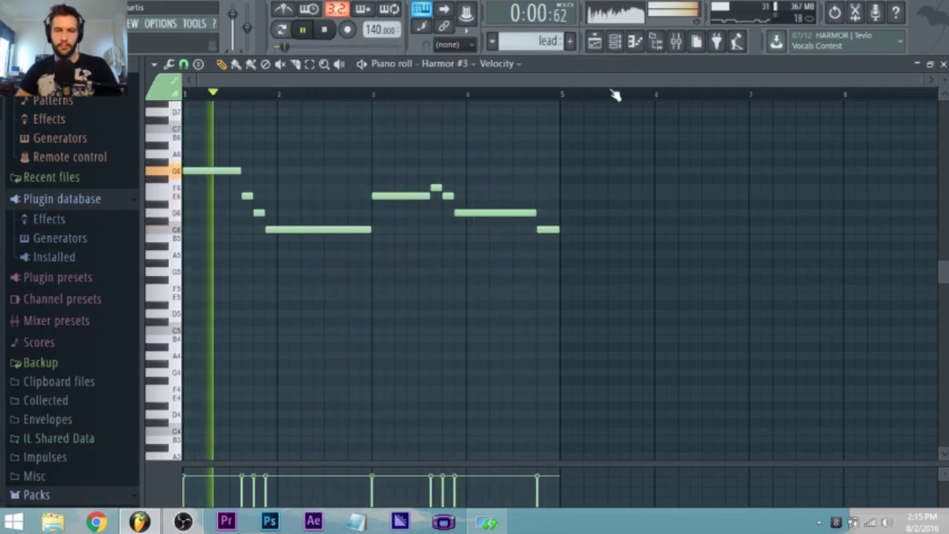
Step: Enable porta in Harmor #3 and set its distortion type to Off while the arrangement plays
{"action": "key", "text": "space"}
{"action": "key", "text": "F6"}
{"action": "left_click", "coordinate": [368, 297]}
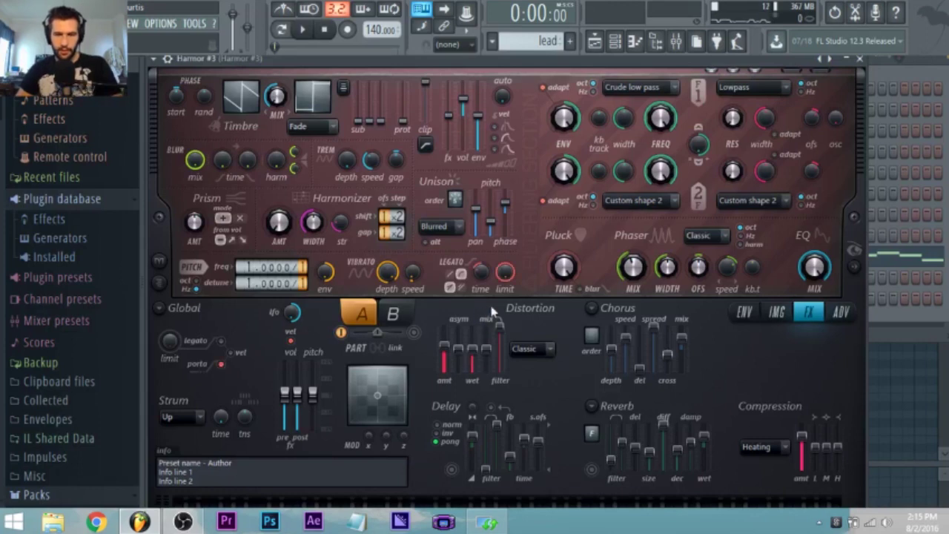
{"action": "key", "text": "space"}
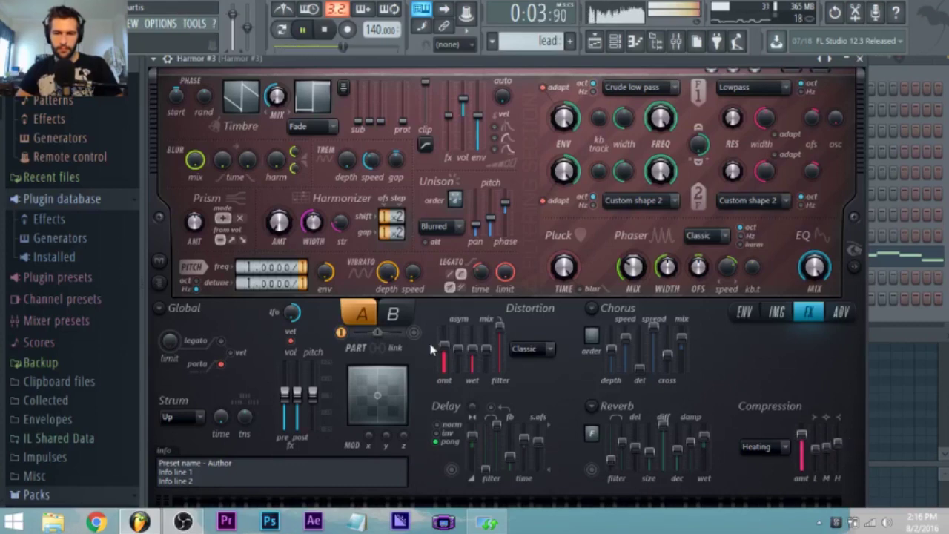
{"action": "left_click", "coordinate": [530, 349]}
{"action": "left_click", "coordinate": [523, 353]}
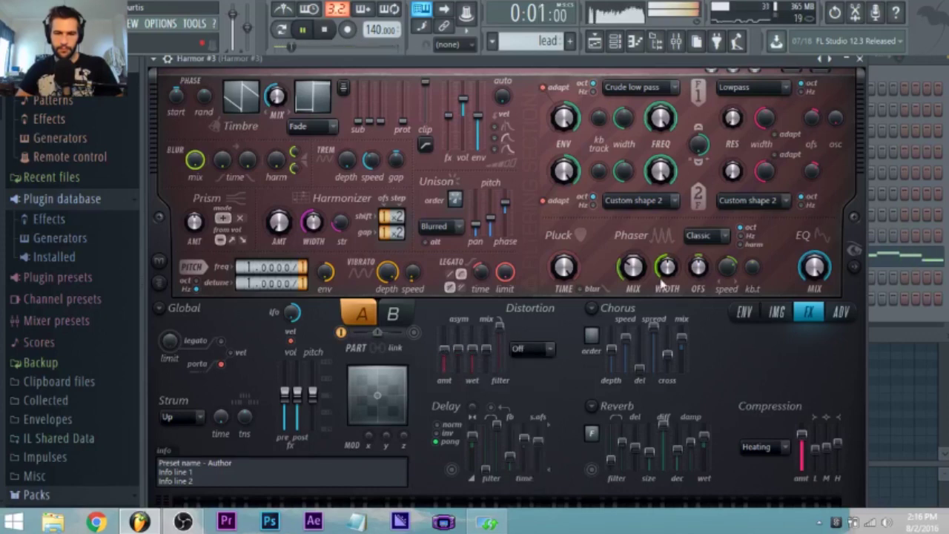
Step: Lower the Harmor #4 fader on mixer track 11 slightly and raise the Harmor #3 fader on track 10
{"action": "left_click", "coordinate": [675, 41]}
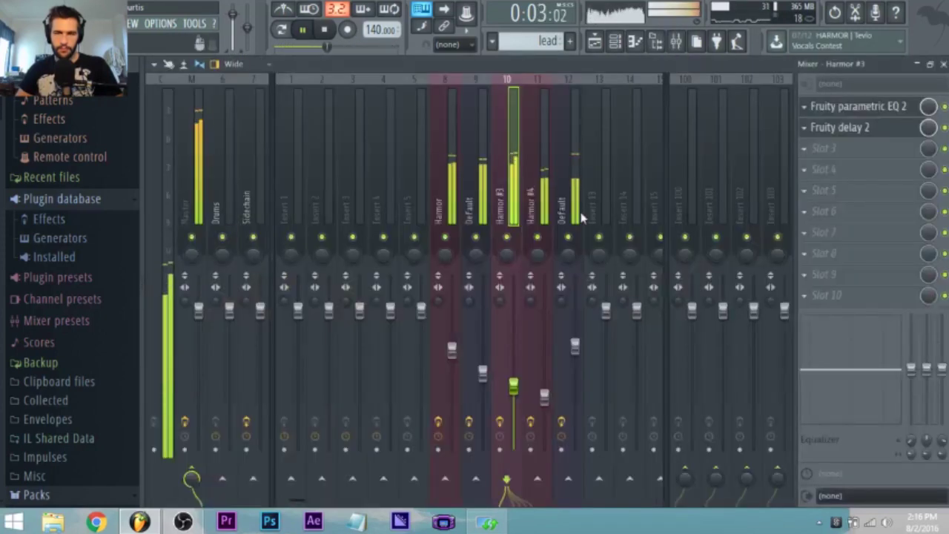
{"action": "left_click_drag", "start_coordinate": [547, 395], "coordinate": [518, 379]}
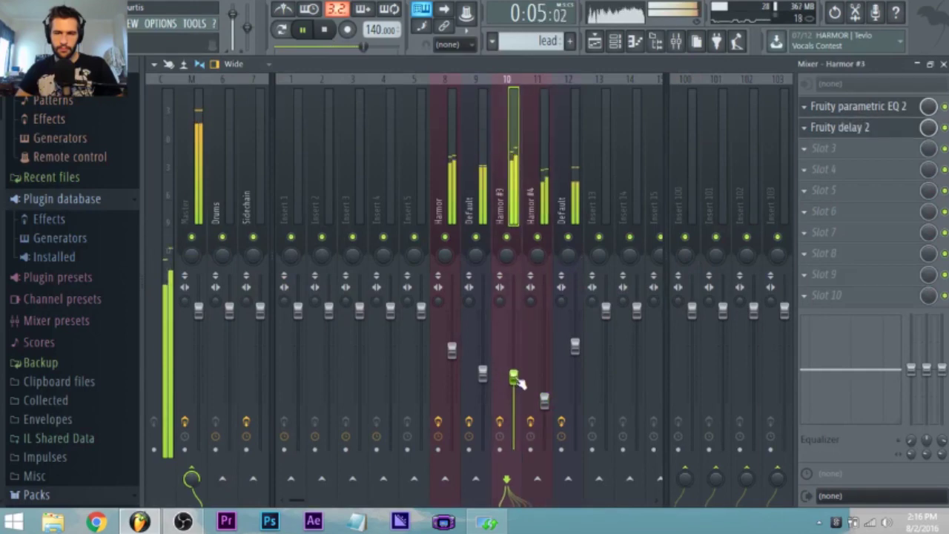
Step: Lower the input volume of Fruity Delay 2 on the Harmor #3 track, check it in playback and close the delay
{"action": "left_click", "coordinate": [837, 127]}
{"action": "key", "text": "space"}
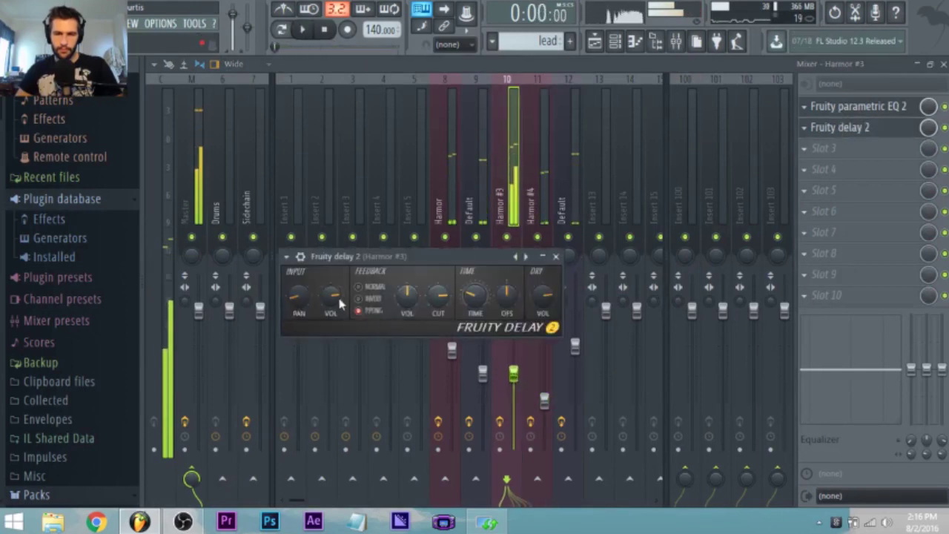
{"action": "left_click_drag", "start_coordinate": [340, 300], "coordinate": [340, 283]}
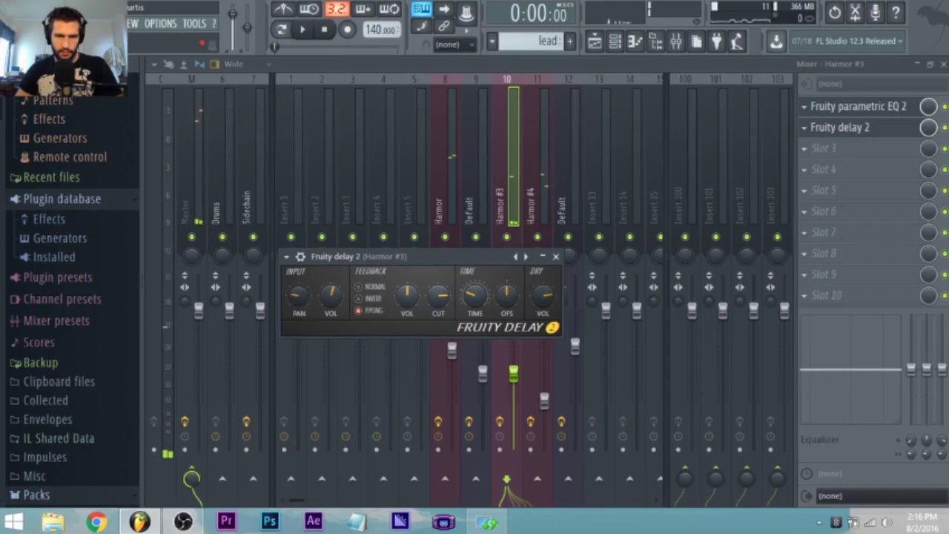
{"action": "key", "text": "space"}
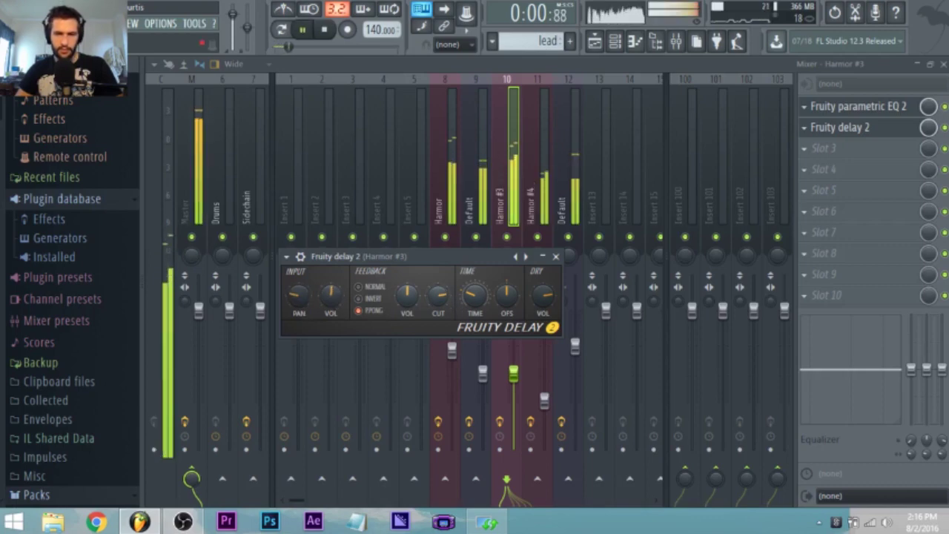
{"action": "left_click_drag", "start_coordinate": [327, 300], "coordinate": [327, 303]}
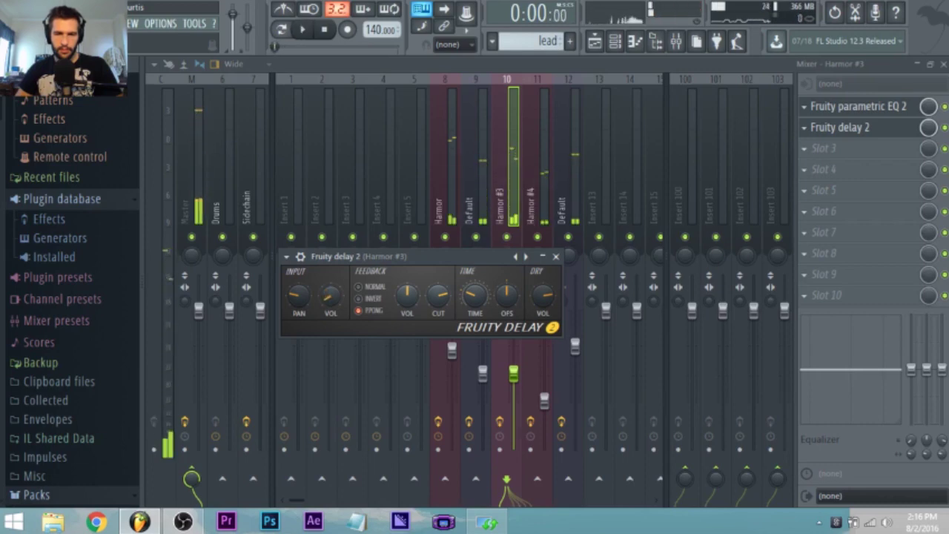
{"action": "key", "text": "space"}
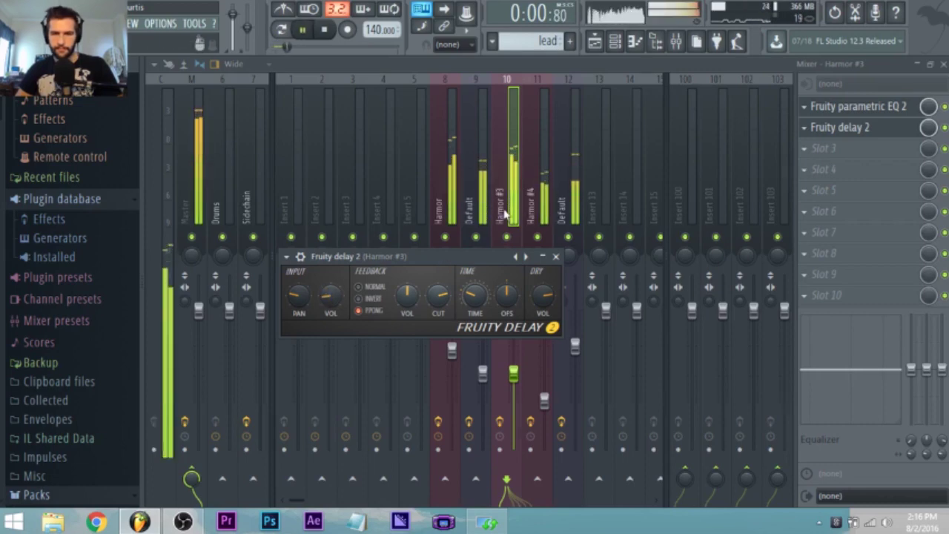
{"action": "left_click", "coordinate": [505, 212]}
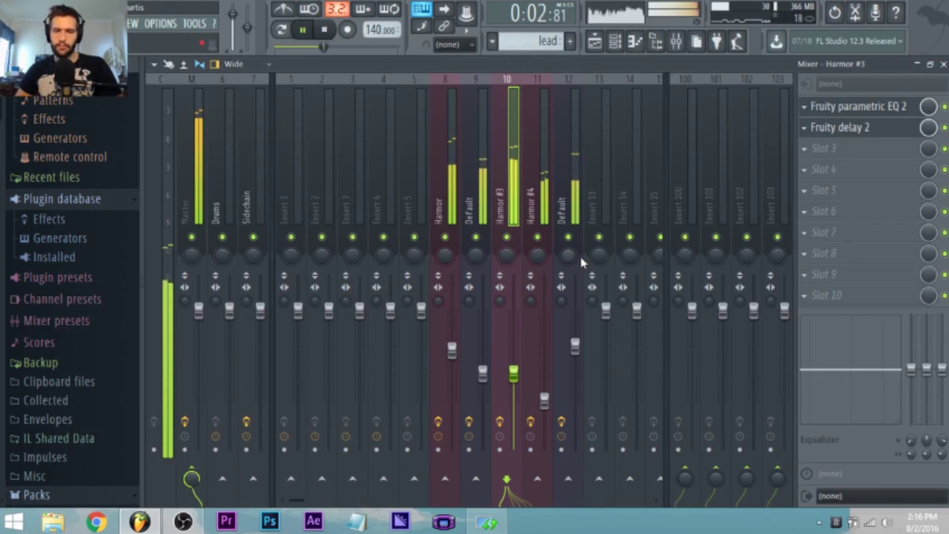
Step: Enable part B in Harmor #3, compare it with part A during playback, and raise part B's phaser mix
{"action": "left_click", "coordinate": [617, 44]}
{"action": "left_click", "coordinate": [381, 258]}
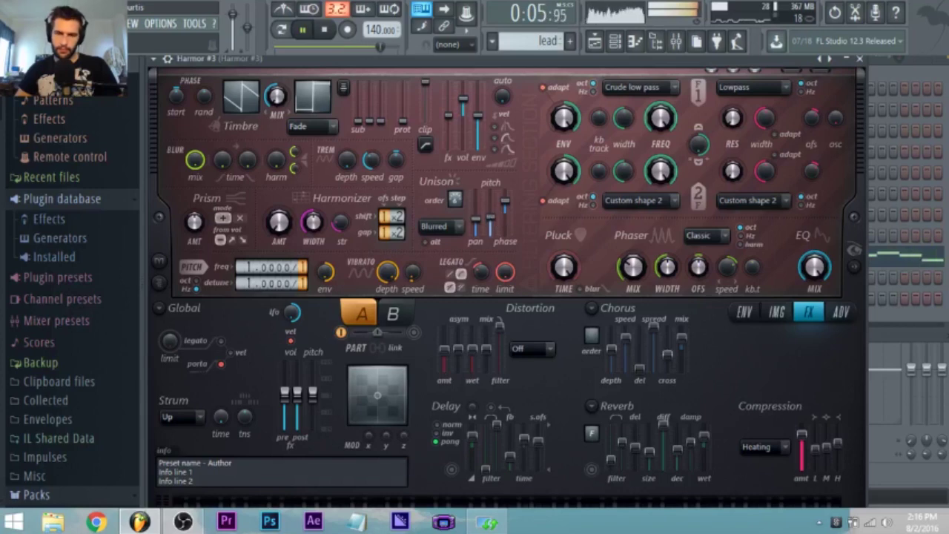
{"action": "key", "text": "space"}
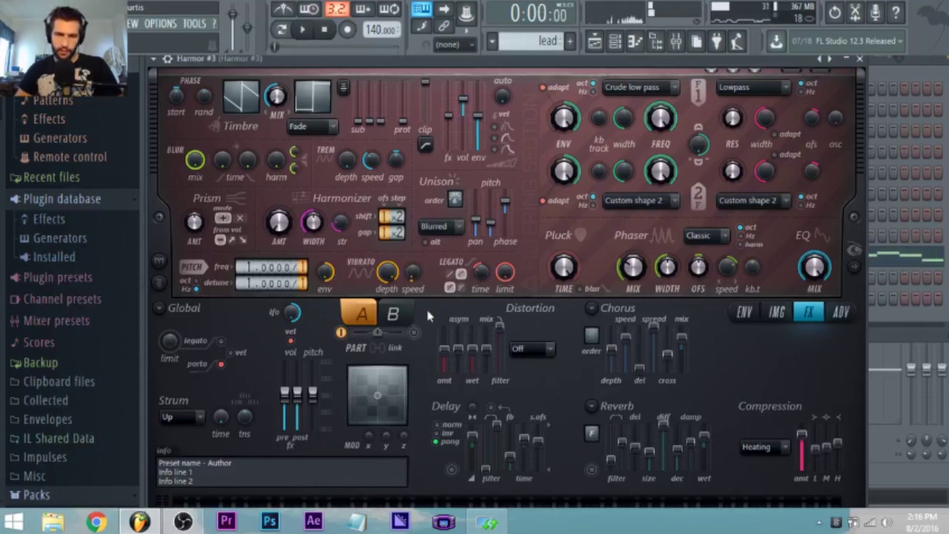
{"action": "left_click", "coordinate": [393, 316]}
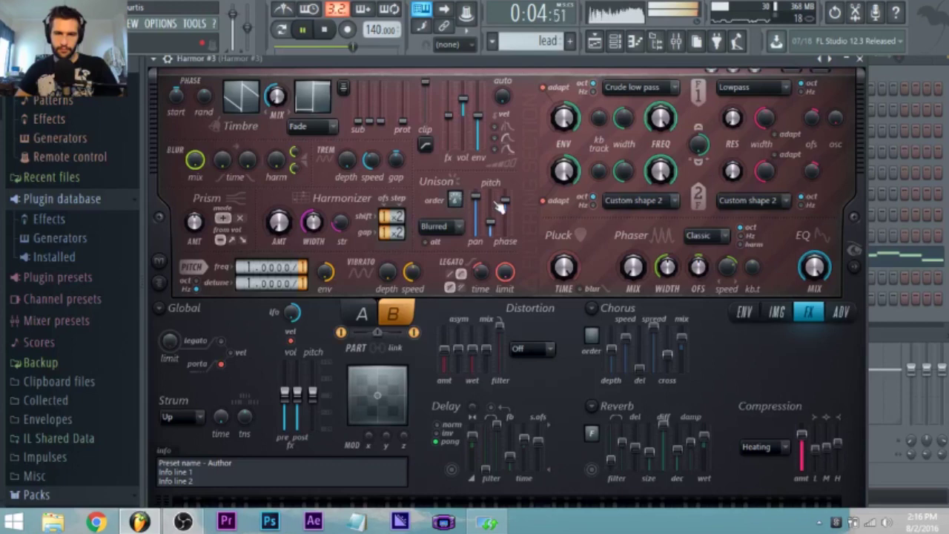
{"action": "left_click", "coordinate": [361, 314]}
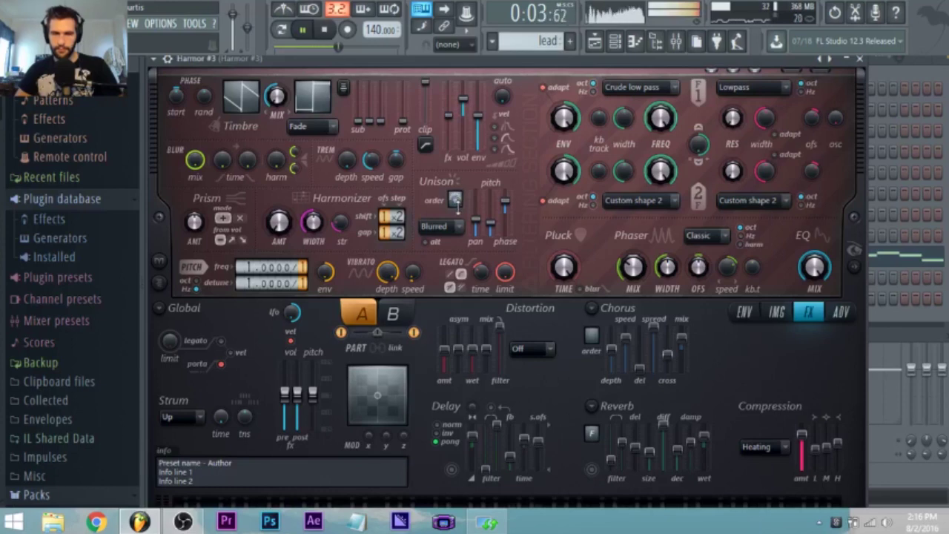
{"action": "left_click", "coordinate": [393, 312]}
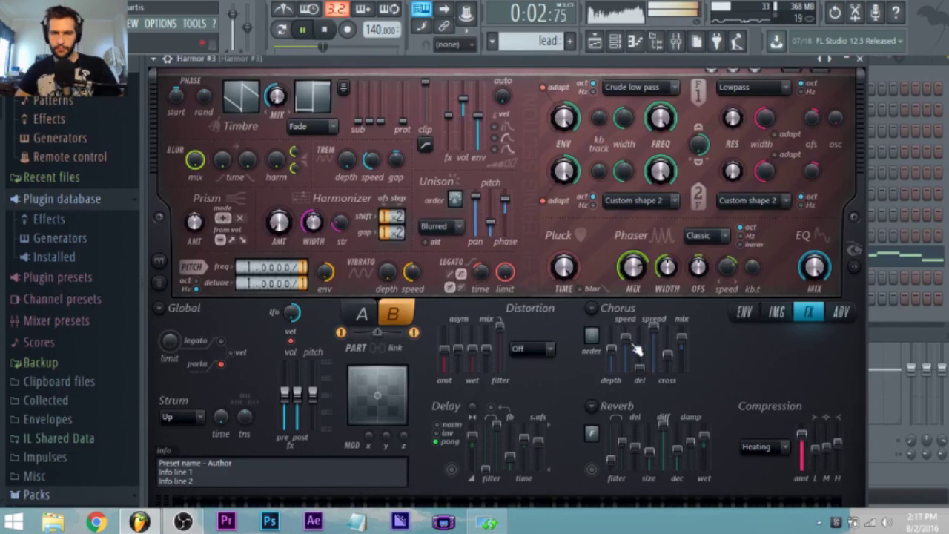
Step: Solo the Harmor #3 mixer track to check the lead sound on its own, and unsolo it
{"action": "left_click", "coordinate": [676, 42]}
{"action": "right_click", "coordinate": [508, 237]}
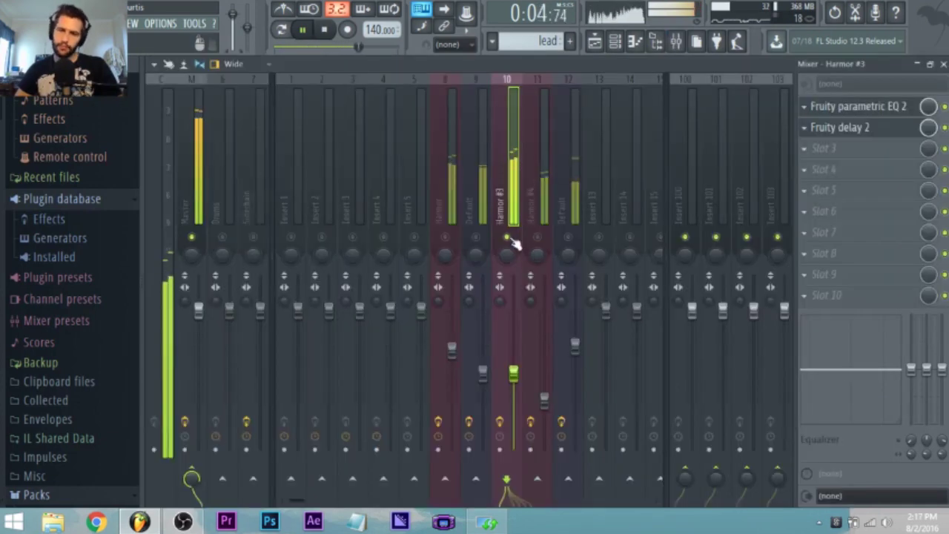
{"action": "right_click", "coordinate": [507, 238]}
Step: Raise the Harmor fader on mixer track 8 slightly and lower the Default fader on track 12 while checking the balance
{"action": "mouse_move", "coordinate": [452, 351]}
{"action": "left_mouse_down"}
{"action": "mouse_move", "coordinate": [453, 362]}
{"action": "mouse_move", "coordinate": [451, 346]}
{"action": "left_mouse_up"}
{"action": "left_click_drag", "start_coordinate": [575, 345], "coordinate": [575, 361]}
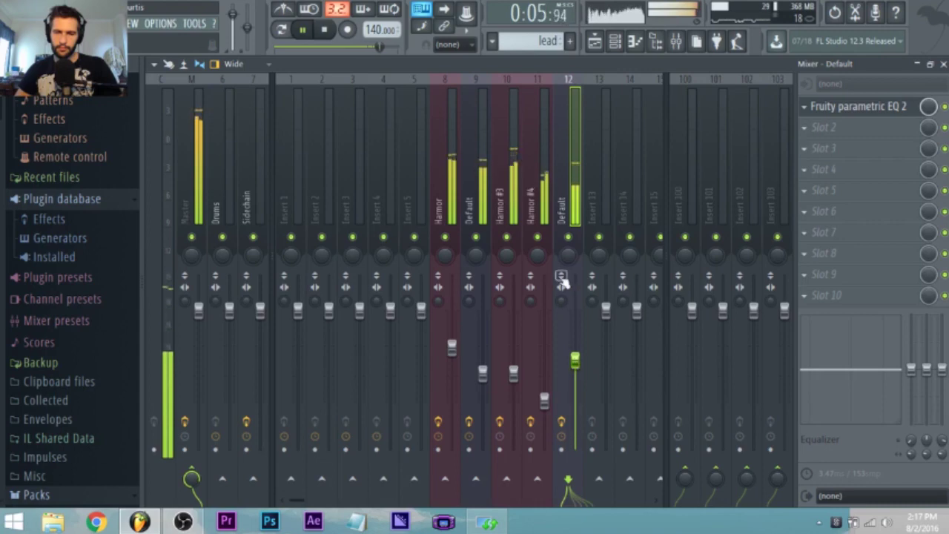
{"action": "left_click", "coordinate": [569, 238]}
{"action": "left_click", "coordinate": [570, 238]}
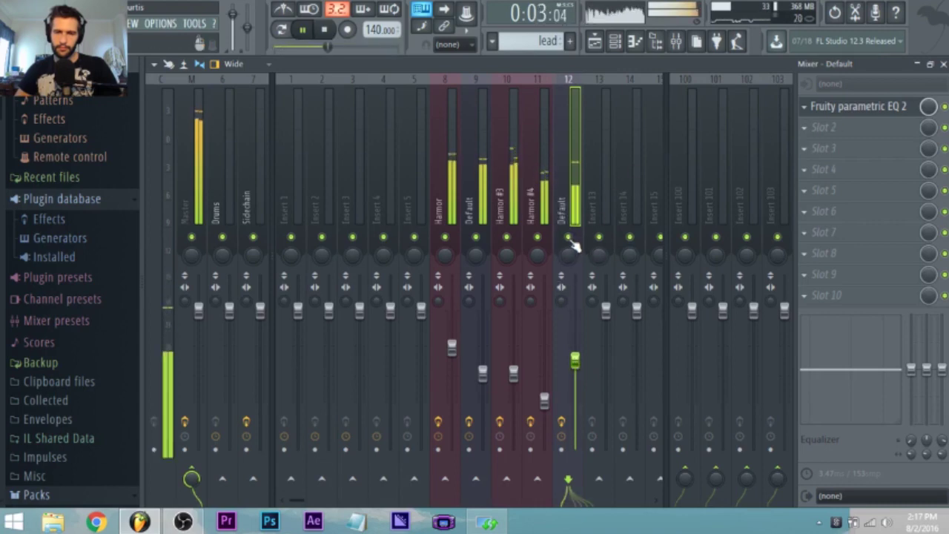
{"action": "left_click_drag", "start_coordinate": [576, 361], "coordinate": [579, 385]}
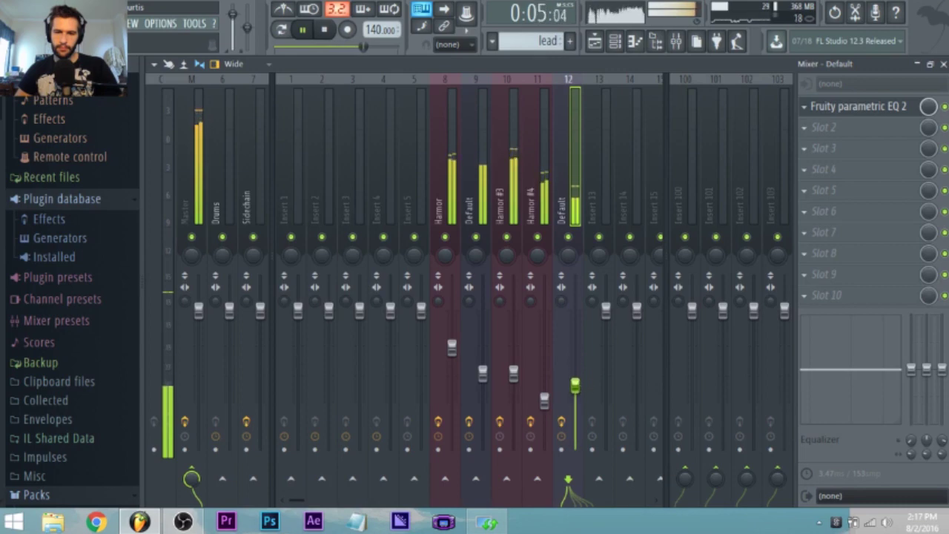
Step: Stop playback and route the Harmor track 8 and Default track 9 to the Sidechain track only
{"action": "left_click", "coordinate": [449, 208]}
{"action": "key", "text": "space"}
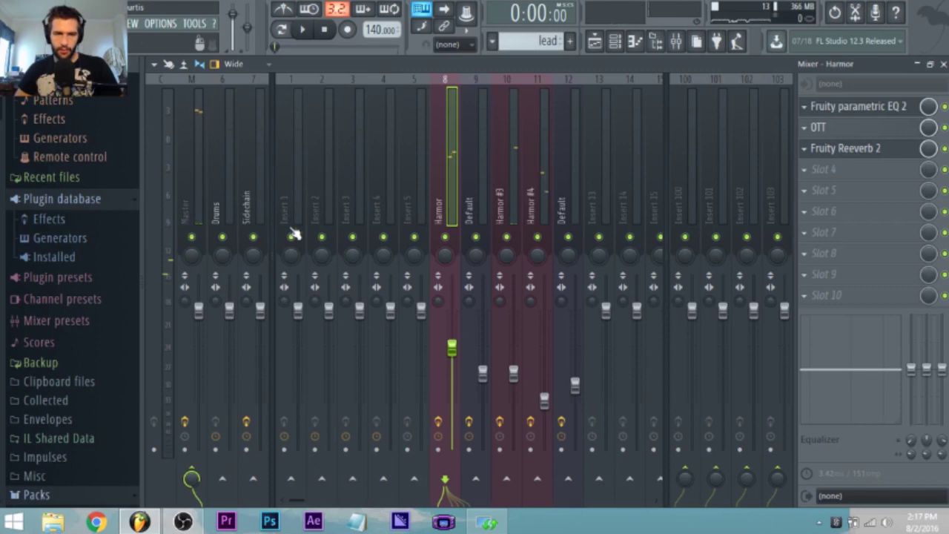
{"action": "left_click", "coordinate": [246, 206]}
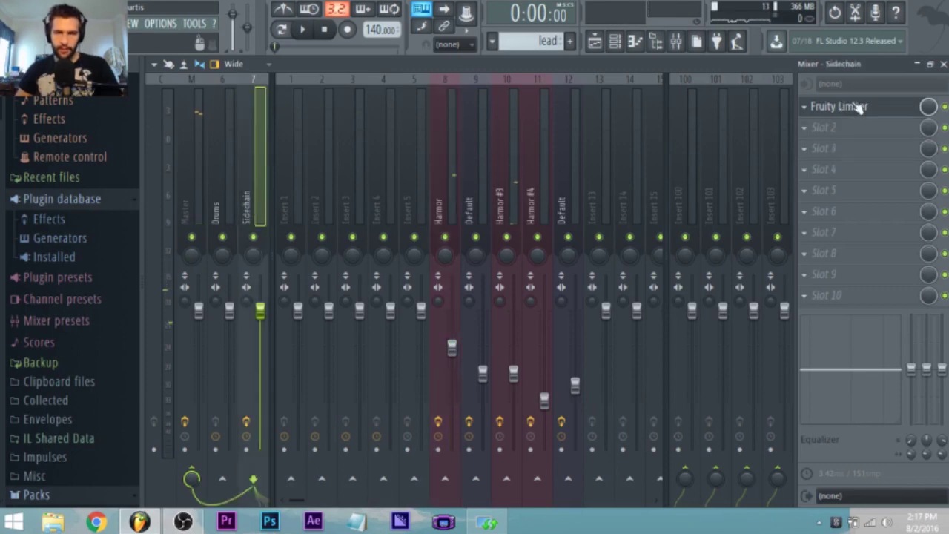
{"action": "left_click", "coordinate": [454, 215]}
{"action": "right_click", "coordinate": [252, 478]}
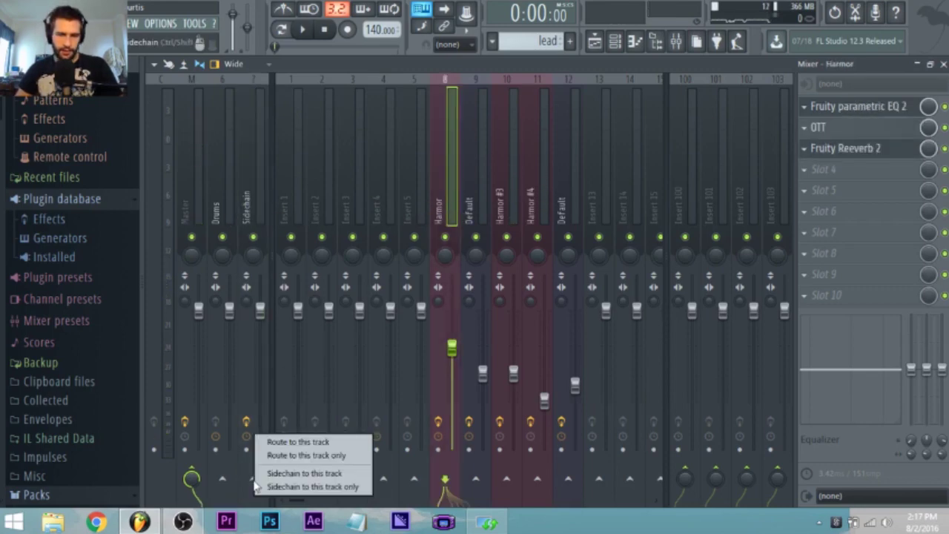
{"action": "left_click", "coordinate": [308, 453]}
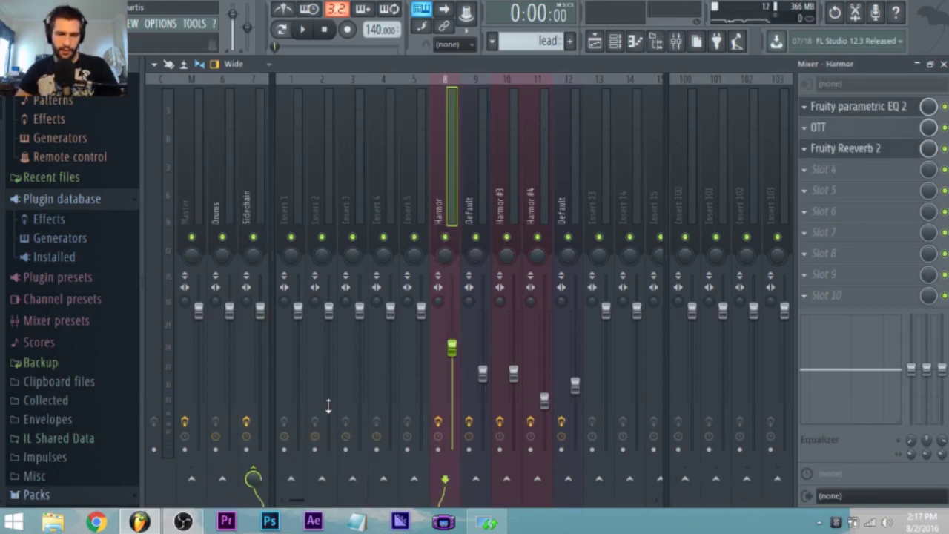
{"action": "left_click", "coordinate": [471, 214]}
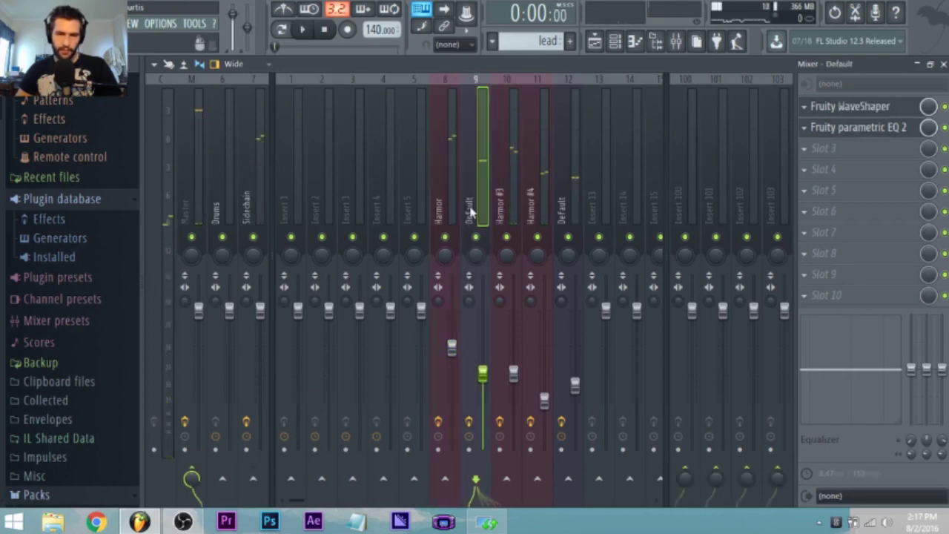
{"action": "right_click", "coordinate": [253, 478]}
{"action": "left_click", "coordinate": [292, 450]}
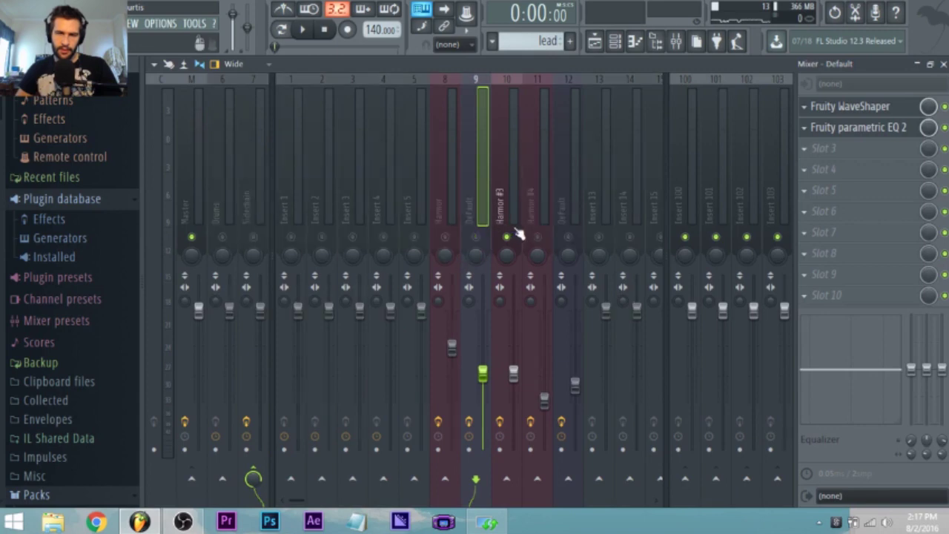
Step: Route the Harmor #4 track 11 and Default track 12 to the Sidechain track only
{"action": "left_click", "coordinate": [539, 215]}
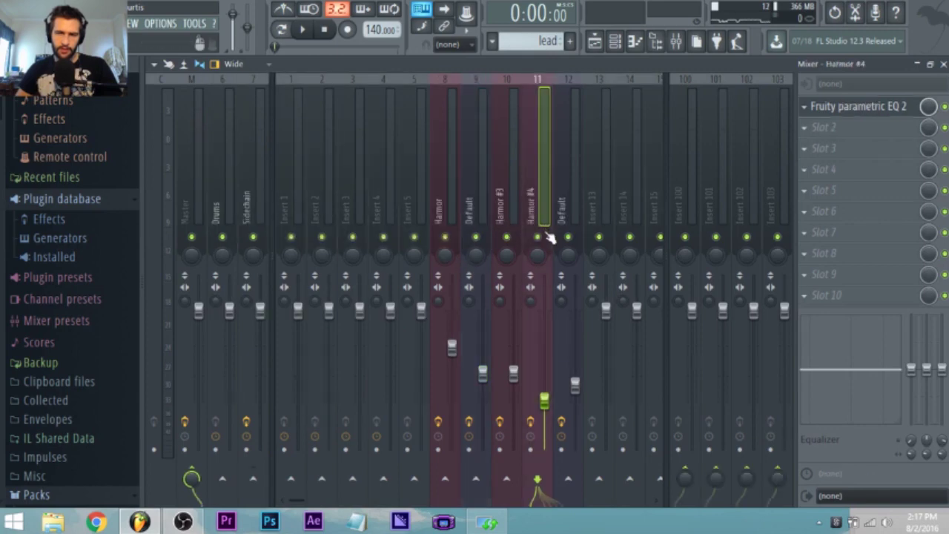
{"action": "right_click", "coordinate": [253, 481]}
{"action": "left_click", "coordinate": [283, 454]}
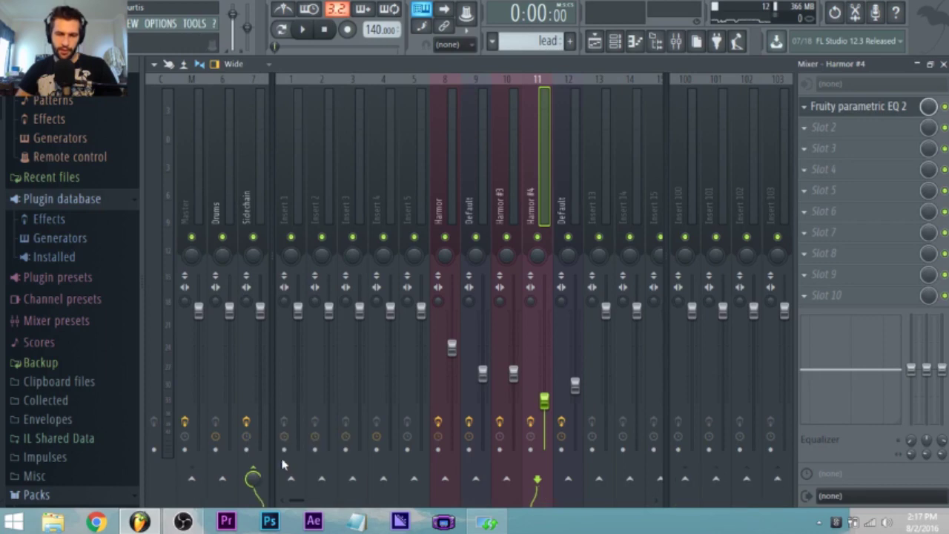
{"action": "left_click", "coordinate": [568, 209]}
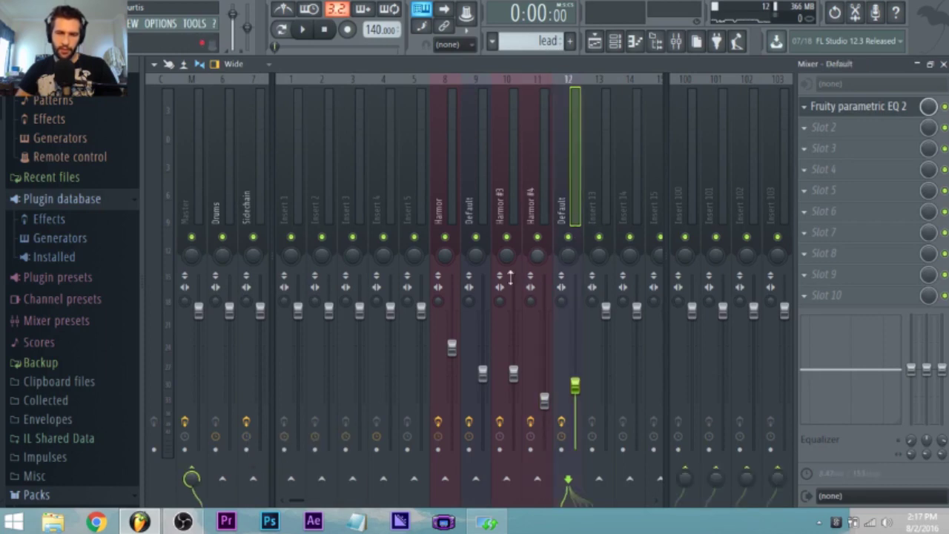
{"action": "right_click", "coordinate": [253, 478]}
{"action": "left_click", "coordinate": [274, 454]}
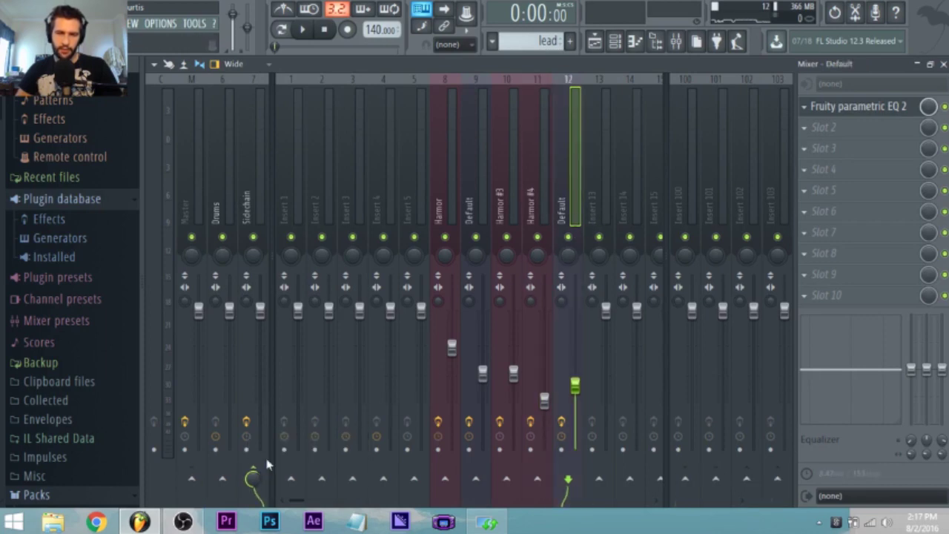
Step: Check which sidechain inputs are available in the Sidechain track's Fruity Limiter
{"action": "left_click", "coordinate": [247, 214]}
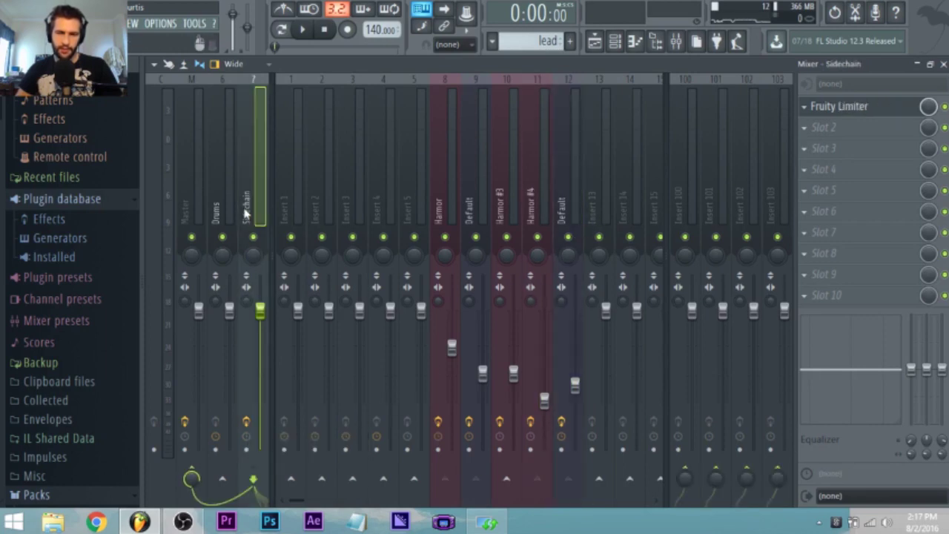
{"action": "left_click", "coordinate": [837, 111]}
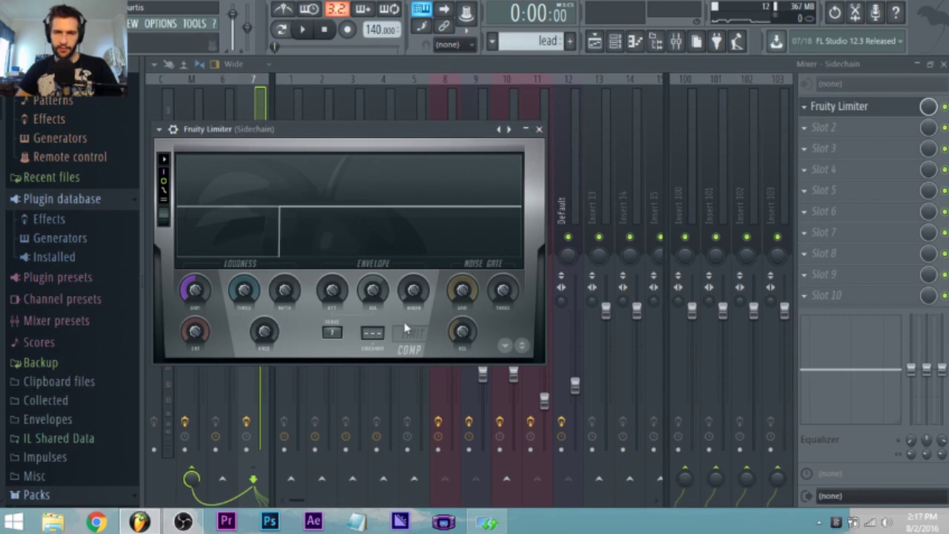
{"action": "left_click", "coordinate": [379, 339]}
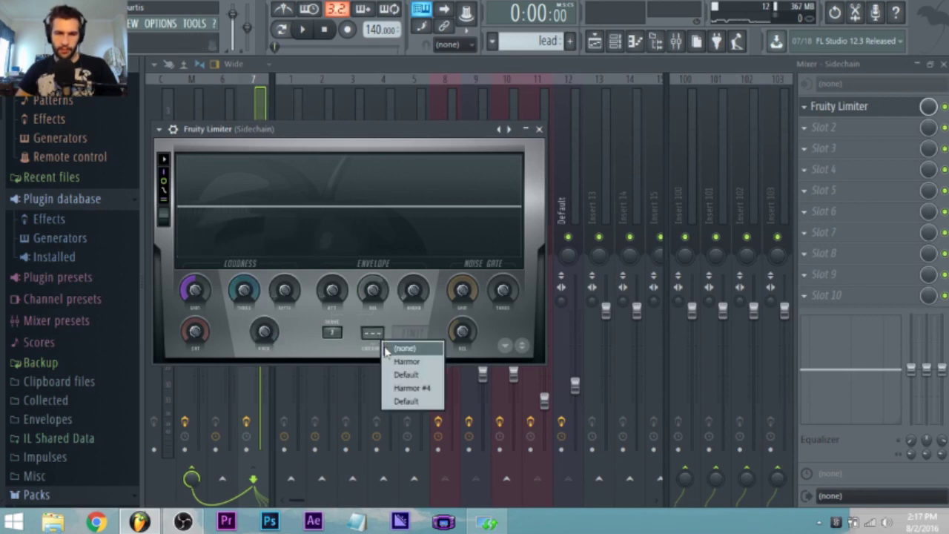
{"action": "left_click", "coordinate": [362, 355]}
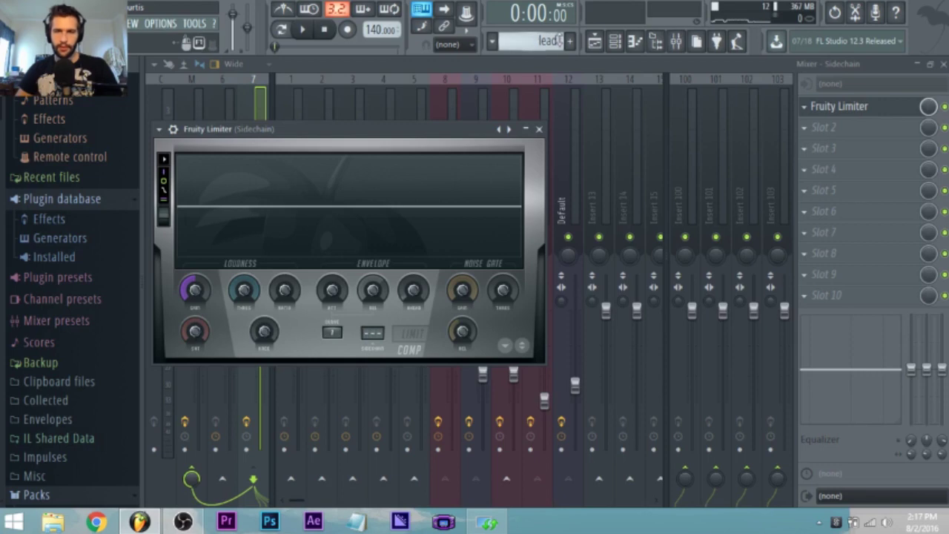
Step: Assign the Kick channel to mixer insert 3 and sidechain that track to the Sidechain track only
{"action": "left_click", "coordinate": [593, 40]}
{"action": "left_click", "coordinate": [614, 41]}
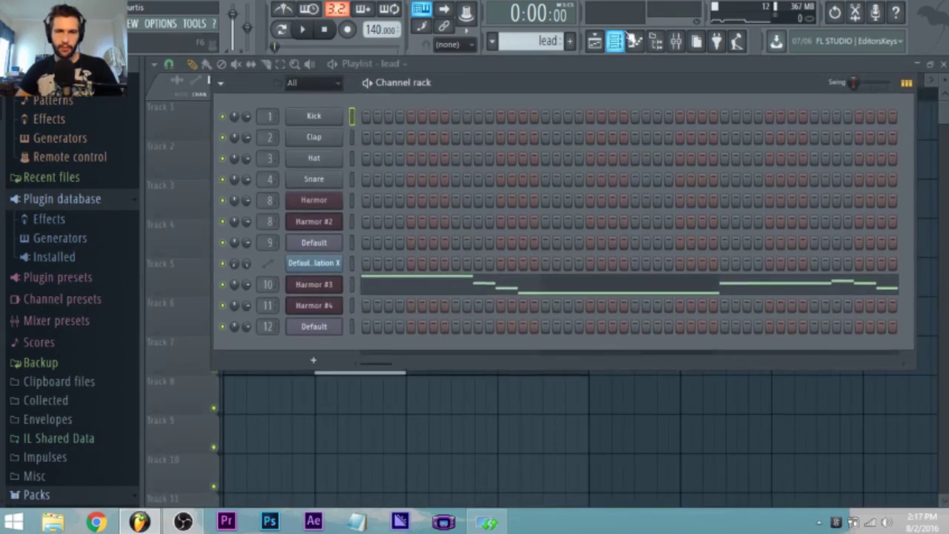
{"action": "left_click", "coordinate": [693, 41]}
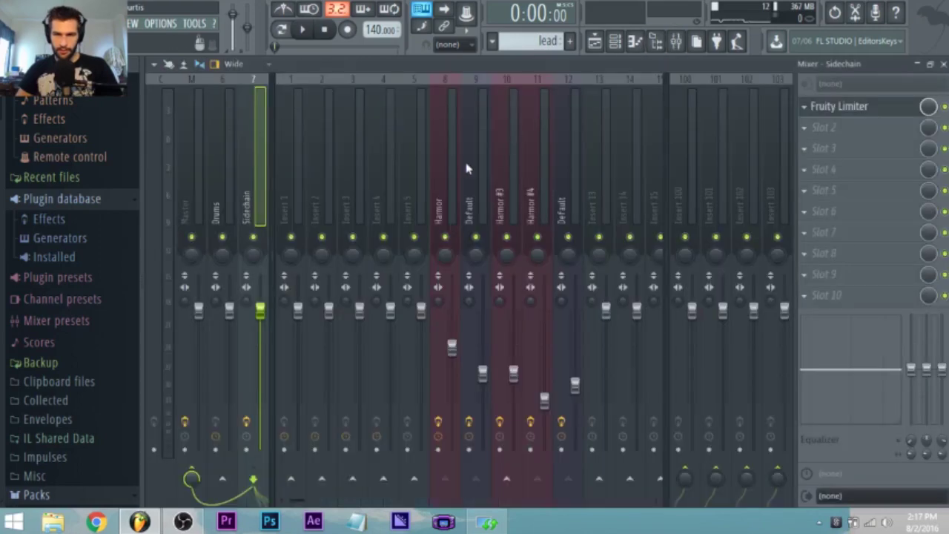
{"action": "left_click", "coordinate": [364, 206]}
{"action": "right_click", "coordinate": [364, 205]}
{"action": "left_click", "coordinate": [525, 194]}
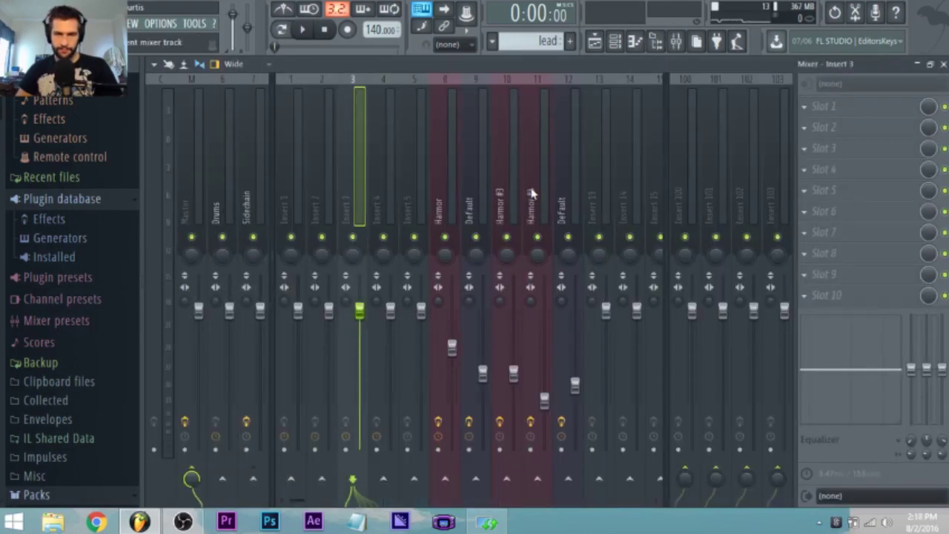
{"action": "right_click", "coordinate": [260, 480]}
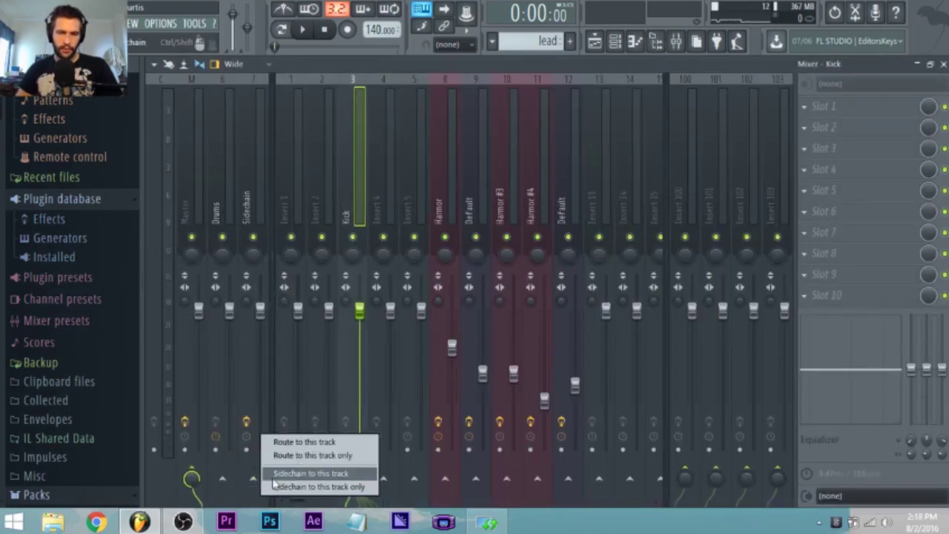
{"action": "left_click", "coordinate": [296, 486]}
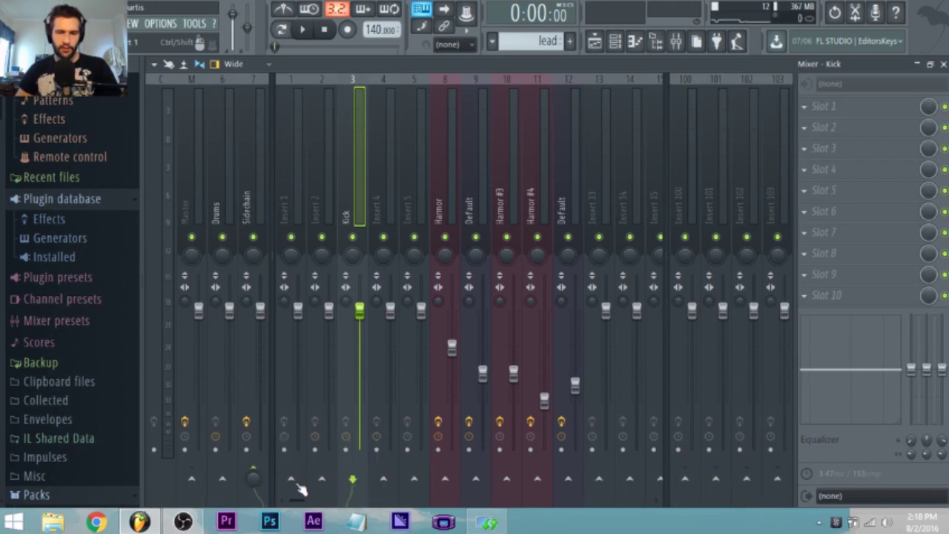
Step: Select the Kick as the Fruity Limiter's sidechain input on the Sidechain track, with the threshold lowered fully and the ratio raised
{"action": "left_click", "coordinate": [247, 198]}
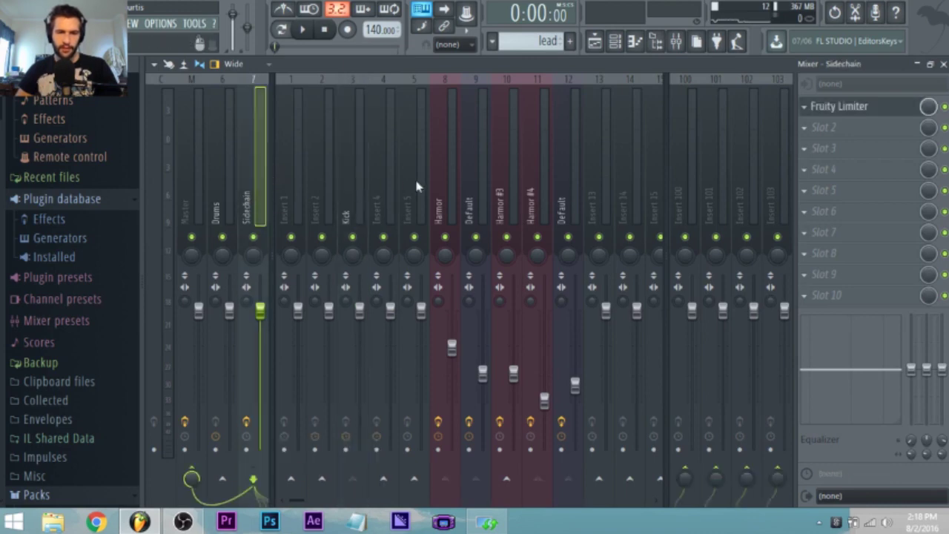
{"action": "left_click", "coordinate": [860, 113]}
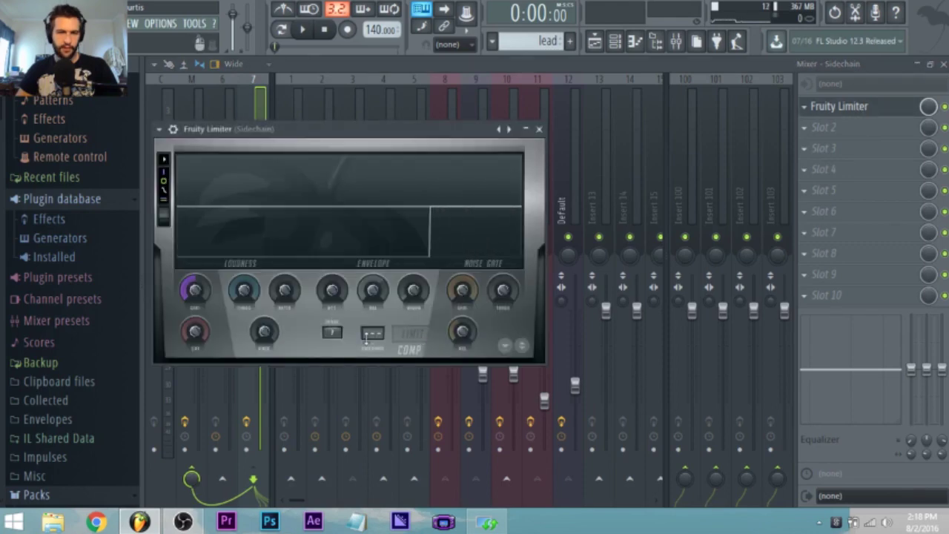
{"action": "left_click", "coordinate": [370, 333]}
{"action": "left_click", "coordinate": [380, 365]}
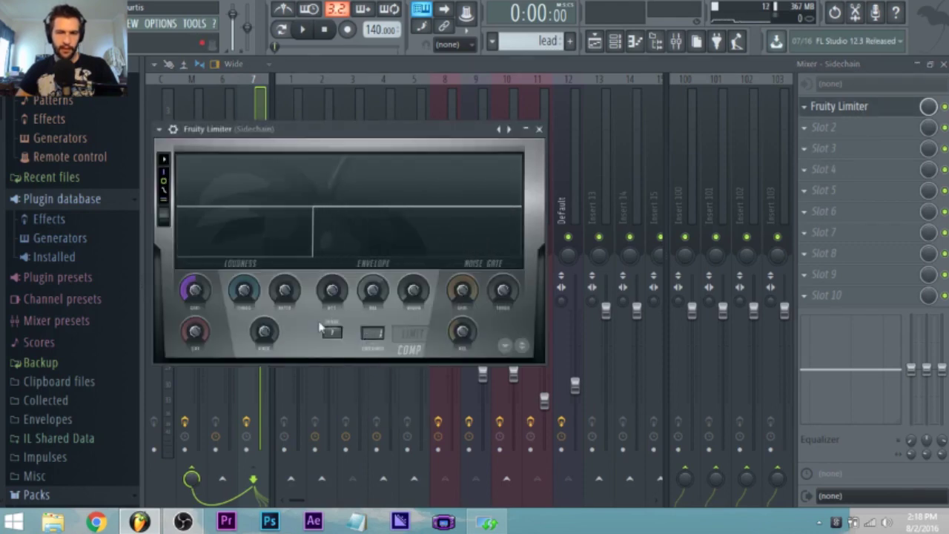
{"action": "left_click_drag", "start_coordinate": [246, 294], "coordinate": [246, 356]}
{"action": "left_click_drag", "start_coordinate": [285, 292], "coordinate": [284, 273]}
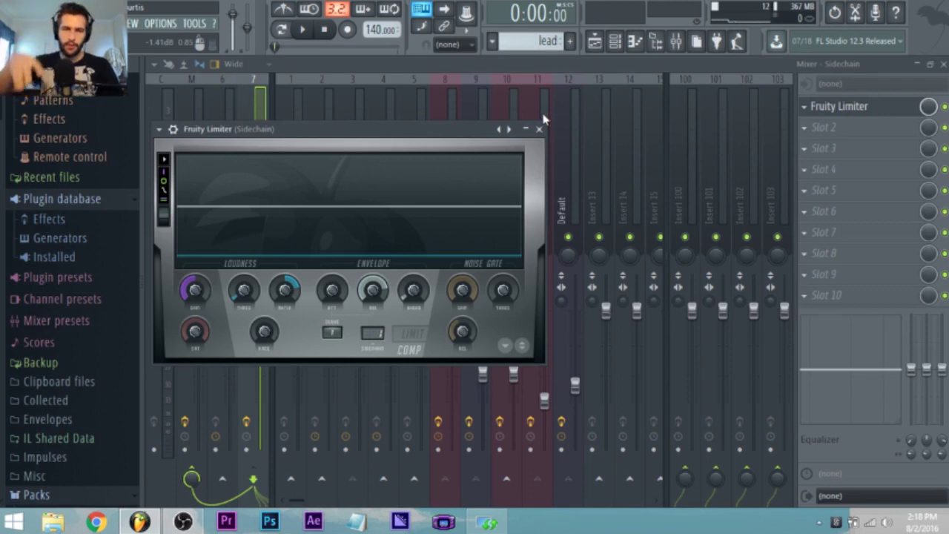
Step: Insert a new pattern for the playlist and name it ghostkick
{"action": "left_click", "coordinate": [595, 41]}
{"action": "left_click", "coordinate": [523, 41]}
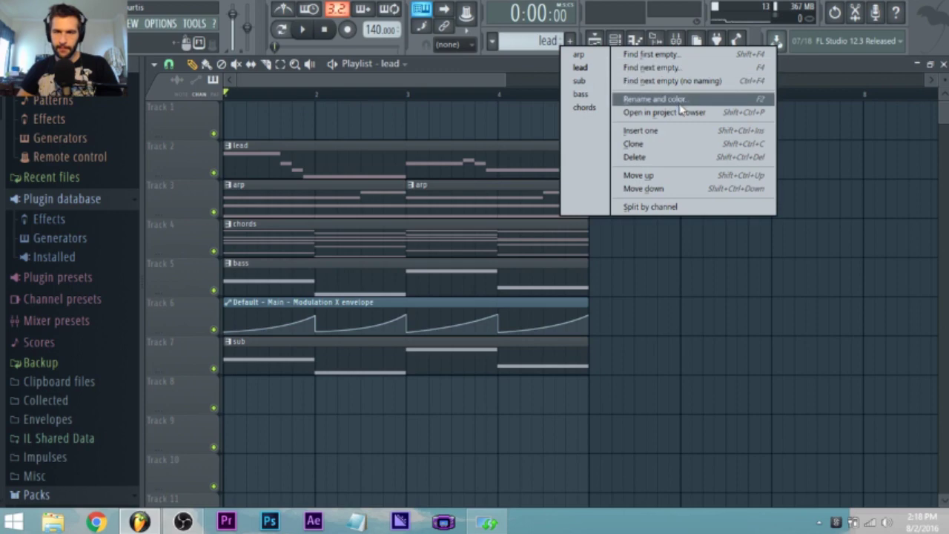
{"action": "left_click", "coordinate": [475, 83]}
{"action": "right_click", "coordinate": [539, 36]}
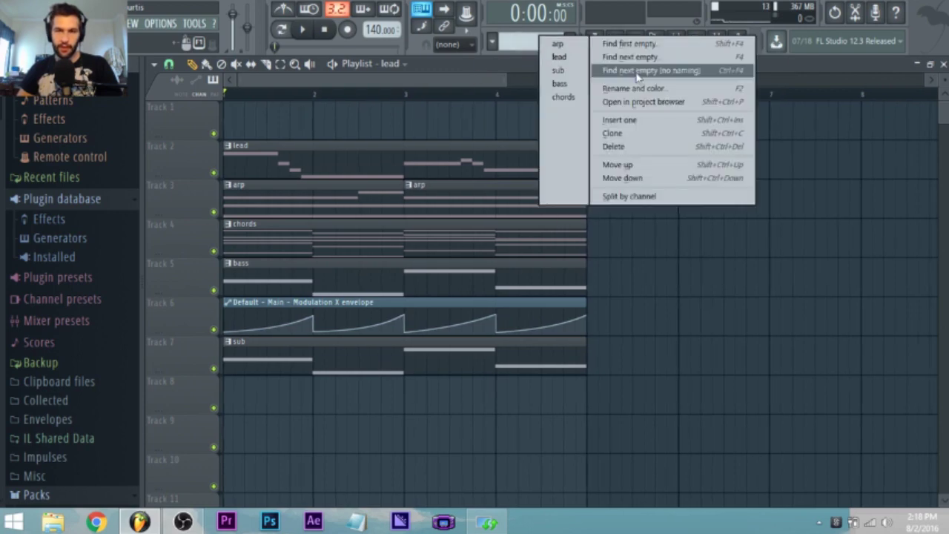
{"action": "left_click", "coordinate": [624, 122]}
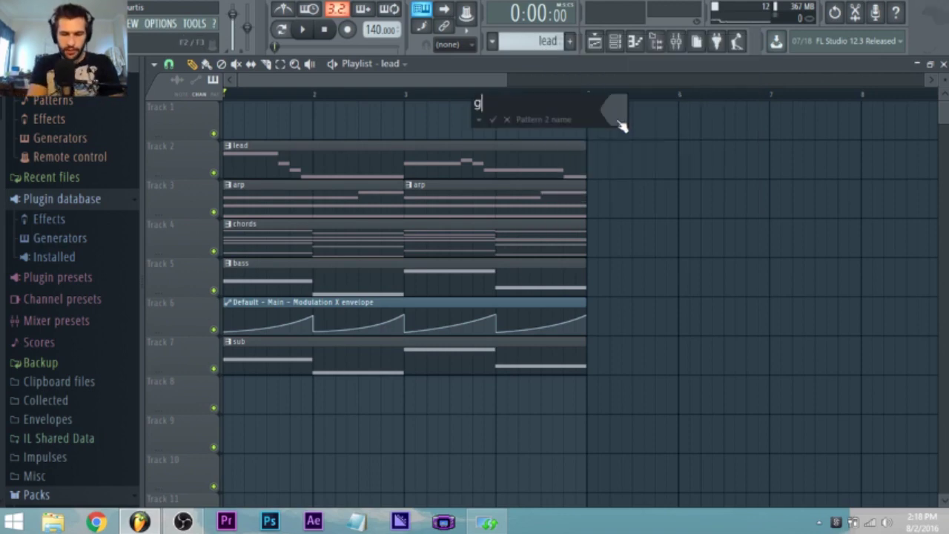
{"action": "type", "text": "ghostki"}
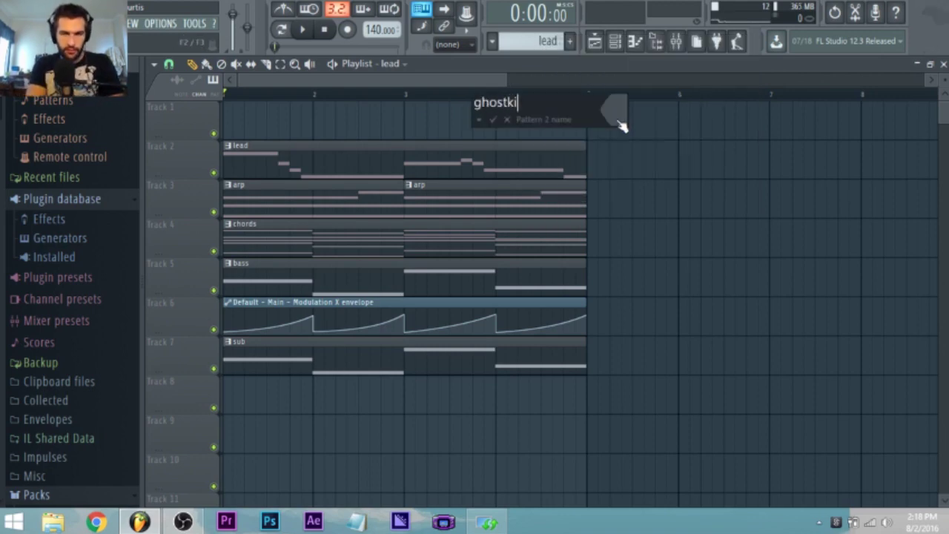
{"action": "type", "text": "ck"}
{"action": "key", "text": "Return"}
Step: Place the ghostkick pattern at bar 1 of playlist Track 1 and fill the Kick channel on every fourth step
{"action": "left_click", "coordinate": [265, 120]}
{"action": "double_click", "coordinate": [271, 137]}
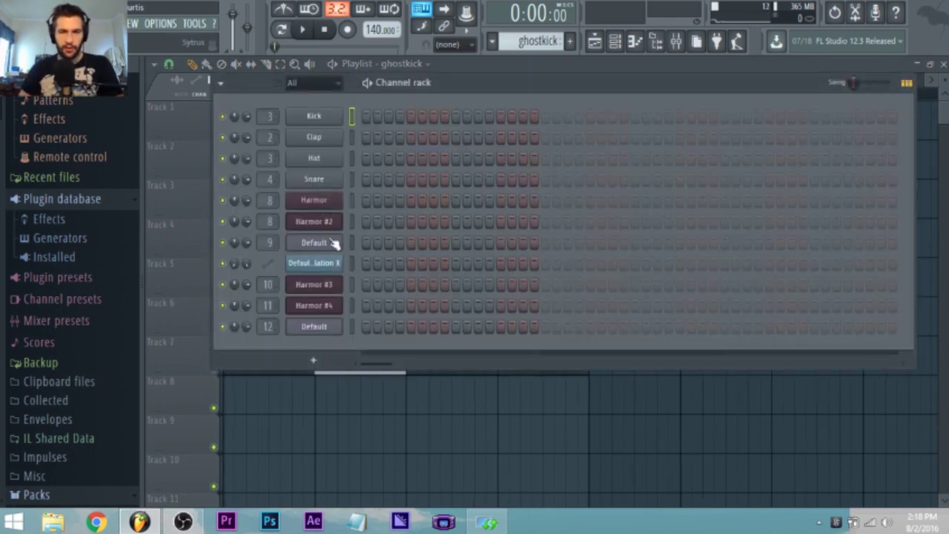
{"action": "right_click", "coordinate": [325, 110]}
{"action": "left_click", "coordinate": [486, 176]}
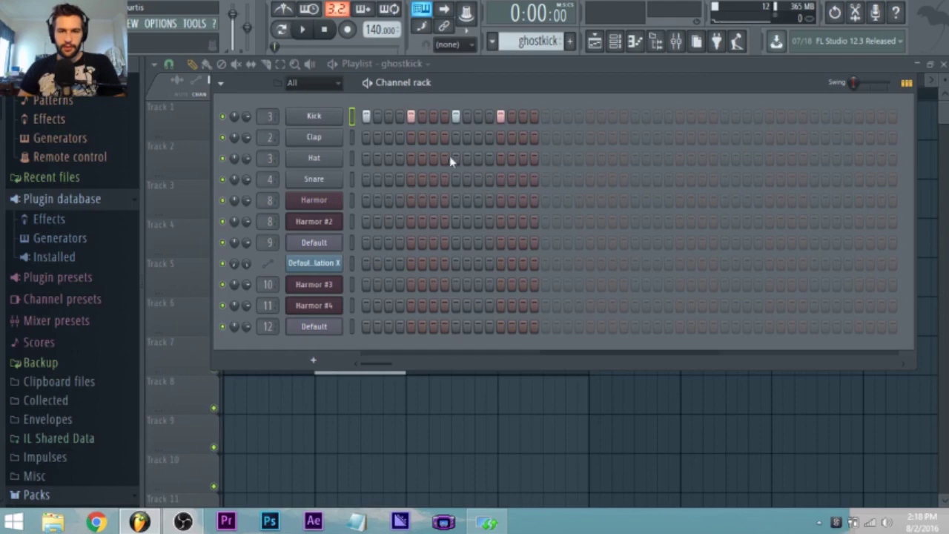
Step: Play the ghostkick pattern and thin the Kick to steps 1 and 9, adding hits on steps 17 and 25
{"action": "left_click", "coordinate": [284, 29]}
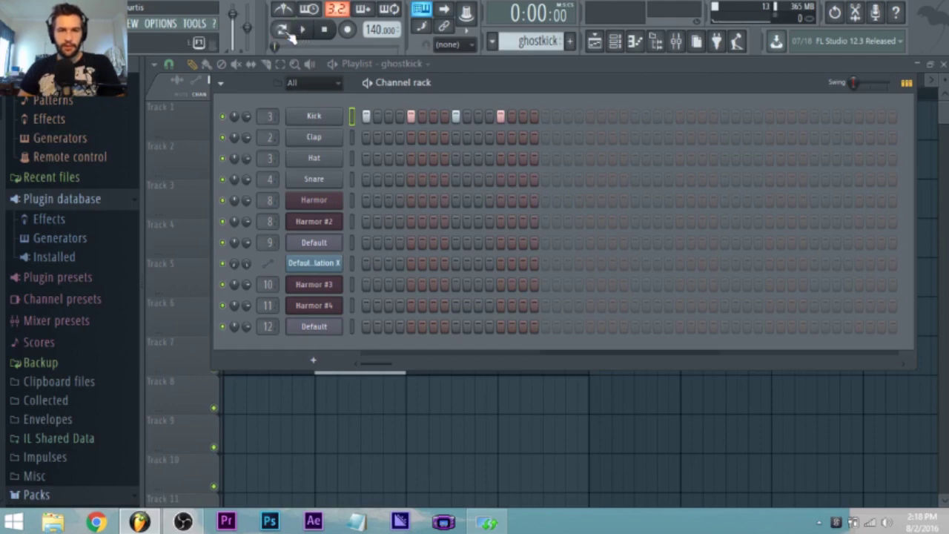
{"action": "left_click", "coordinate": [300, 31]}
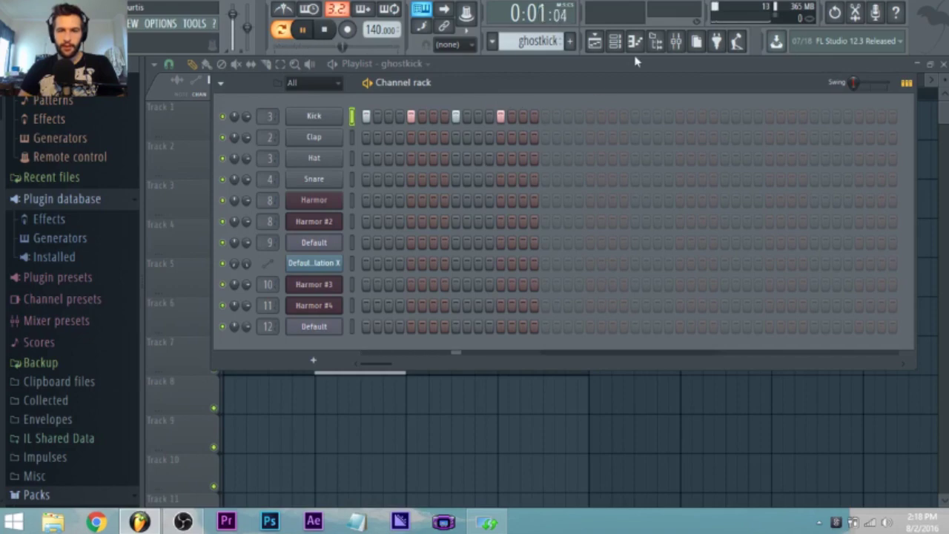
{"action": "left_click", "coordinate": [413, 117]}
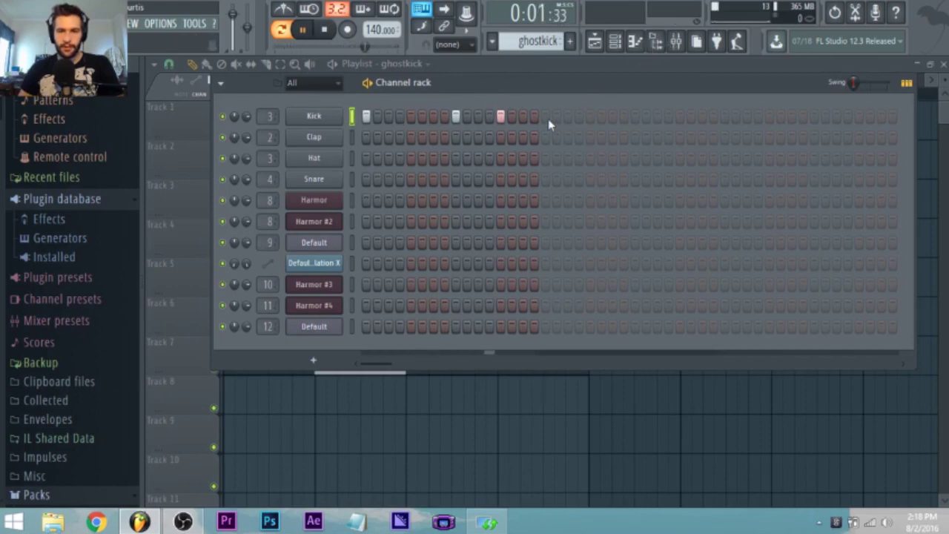
{"action": "left_click", "coordinate": [501, 117]}
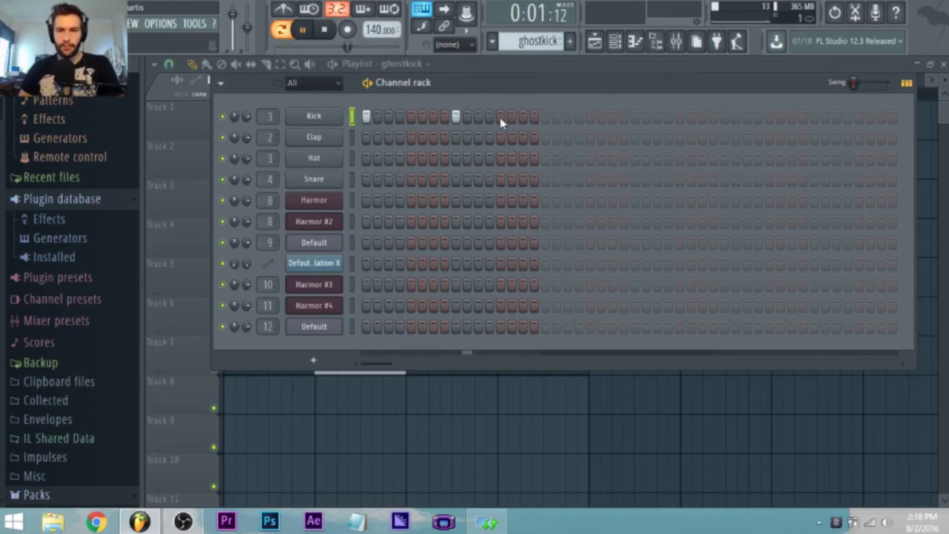
{"action": "left_click", "coordinate": [545, 117]}
{"action": "left_click", "coordinate": [635, 118]}
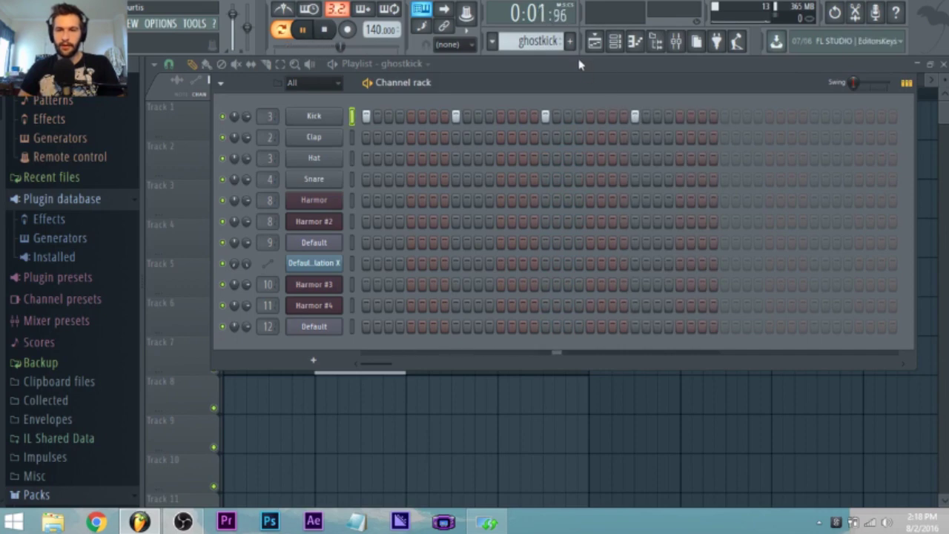
Step: Stop playback and add a second ghostkick clip at bar 3 of playlist Track 1
{"action": "key", "text": "F6"}
{"action": "key", "text": "space"}
{"action": "left_click", "coordinate": [432, 125]}
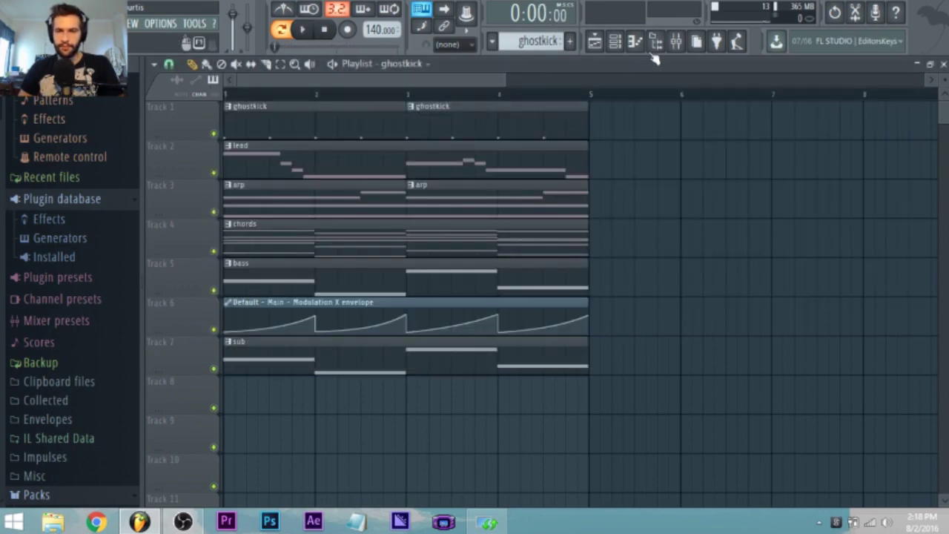
Step: Play the ghostkick pattern with the Sidechain track's Fruity Limiter open to check how it responds to the kick
{"action": "left_click", "coordinate": [676, 40]}
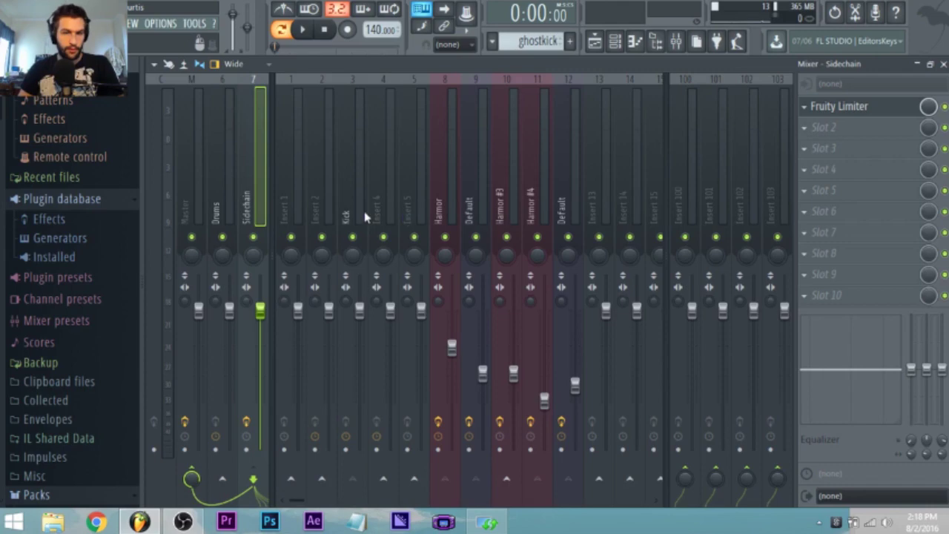
{"action": "left_click", "coordinate": [882, 107]}
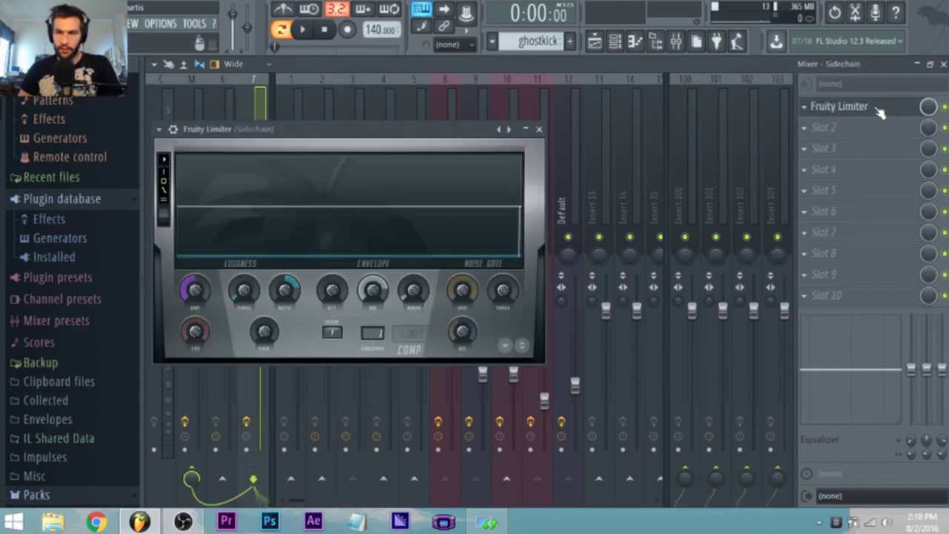
{"action": "key", "text": "space"}
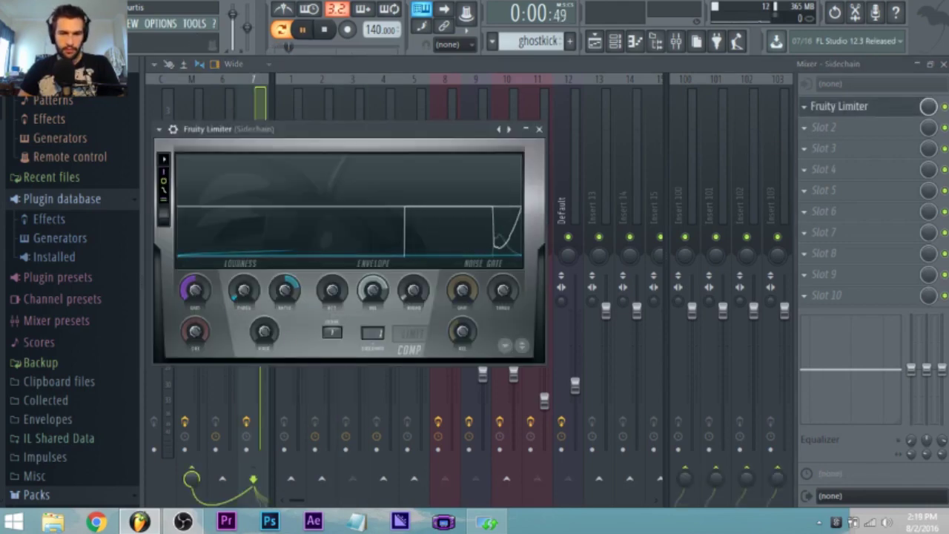
{"action": "key", "text": "space"}
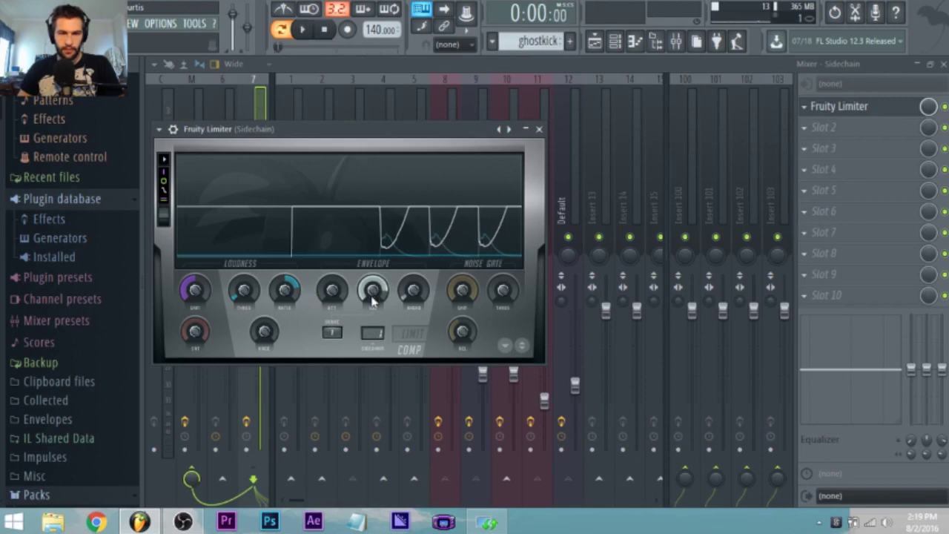
{"action": "left_click", "coordinate": [444, 67]}
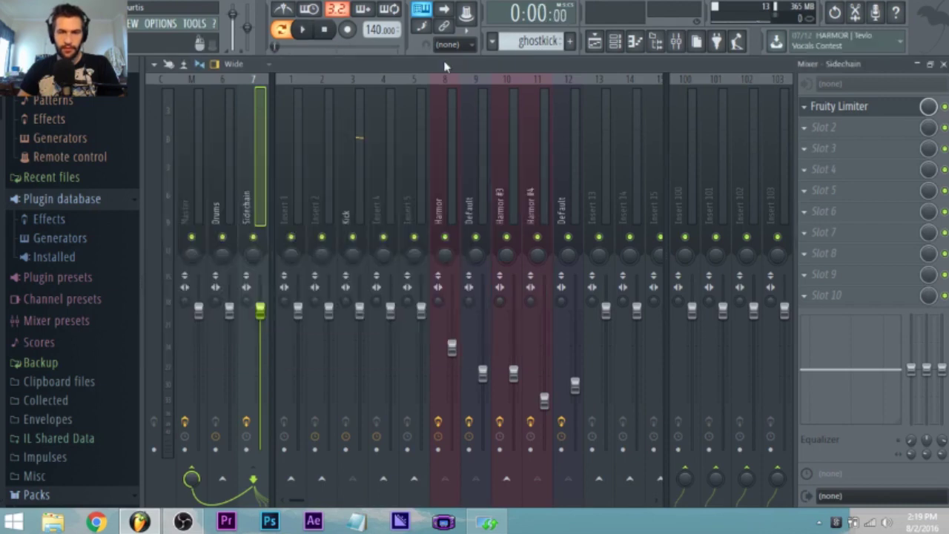
Step: Play the arrangement and slightly lower the Harmor #3 fader on mixer track 10
{"action": "left_click", "coordinate": [302, 29]}
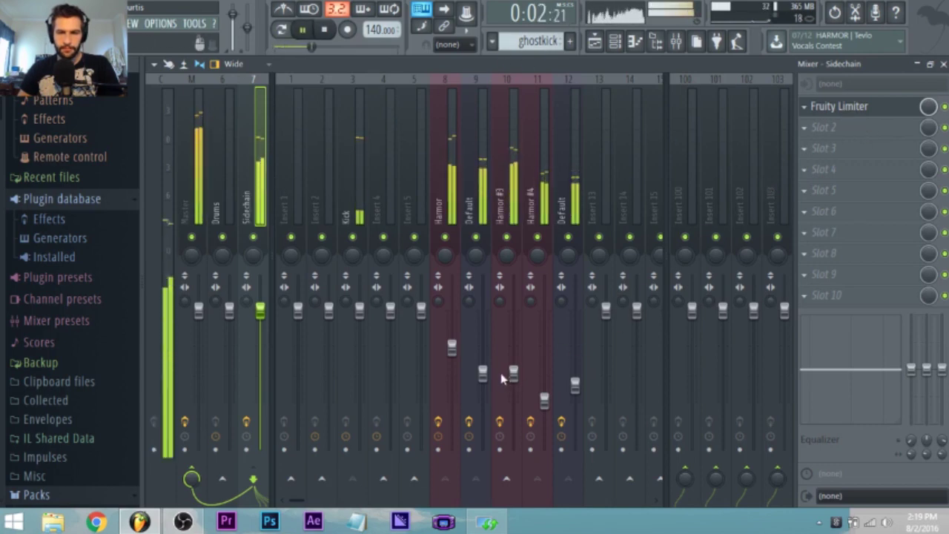
{"action": "left_click_drag", "start_coordinate": [513, 375], "coordinate": [513, 381]}
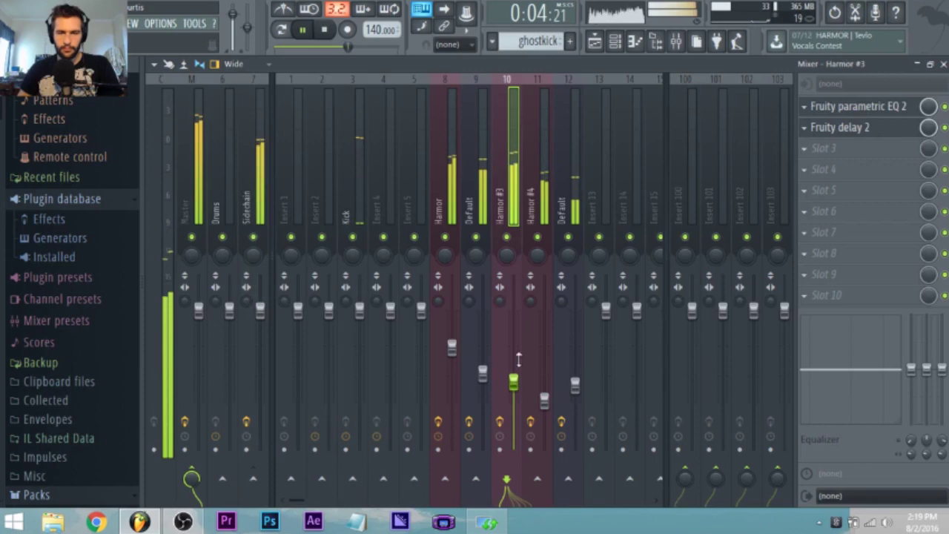
{"action": "left_click", "coordinate": [615, 38]}
{"action": "key", "text": "space"}
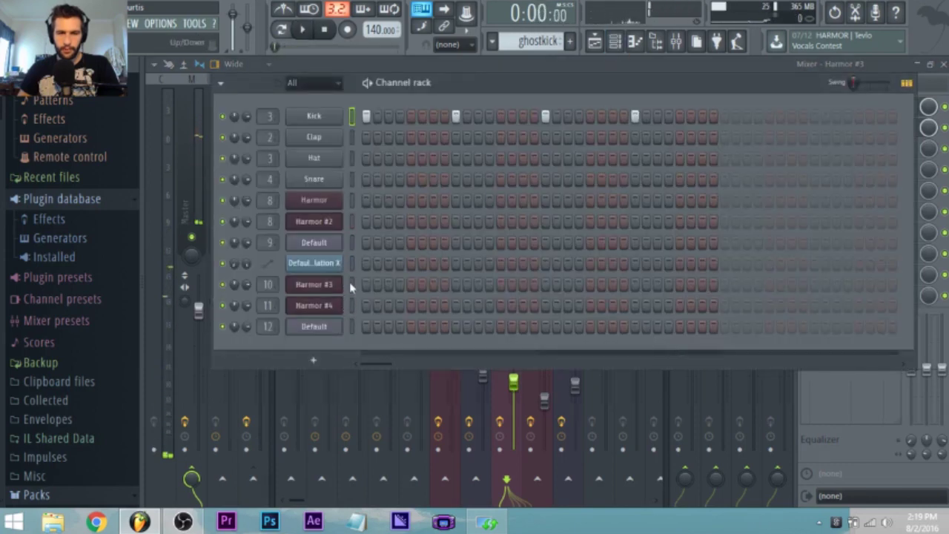
Step: Compare parts A and B of the Harmor #3 synth and switch off part B
{"action": "left_click", "coordinate": [338, 223]}
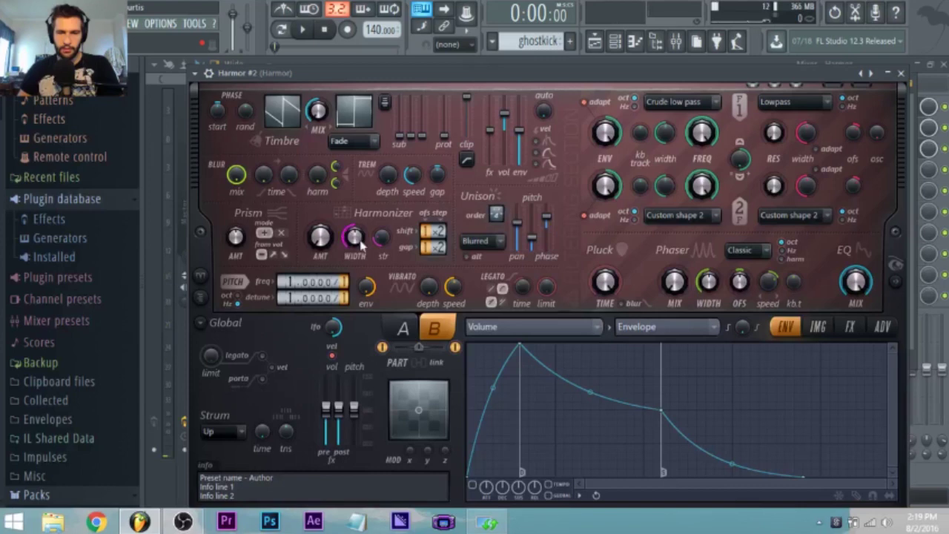
{"action": "key", "text": "F6"}
{"action": "left_click", "coordinate": [337, 289]}
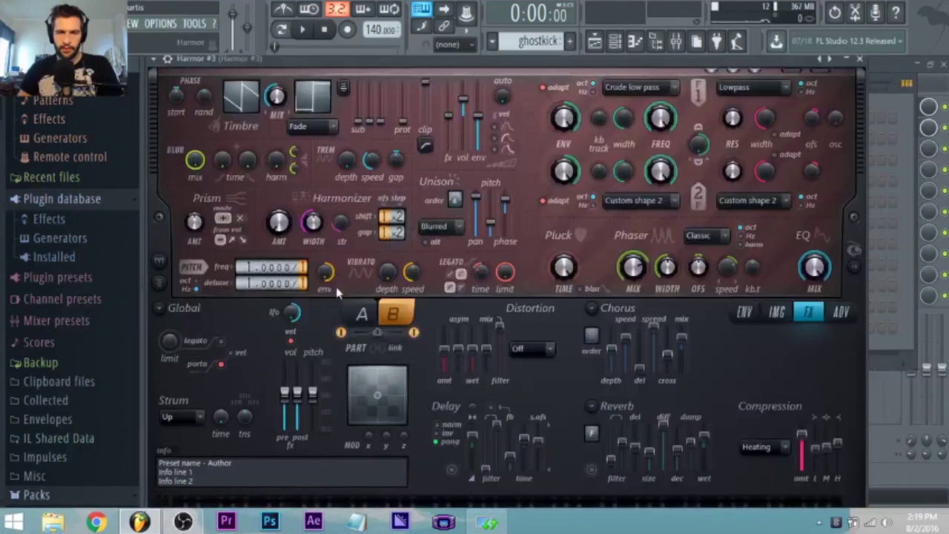
{"action": "left_click", "coordinate": [361, 317]}
{"action": "left_click", "coordinate": [394, 314]}
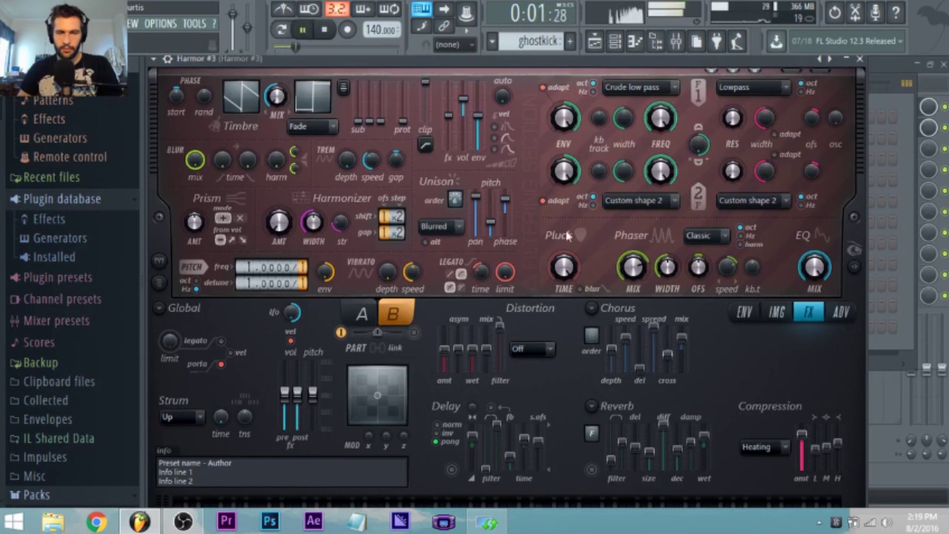
Step: Check which channel the lead pattern uses and examine part A of its Harmor #3 synth during playback
{"action": "left_click", "coordinate": [600, 46]}
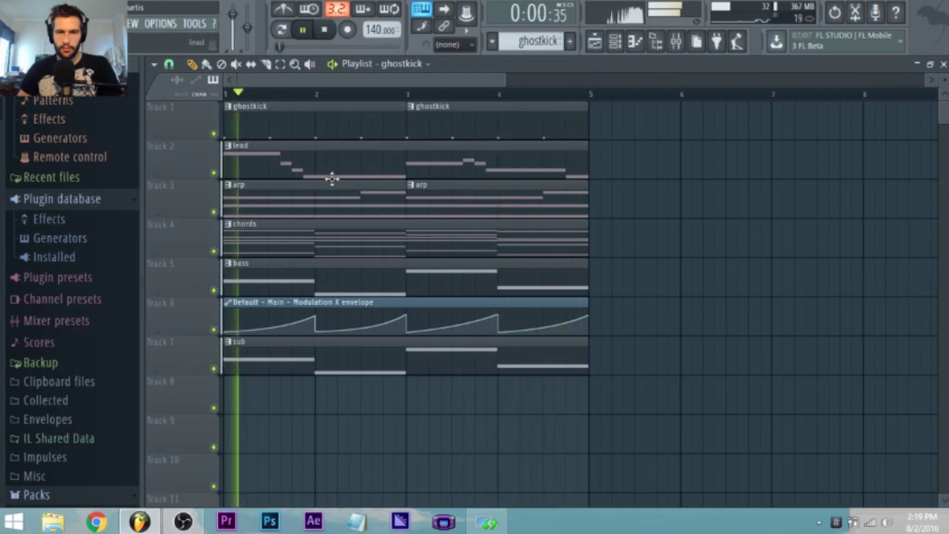
{"action": "double_click", "coordinate": [324, 165]}
{"action": "left_click", "coordinate": [615, 43]}
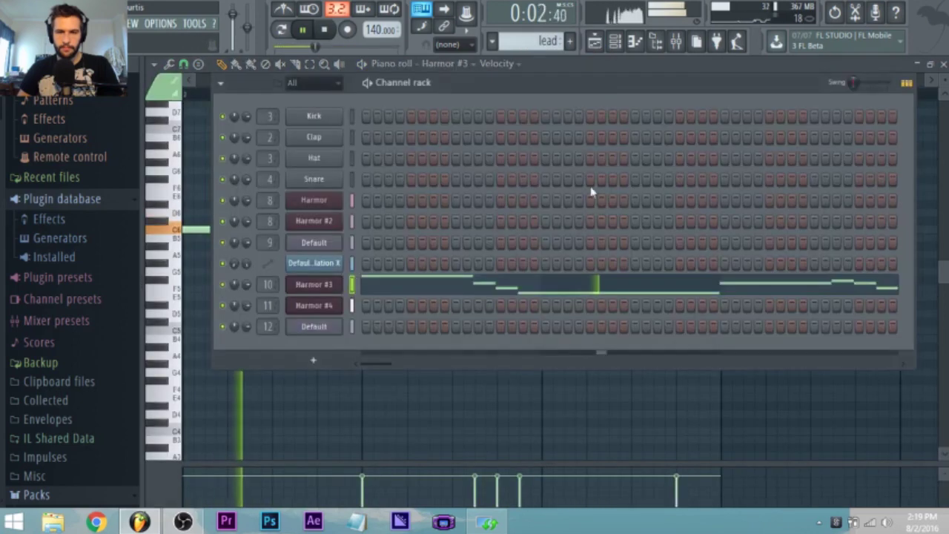
{"action": "left_click", "coordinate": [336, 289]}
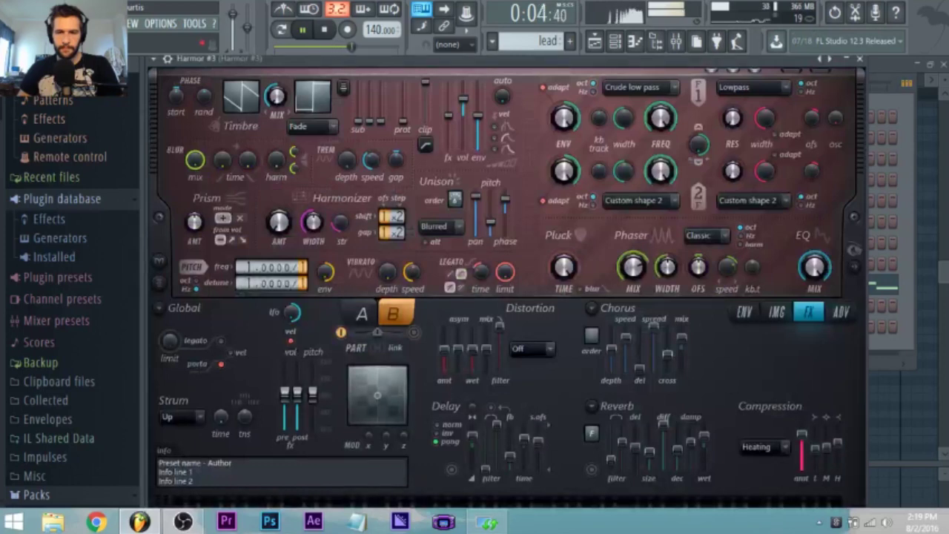
{"action": "left_click", "coordinate": [369, 315]}
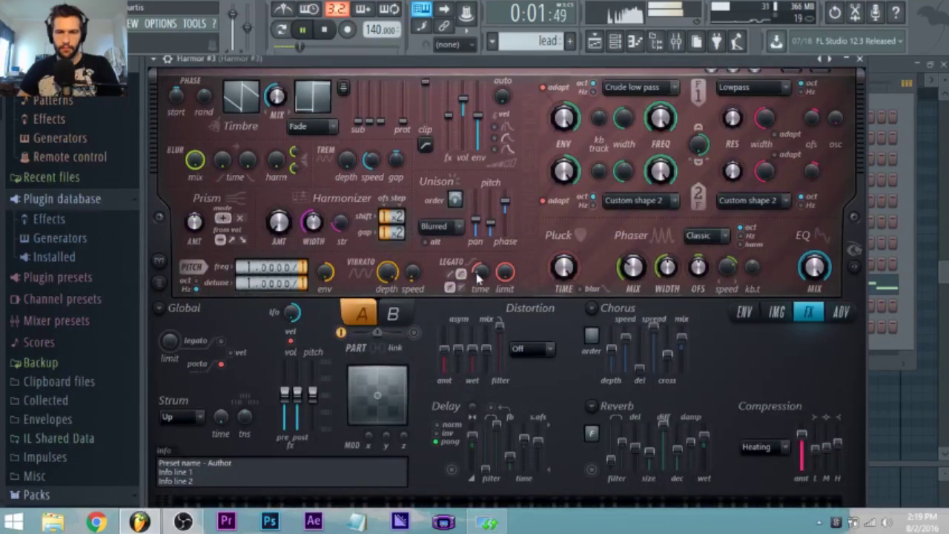
{"action": "key", "text": "space"}
Step: Play the arrangement while watching the mixer levels, and open the Sidechain track's Fruity Limiter
{"action": "left_click", "coordinate": [594, 42]}
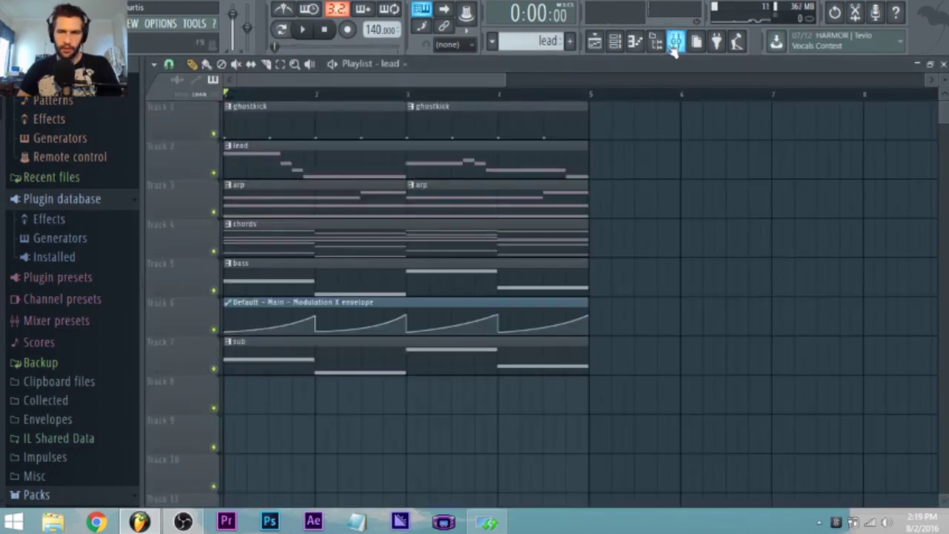
{"action": "left_click", "coordinate": [680, 47]}
{"action": "key", "text": "space"}
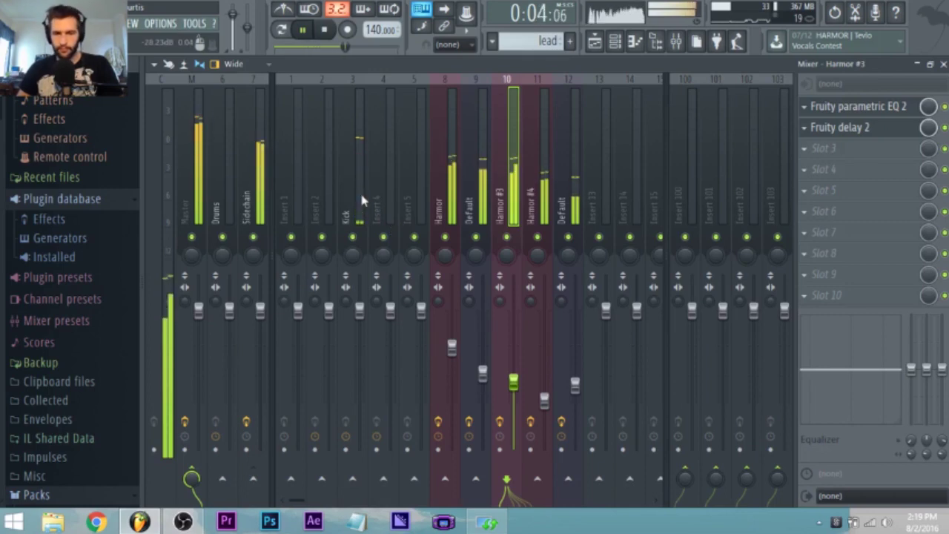
{"action": "left_click", "coordinate": [248, 200]}
{"action": "key", "text": "space"}
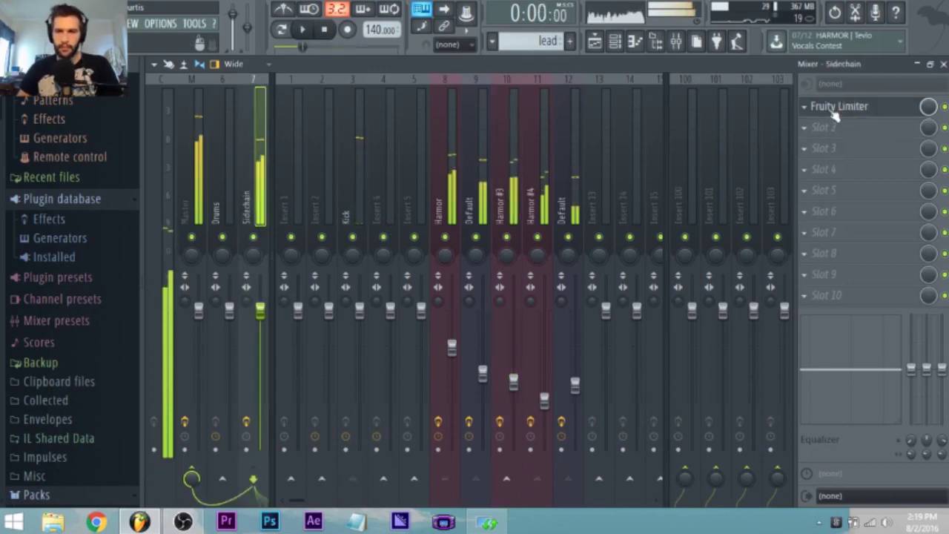
{"action": "left_click", "coordinate": [835, 107]}
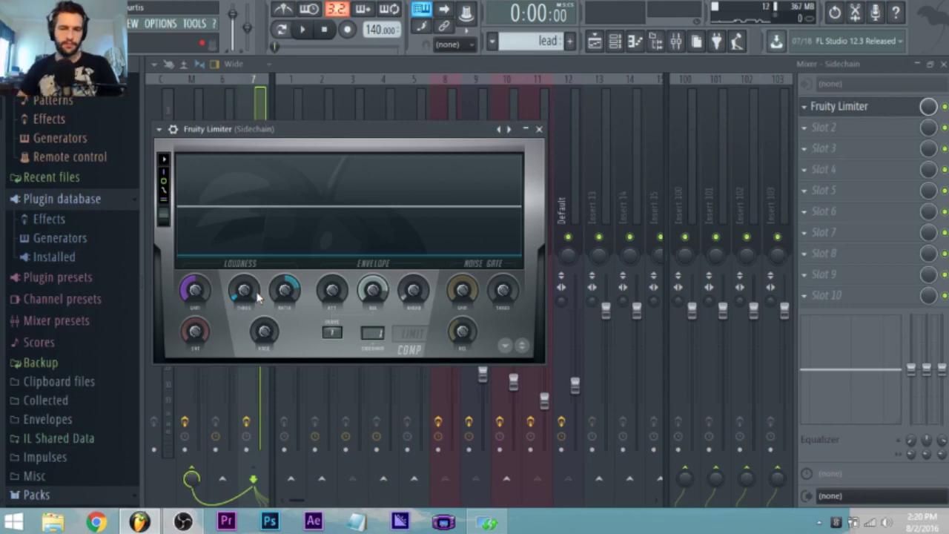
Step: Raise the Sidechain limiter's threshold slightly and play the arrangement to check how strongly the kick ducks the synths
{"action": "left_click_drag", "start_coordinate": [254, 296], "coordinate": [254, 295]}
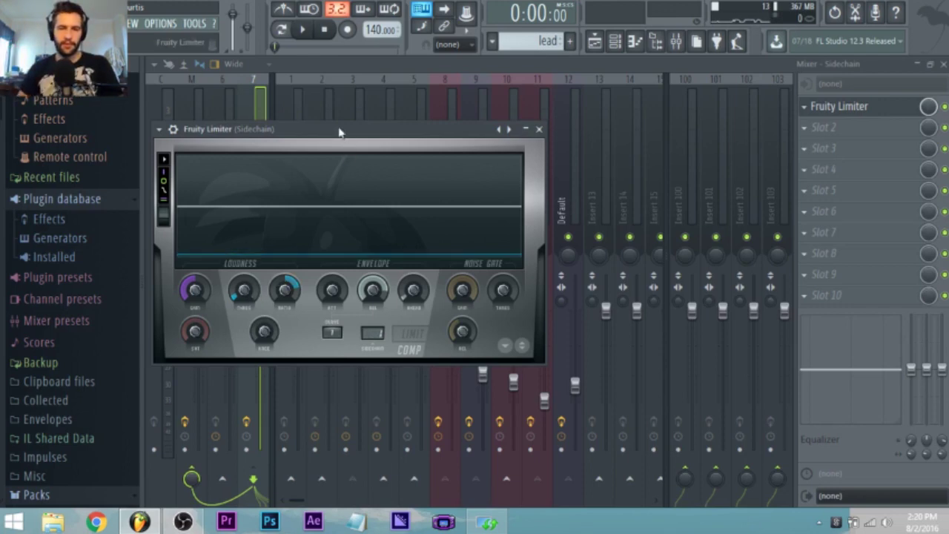
{"action": "left_click_drag", "start_coordinate": [316, 135], "coordinate": [330, 126]}
{"action": "key", "text": "space"}
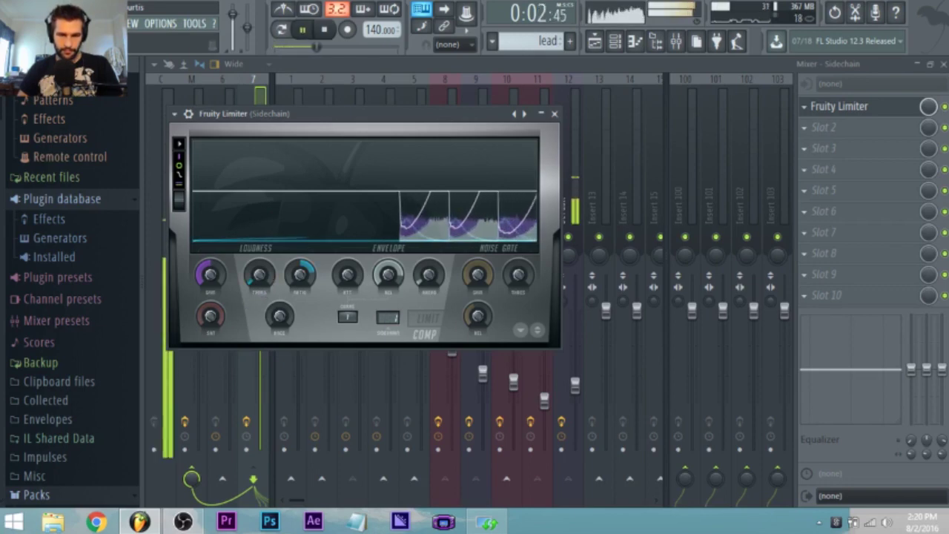
{"action": "key", "text": "space"}
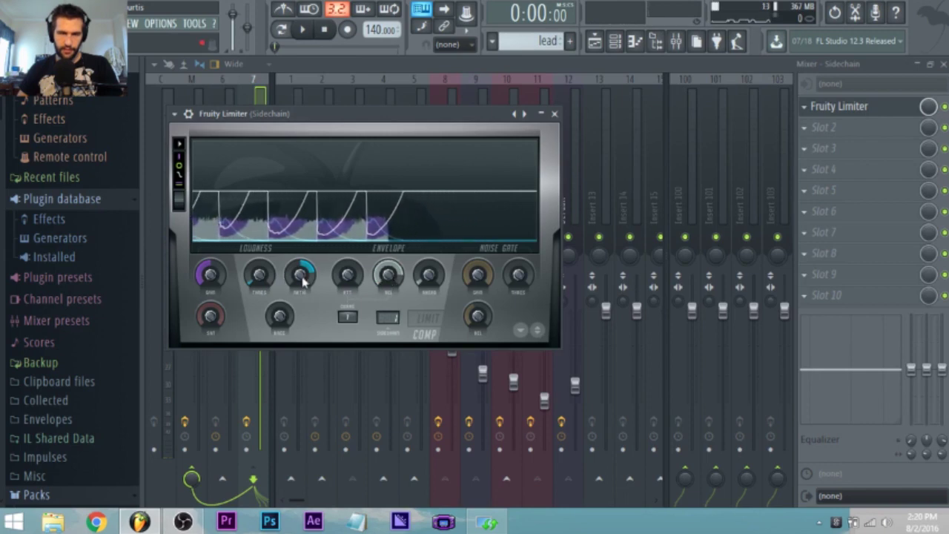
{"action": "key", "text": "space"}
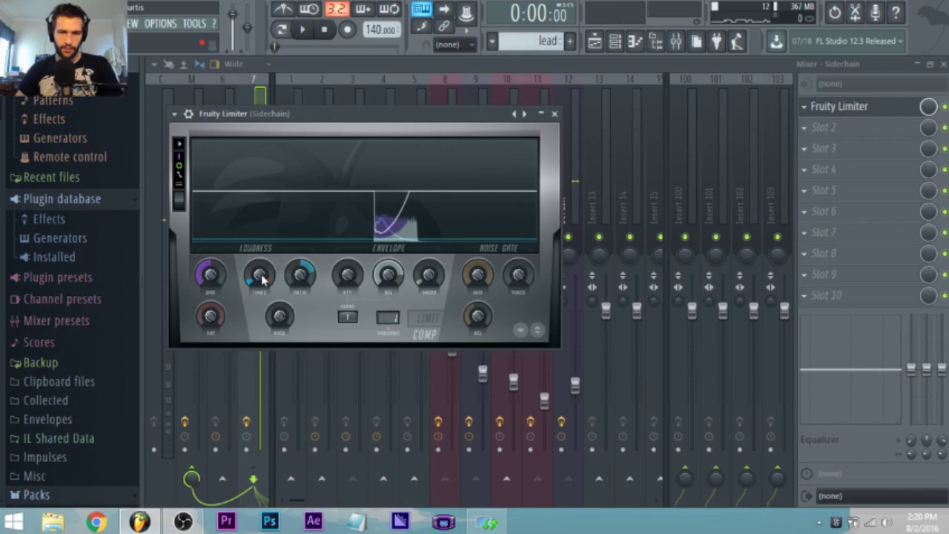
Step: Close the Fruity Limiter and, during playback, lower the Harmor #4 and Harmor #3 levels slightly and raise the Harmor track's level
{"action": "key", "text": "space"}
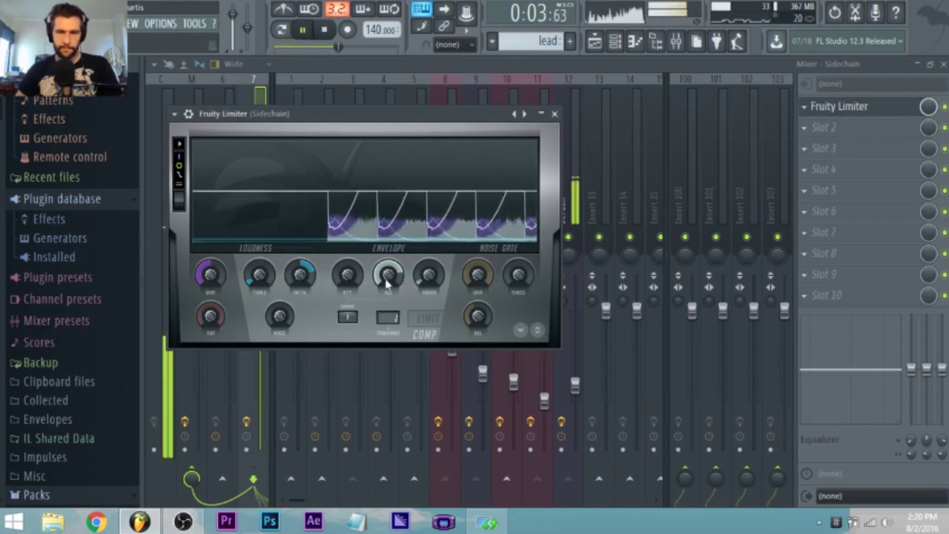
{"action": "left_click", "coordinate": [478, 77]}
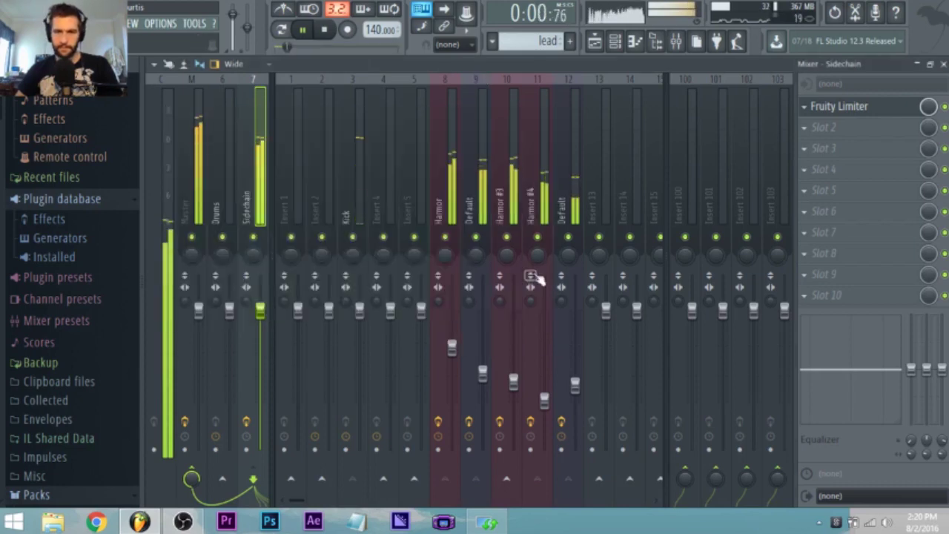
{"action": "left_click", "coordinate": [540, 240]}
{"action": "left_click_drag", "start_coordinate": [546, 392], "coordinate": [513, 385]}
{"action": "right_click", "coordinate": [508, 237]}
{"action": "right_click", "coordinate": [508, 237]}
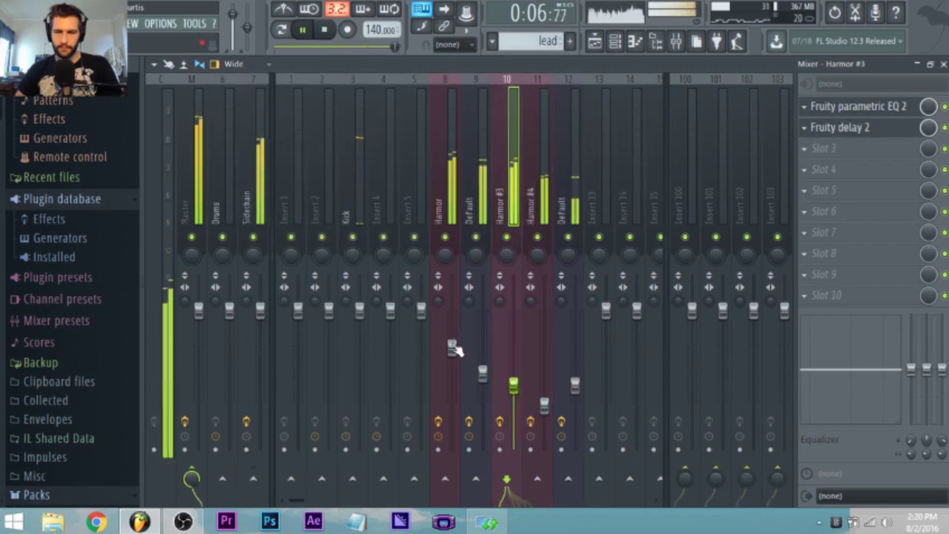
{"action": "left_click_drag", "start_coordinate": [452, 346], "coordinate": [451, 340]}
{"action": "left_click", "coordinate": [509, 256]}
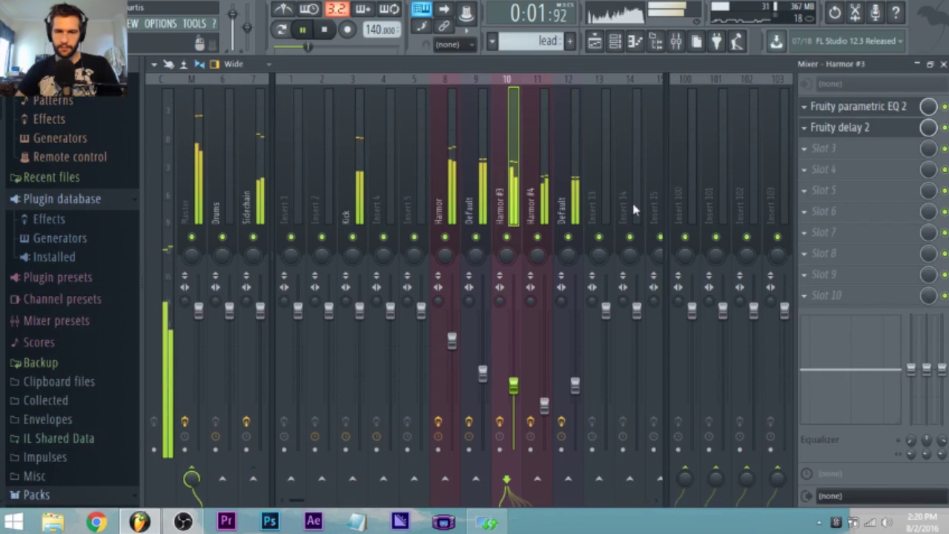
Step: Add Fruity Reeverb 2 to the third effect slot of the Harmor #3 track and adjust its size and wet level during playback
{"action": "key", "text": "space"}
{"action": "left_click", "coordinate": [826, 148]}
{"action": "left_click", "coordinate": [647, 104]}
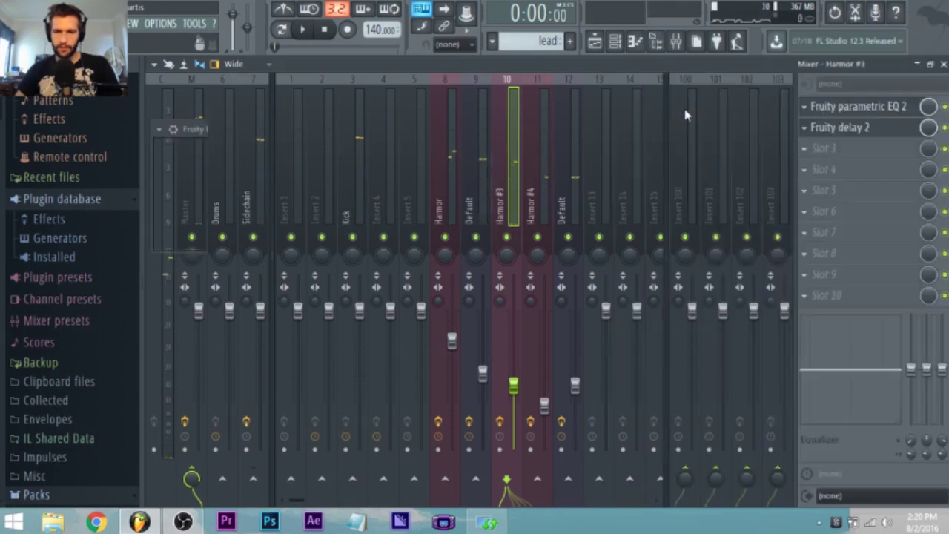
{"action": "key", "text": "space"}
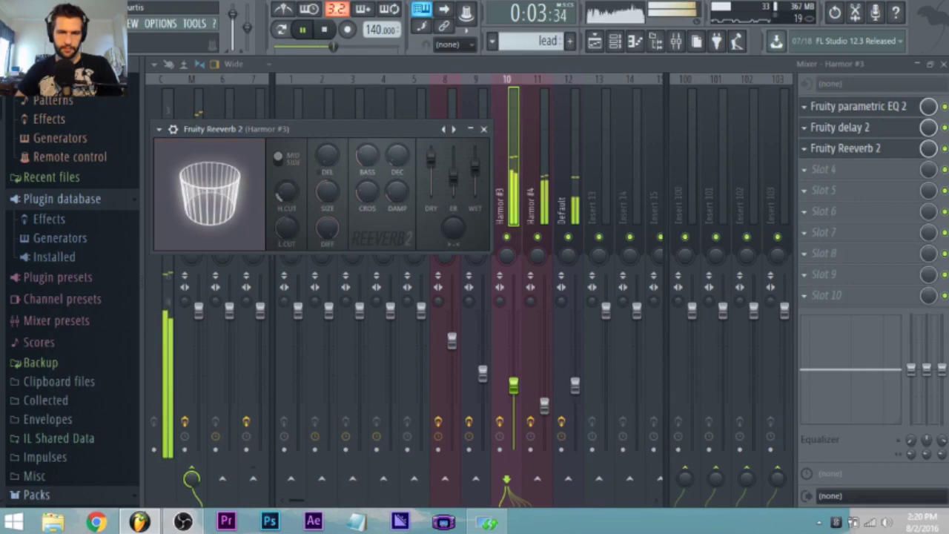
{"action": "left_click_drag", "start_coordinate": [320, 190], "coordinate": [319, 179]}
{"action": "left_click_drag", "start_coordinate": [475, 166], "coordinate": [454, 168]}
Step: Close the reverb window and lower the Harmor #3 track's level to about that of Harmor #4 while the arrangement plays
{"action": "left_click", "coordinate": [511, 210]}
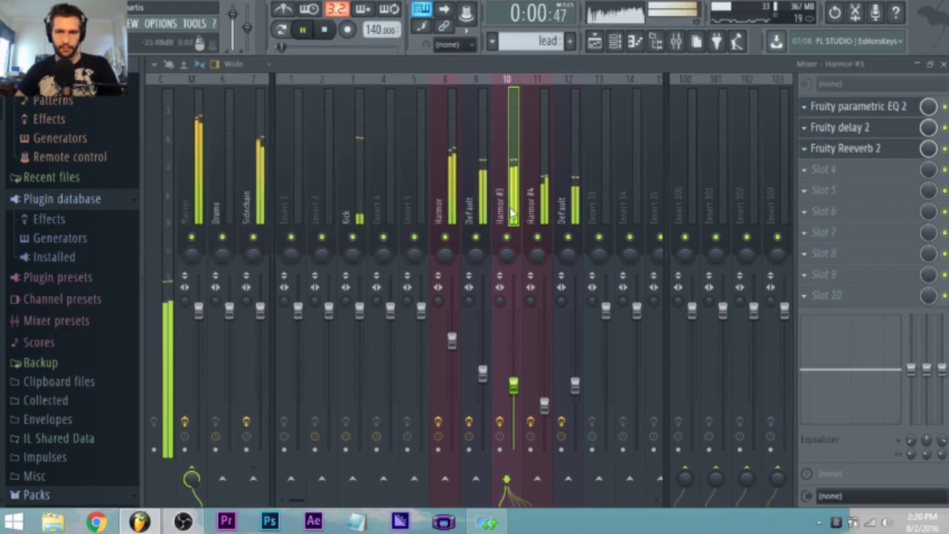
{"action": "left_click_drag", "start_coordinate": [514, 387], "coordinate": [513, 405]}
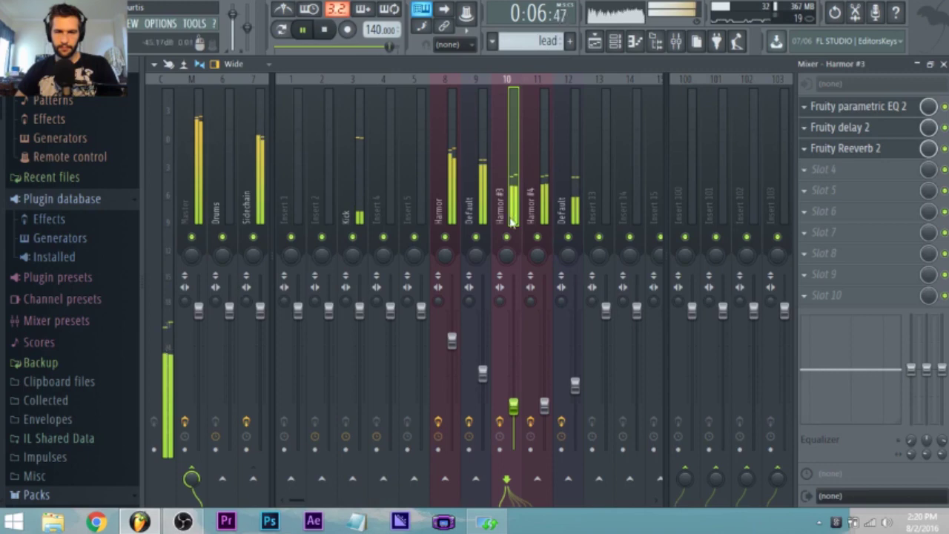
{"action": "key", "text": "space"}
Step: Transpose the lead pattern's Harmor #3 notes down one octave so the melody starts on G5, and return to the playlist
{"action": "left_click", "coordinate": [595, 41]}
{"action": "double_click", "coordinate": [264, 176]}
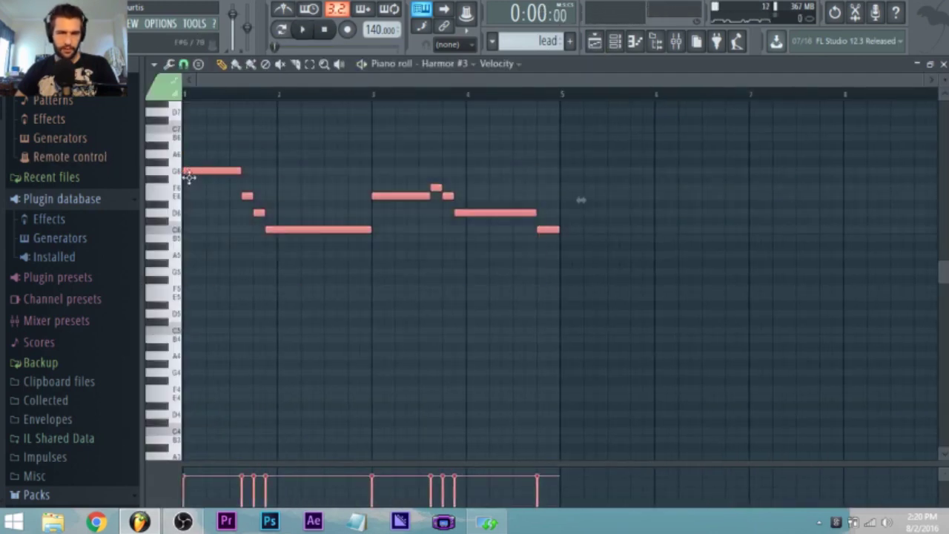
{"action": "key", "text": "space"}
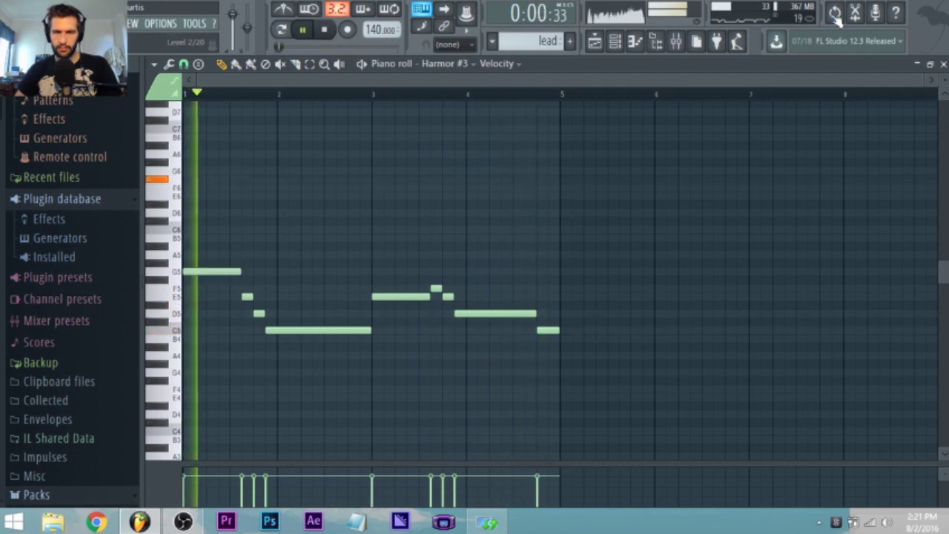
{"action": "key", "text": "space"}
{"action": "left_click_drag", "start_coordinate": [645, 387], "coordinate": [210, 170]}
{"action": "left_click", "coordinate": [305, 117], "text": "ctrl"}
{"action": "left_click", "coordinate": [596, 42]}
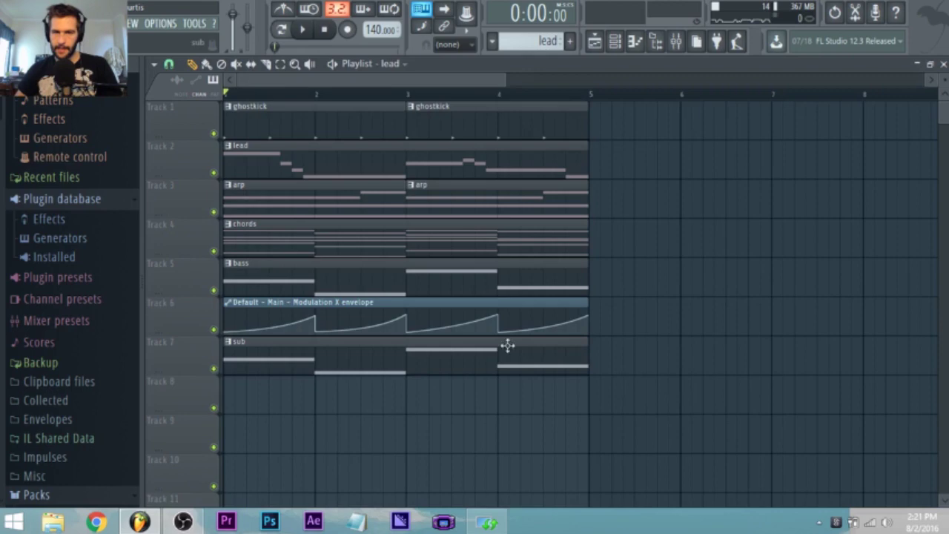
Step: Play the full arrangement to judge how the lead sits with the arp, chords, bass and sub
{"action": "scroll", "coordinate": [356, 416], "scroll_direction": "down", "scroll_amount": 2}
{"action": "key", "text": "space"}
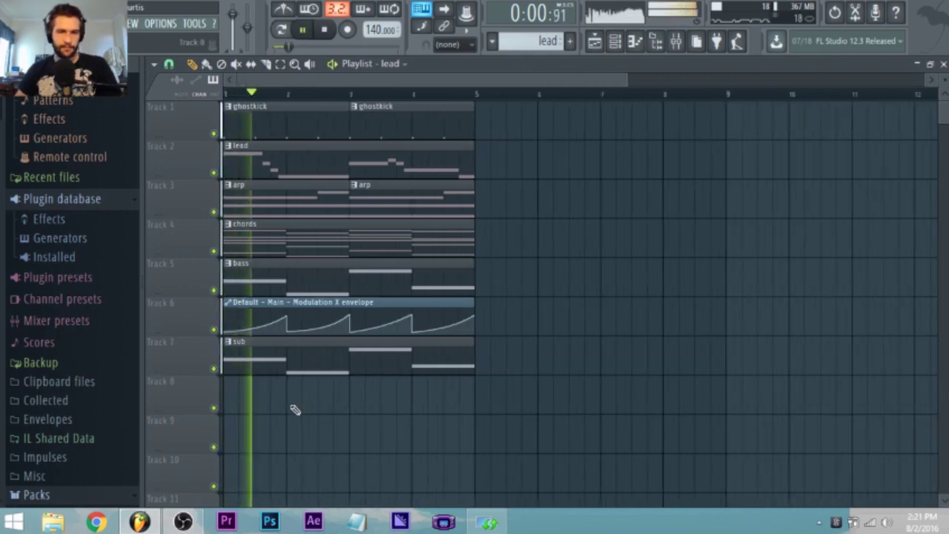
{"action": "key", "text": "space"}
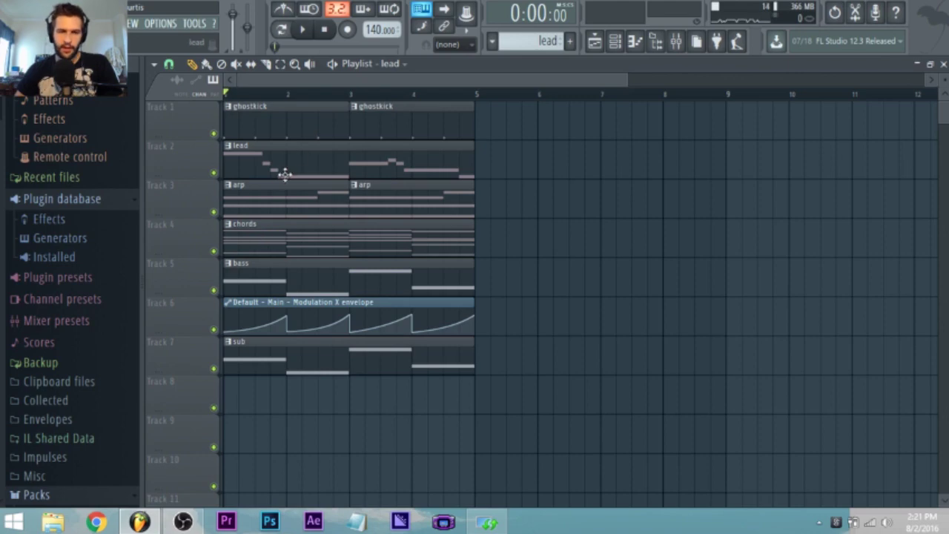
Step: Open the bass pattern and check its channel and Default synth in the channel rack
{"action": "double_click", "coordinate": [238, 277]}
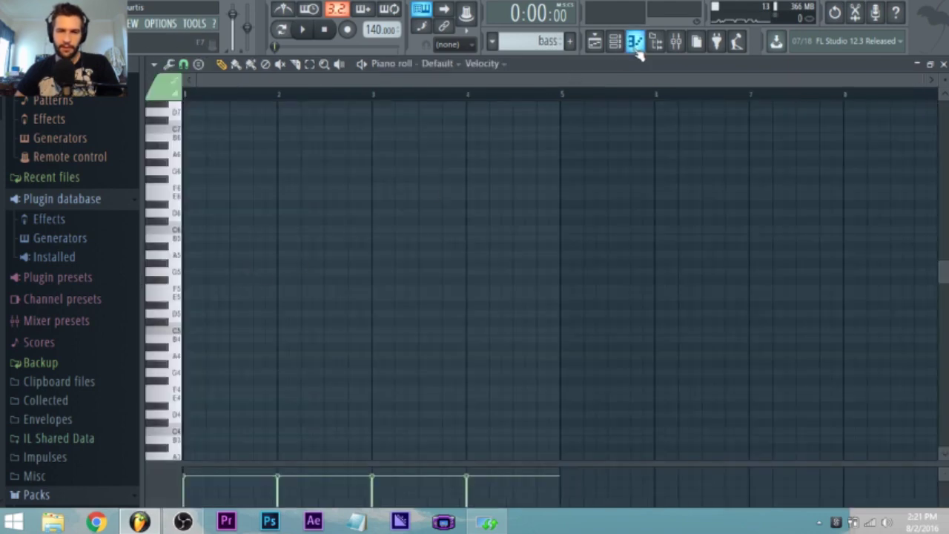
{"action": "left_click", "coordinate": [614, 42]}
{"action": "key", "text": "F6"}
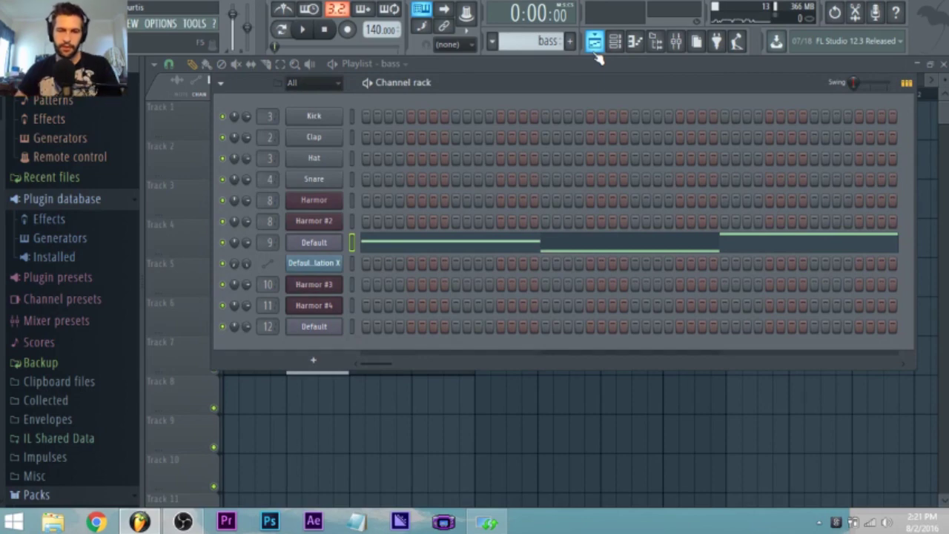
{"action": "left_click", "coordinate": [323, 248]}
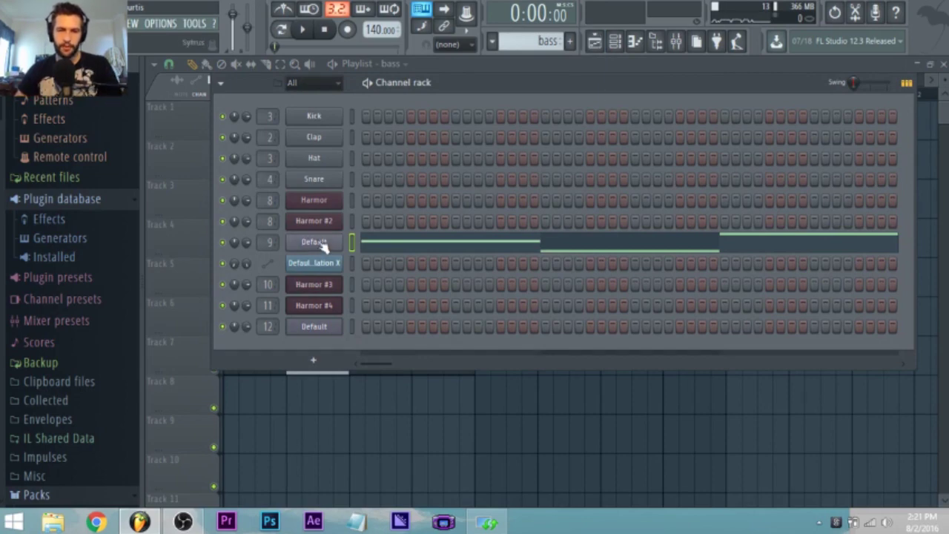
{"action": "left_click", "coordinate": [467, 86]}
{"action": "left_click", "coordinate": [469, 63]}
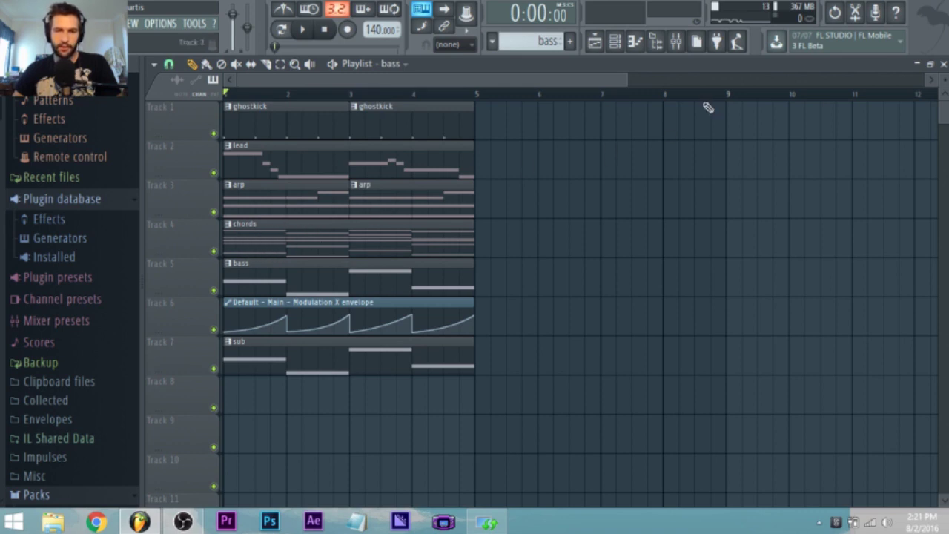
Step: Replay the opening bars of the arrangement and stop playback
{"action": "left_click_drag", "start_coordinate": [632, 80], "coordinate": [369, 89]}
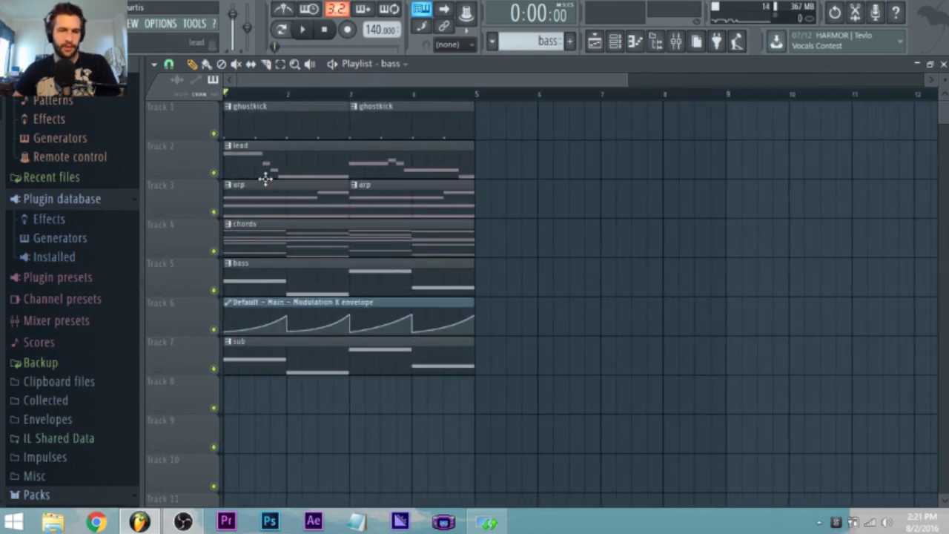
{"action": "key", "text": "space"}
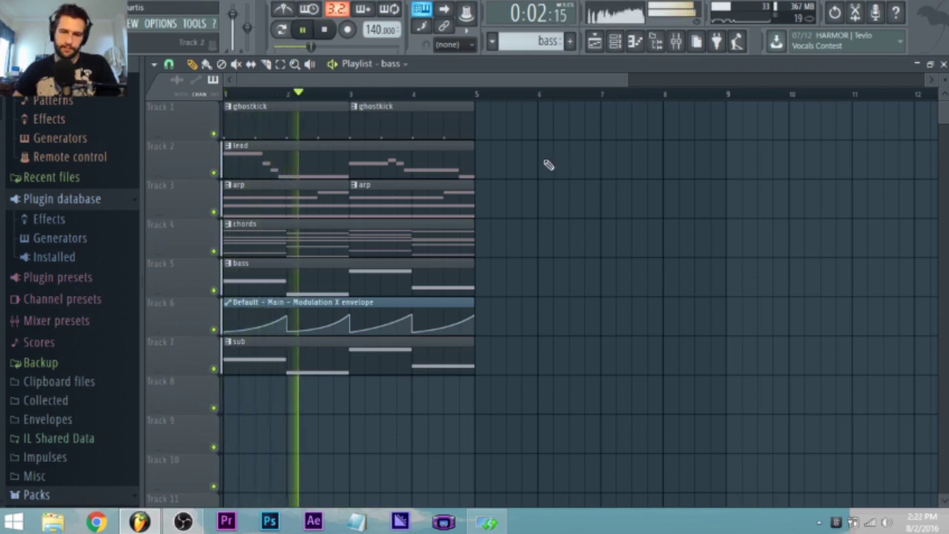
{"action": "left_click", "coordinate": [326, 30]}
{"action": "scroll", "coordinate": [743, 342], "scroll_direction": "down", "scroll_amount": 2}
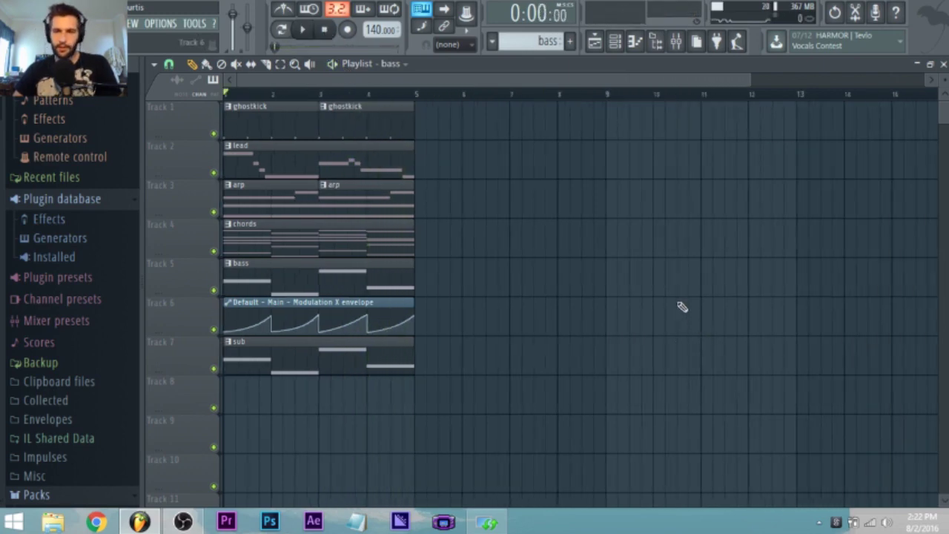